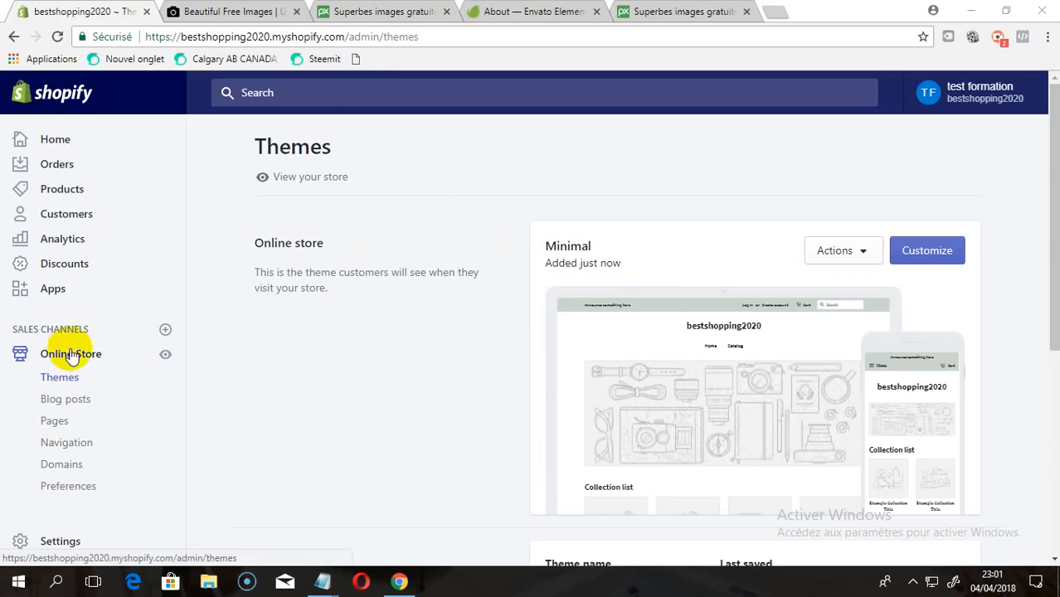
Delete the existing "Contact Us" and "test" pages from the online store.
{"action": "left_click", "coordinate": [58, 423]}
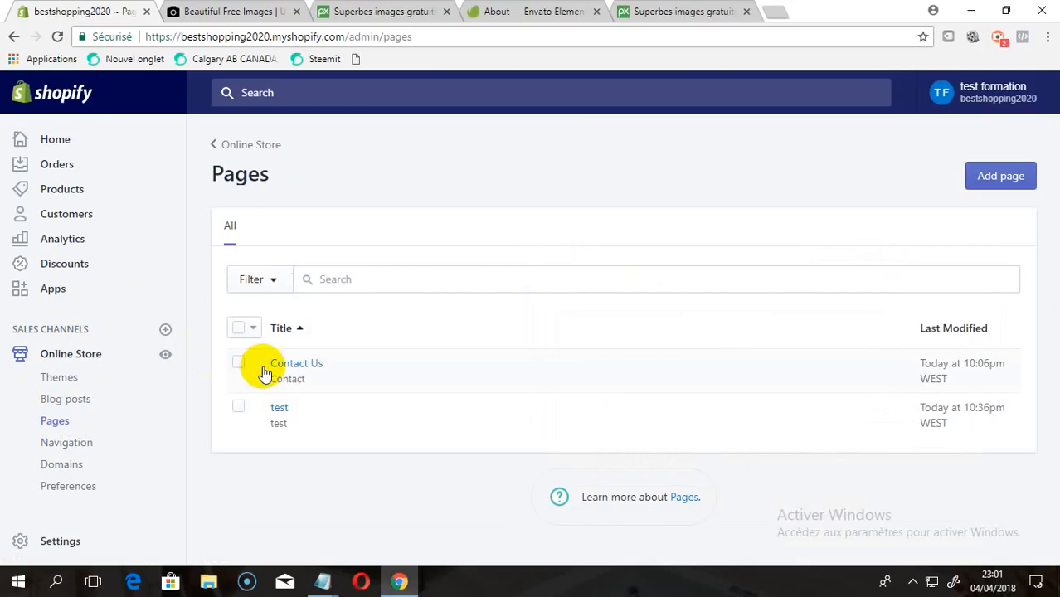
{"action": "left_click", "coordinate": [239, 363]}
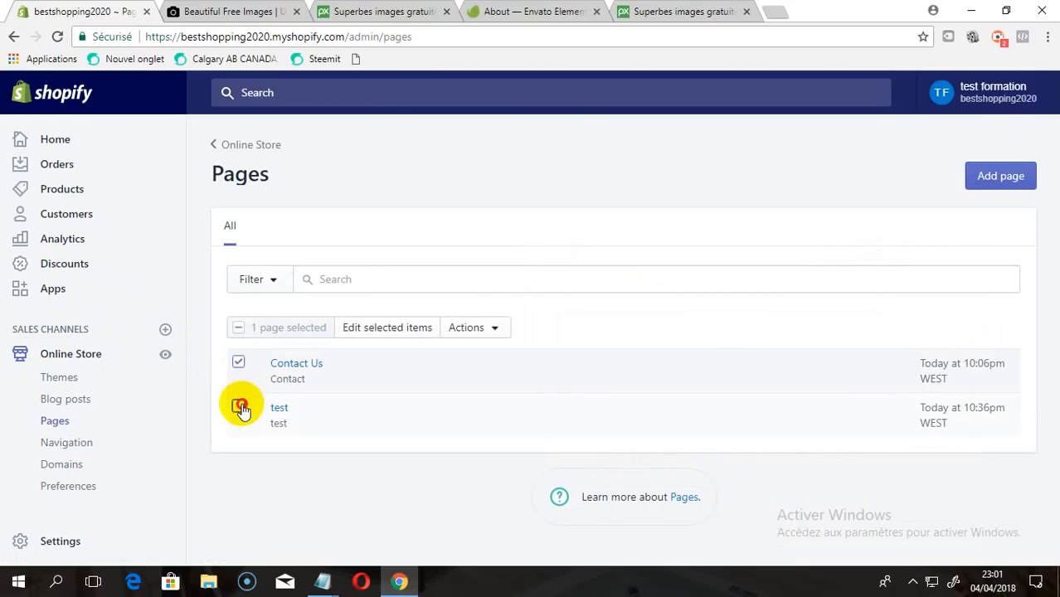
{"action": "left_click", "coordinate": [238, 406]}
{"action": "left_click", "coordinate": [497, 331]}
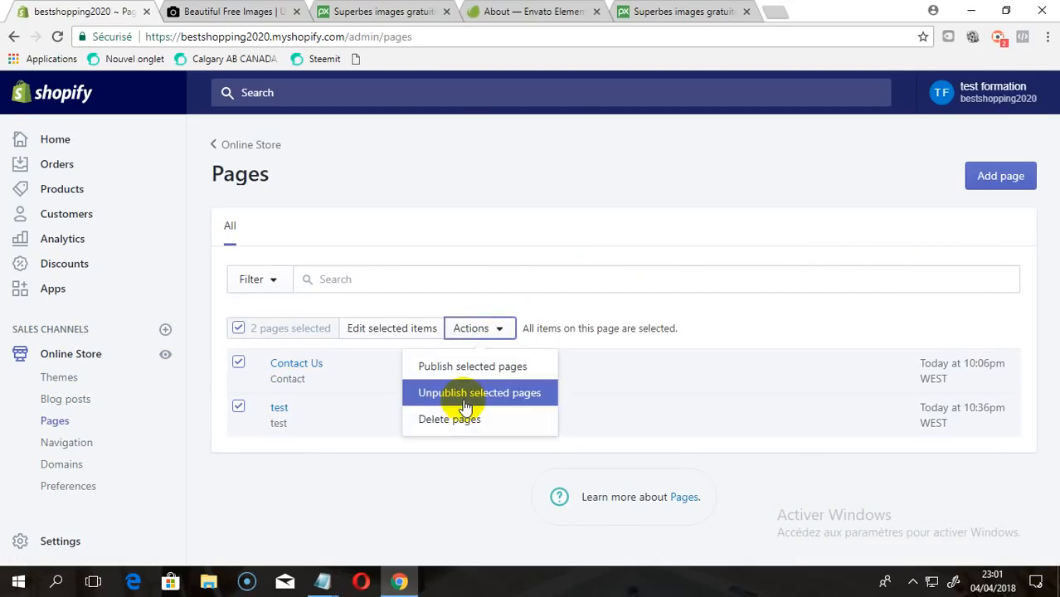
{"action": "left_click", "coordinate": [457, 425]}
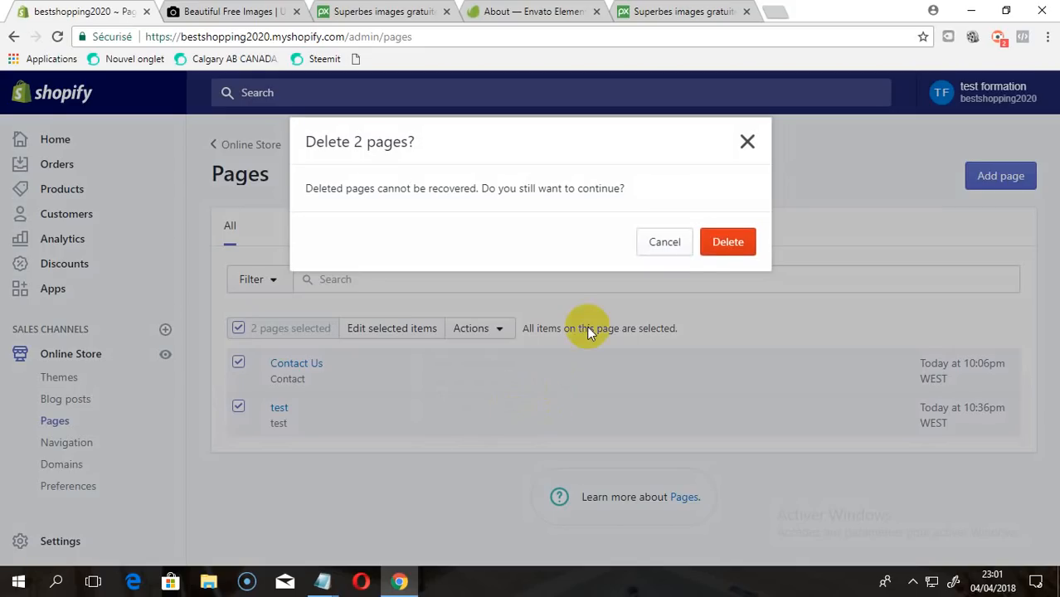
{"action": "left_click", "coordinate": [721, 248]}
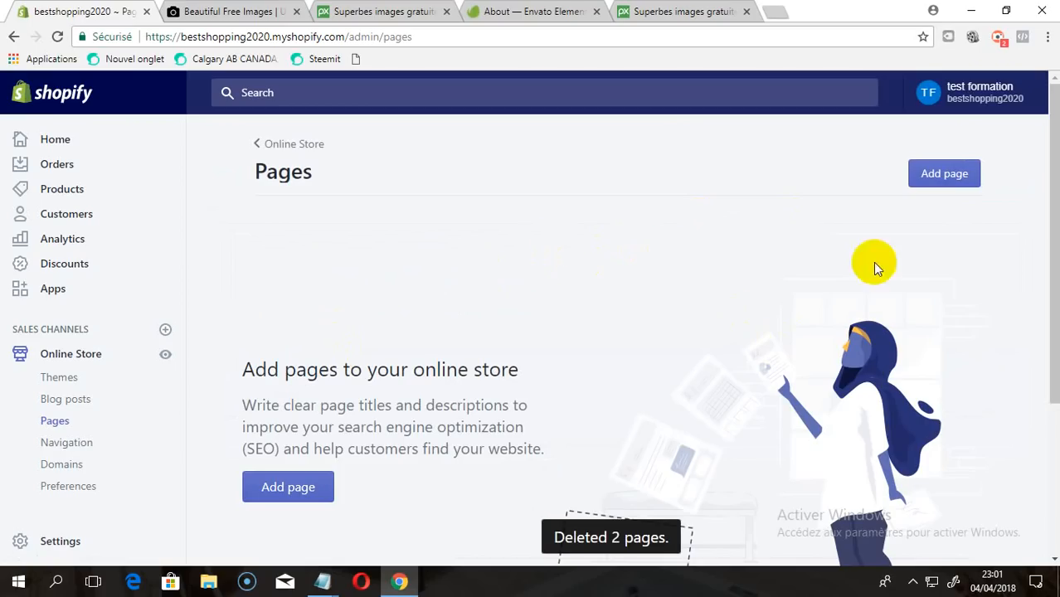
Add a new page titled "Contact Us" with the page.contact template, and start editing its content.
{"action": "left_click", "coordinate": [946, 187]}
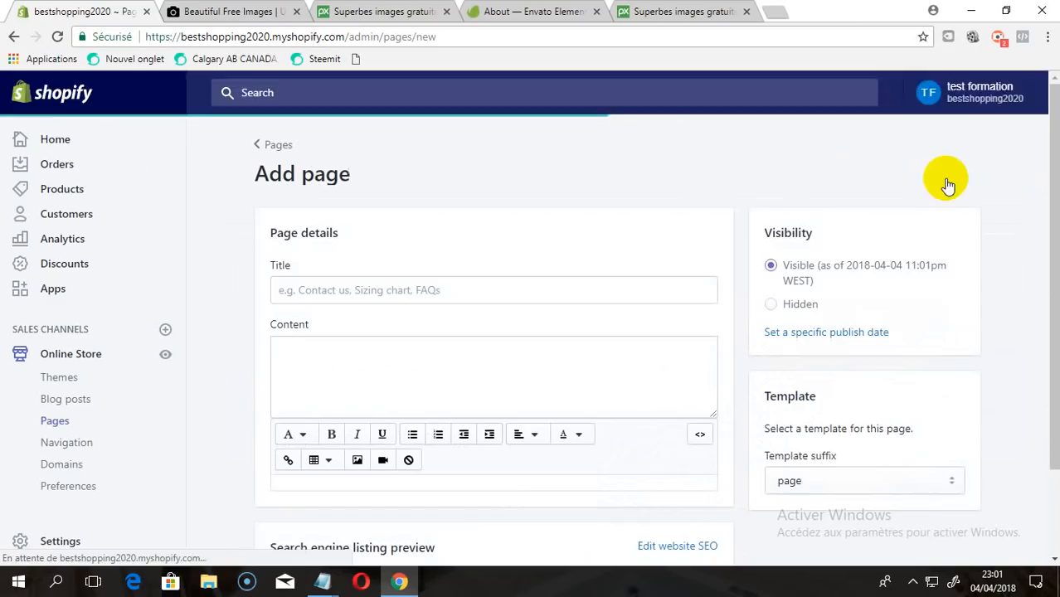
{"action": "left_click", "coordinate": [595, 287]}
{"action": "type", "text": "Contact Us"}
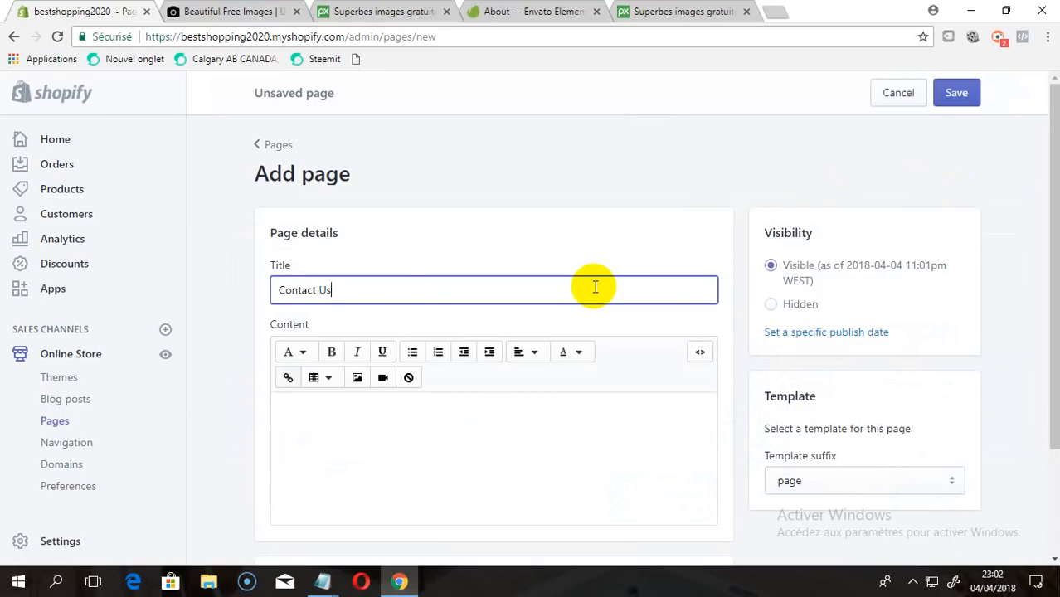
{"action": "left_click", "coordinate": [848, 490]}
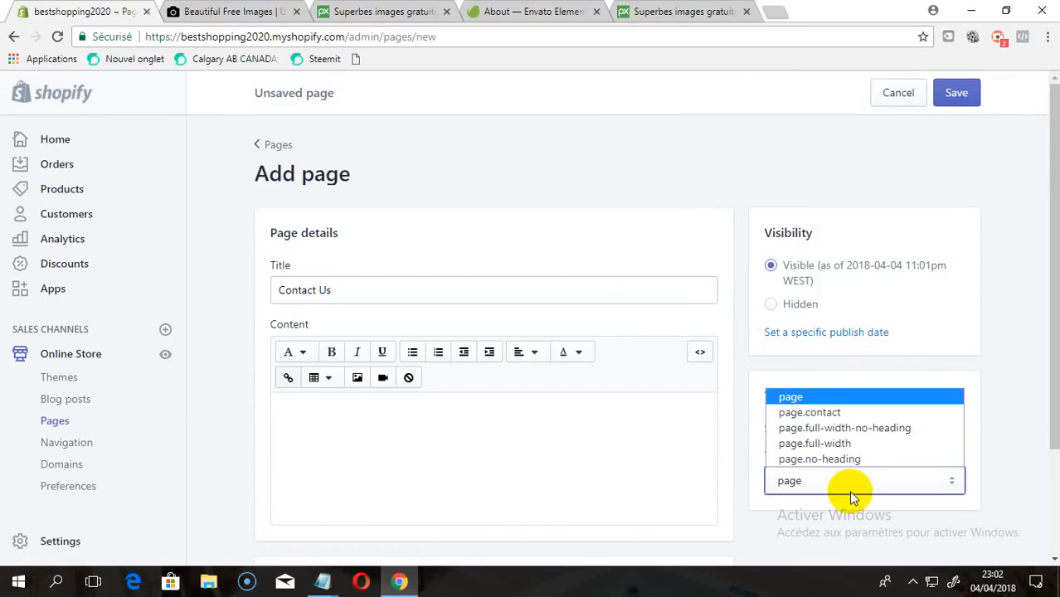
{"action": "left_click", "coordinate": [844, 415]}
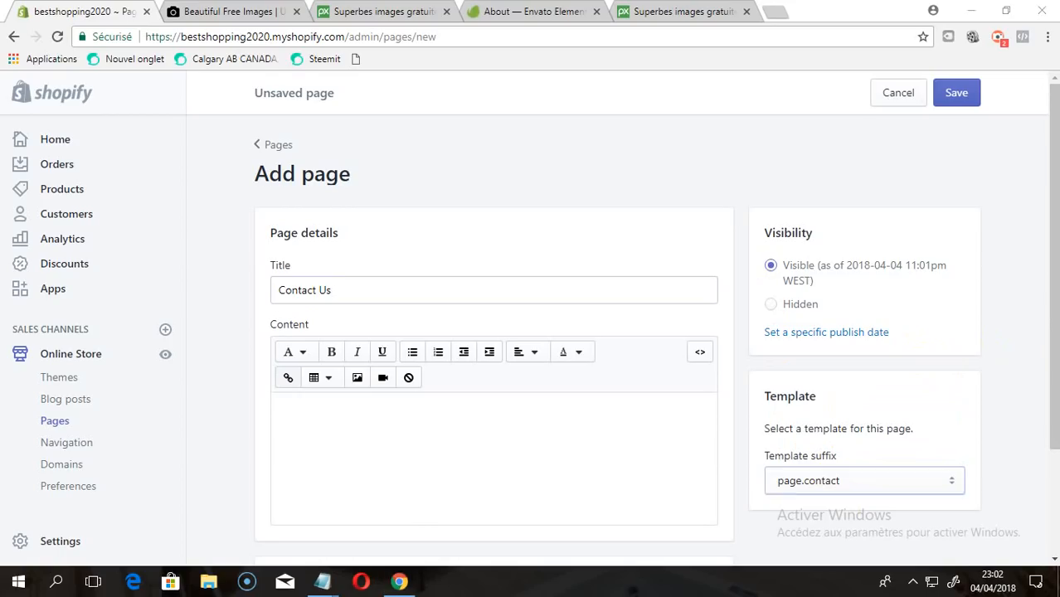
{"action": "scroll", "coordinate": [1043, 348], "scroll_direction": "down", "scroll_amount": 1}
{"action": "scroll", "coordinate": [548, 373], "scroll_direction": "down", "scroll_amount": 1}
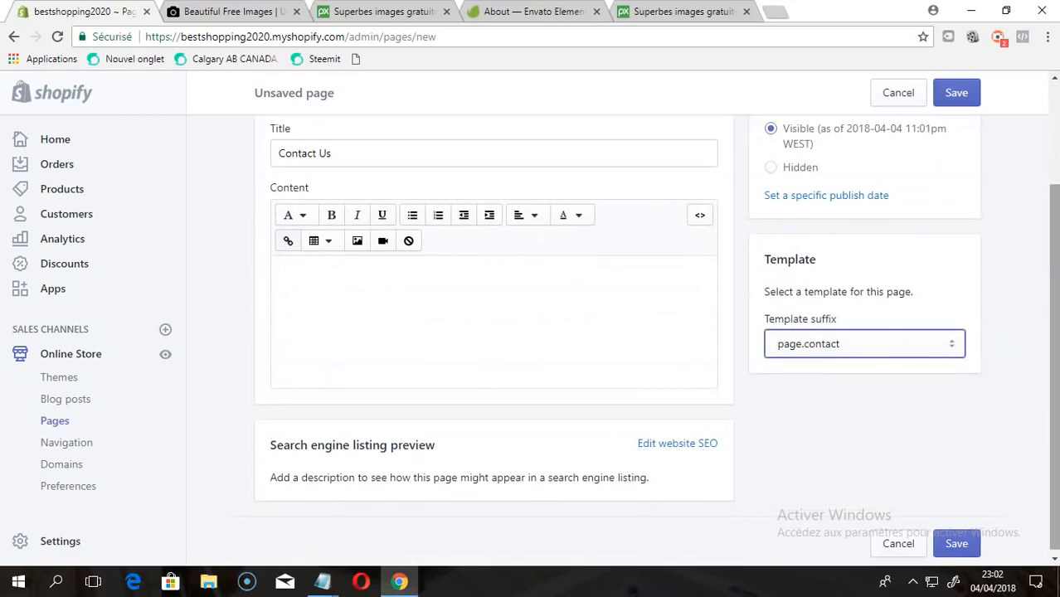
{"action": "left_click", "coordinate": [539, 360]}
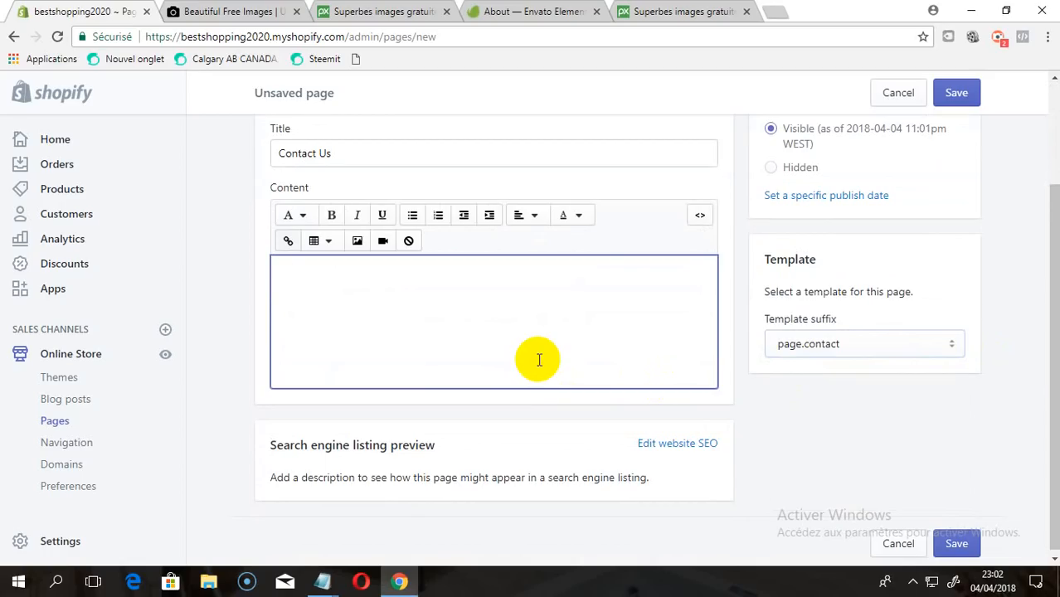
{"action": "key", "text": "BackSpace"}
{"action": "type", "text": "pour"}
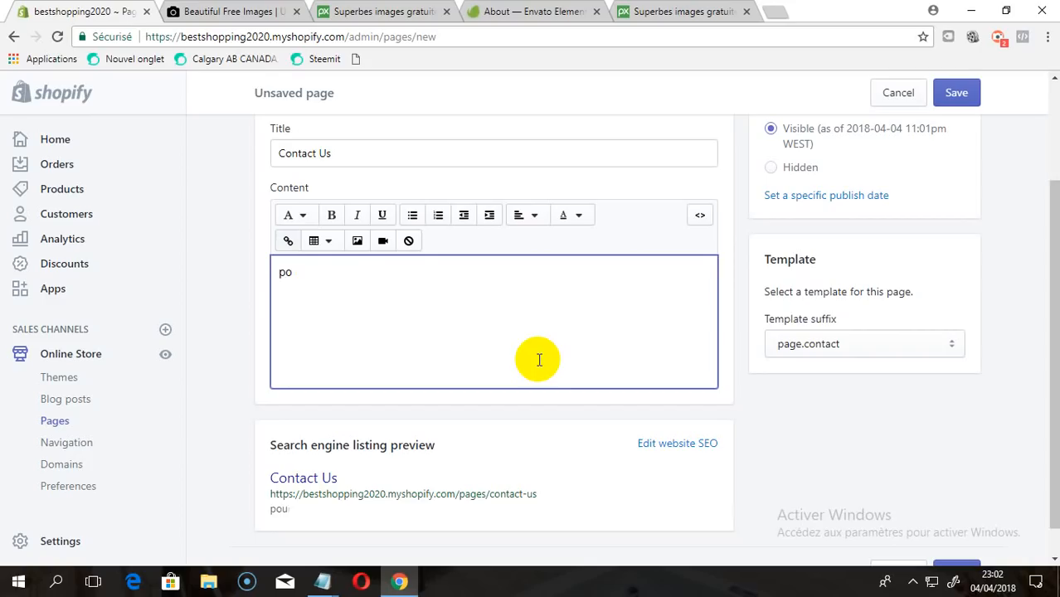
{"action": "key", "text": "BackSpace"}
{"action": "key", "text": "BackSpace"}
{"action": "type", "text": "For yoy"}
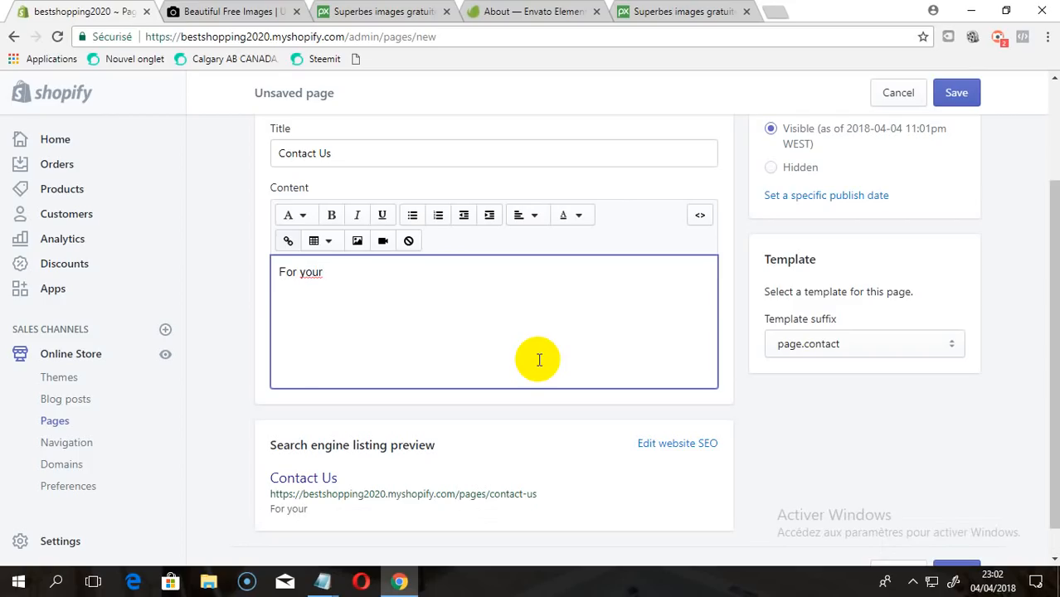
{"action": "key", "text": "ctrl+a"}
{"action": "key", "text": "BackSpace"}
Write "You can contact Us..." as the Contact Us page's content and save the page.
{"action": "type", "text": "You can "}
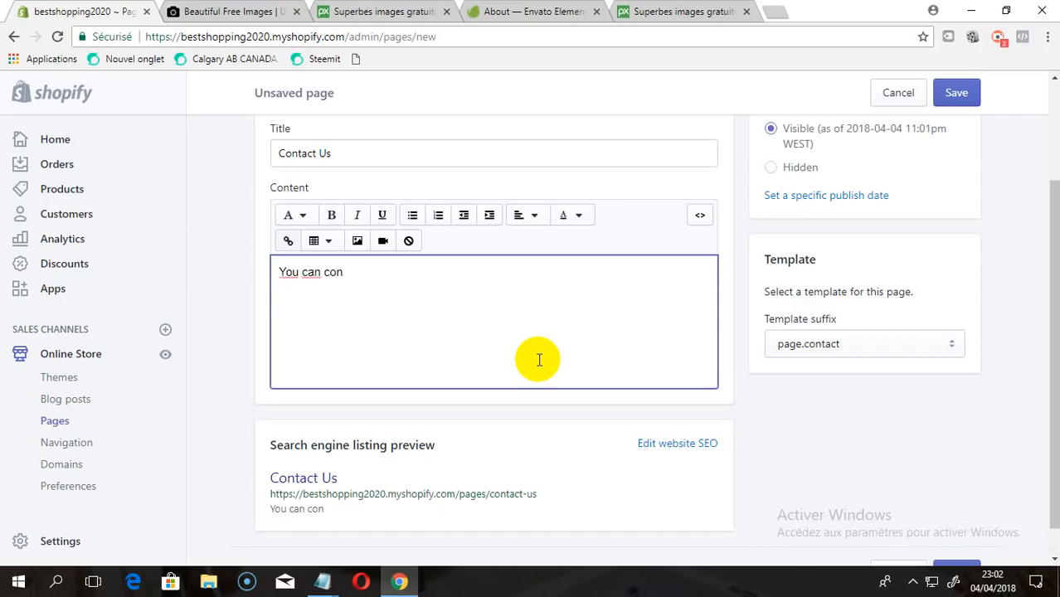
{"action": "type", "text": "contact Us..."}
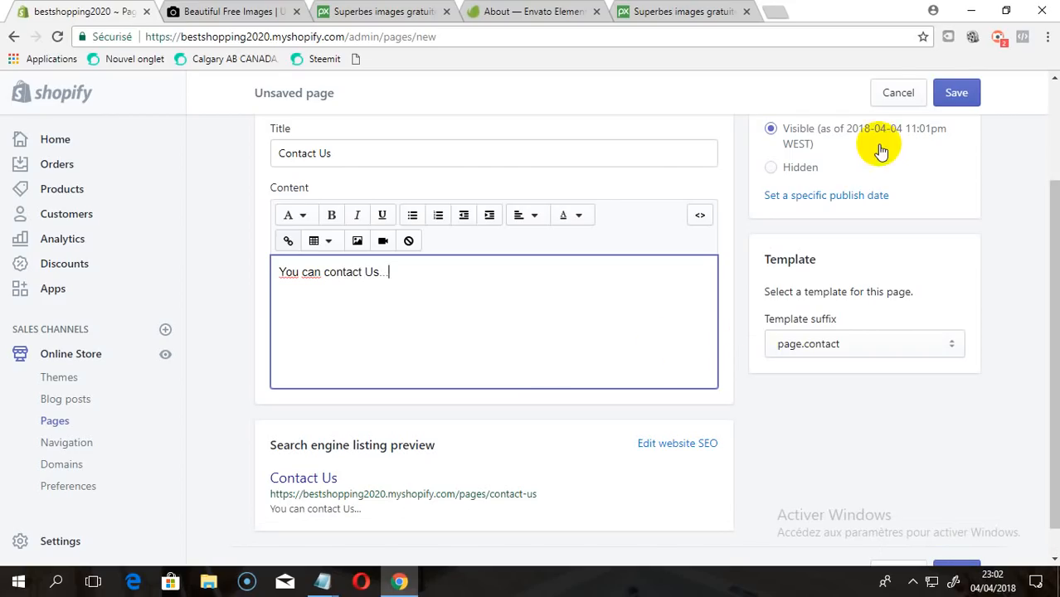
{"action": "left_click", "coordinate": [960, 93]}
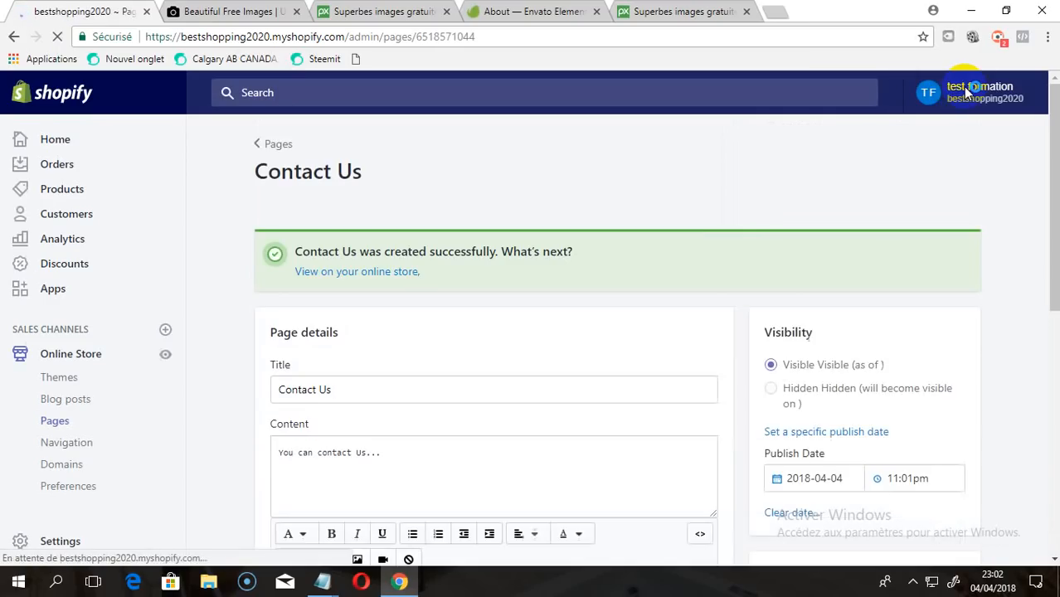
Return to the store's page list and start another new page titled "About Us".
{"action": "left_click", "coordinate": [55, 422]}
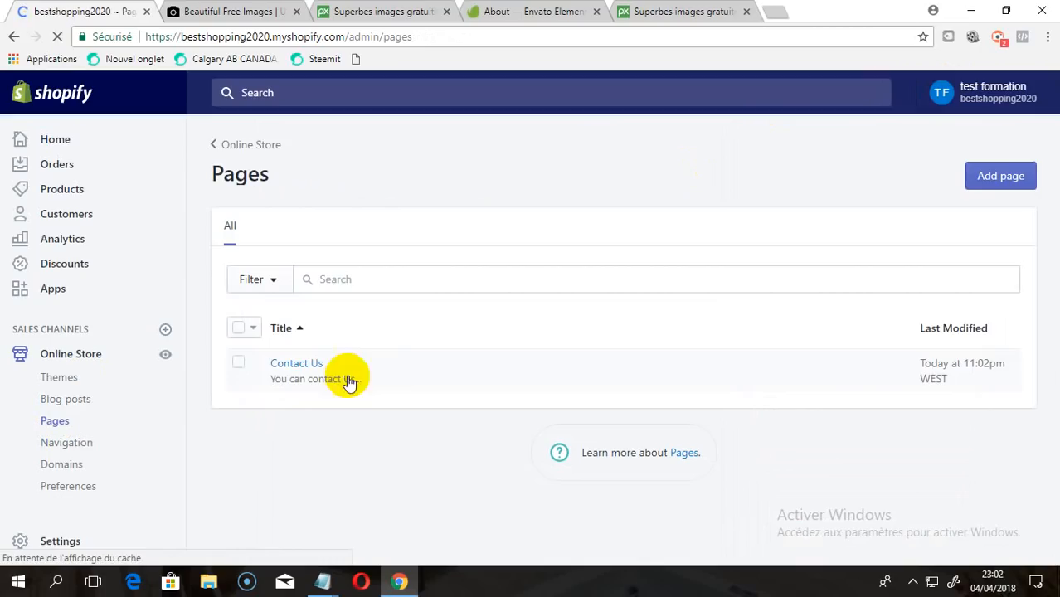
{"action": "left_click", "coordinate": [433, 279]}
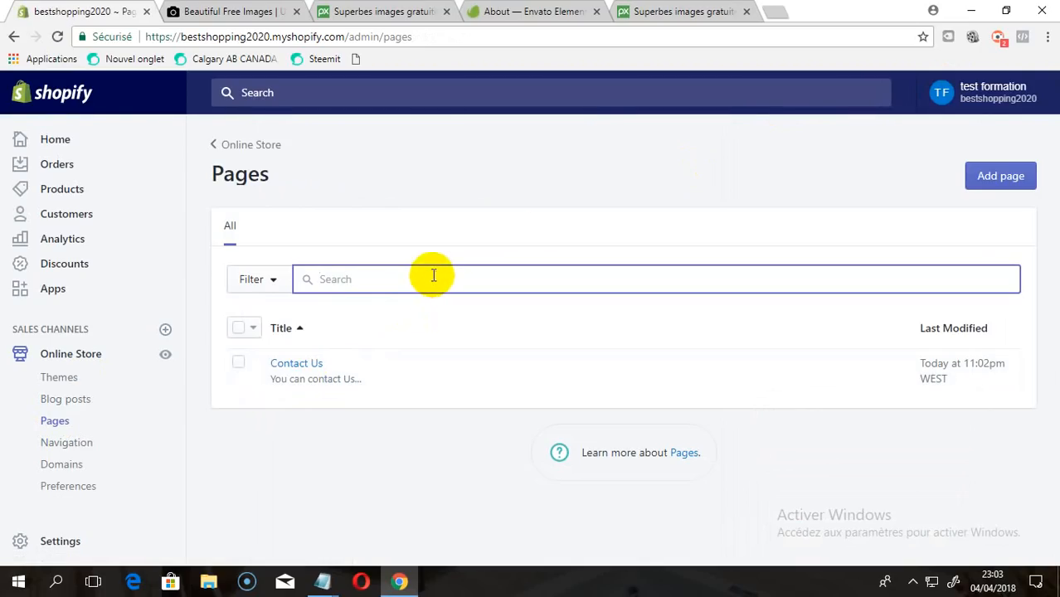
{"action": "left_click", "coordinate": [1010, 193]}
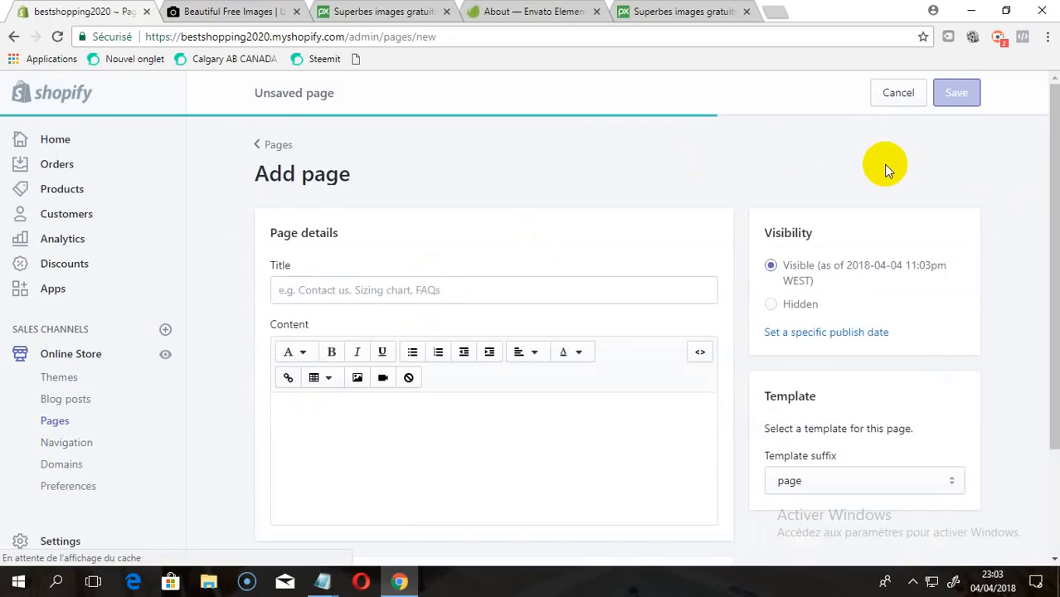
{"action": "left_click", "coordinate": [628, 296]}
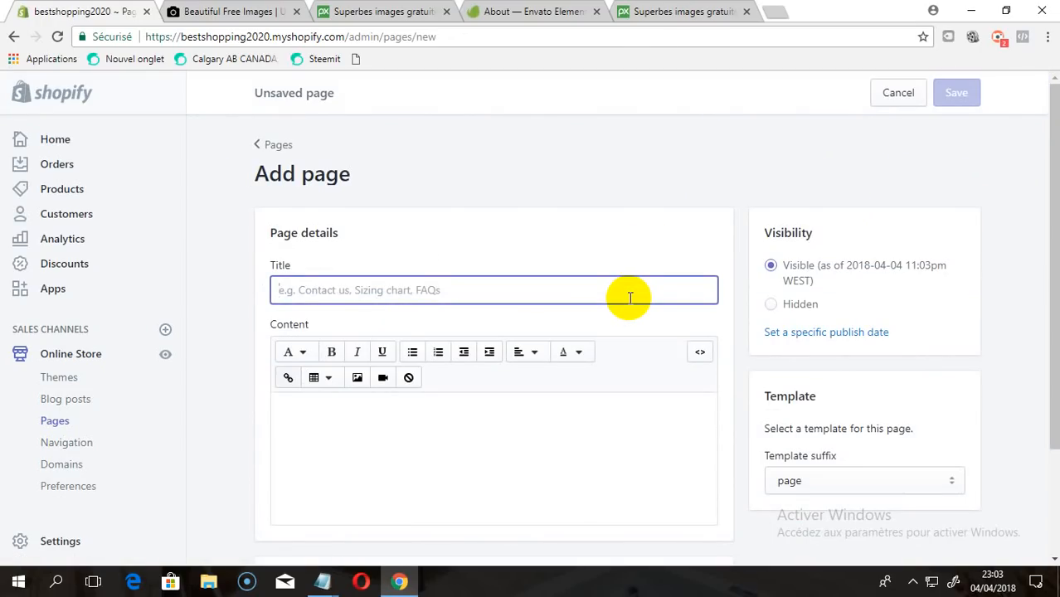
{"action": "type", "text": "About Us"}
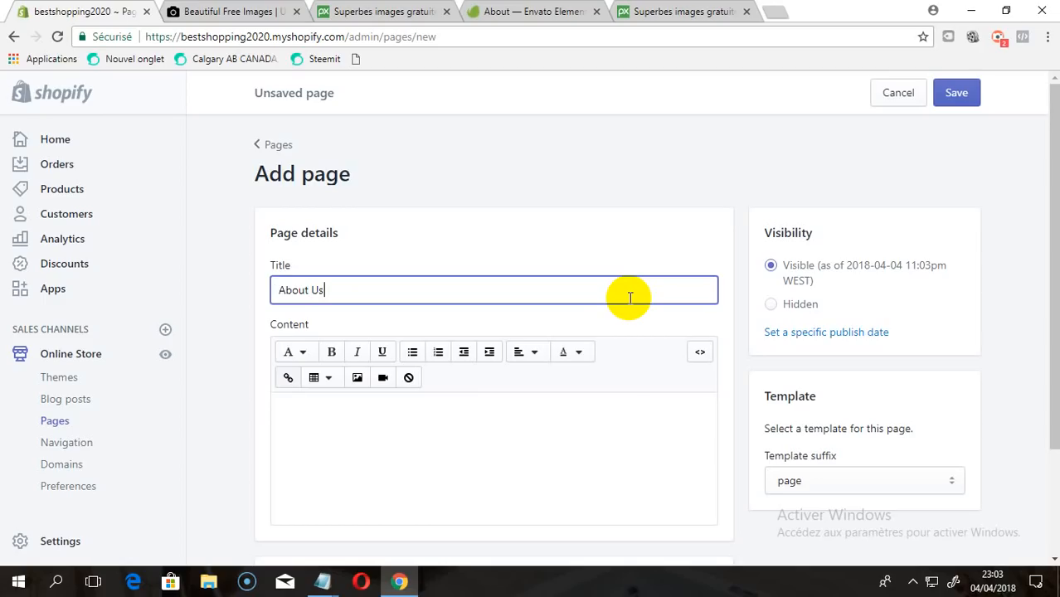
{"action": "left_click", "coordinate": [566, 464]}
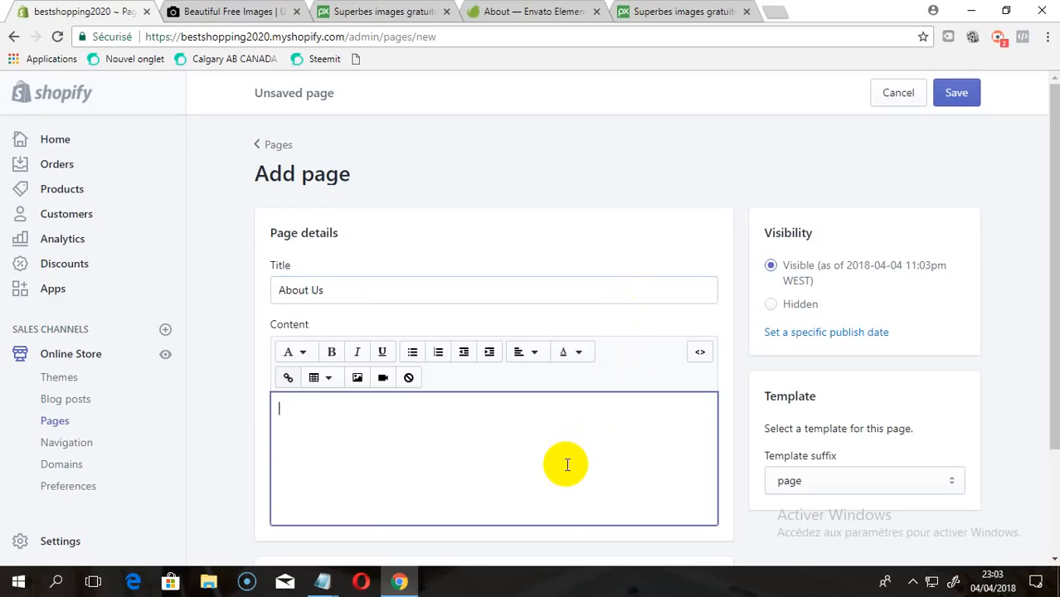
Switch to the Envato Elements About page and copy its Highlights text, from "Unlimited downloads for a single fee" through the revenue share paragraph.
{"action": "left_click", "coordinate": [663, 11]}
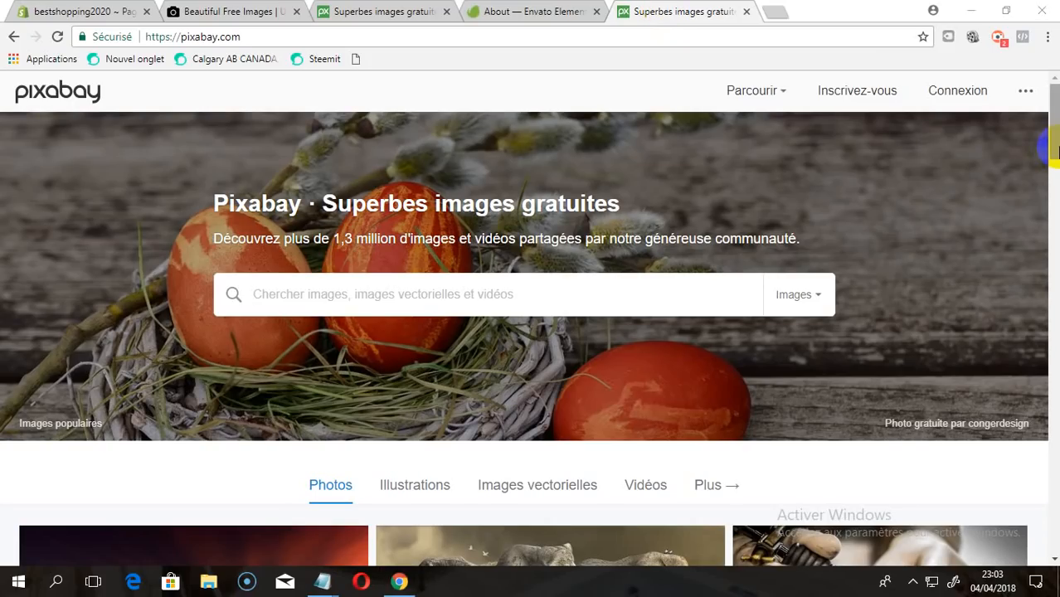
{"action": "left_click_drag", "start_coordinate": [1054, 148], "coordinate": [1052, 180]}
{"action": "left_click", "coordinate": [544, 10]}
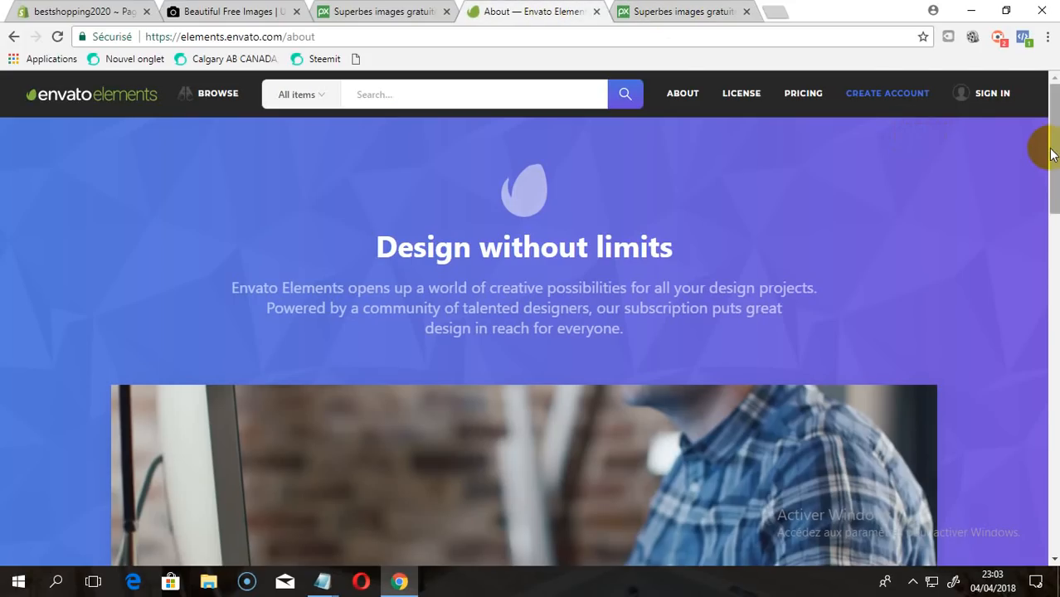
{"action": "left_click_drag", "start_coordinate": [1051, 153], "coordinate": [1040, 343]}
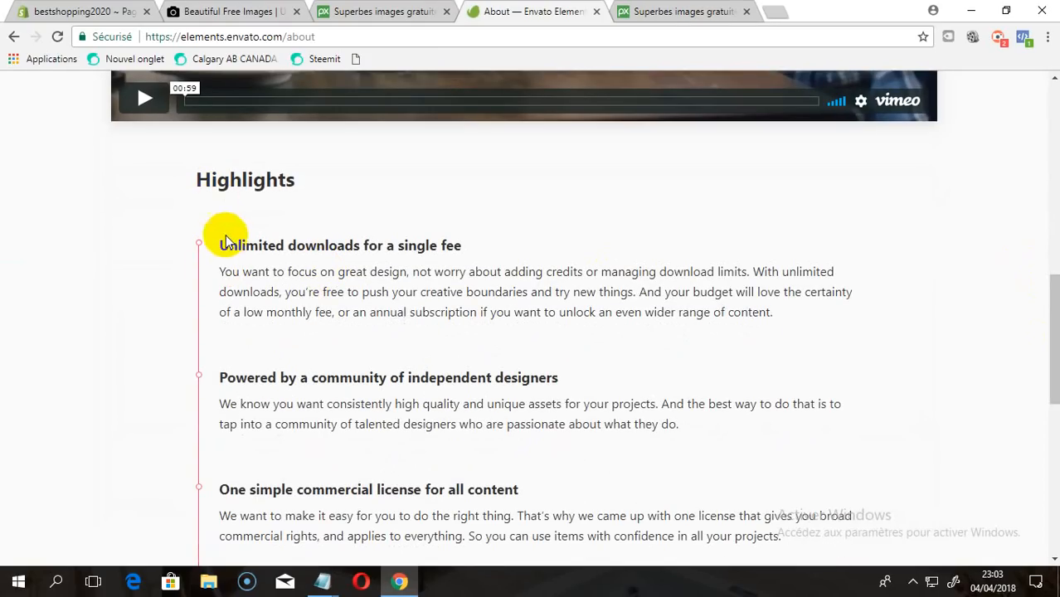
{"action": "left_click_drag", "start_coordinate": [220, 245], "coordinate": [523, 128]}
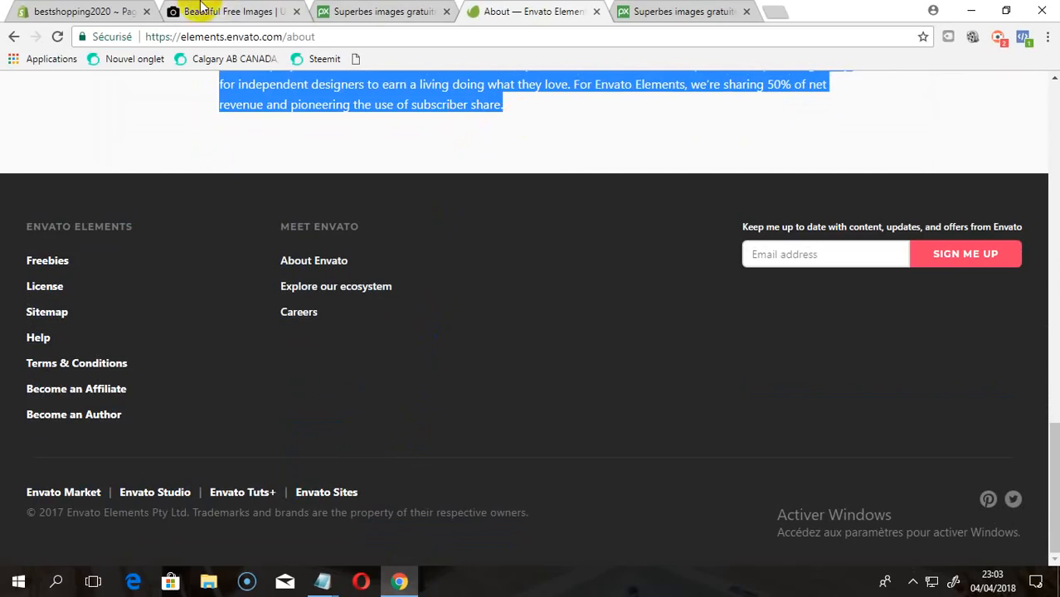
Return to the Shopify admin, paste the copied Highlights text as the About Us page's content, and save the page.
{"action": "left_click", "coordinate": [58, 12]}
{"action": "left_click", "coordinate": [424, 453]}
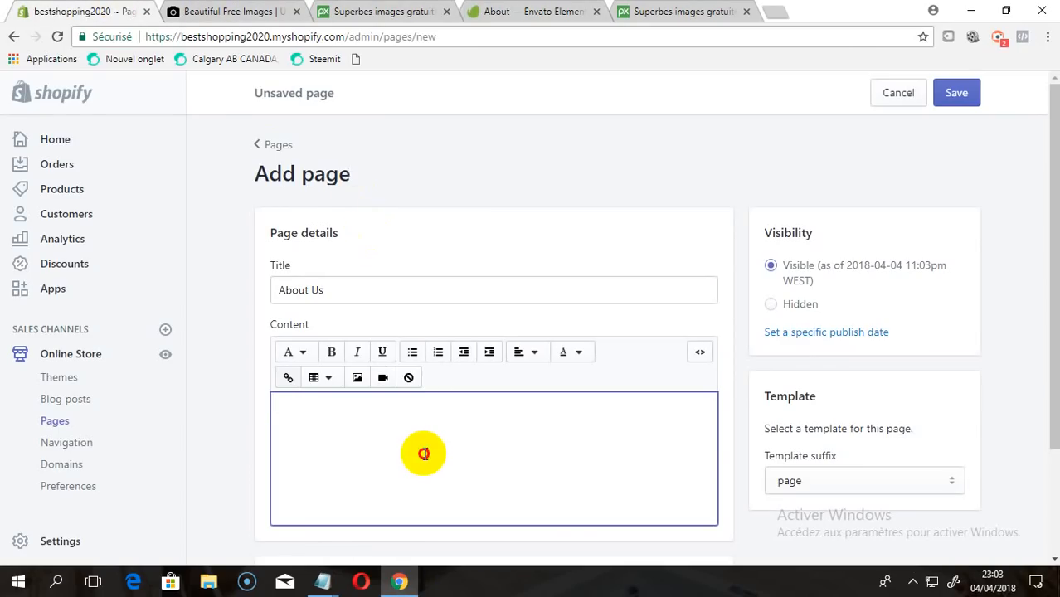
{"action": "key", "text": "ctrl+v"}
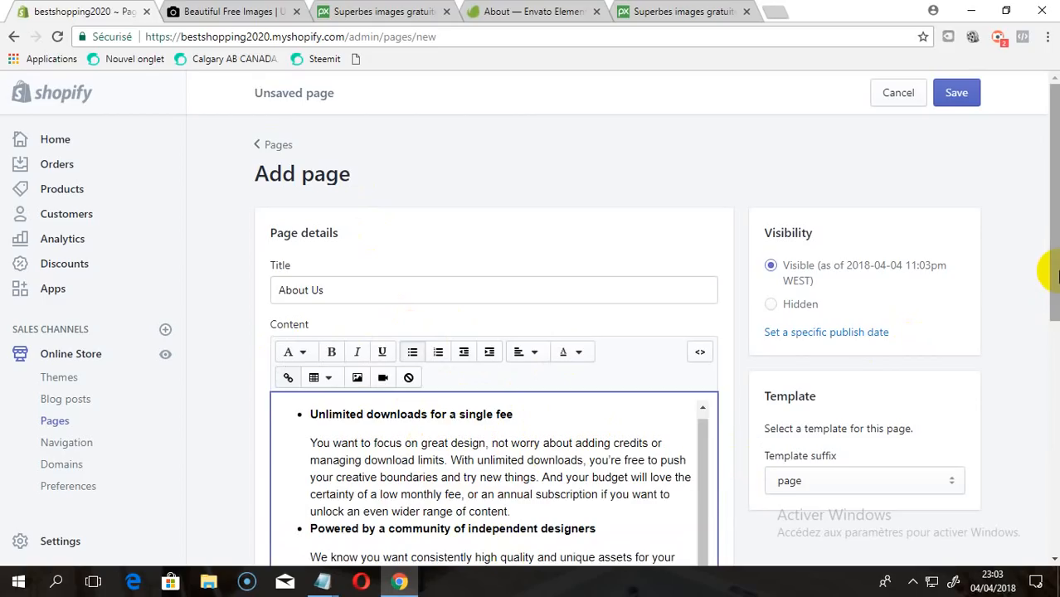
{"action": "left_click_drag", "start_coordinate": [1046, 275], "coordinate": [1055, 488]}
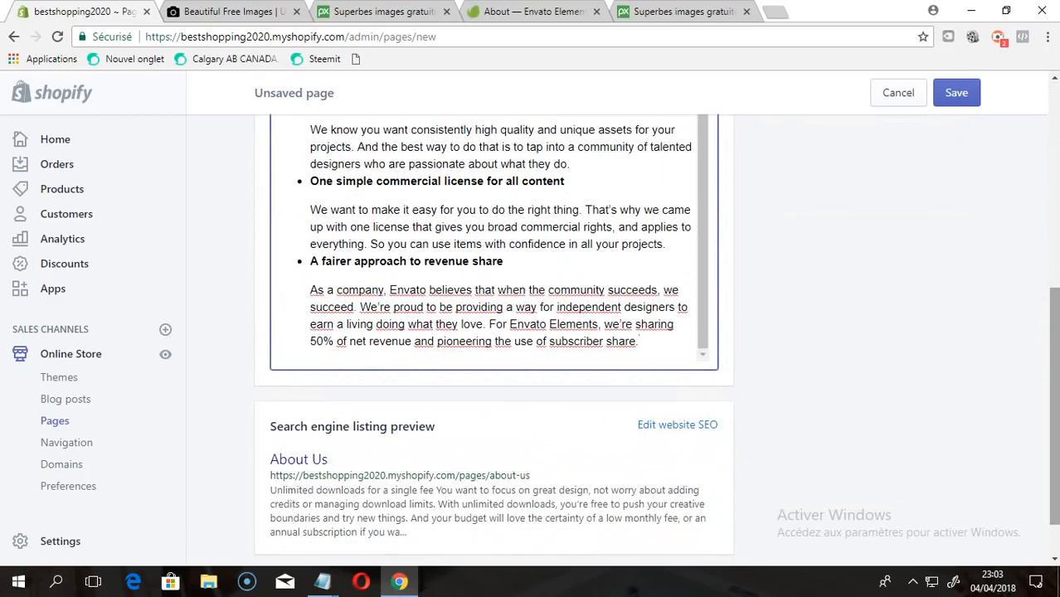
{"action": "left_click", "coordinate": [956, 92]}
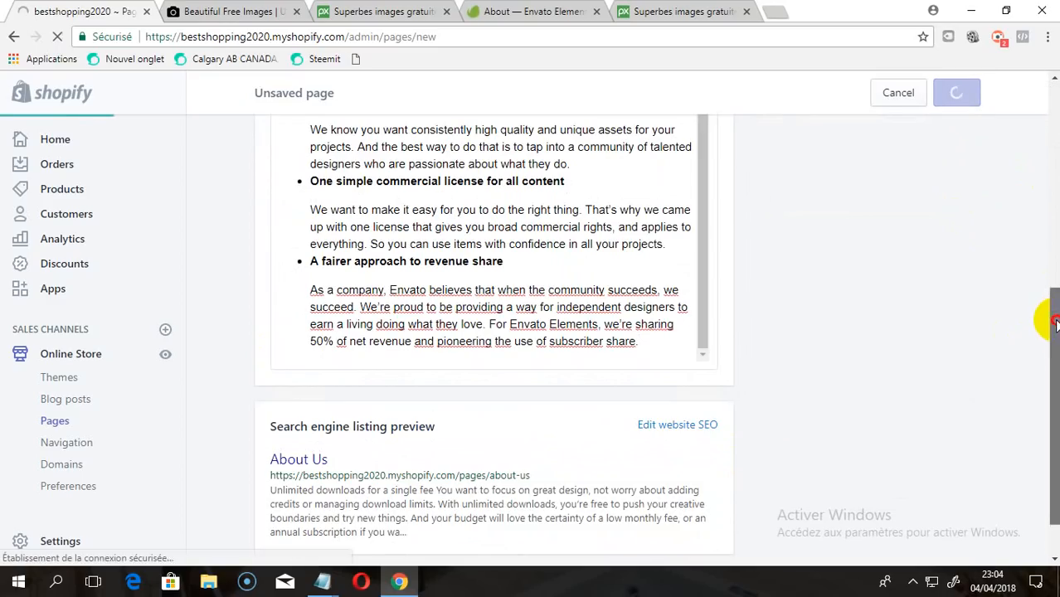
{"action": "left_click_drag", "start_coordinate": [1035, 320], "coordinate": [993, 75]}
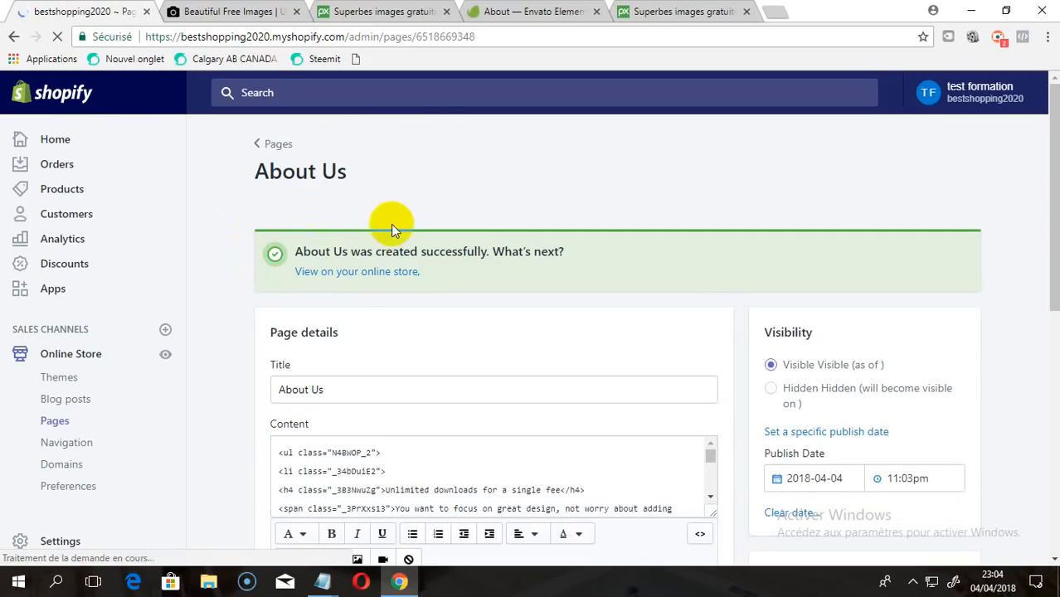
View the About Us page on the online store down to its footer, and close the preview.
{"action": "left_click", "coordinate": [358, 272]}
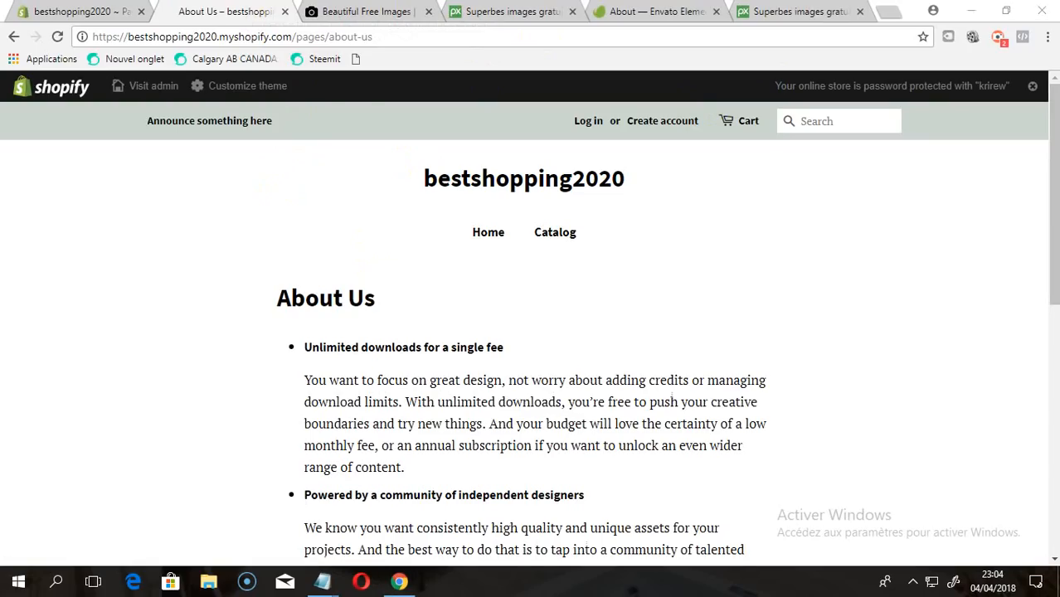
{"action": "left_click_drag", "start_coordinate": [1051, 224], "coordinate": [1051, 461]}
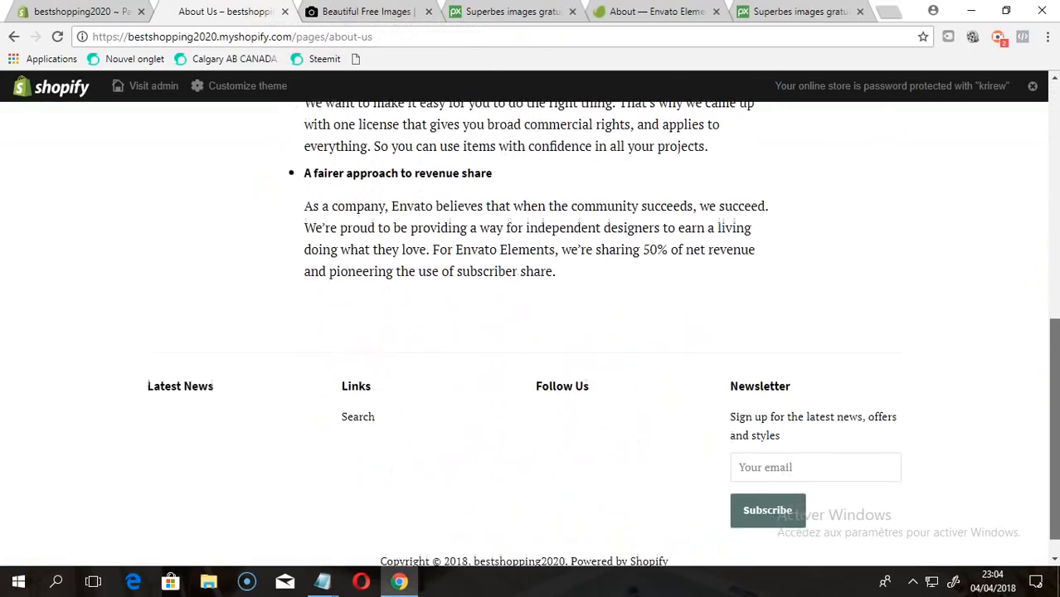
{"action": "scroll", "coordinate": [1012, 307], "scroll_direction": "up", "scroll_amount": 10}
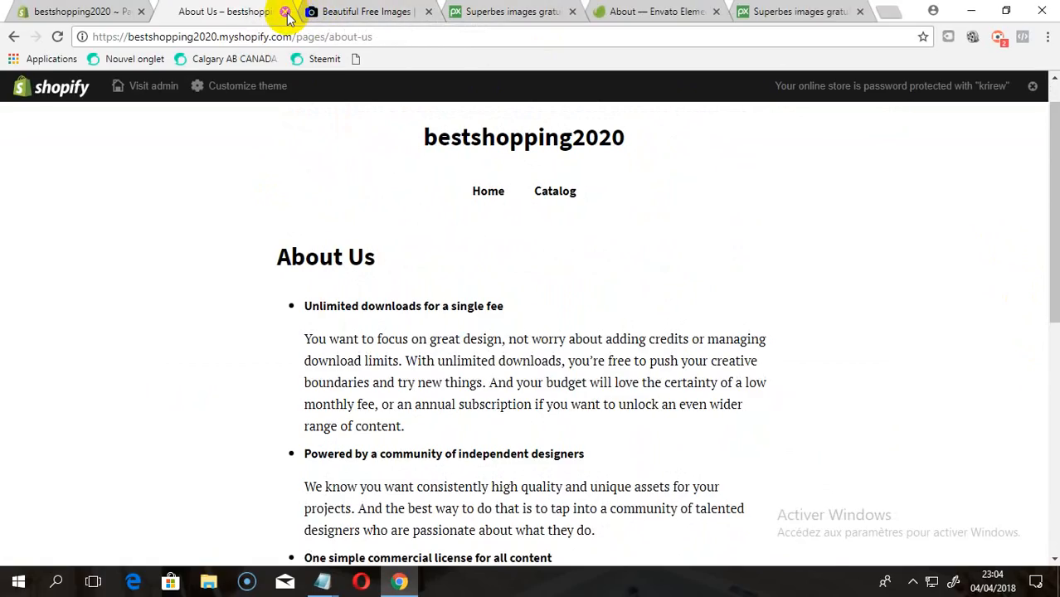
{"action": "left_click", "coordinate": [285, 13]}
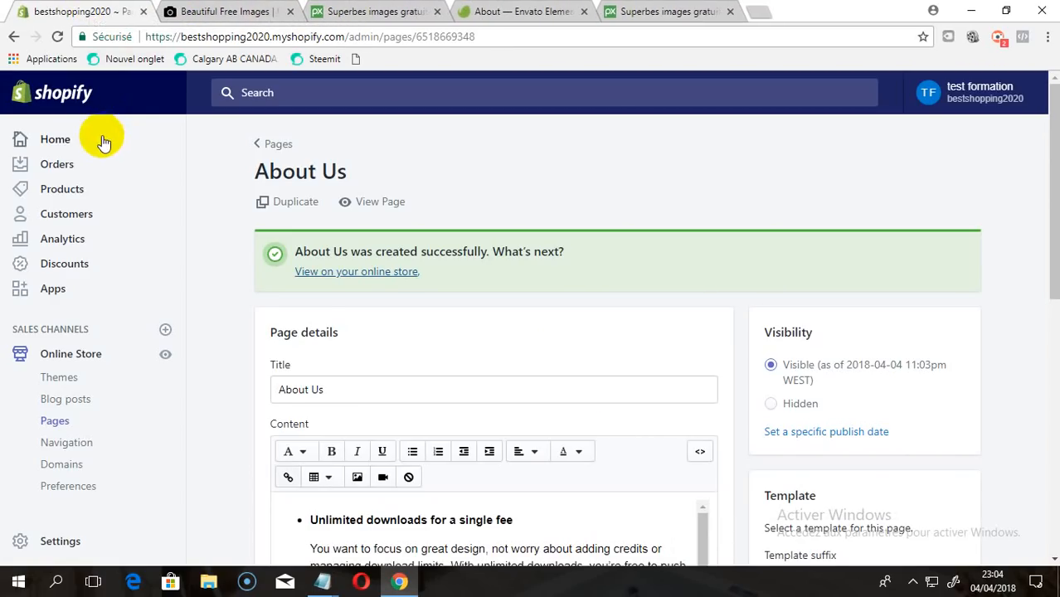
Start another new page from the store's page list and open the store settings in a separate browser tab.
{"action": "left_click", "coordinate": [52, 422]}
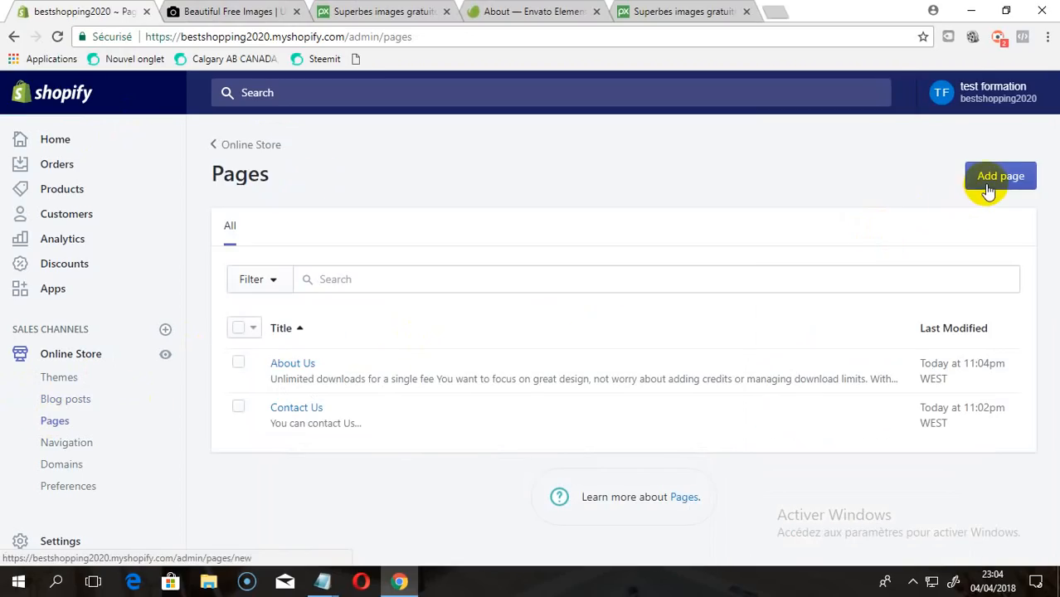
{"action": "left_click", "coordinate": [988, 188]}
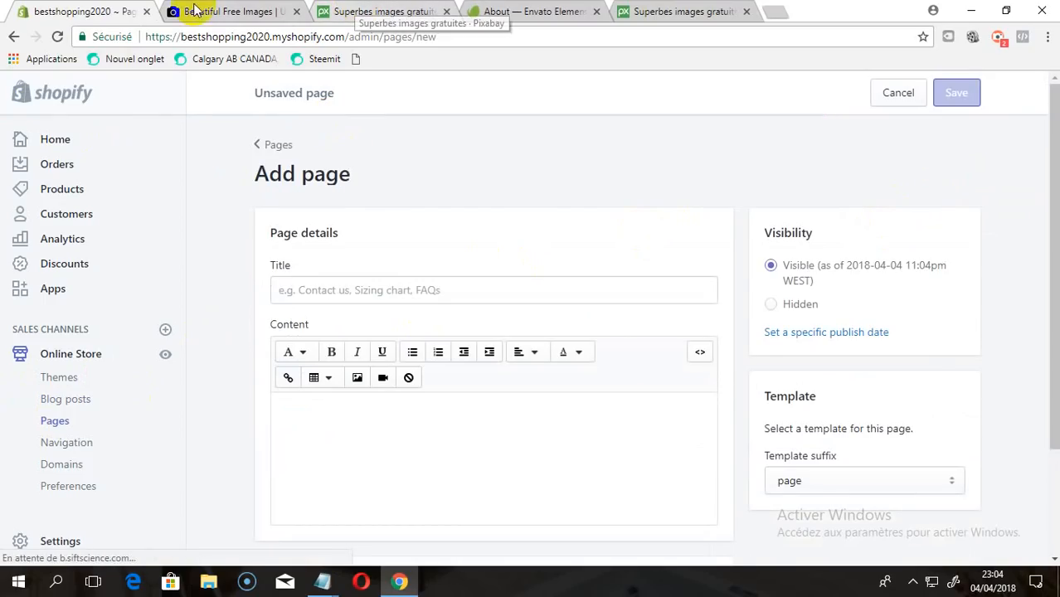
{"action": "right_click", "coordinate": [59, 546]}
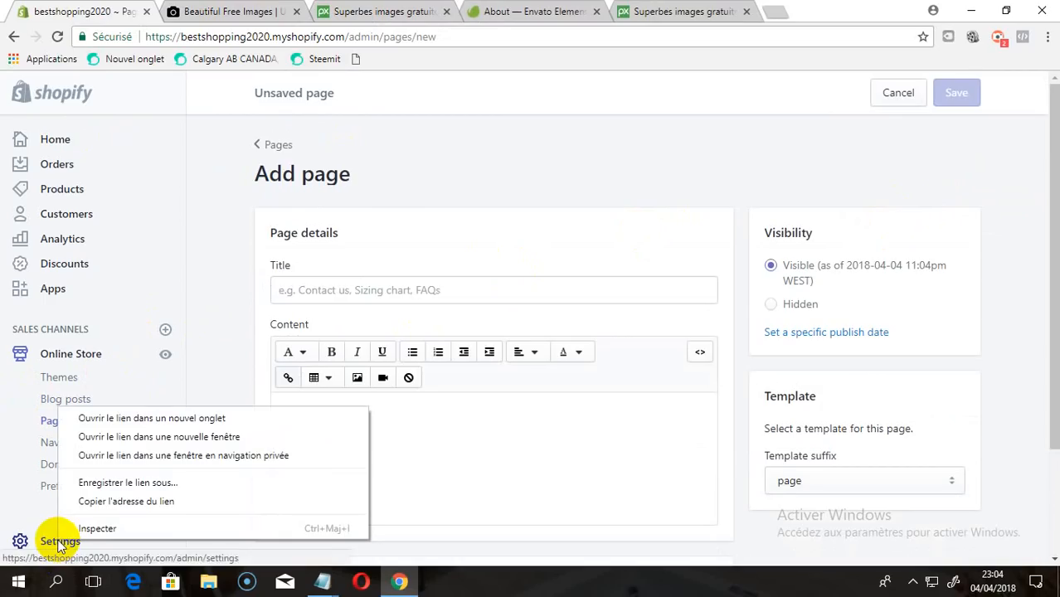
{"action": "left_click", "coordinate": [126, 417]}
{"action": "left_click", "coordinate": [203, 11]}
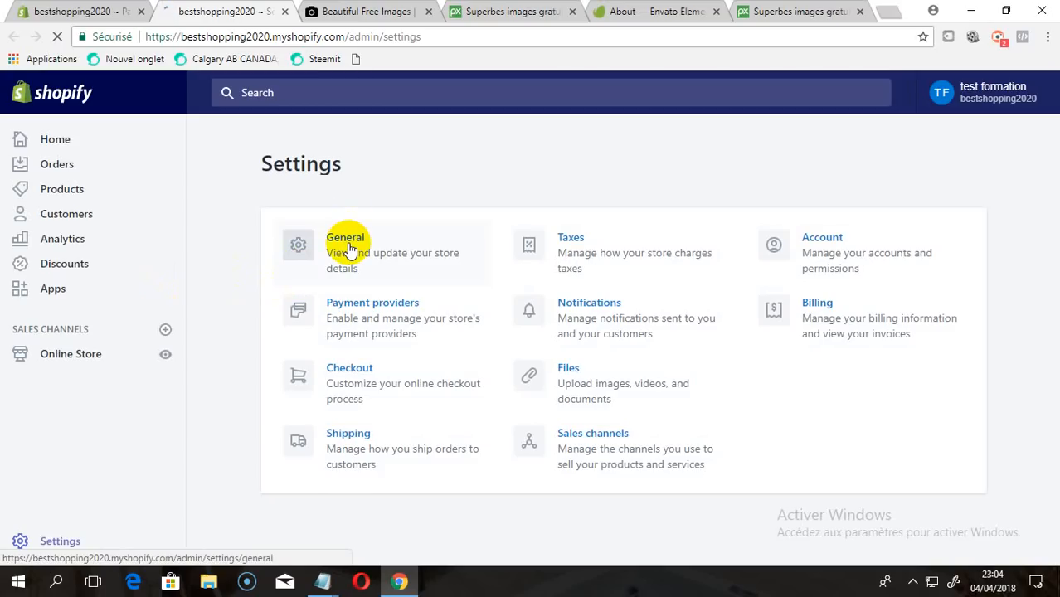
Open the Checkout settings and copy the entire Refund policy text.
{"action": "left_click", "coordinate": [349, 371]}
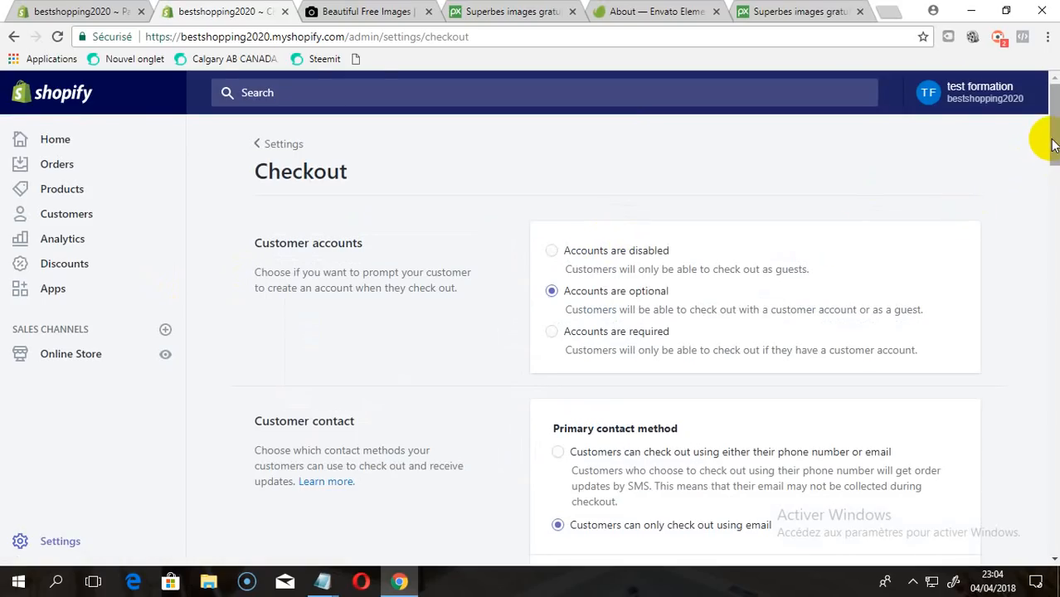
{"action": "left_click_drag", "start_coordinate": [1052, 142], "coordinate": [1041, 437]}
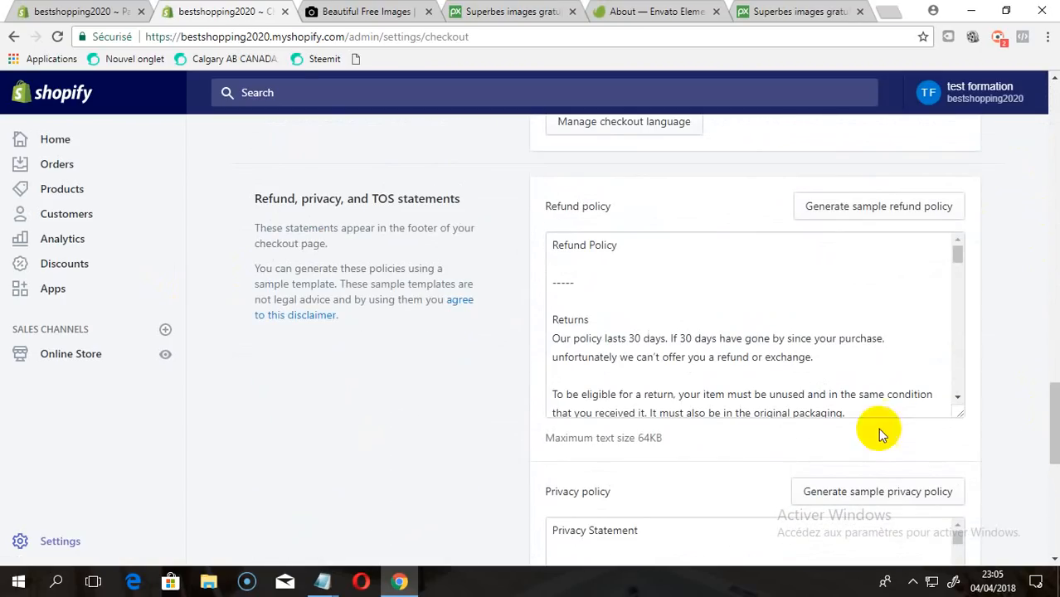
{"action": "double_click", "coordinate": [771, 393]}
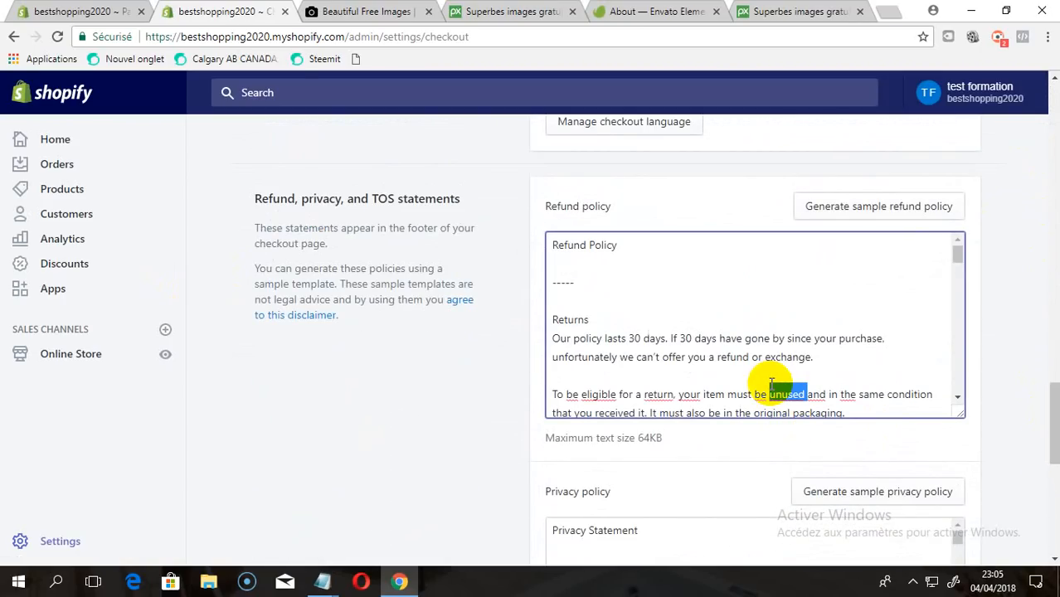
{"action": "key", "text": "ctrl+a"}
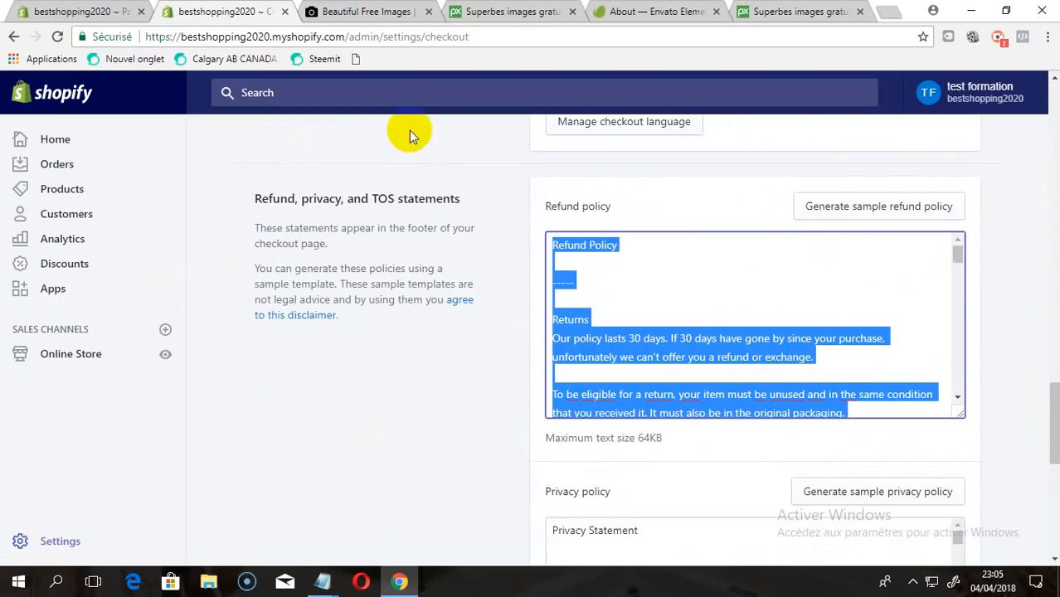
Return to the unsaved new page and paste the copied refund policy as its content.
{"action": "left_click", "coordinate": [96, 10]}
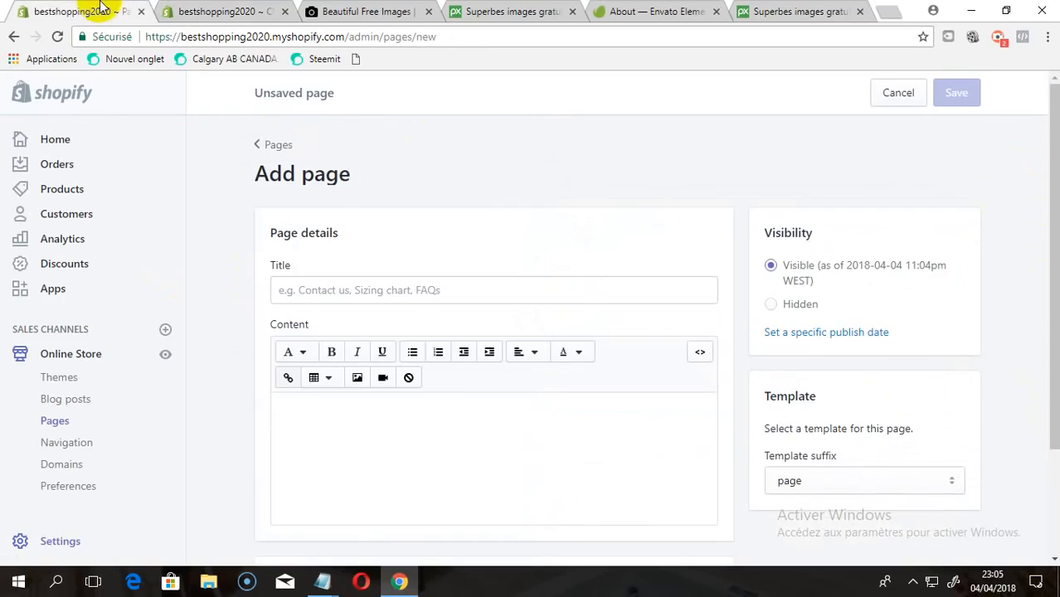
{"action": "left_click", "coordinate": [386, 484]}
{"action": "key", "text": "ctrl+v"}
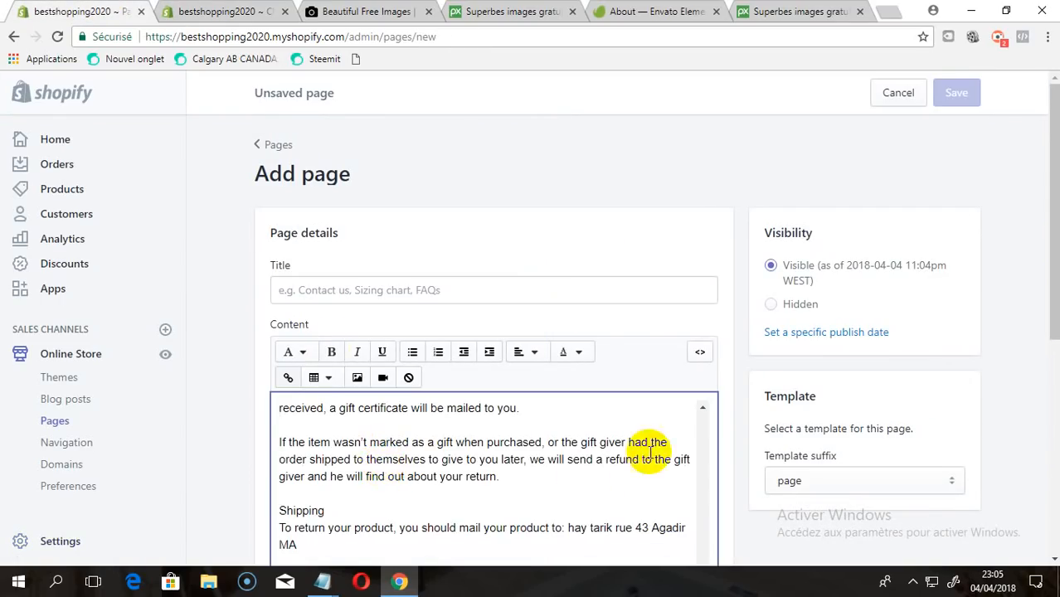
{"action": "scroll", "coordinate": [701, 435], "scroll_direction": "up", "scroll_amount": 3}
{"action": "scroll", "coordinate": [701, 431], "scroll_direction": "up", "scroll_amount": 5}
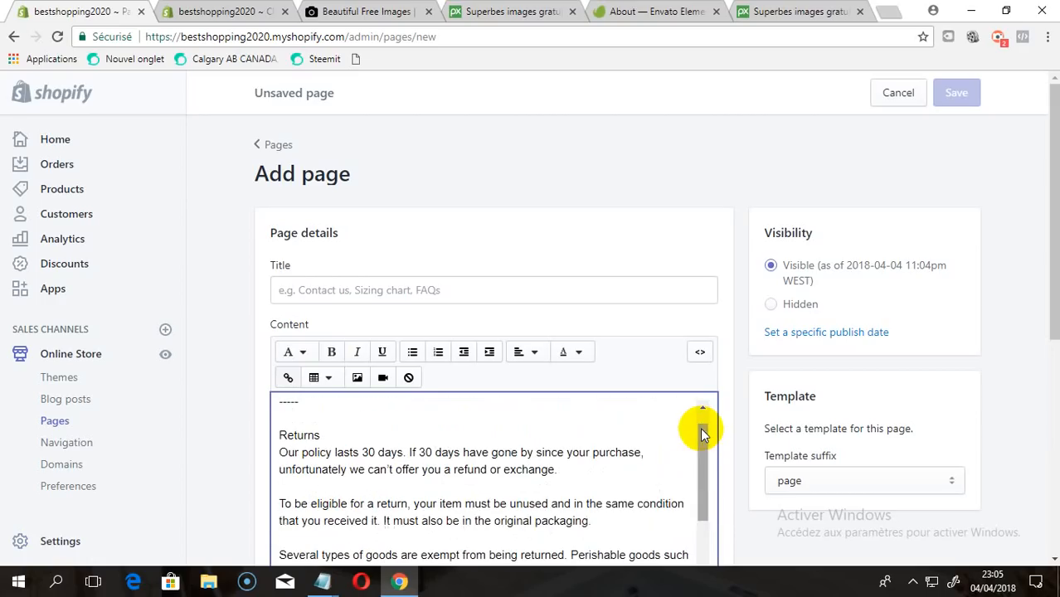
{"action": "left_click", "coordinate": [703, 408]}
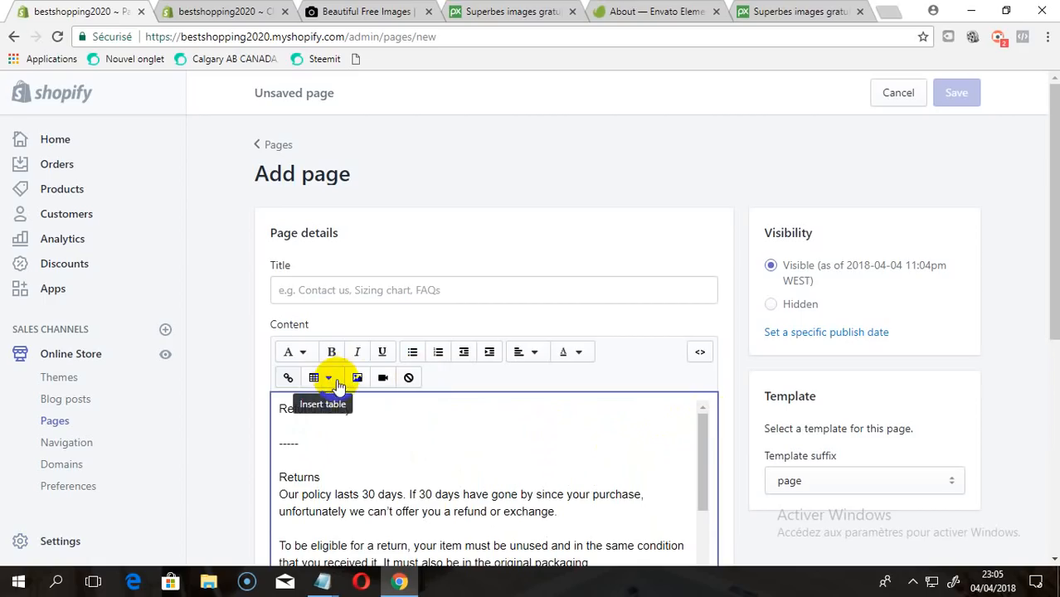
Cut the "Refund Policy" heading out of the content and paste it as the page title.
{"action": "triple_click", "coordinate": [364, 413]}
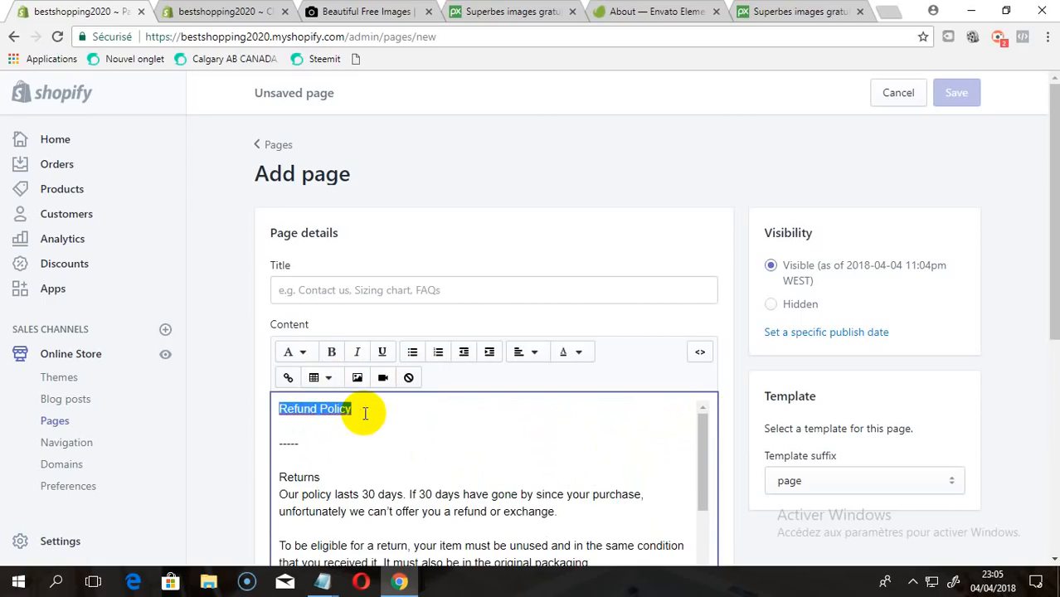
{"action": "key", "text": "ctrl+x"}
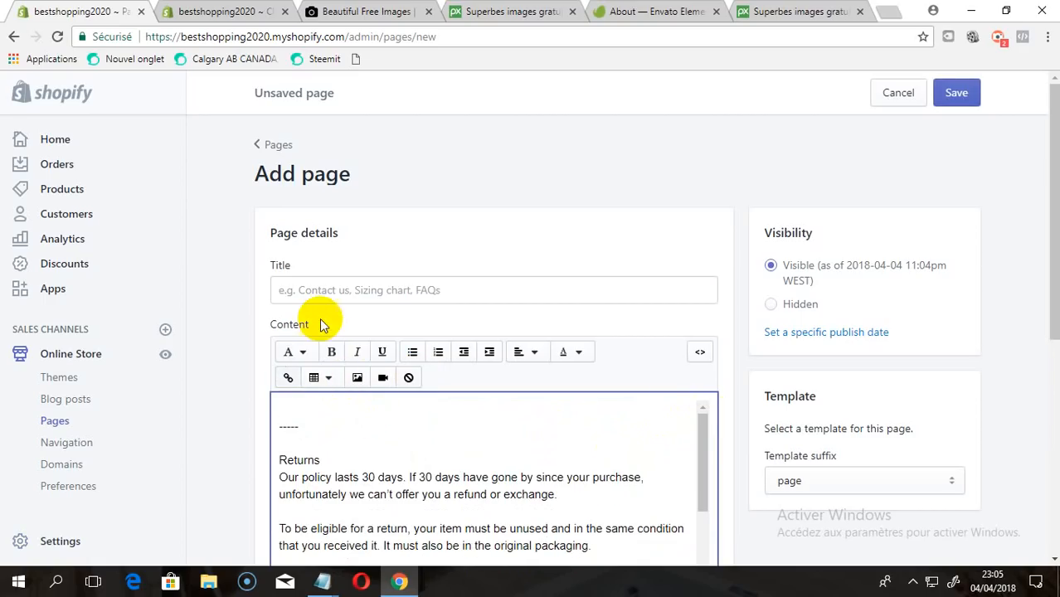
{"action": "left_click", "coordinate": [332, 290]}
{"action": "key", "text": "ctrl+v"}
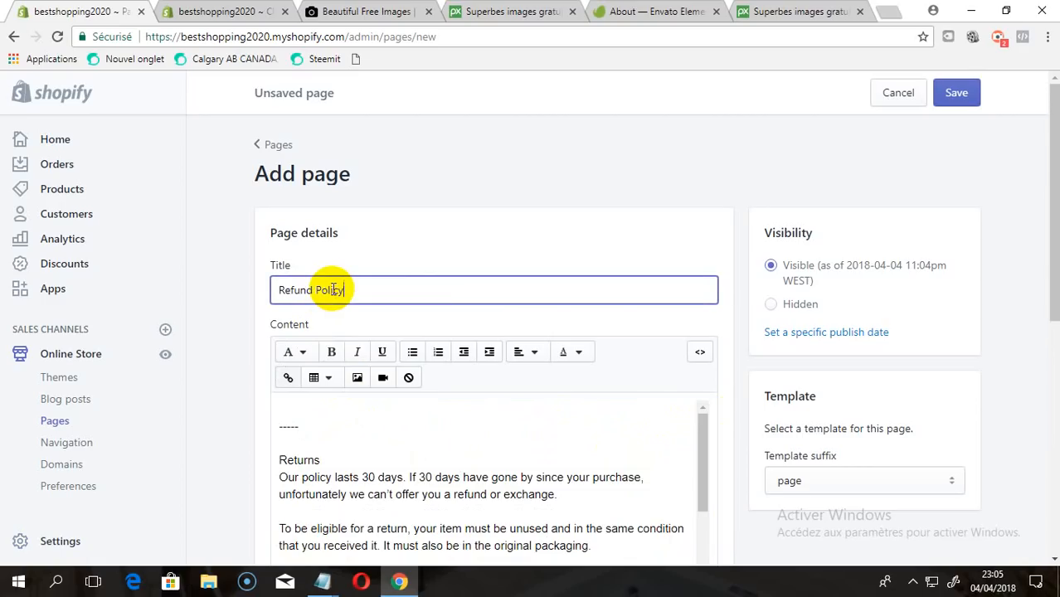
Delete the dashed line above "Returns" in the content and save the Refund Policy page.
{"action": "left_click_drag", "start_coordinate": [299, 427], "coordinate": [261, 413]}
{"action": "key", "text": "BackSpace"}
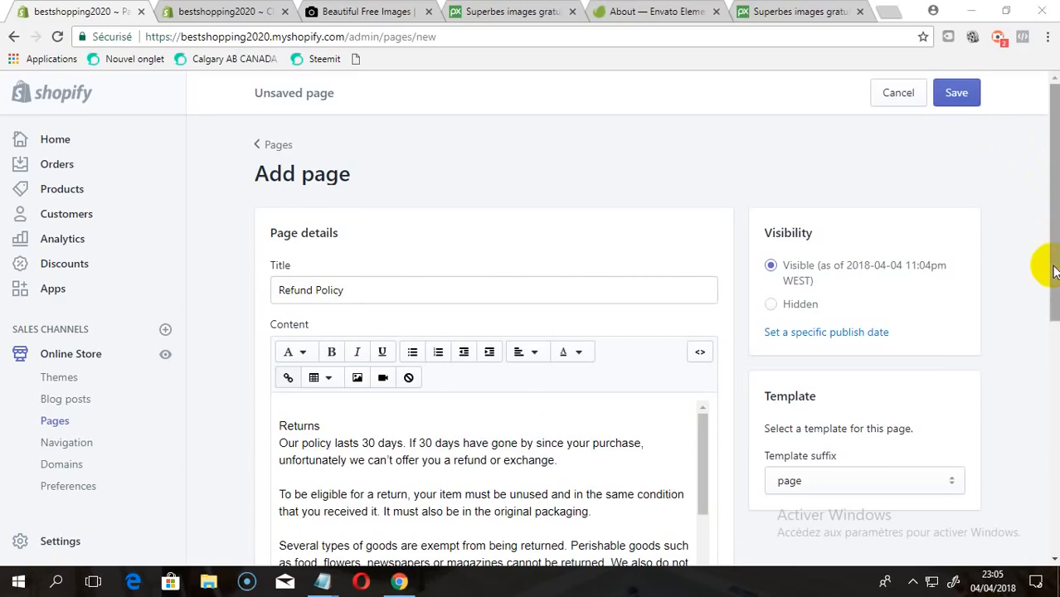
{"action": "left_click", "coordinate": [619, 496]}
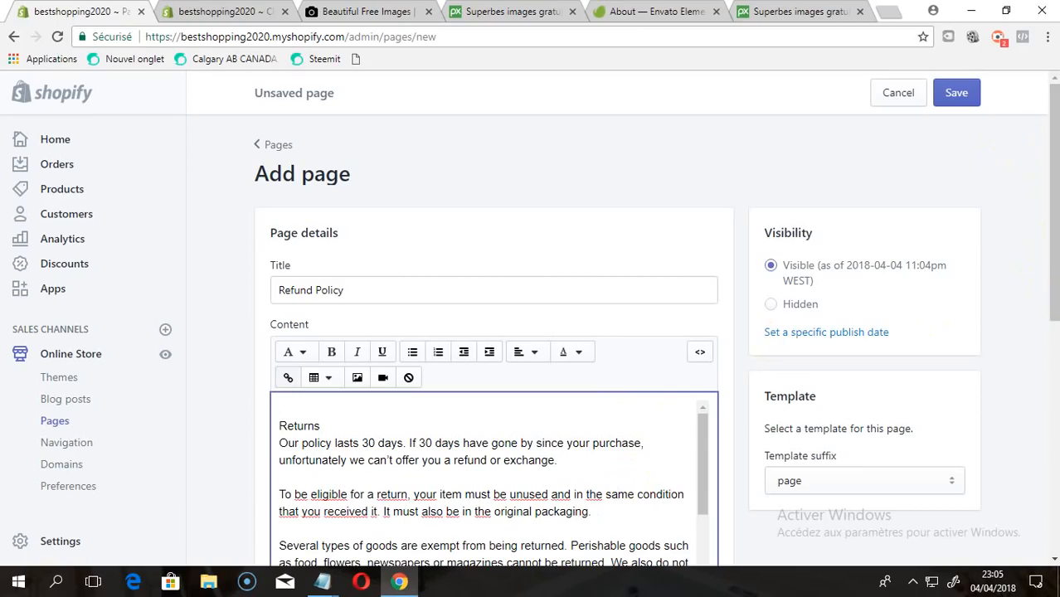
{"action": "left_click_drag", "start_coordinate": [1052, 210], "coordinate": [1051, 266]}
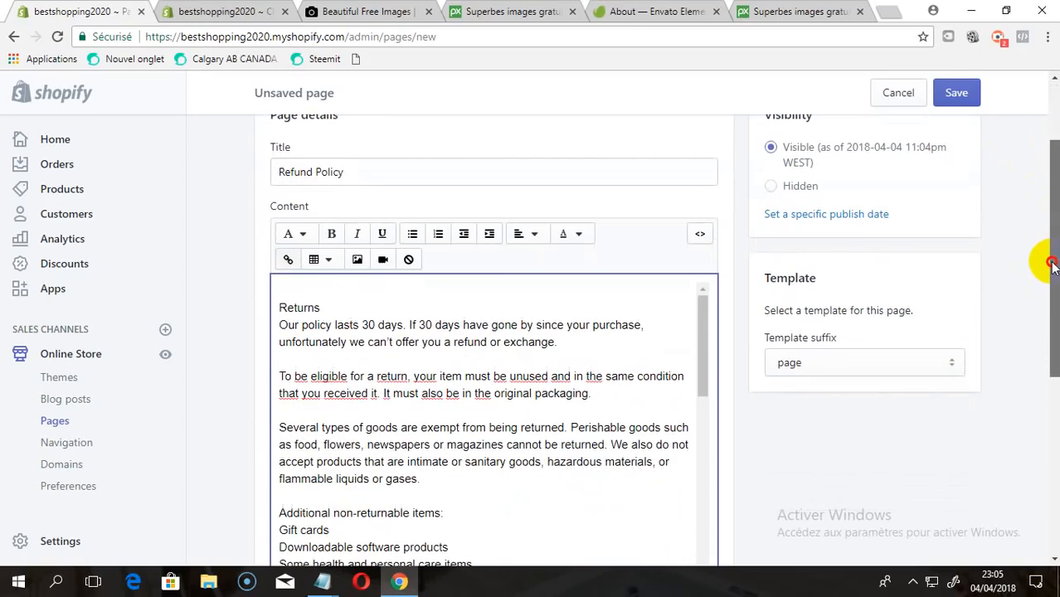
{"action": "left_click", "coordinate": [952, 90]}
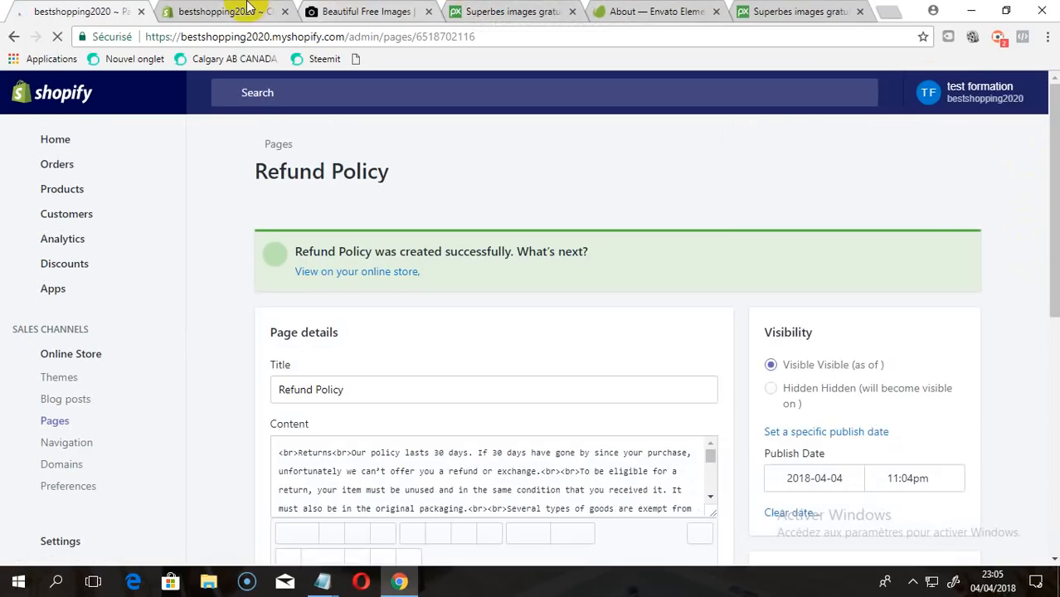
Go back to the Checkout settings and copy the entire Privacy policy text.
{"action": "left_click", "coordinate": [240, 11]}
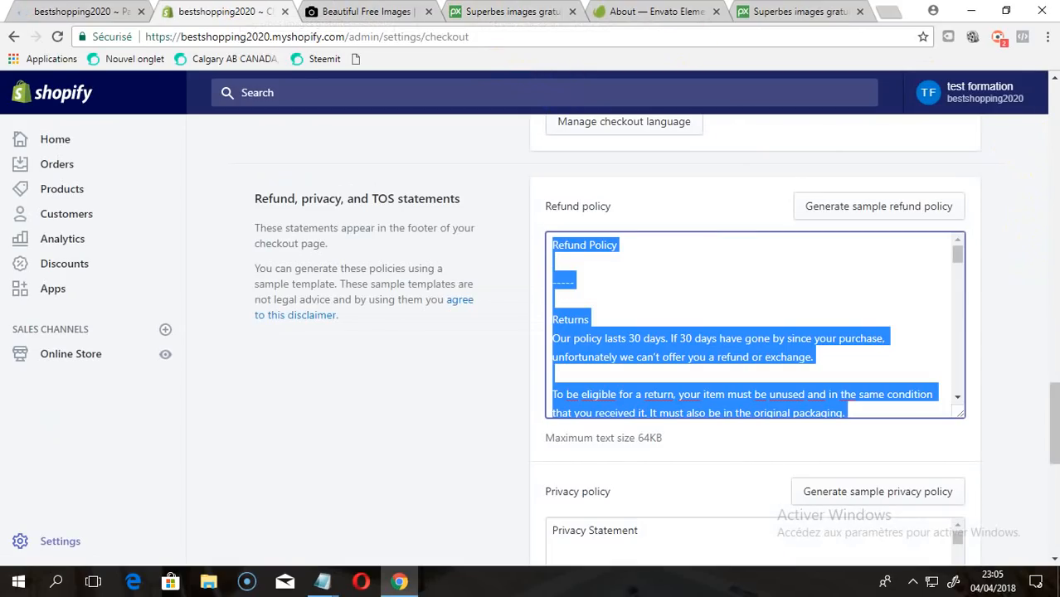
{"action": "left_click_drag", "start_coordinate": [1054, 402], "coordinate": [1050, 446]}
{"action": "left_click", "coordinate": [794, 441]}
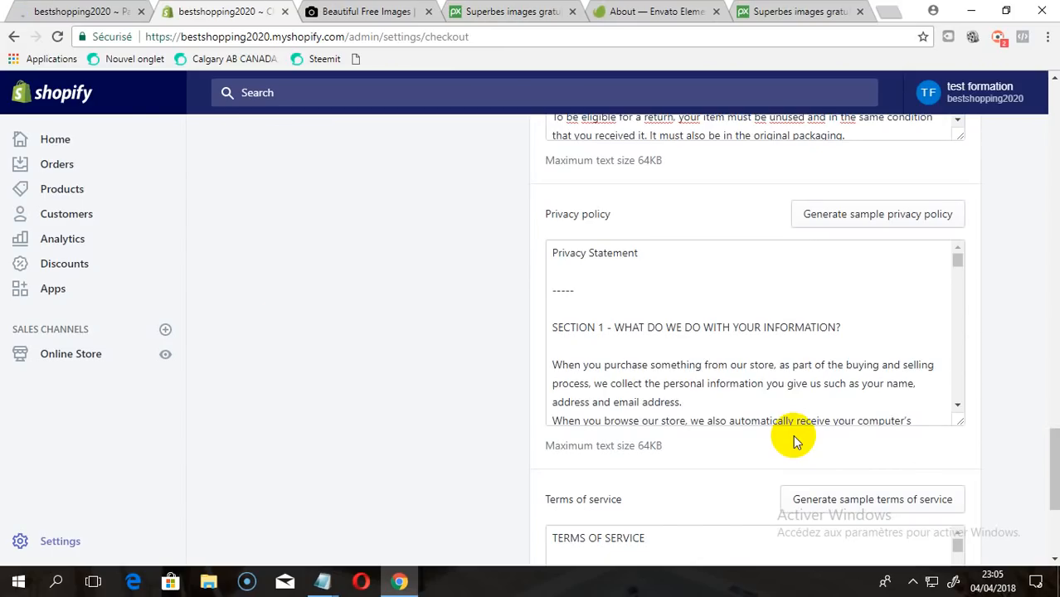
{"action": "key", "text": "ctrl+a"}
{"action": "left_click", "coordinate": [764, 379]}
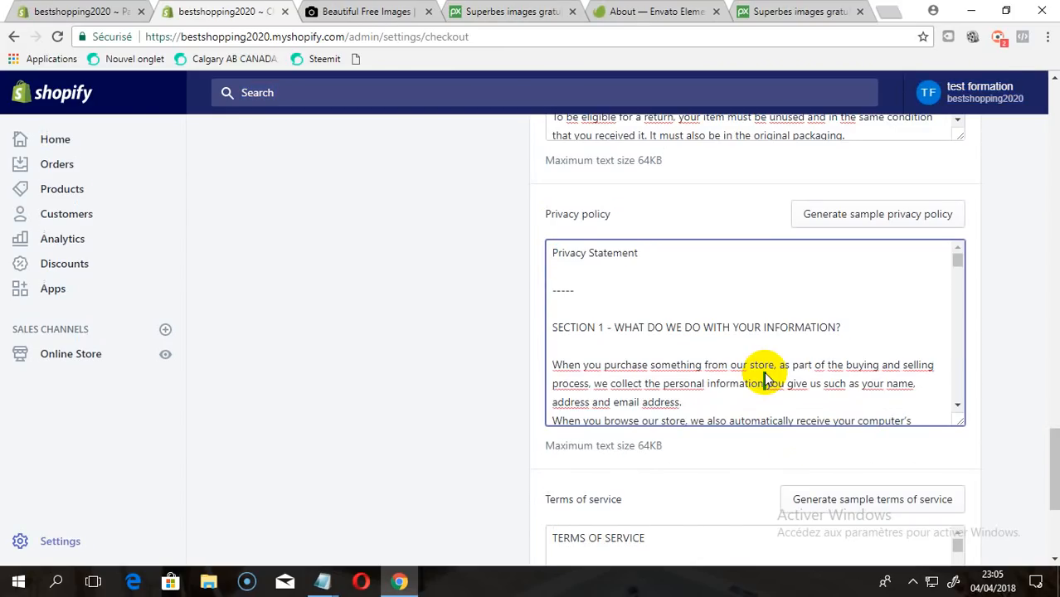
{"action": "key", "text": "ctrl+a"}
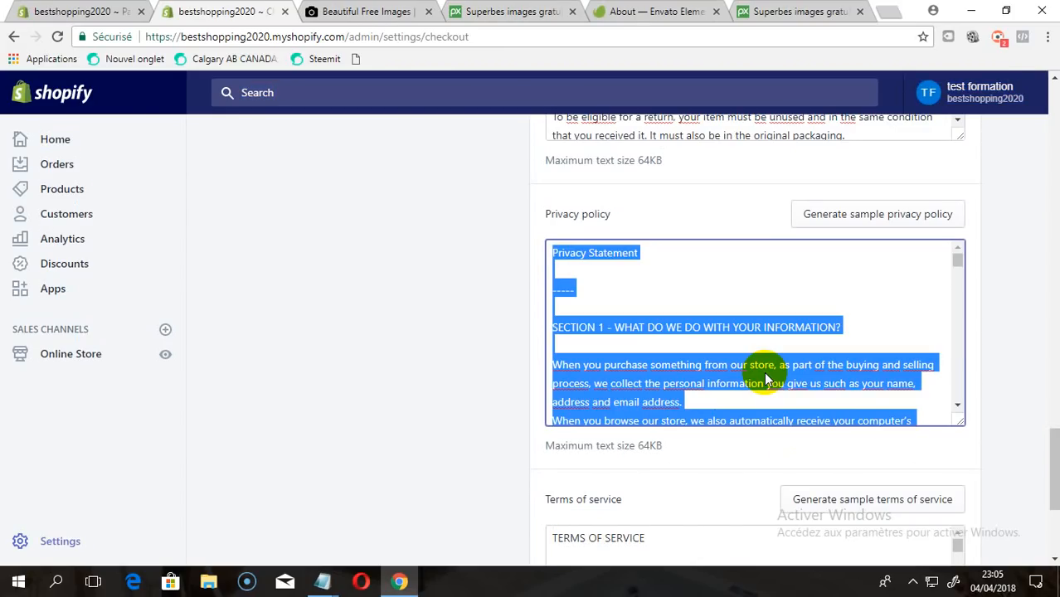
Return to the store's page list, start another new page, and paste the copied privacy policy as its content.
{"action": "left_click", "coordinate": [54, 11]}
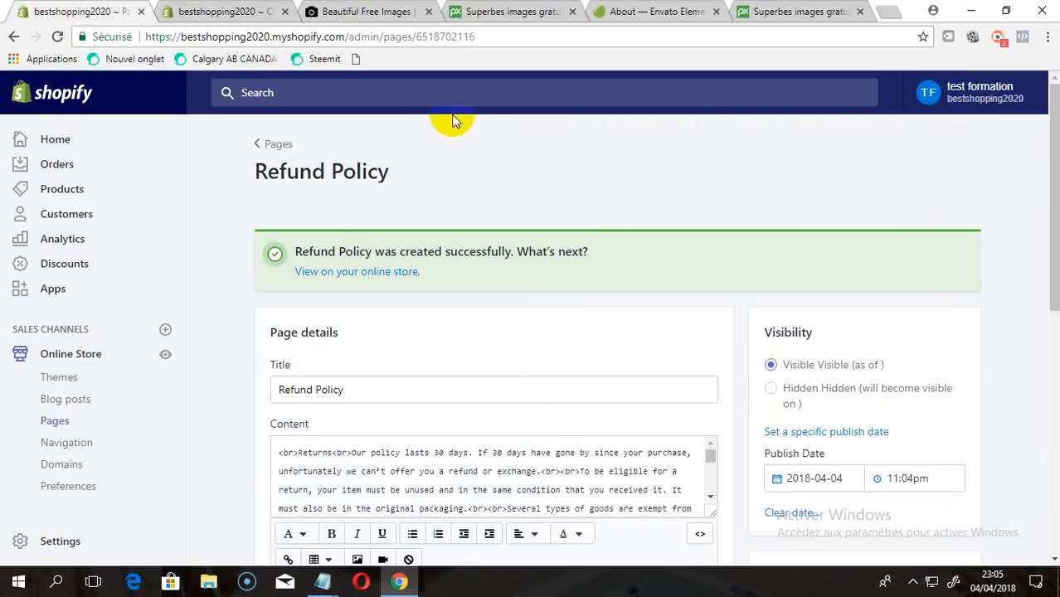
{"action": "left_click", "coordinate": [68, 424]}
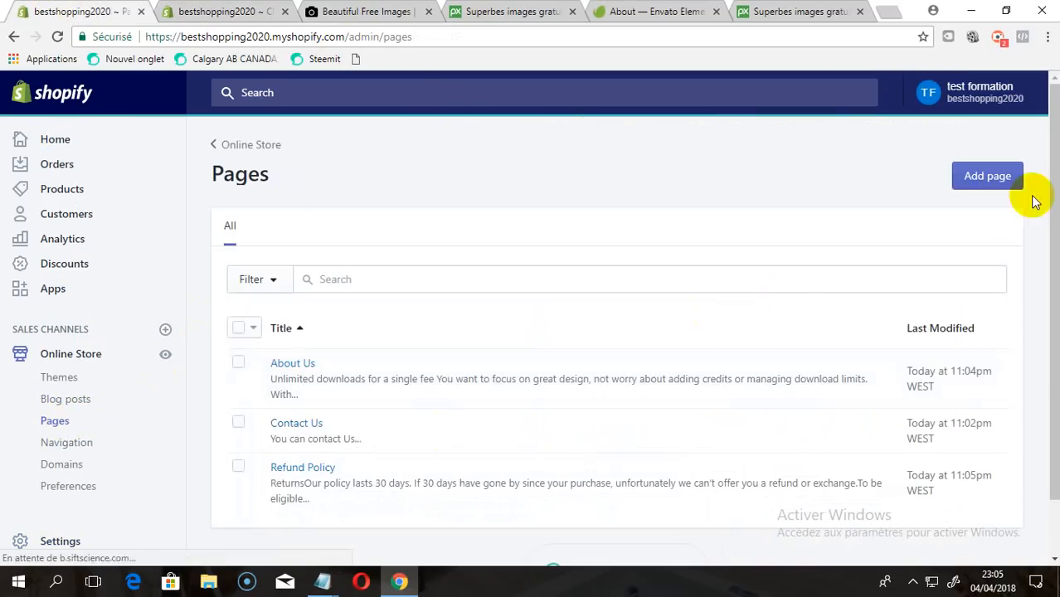
{"action": "left_click", "coordinate": [1005, 187]}
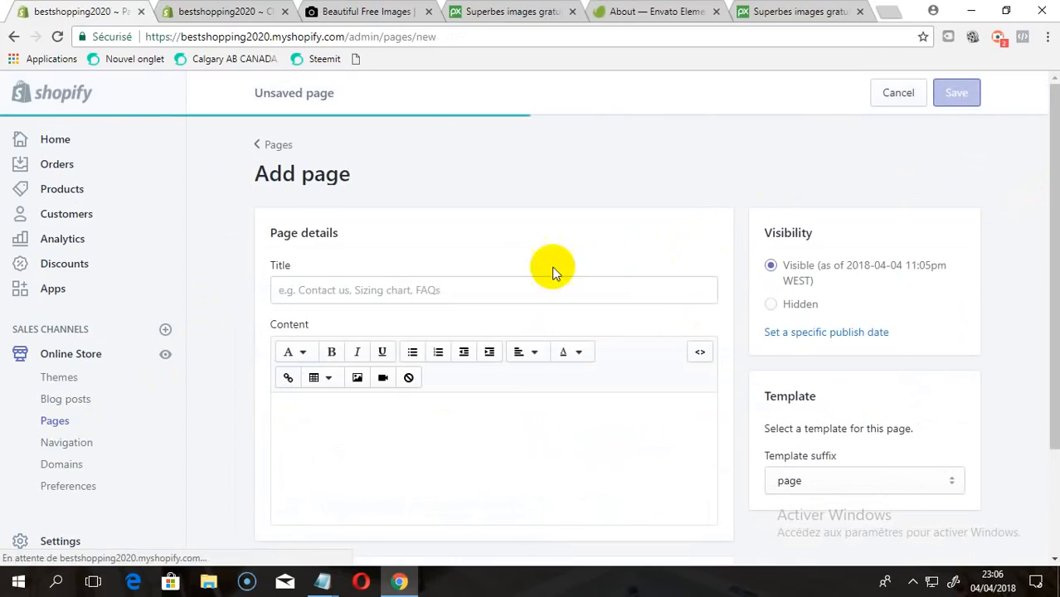
{"action": "left_click", "coordinate": [418, 472]}
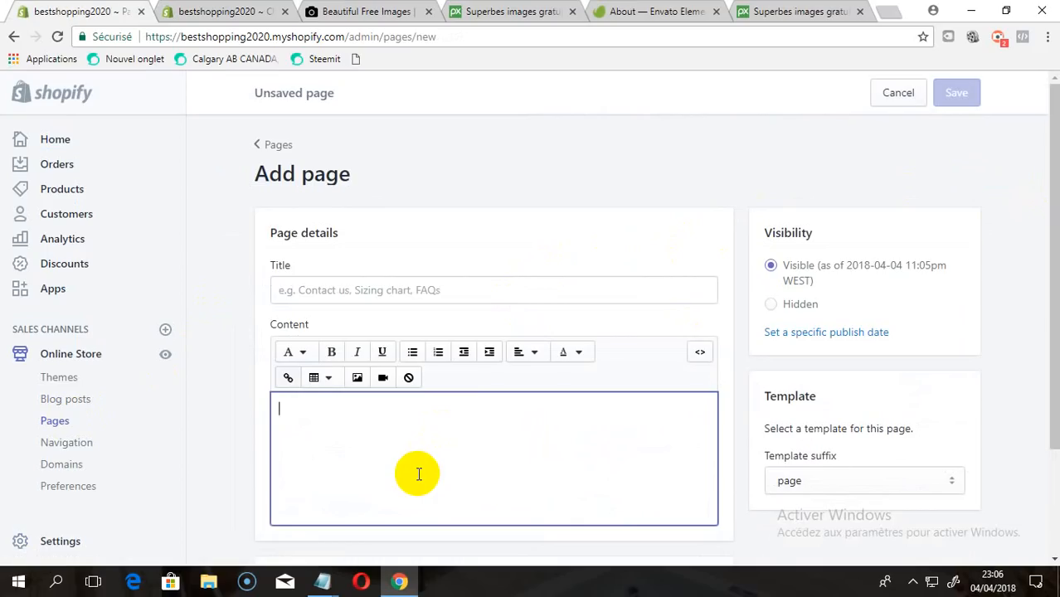
{"action": "key", "text": "ctrl+v"}
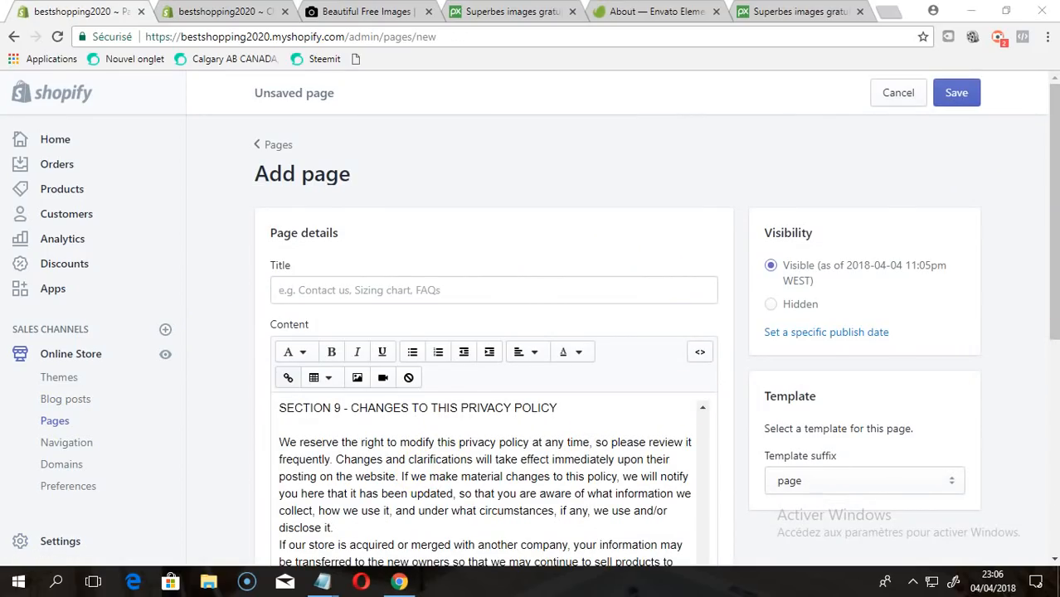
Cut the "Privacy Statement" heading from the start of the content and title the page "Privacy and Policy".
{"action": "left_click_drag", "start_coordinate": [1053, 289], "coordinate": [1053, 344]}
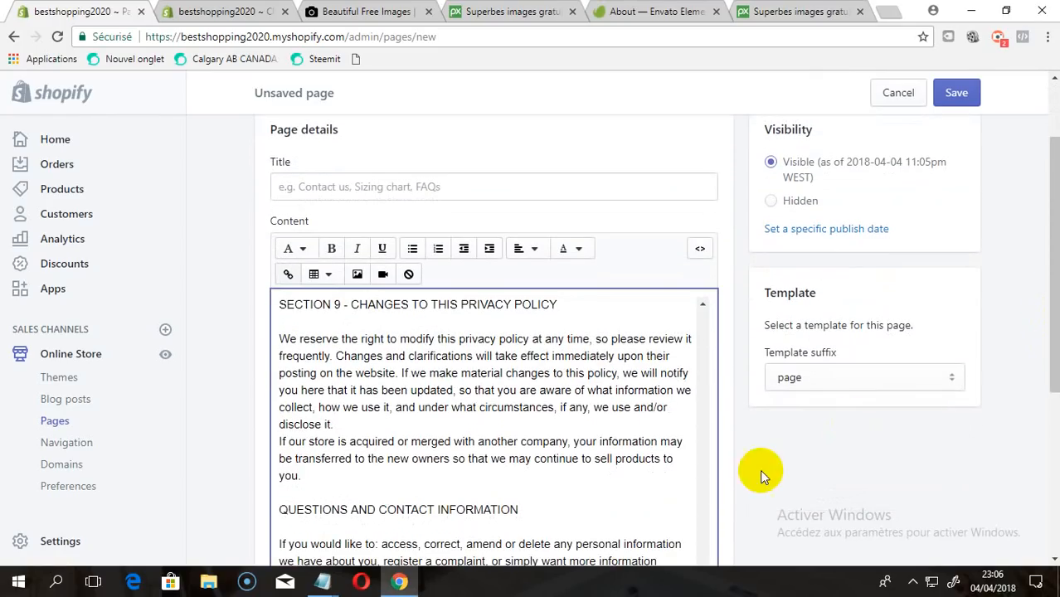
{"action": "scroll", "coordinate": [703, 364], "scroll_direction": "up", "scroll_amount": 12}
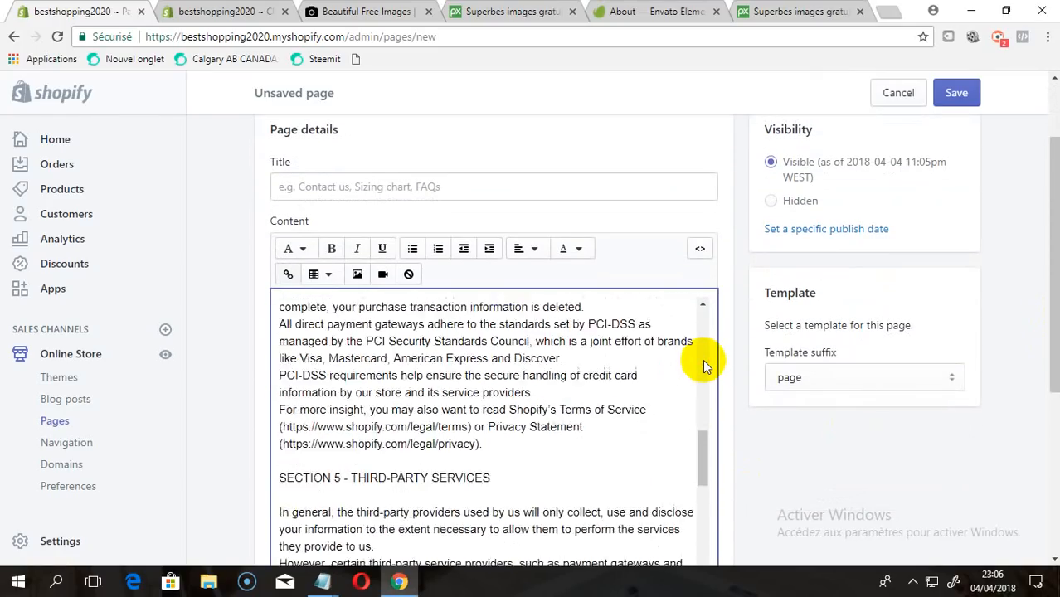
{"action": "left_click_drag", "start_coordinate": [697, 449], "coordinate": [679, 326]}
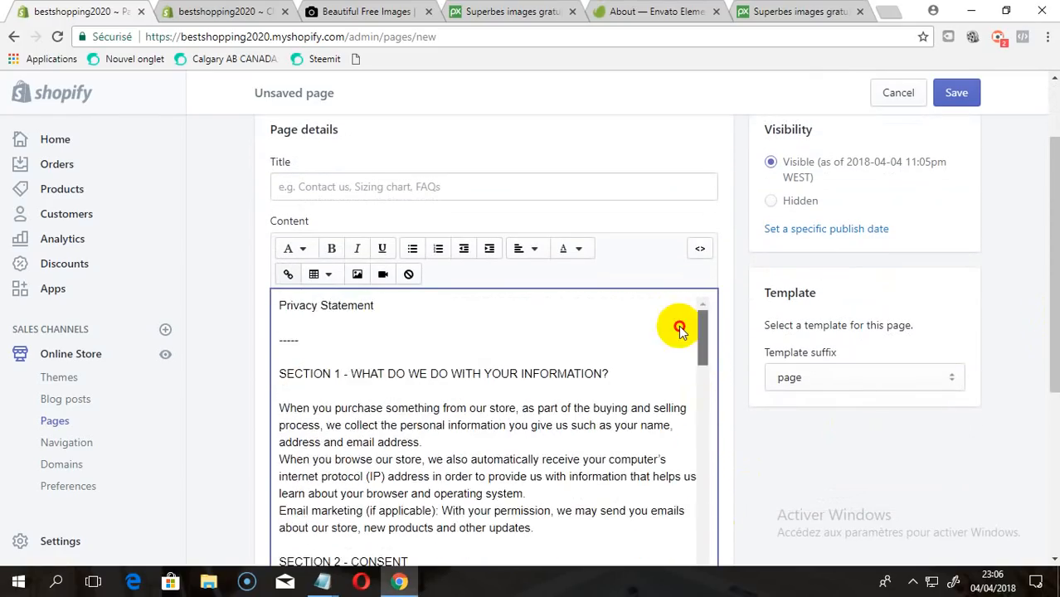
{"action": "triple_click", "coordinate": [366, 305]}
{"action": "key", "text": "ctrl+x"}
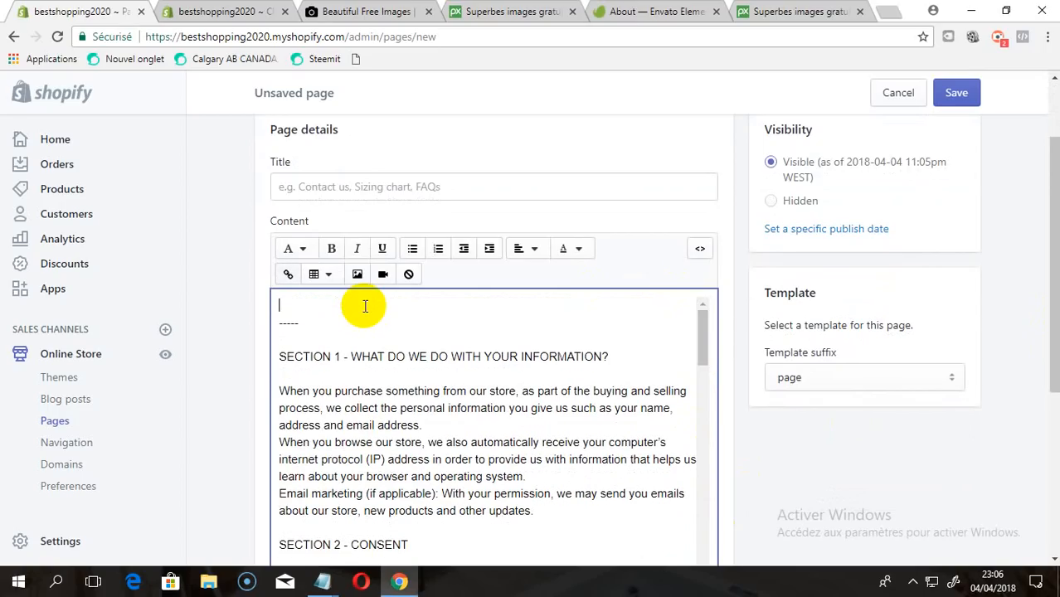
{"action": "left_click", "coordinate": [347, 190]}
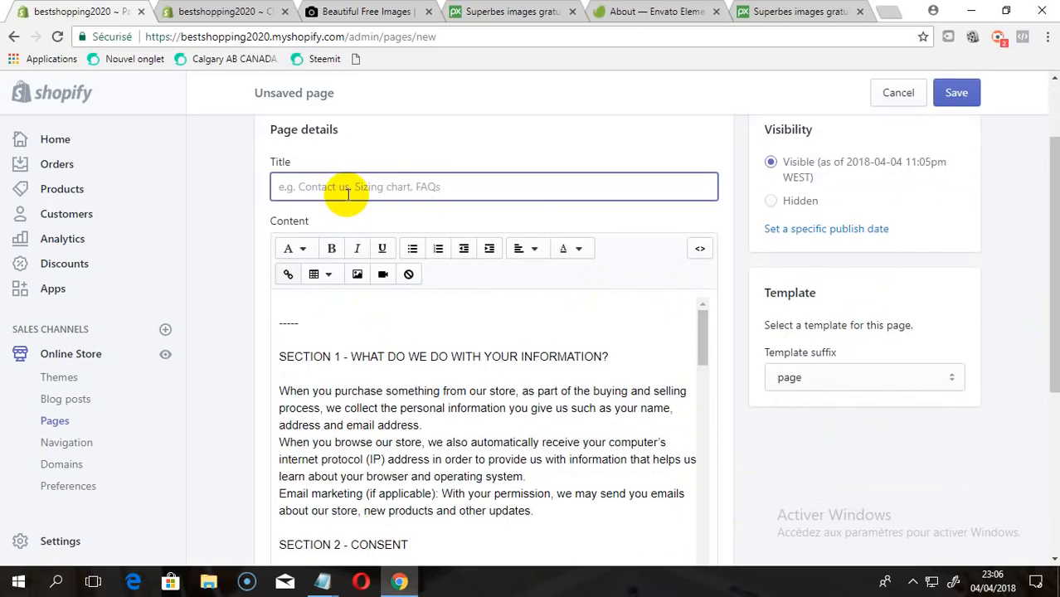
{"action": "type", "text": "Privacy and Policy"}
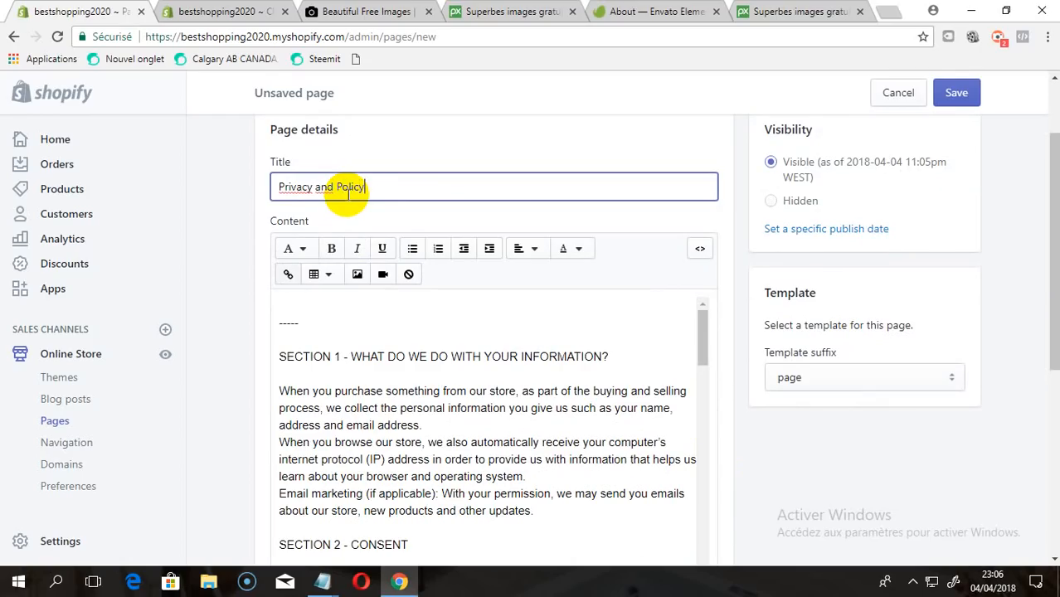
Delete the dashed line above "SECTION 1" in the content and save the Privacy and Policy page.
{"action": "left_click", "coordinate": [328, 326]}
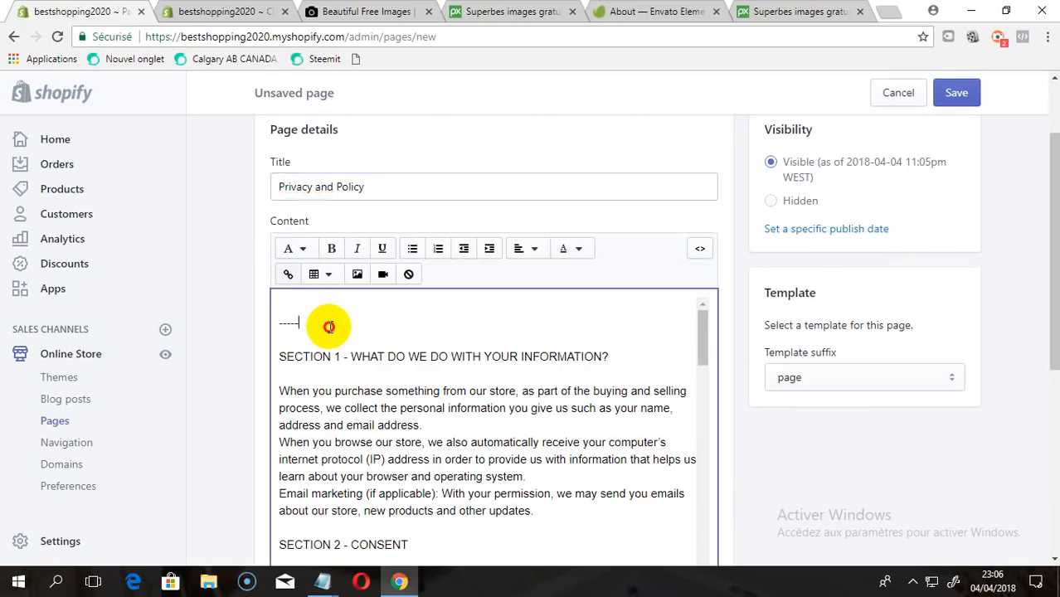
{"action": "key", "text": "BackSpace"}
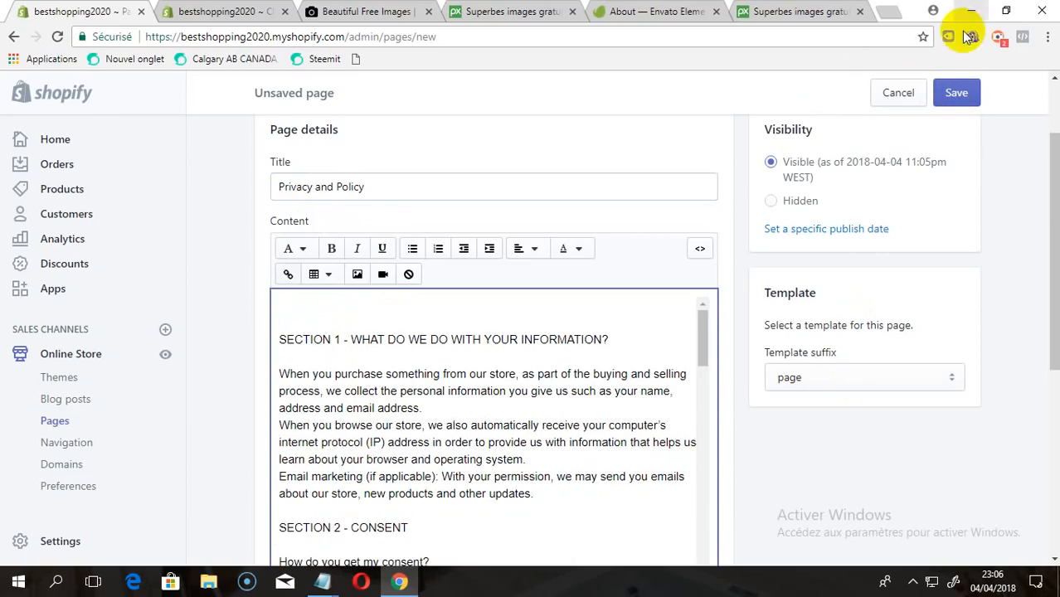
{"action": "left_click", "coordinate": [956, 93]}
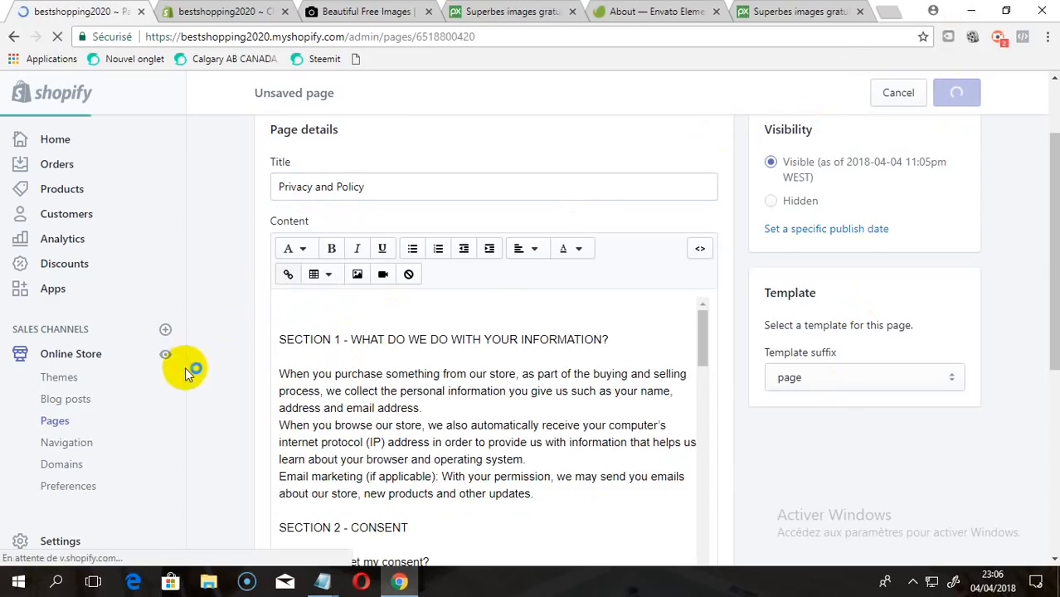
Go back to the Checkout settings and copy the entire Terms of service text.
{"action": "left_click", "coordinate": [224, 11]}
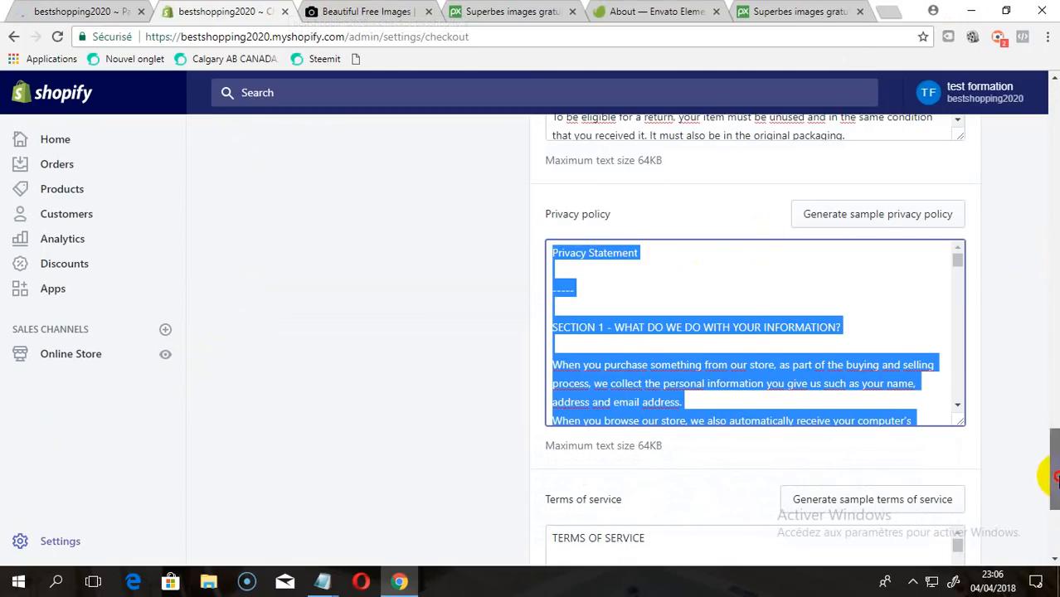
{"action": "left_click_drag", "start_coordinate": [1053, 452], "coordinate": [1043, 502]}
{"action": "left_click", "coordinate": [874, 471]}
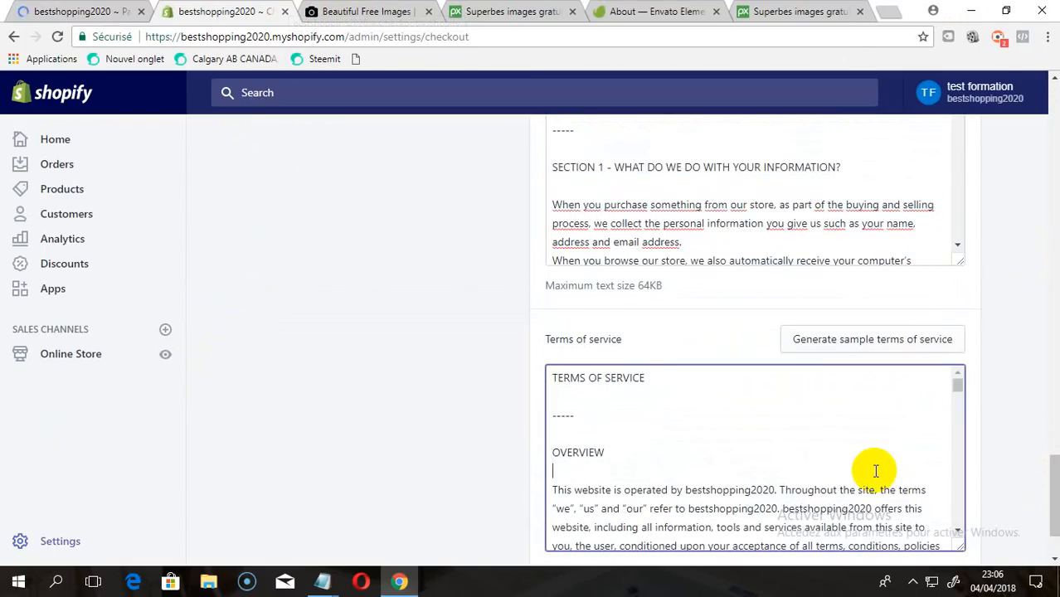
{"action": "key", "text": "ctrl+a"}
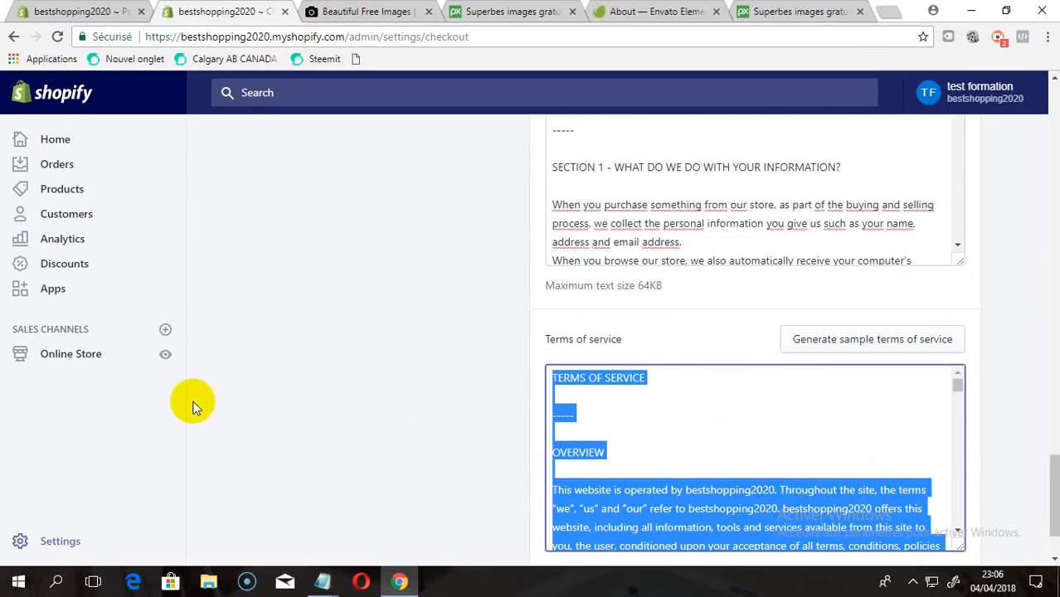
Return to the store's page list, start another new page, and paste the copied terms of service as its content.
{"action": "left_click", "coordinate": [65, 354]}
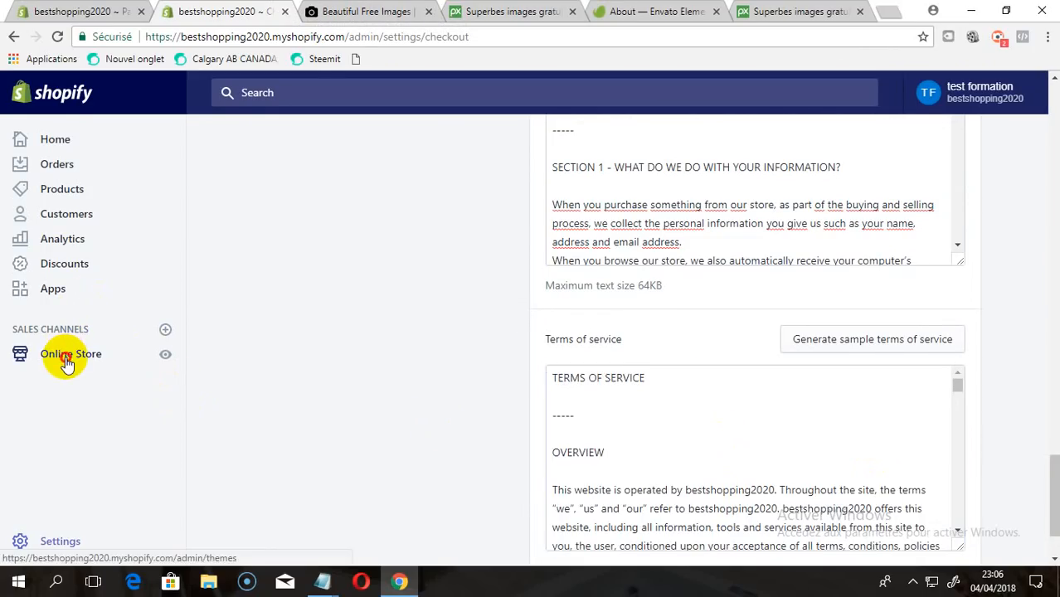
{"action": "left_click", "coordinate": [83, 12]}
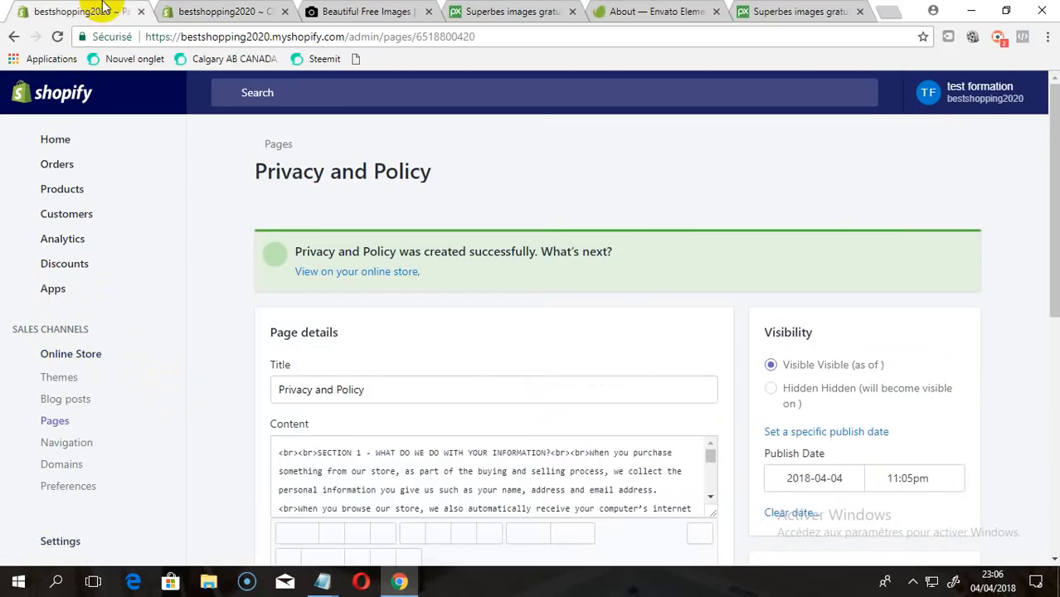
{"action": "left_click", "coordinate": [65, 421]}
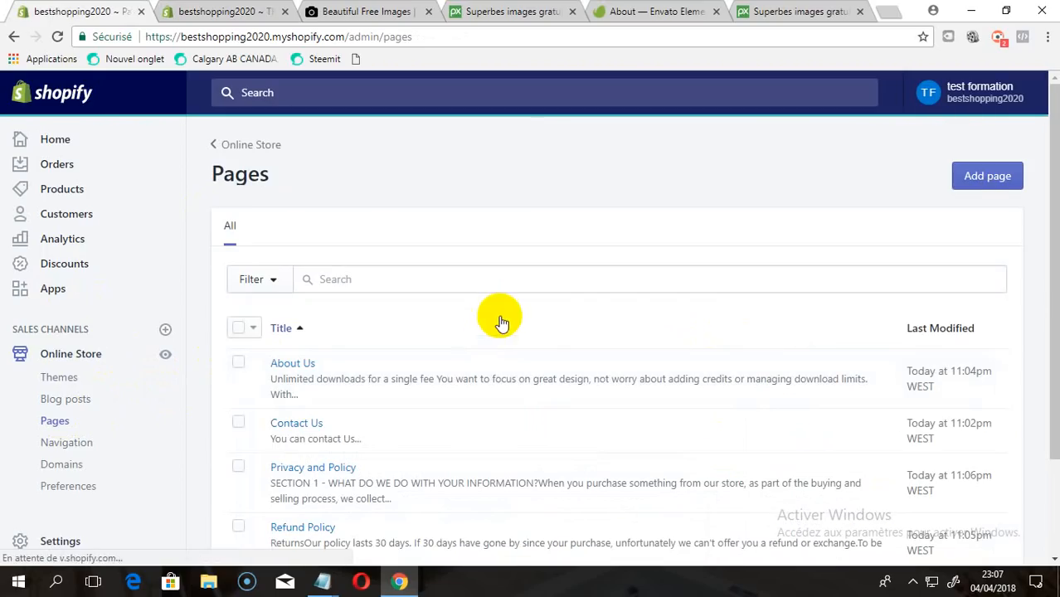
{"action": "left_click", "coordinate": [987, 182]}
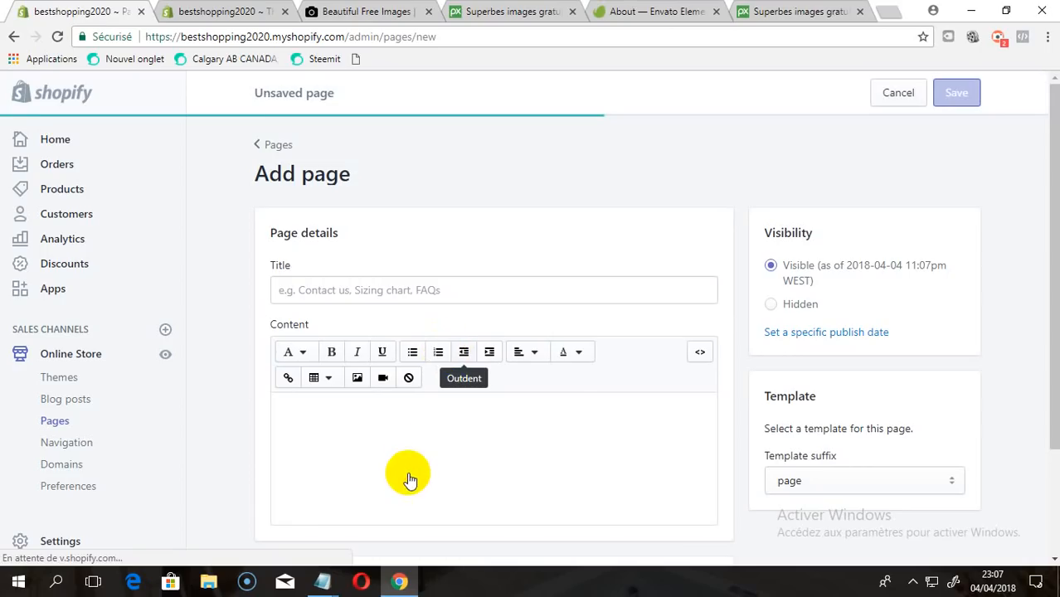
{"action": "left_click", "coordinate": [408, 474]}
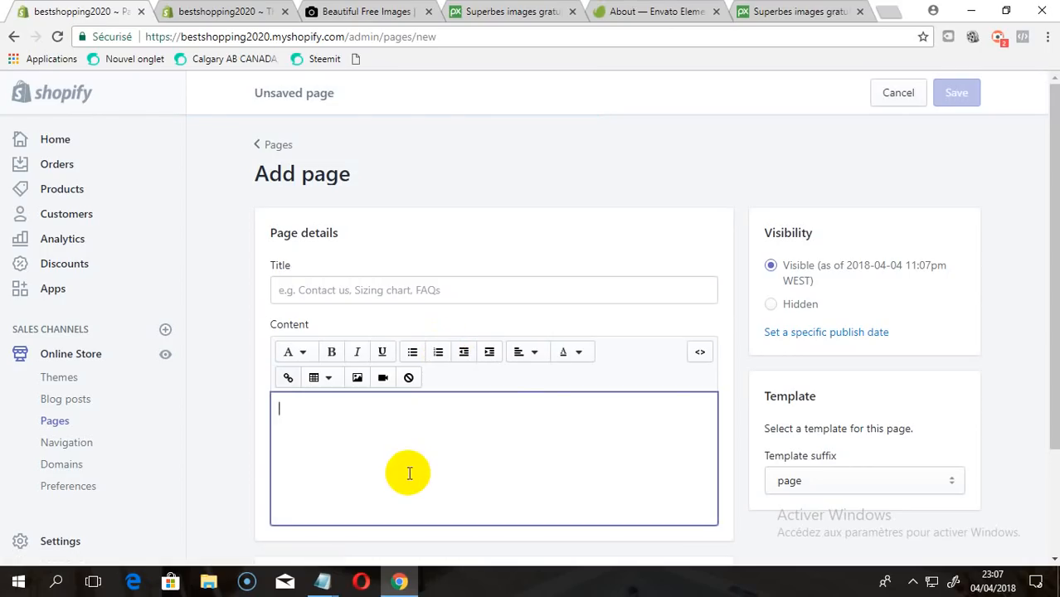
{"action": "key", "text": "ctrl+v"}
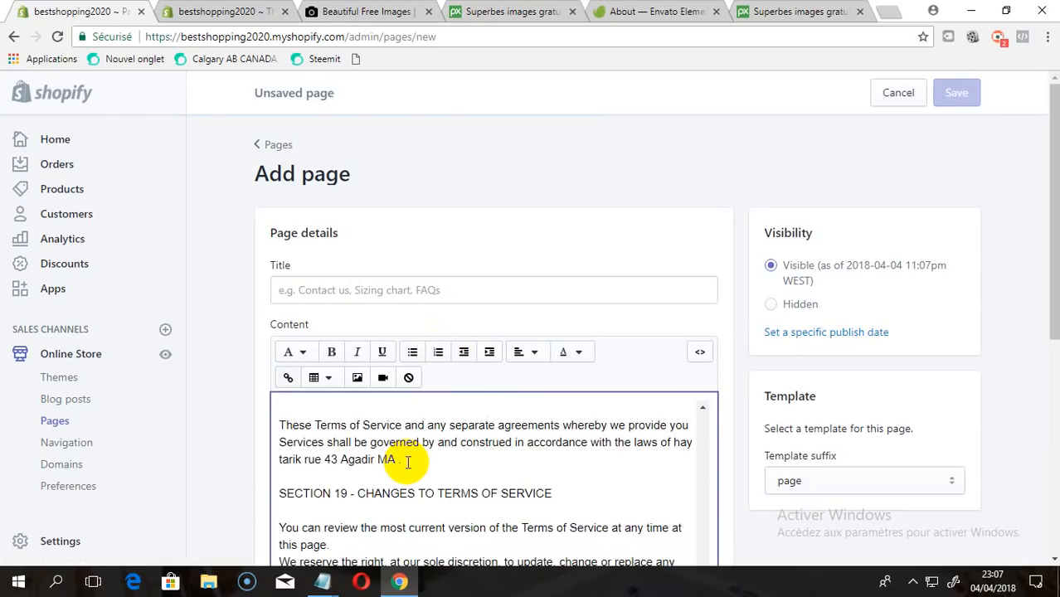
Delete the "TERMS OF SERVICE" heading, the dashed line and the "OVERVIEW" heading from the start of the content.
{"action": "left_click", "coordinate": [702, 432]}
{"action": "left_click", "coordinate": [701, 432]}
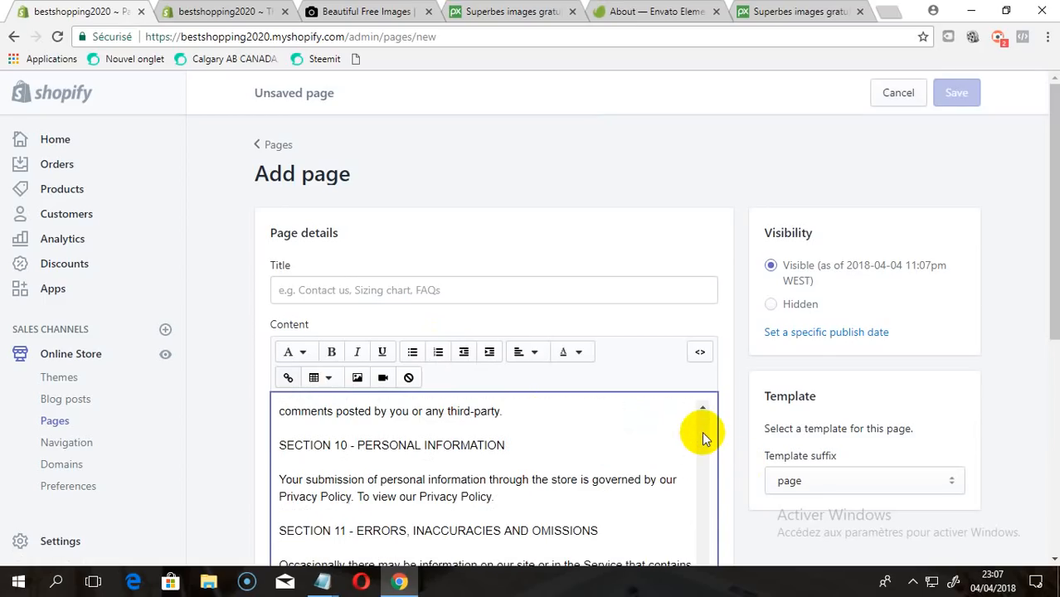
{"action": "left_click", "coordinate": [700, 420]}
{"action": "left_click", "coordinate": [702, 425]}
{"action": "left_click", "coordinate": [702, 426]}
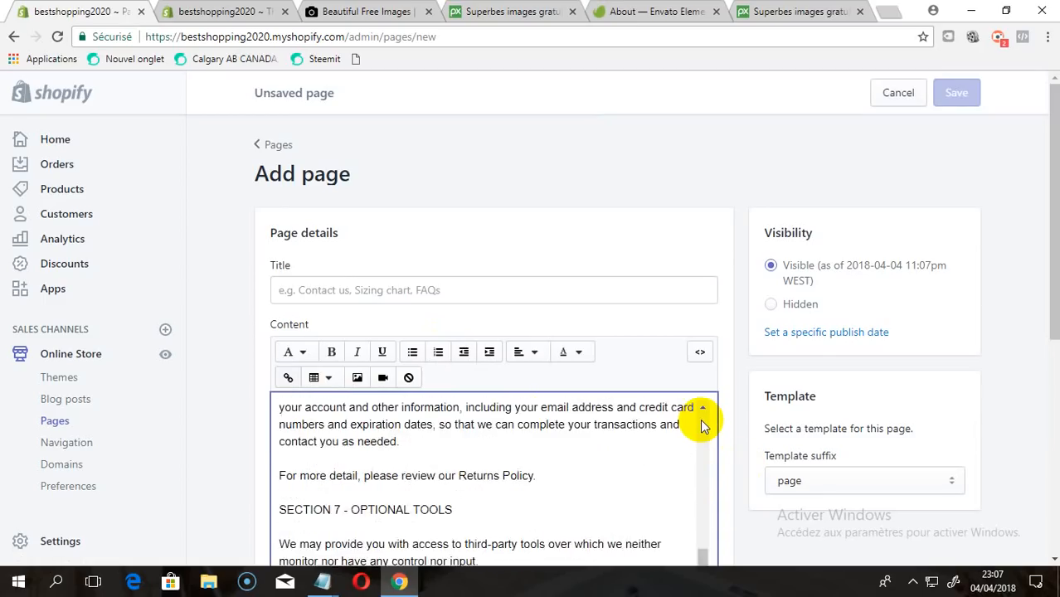
{"action": "left_click", "coordinate": [702, 425]}
{"action": "left_click", "coordinate": [702, 425]}
{"action": "left_click", "coordinate": [702, 425]}
{"action": "left_click", "coordinate": [702, 426]}
{"action": "left_click", "coordinate": [702, 425]}
{"action": "left_click", "coordinate": [703, 425]}
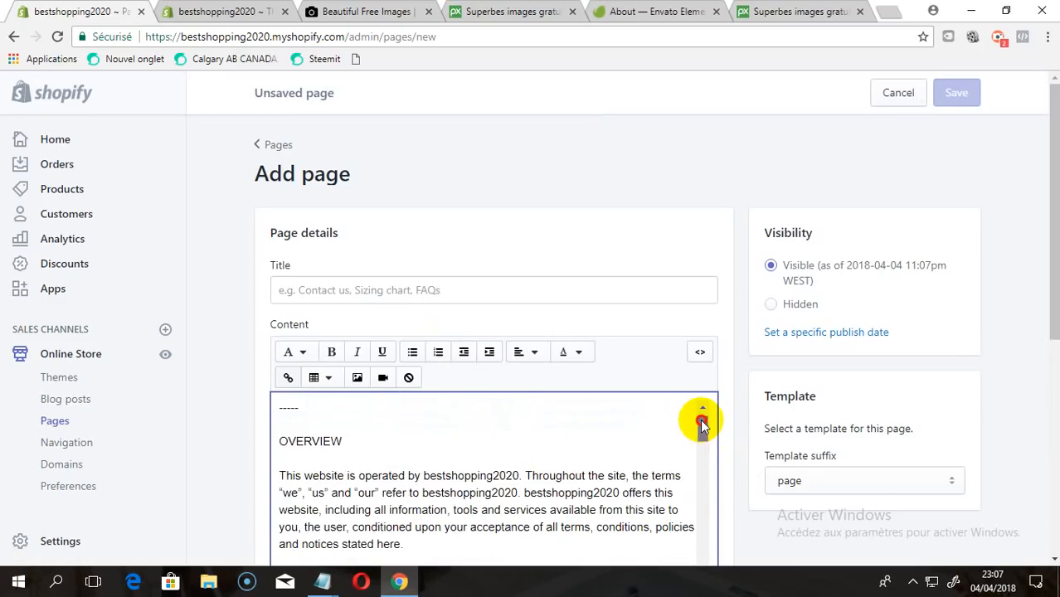
{"action": "left_click", "coordinate": [702, 425]}
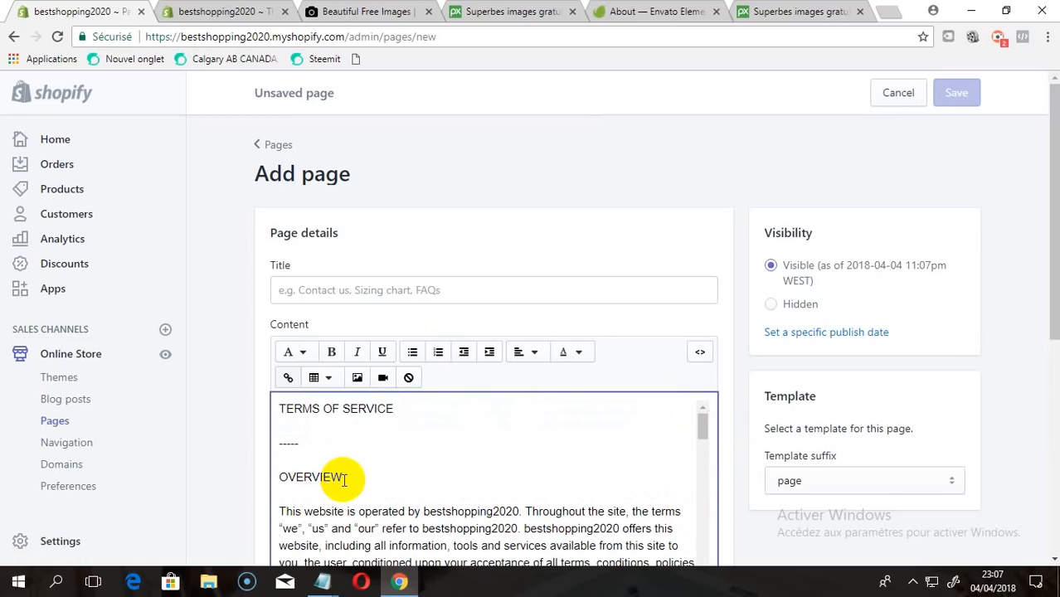
{"action": "left_click_drag", "start_coordinate": [343, 478], "coordinate": [279, 374]}
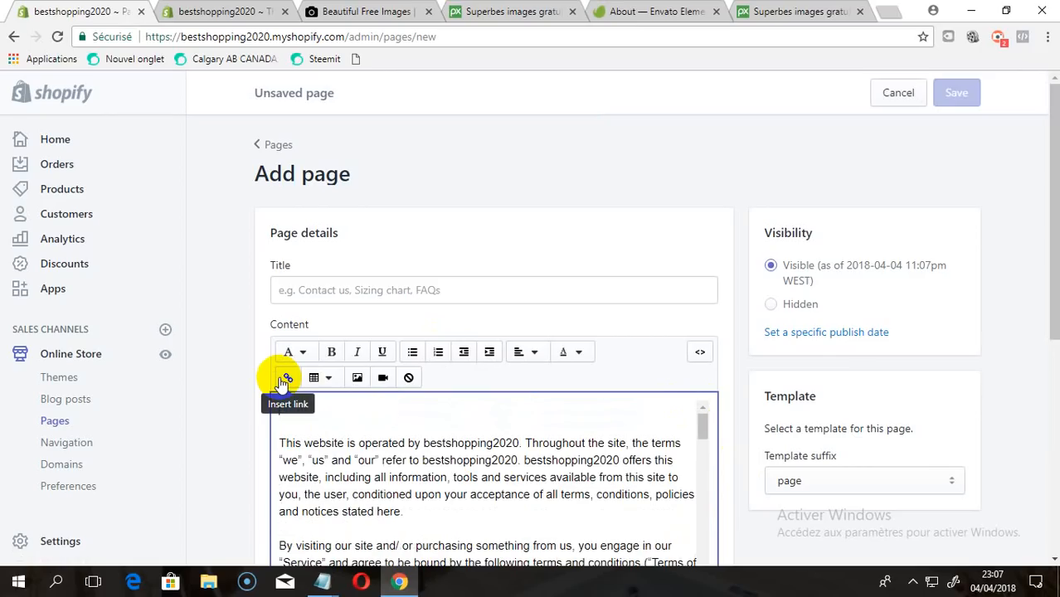
{"action": "key", "text": "BackSpace"}
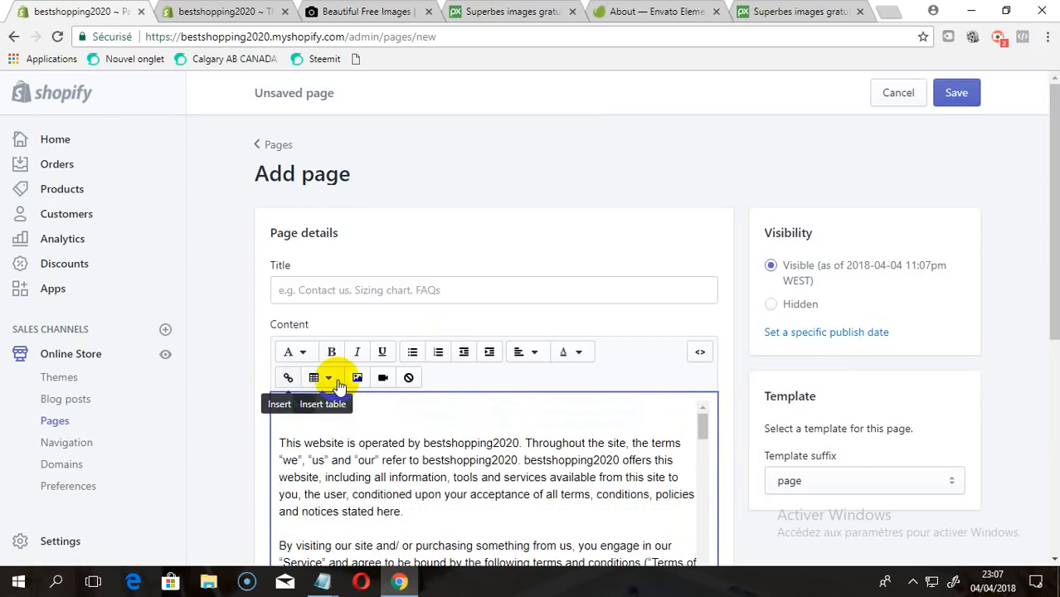
Title the new page "Terms of Service" and save it.
{"action": "left_click", "coordinate": [345, 298]}
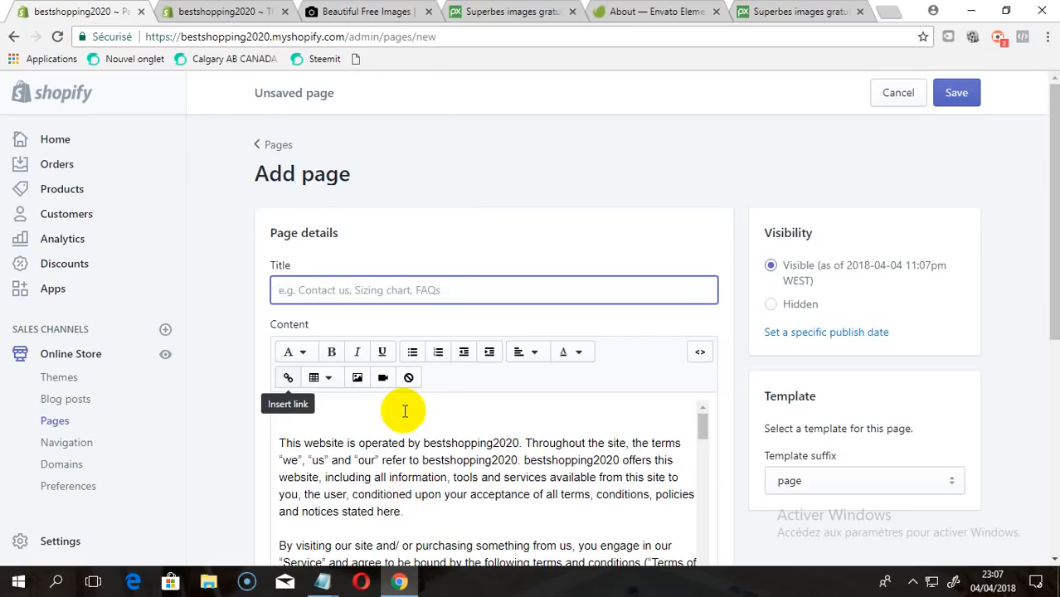
{"action": "type", "text": "Terms of Service"}
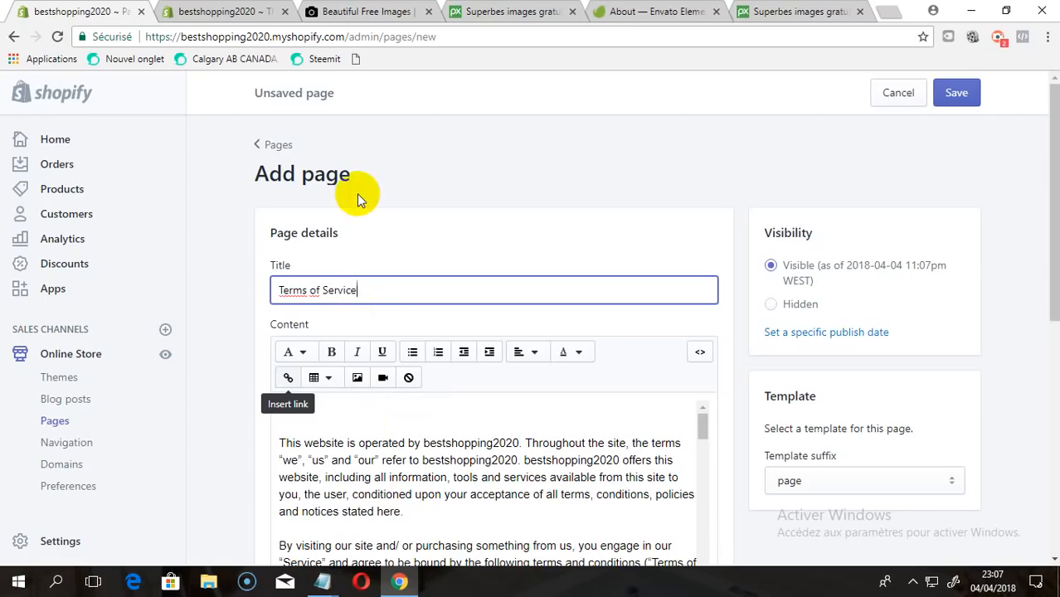
{"action": "left_click", "coordinate": [224, 10]}
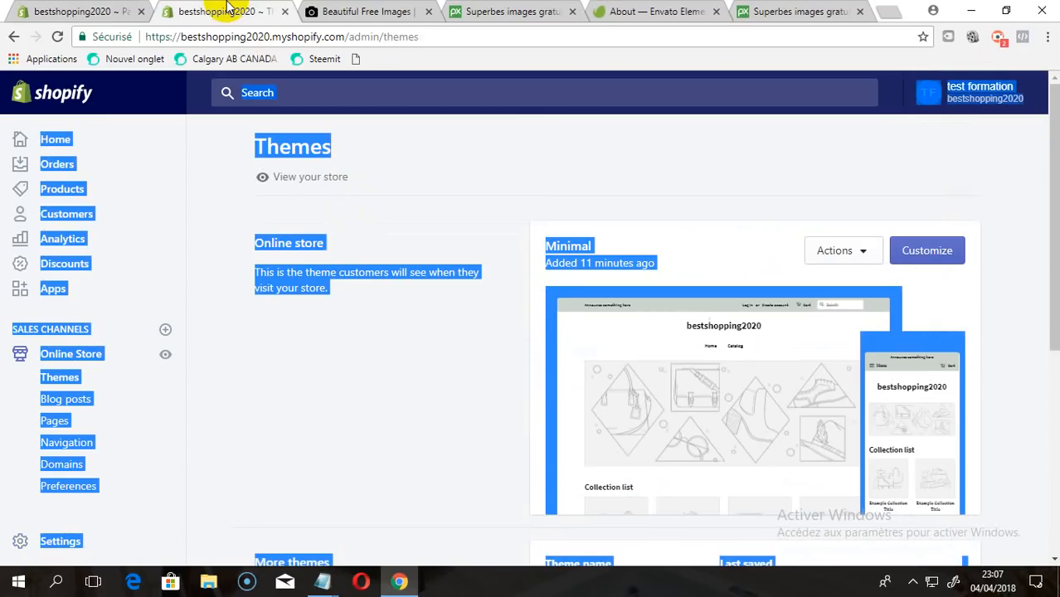
{"action": "left_click", "coordinate": [83, 10]}
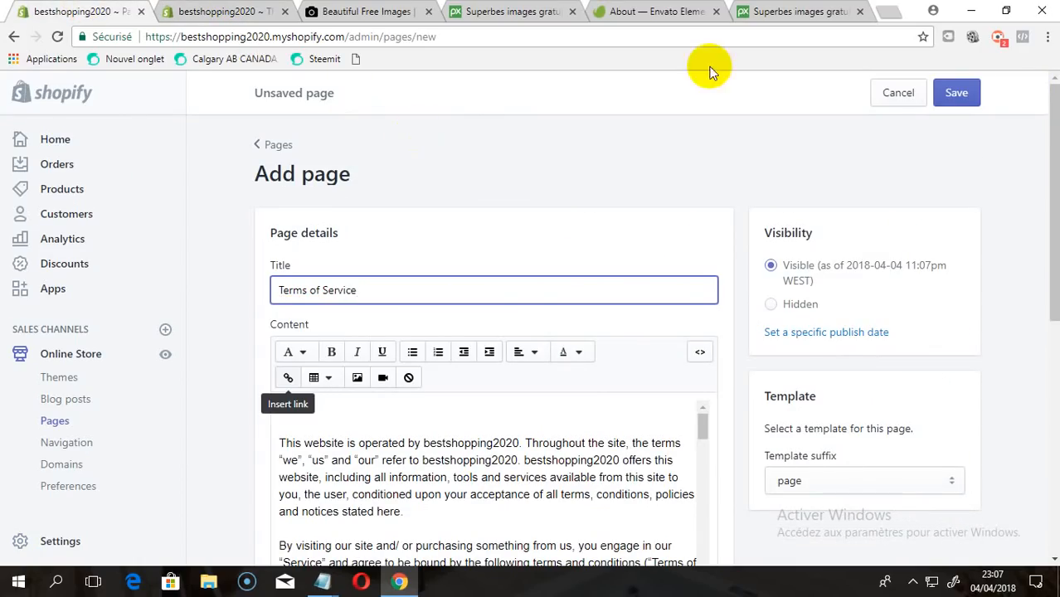
{"action": "left_click", "coordinate": [956, 95]}
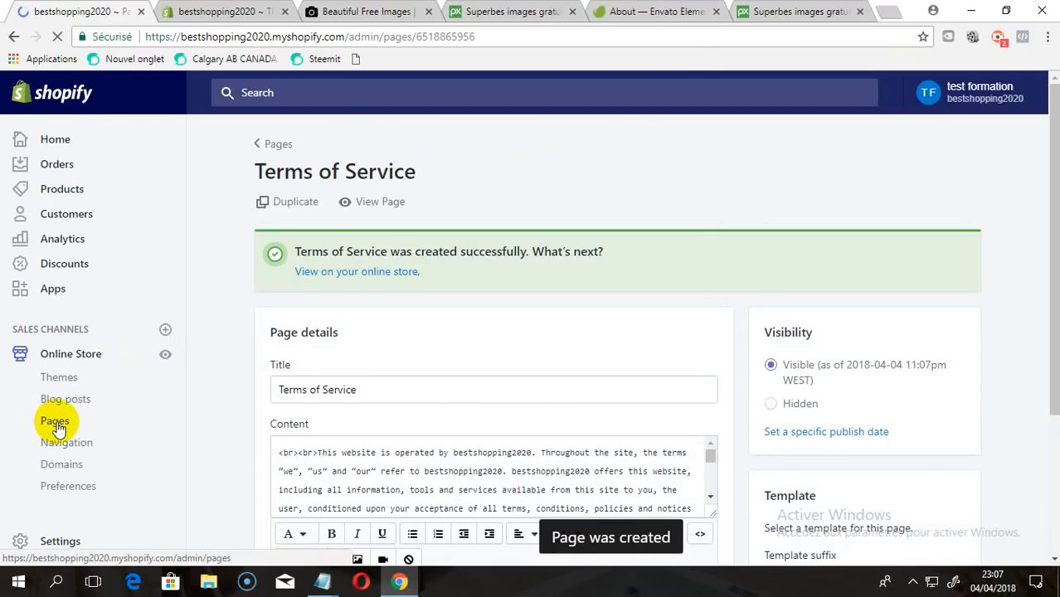
Review the created pages in the store's page list, and open the Main menu in the store's navigation settings.
{"action": "left_click", "coordinate": [55, 424]}
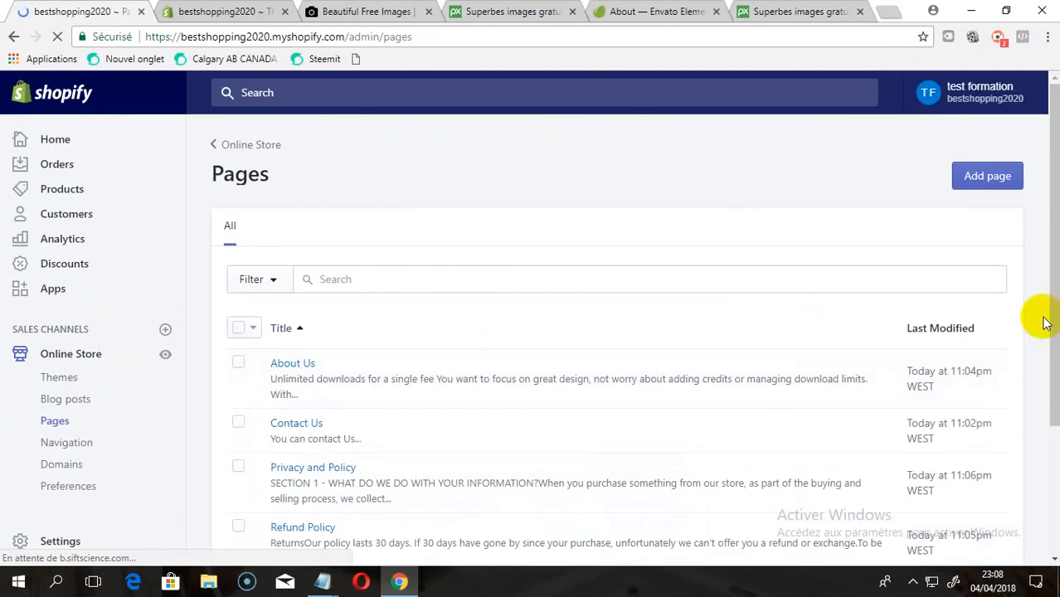
{"action": "left_click_drag", "start_coordinate": [1053, 320], "coordinate": [1055, 426]}
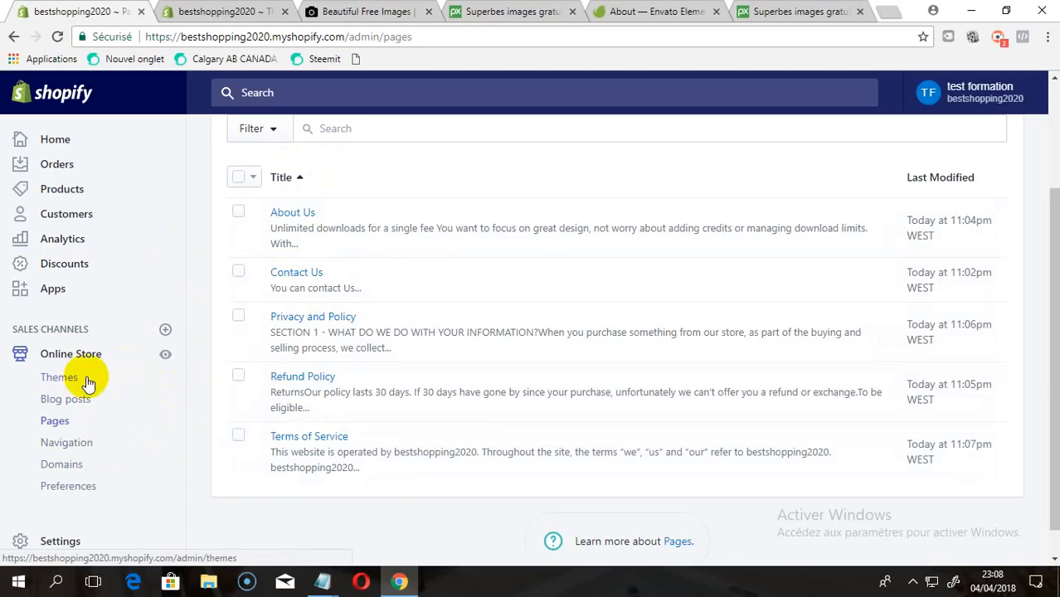
{"action": "left_click", "coordinate": [67, 442]}
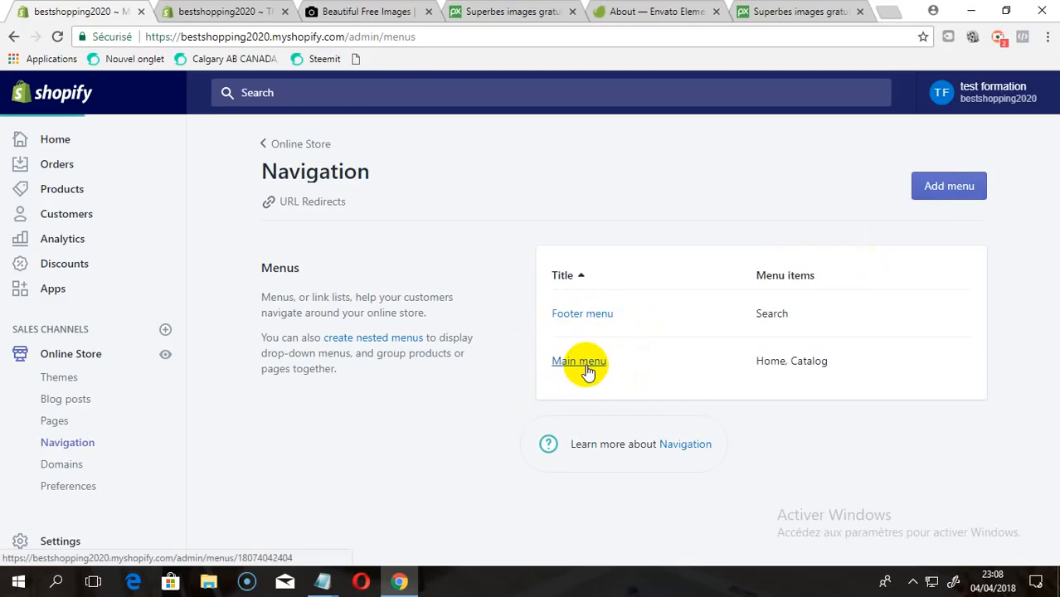
{"action": "left_click", "coordinate": [586, 371]}
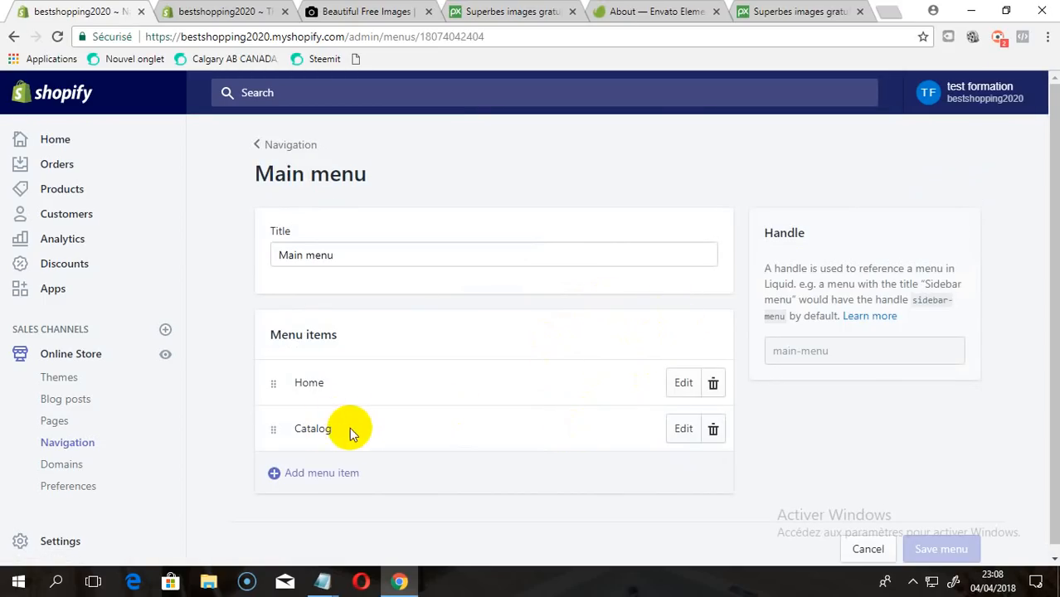
Rename the Main menu's Catalog item to "Products" and apply the change.
{"action": "left_click", "coordinate": [682, 428]}
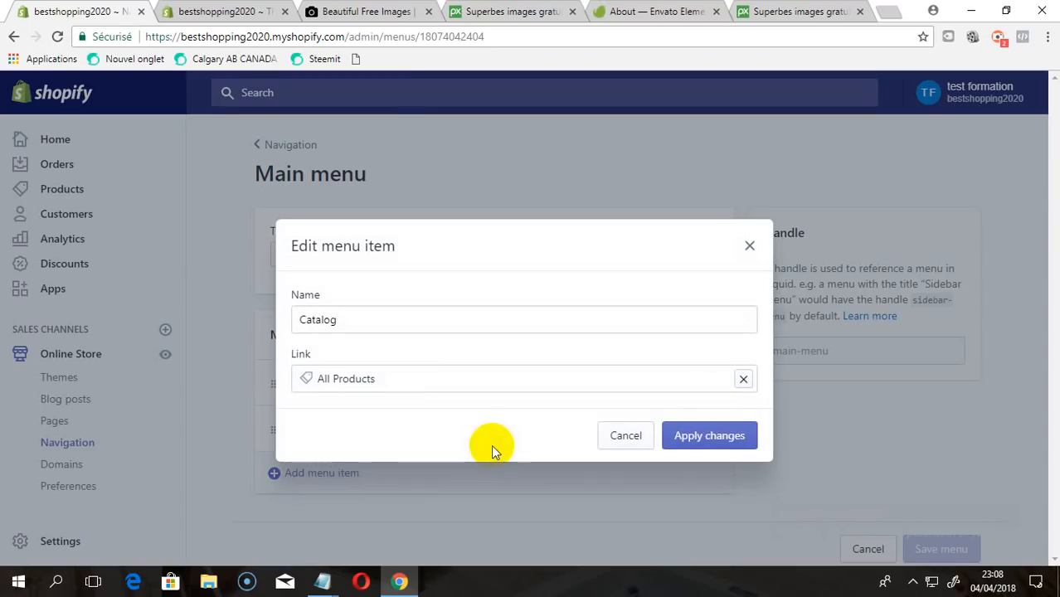
{"action": "double_click", "coordinate": [375, 326]}
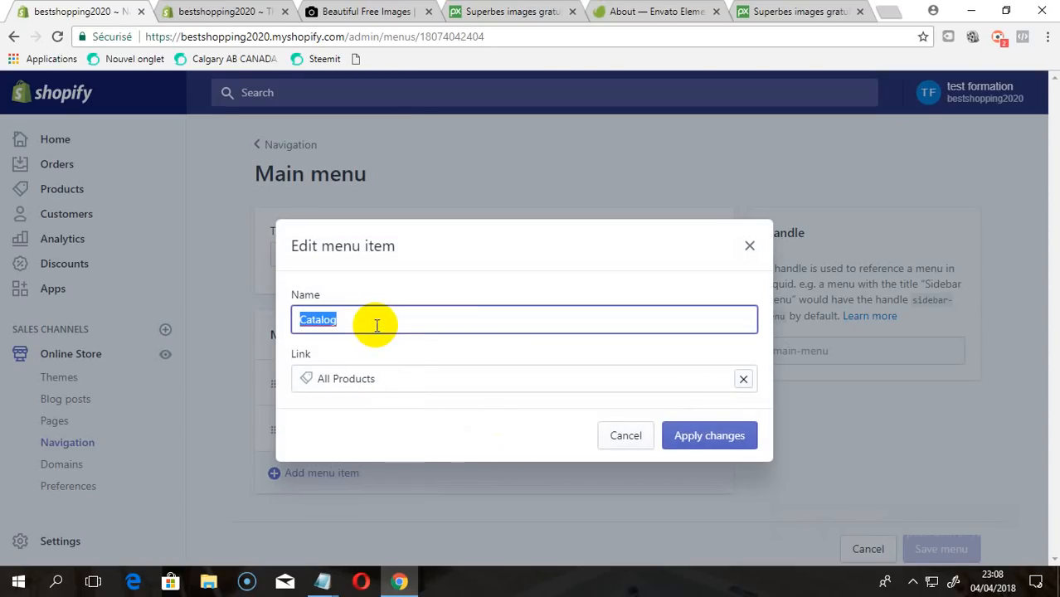
{"action": "type", "text": "P"}
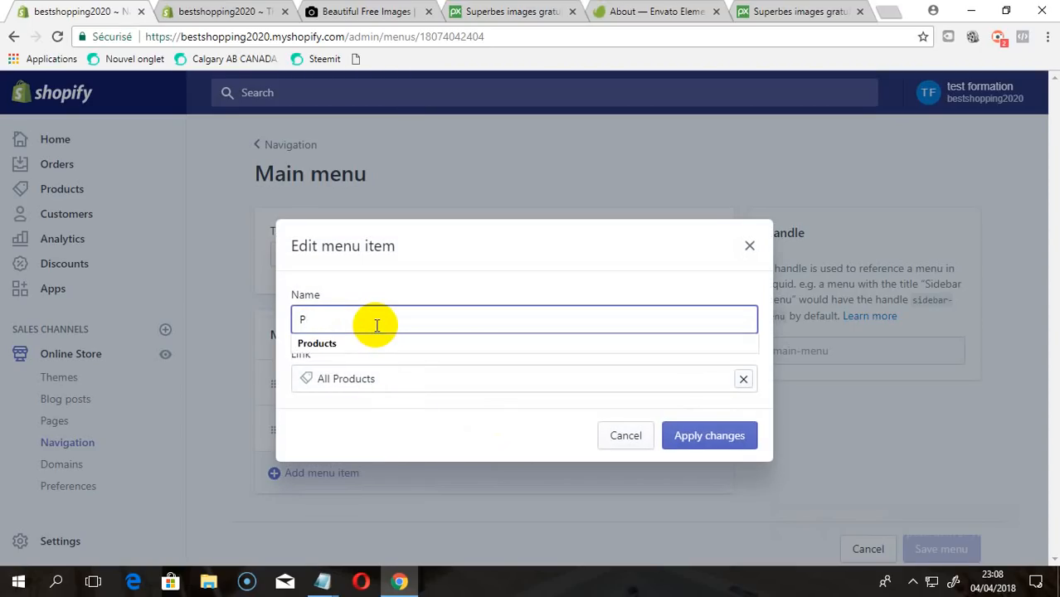
{"action": "left_click", "coordinate": [355, 340]}
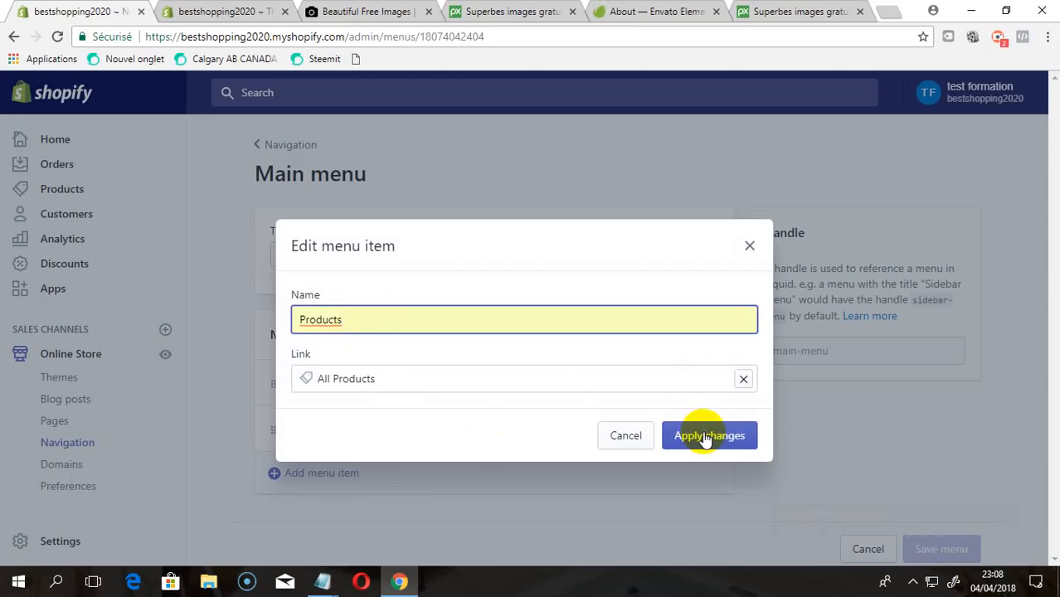
{"action": "left_click", "coordinate": [704, 437]}
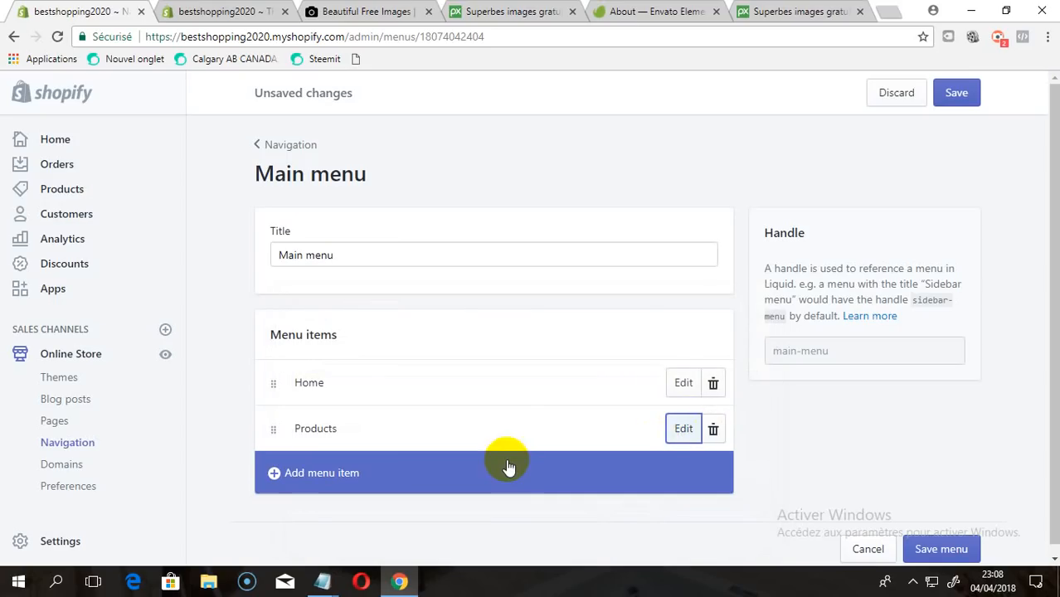
Add a "Contact us" item to the Main menu, linked to the Contact Us page.
{"action": "left_click", "coordinate": [379, 473]}
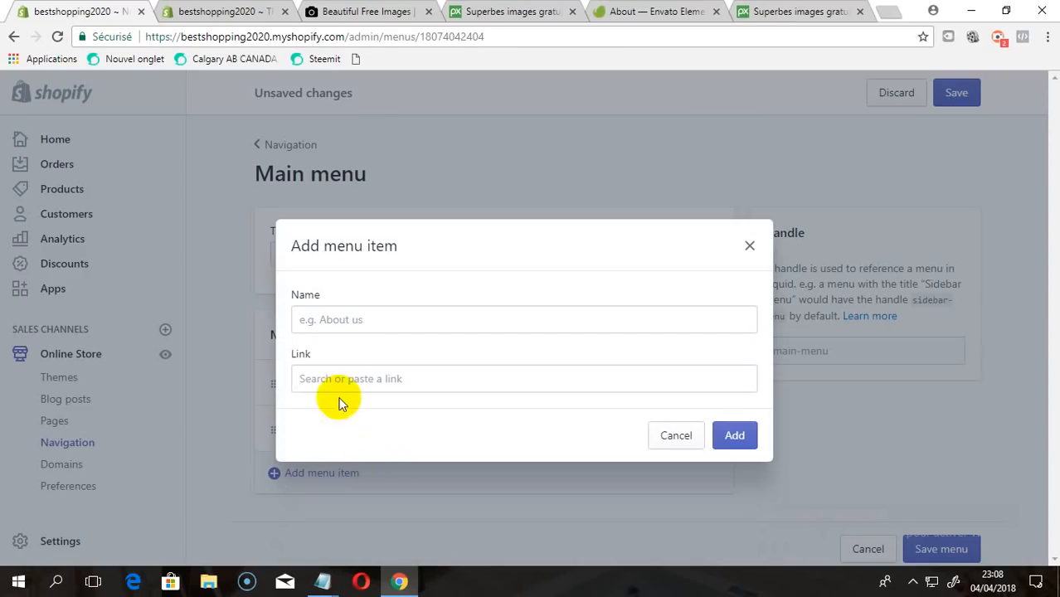
{"action": "left_click", "coordinate": [383, 316]}
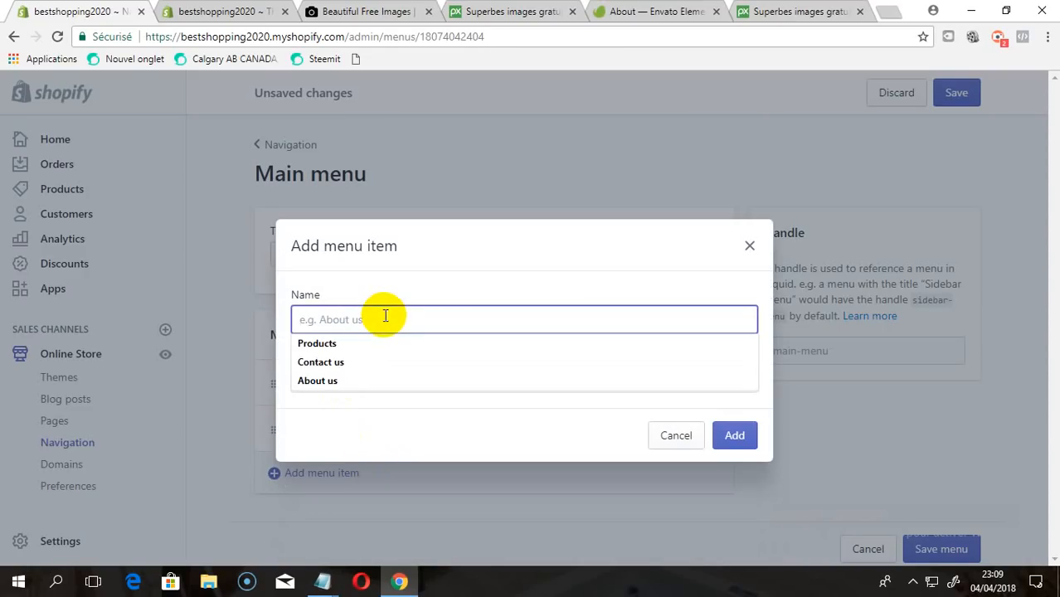
{"action": "left_click", "coordinate": [360, 368]}
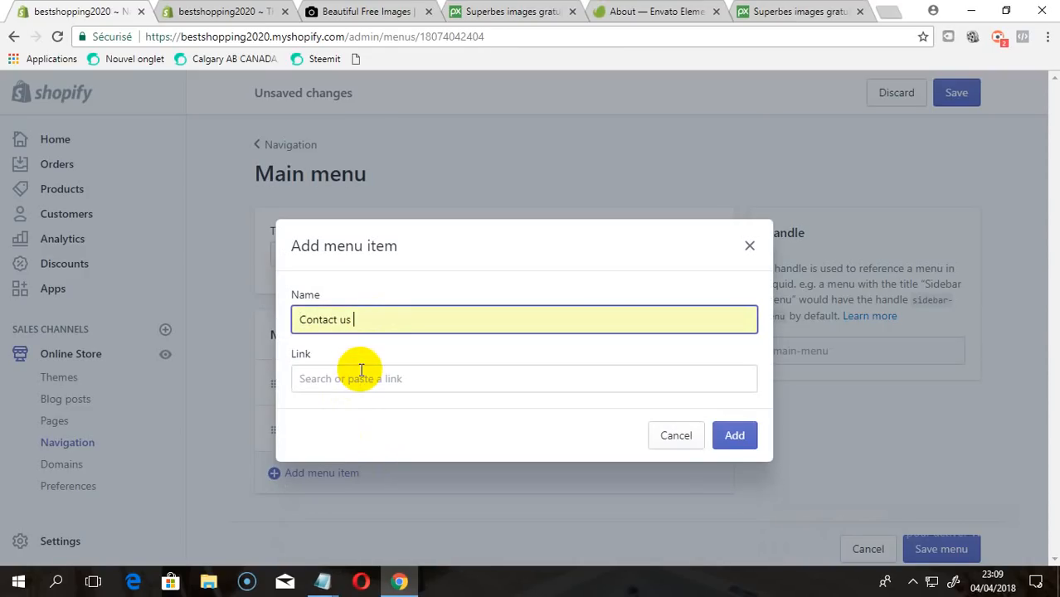
{"action": "left_click", "coordinate": [360, 378]}
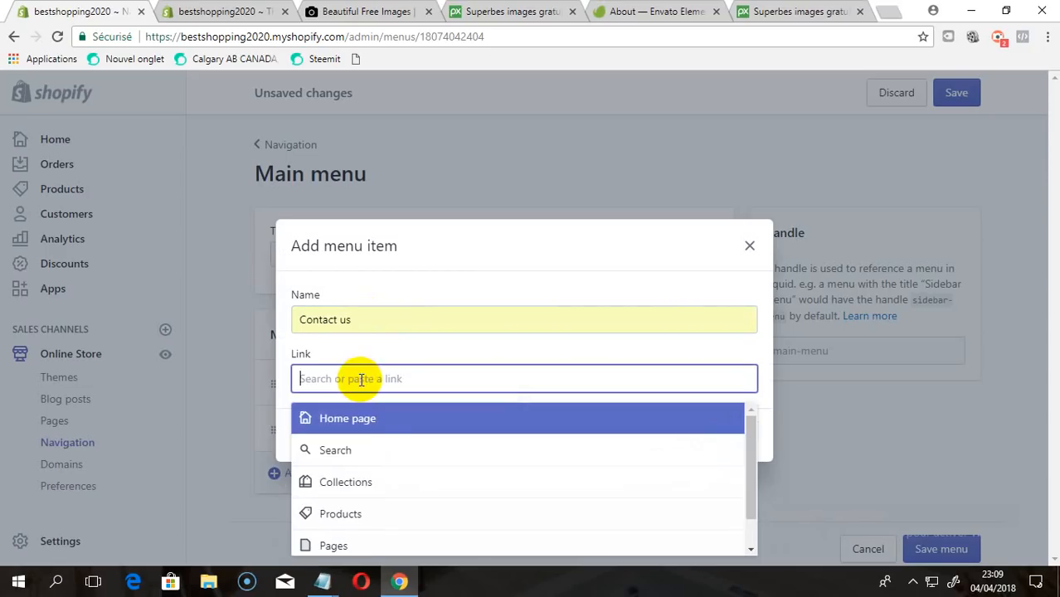
{"action": "left_click", "coordinate": [362, 543]}
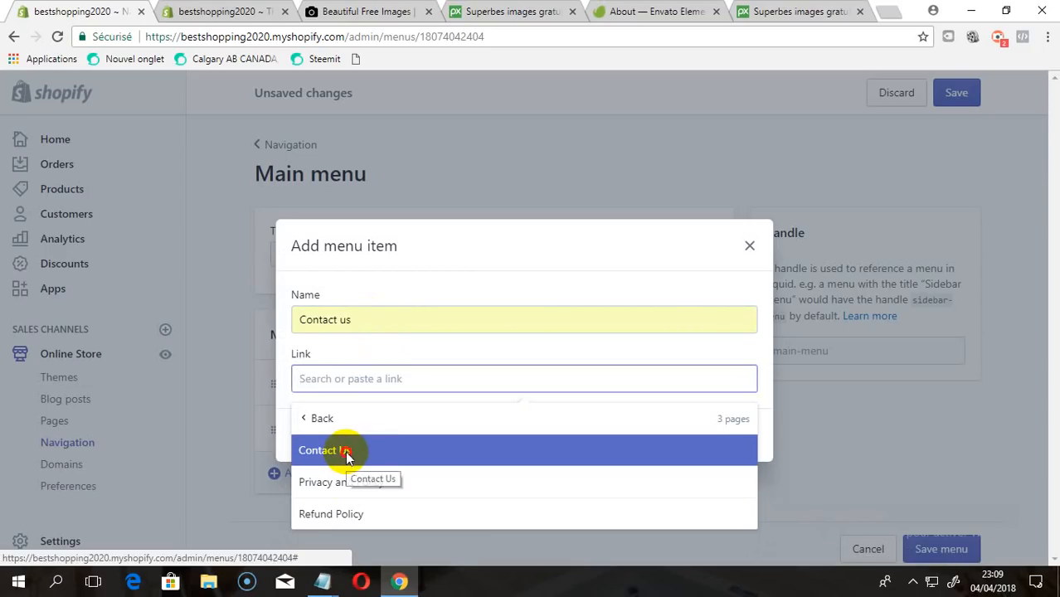
{"action": "left_click", "coordinate": [345, 451]}
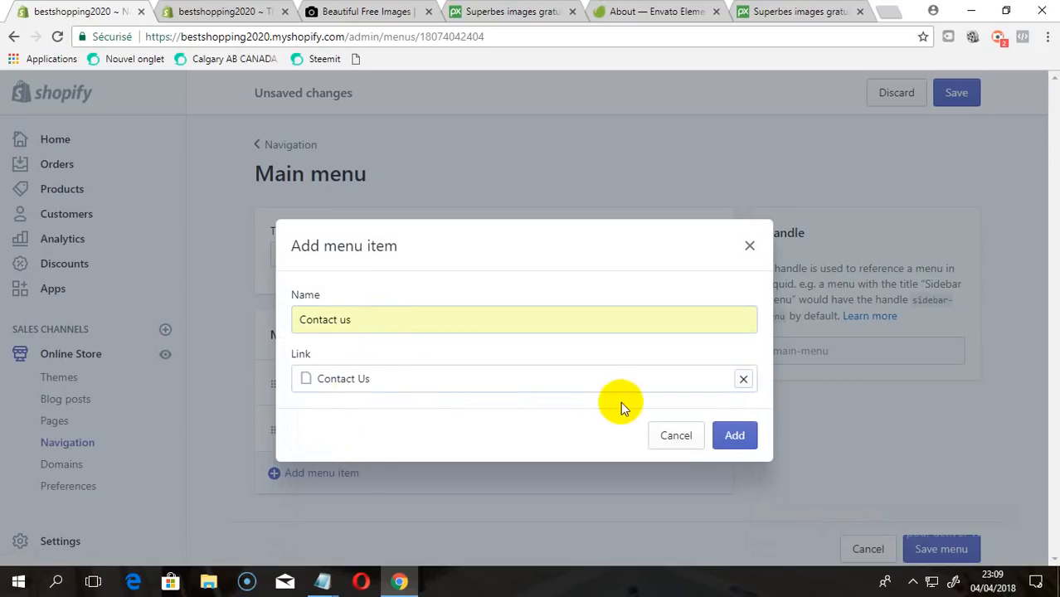
{"action": "left_click", "coordinate": [737, 440]}
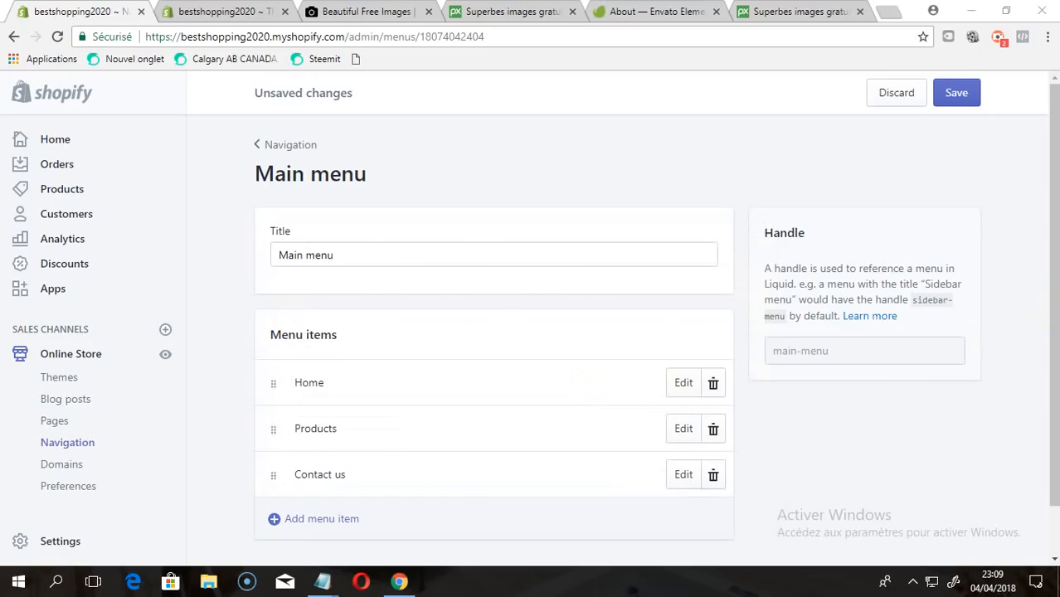
Try to add an "About us" item to the Main menu, linked to one of the store's pages.
{"action": "scroll", "coordinate": [1038, 315], "scroll_direction": "down", "scroll_amount": 1}
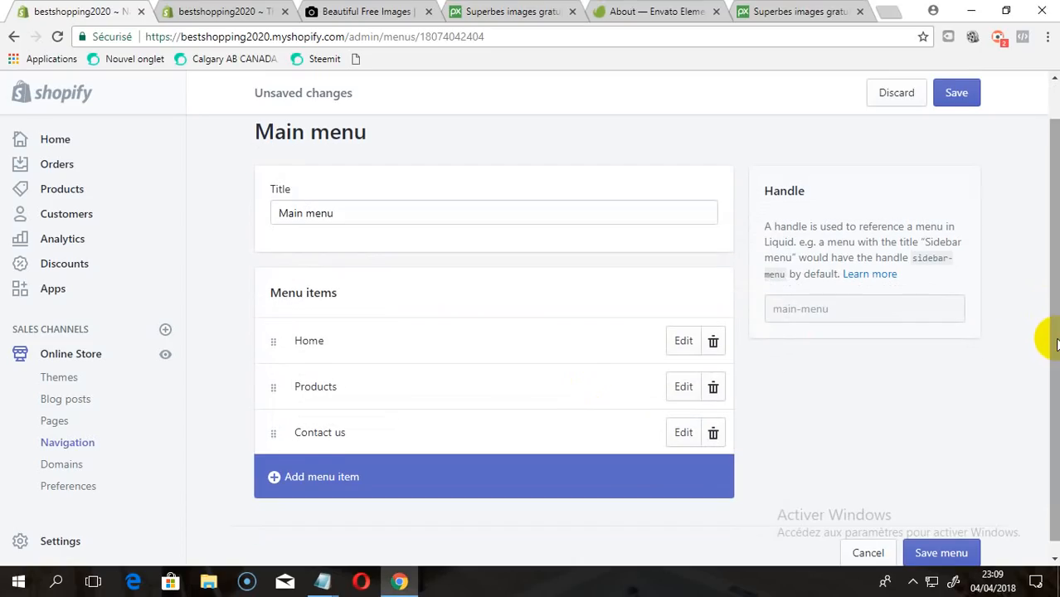
{"action": "left_click", "coordinate": [332, 478]}
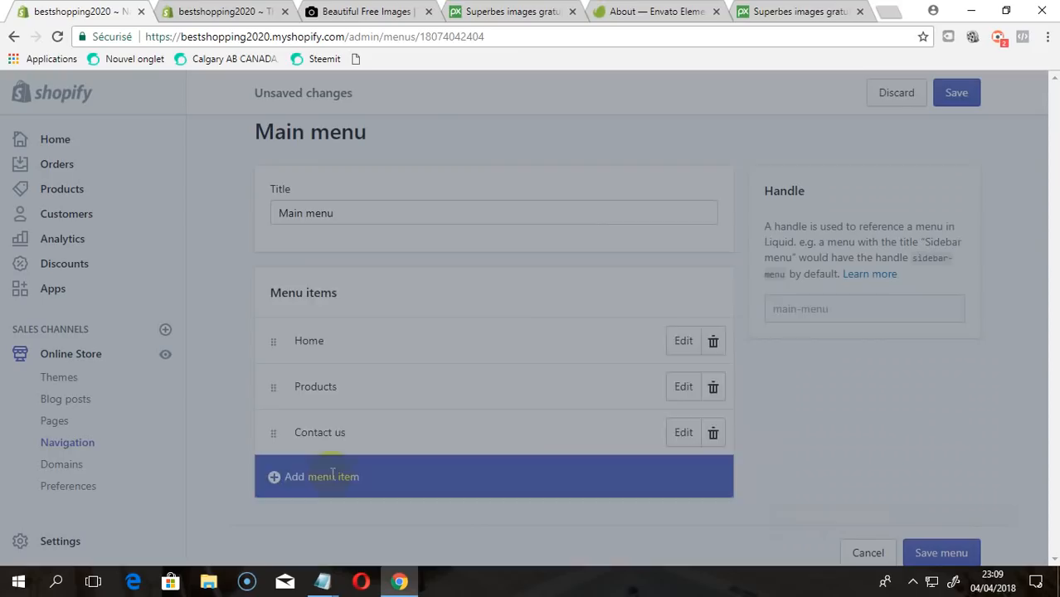
{"action": "left_click", "coordinate": [388, 316]}
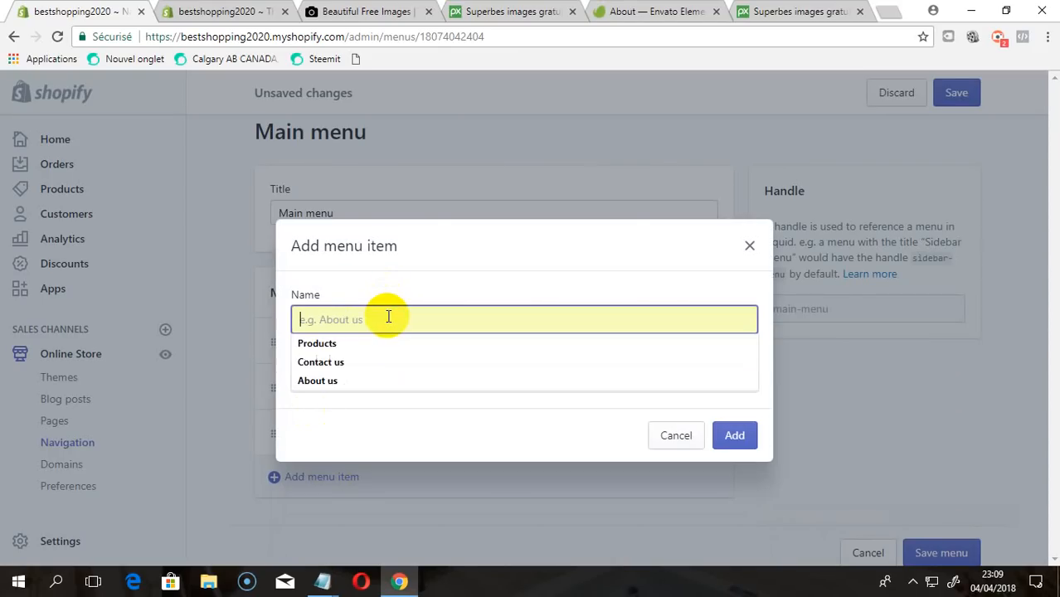
{"action": "left_click", "coordinate": [356, 379]}
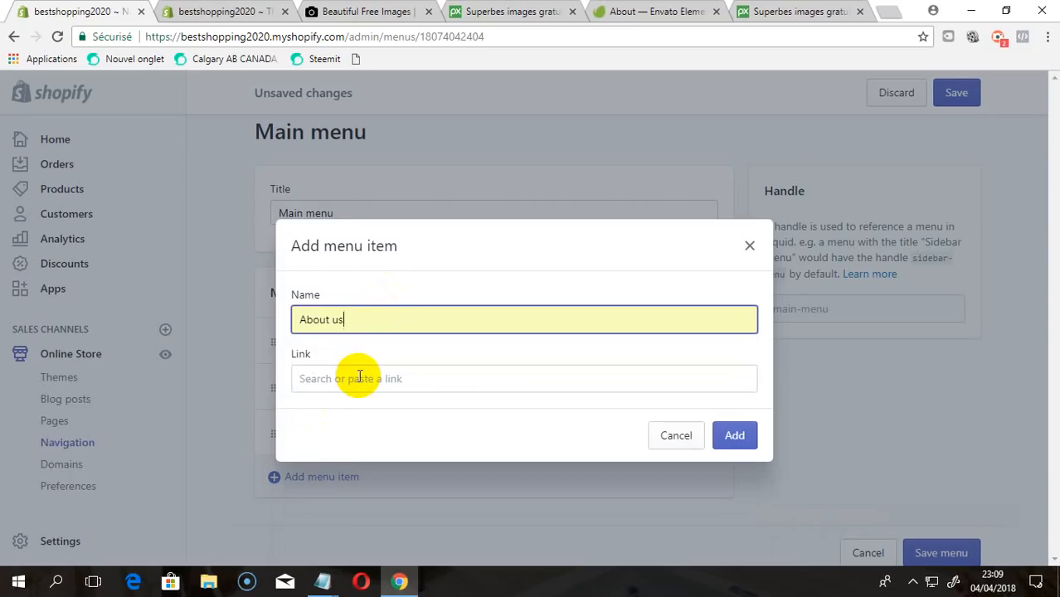
{"action": "left_click", "coordinate": [361, 379]}
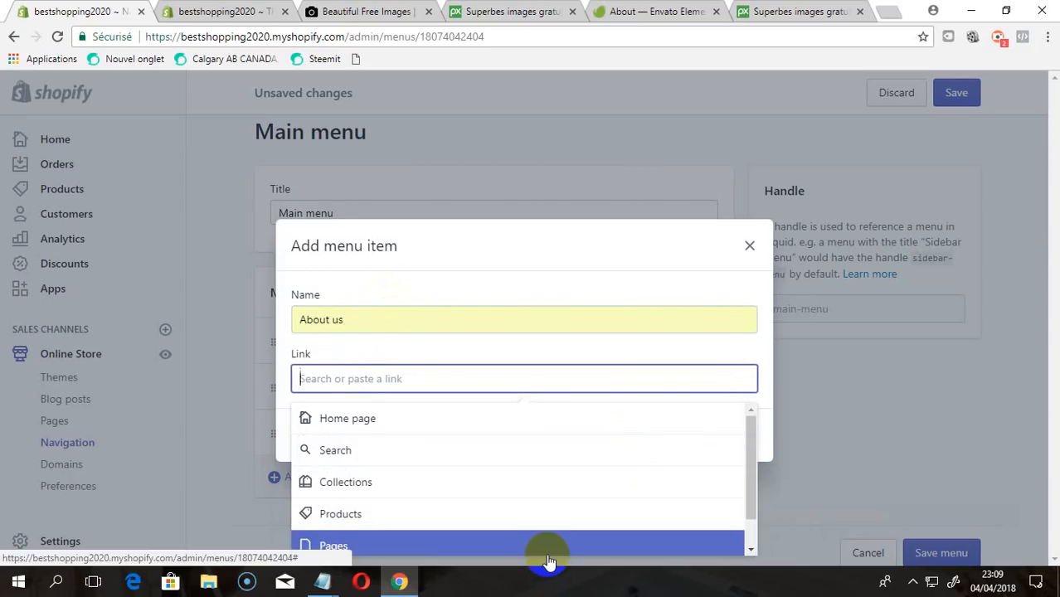
{"action": "left_click", "coordinate": [546, 551]}
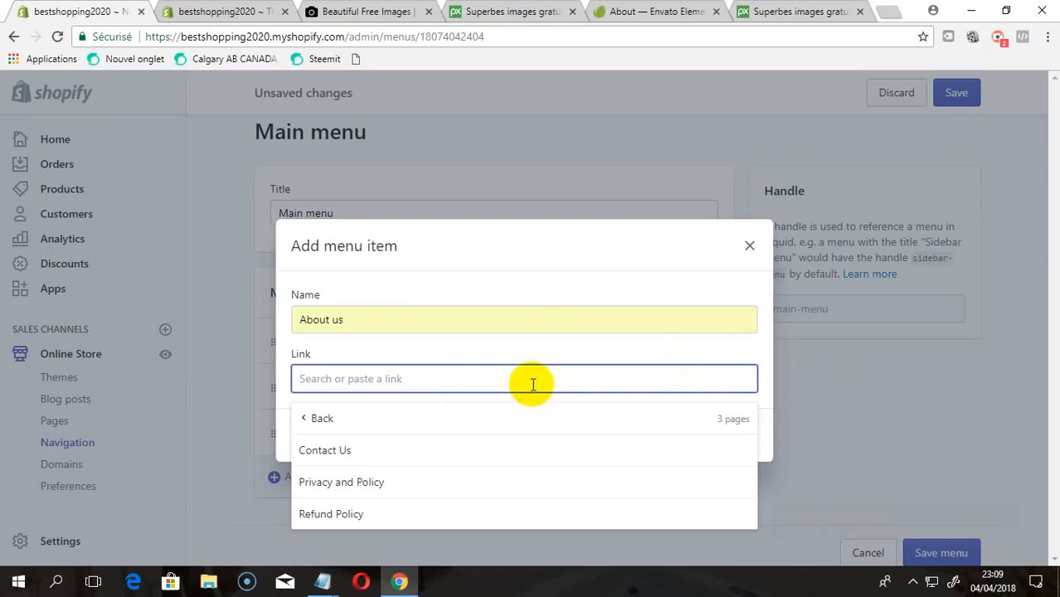
Change the new menu item's name to "Refund Policy", link it to the Refund Policy page and add it.
{"action": "triple_click", "coordinate": [476, 316]}
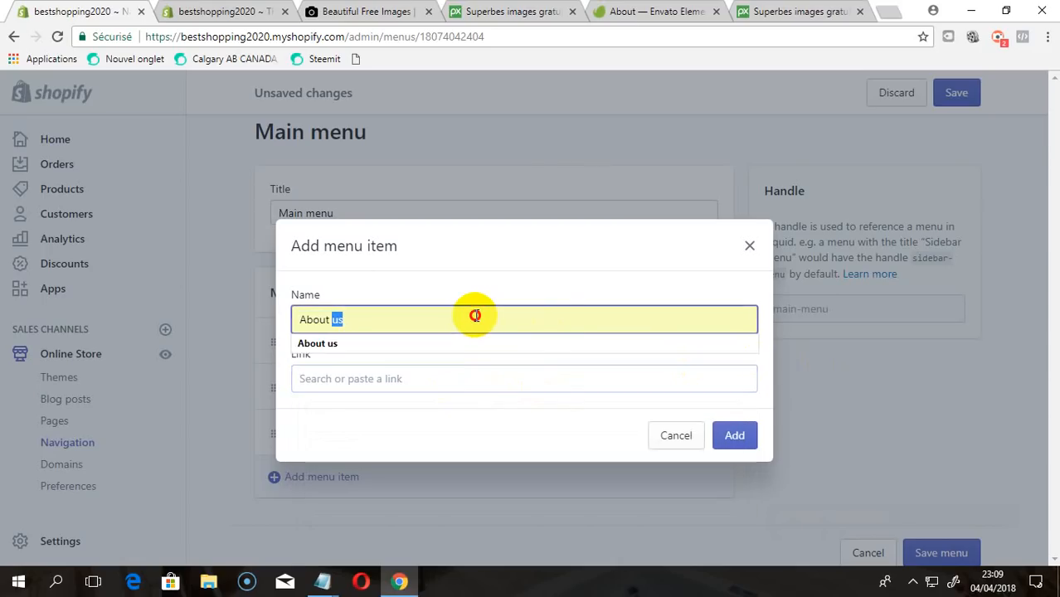
{"action": "type", "text": "Refund Policy"}
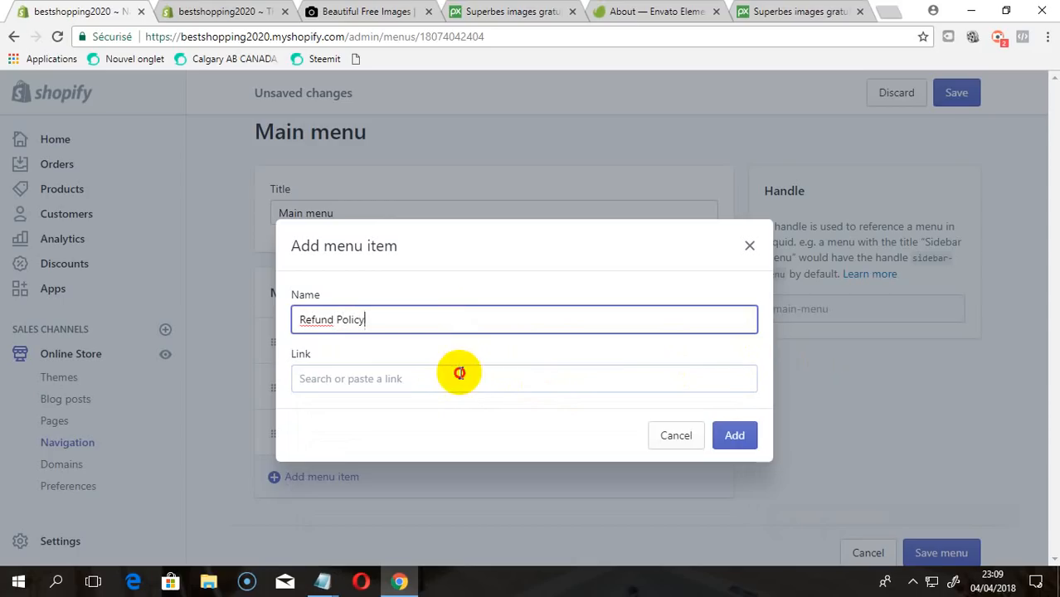
{"action": "left_click", "coordinate": [459, 373]}
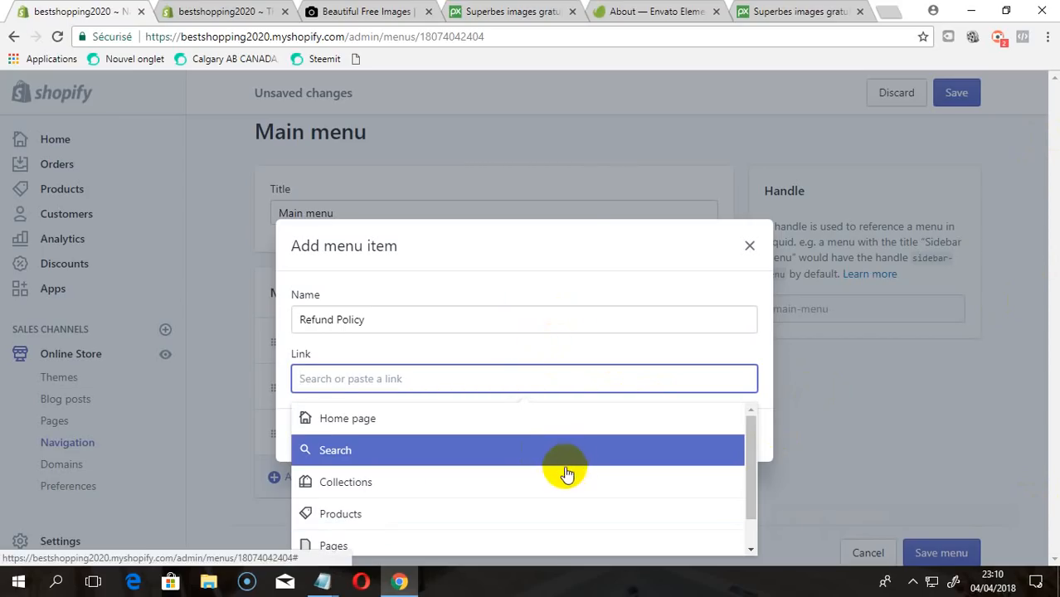
{"action": "left_click", "coordinate": [539, 543]}
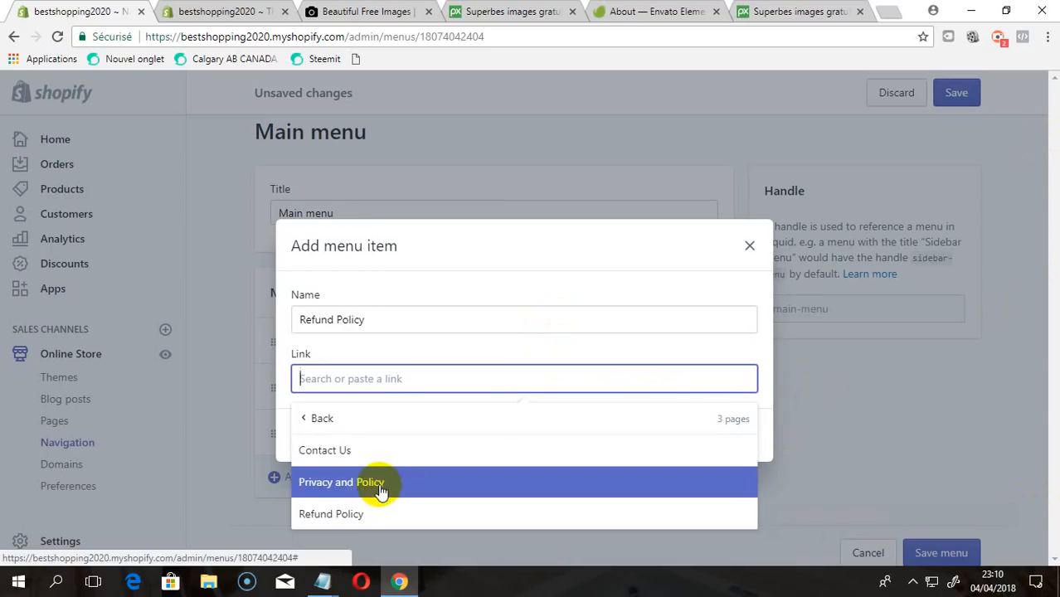
{"action": "left_click", "coordinate": [376, 516]}
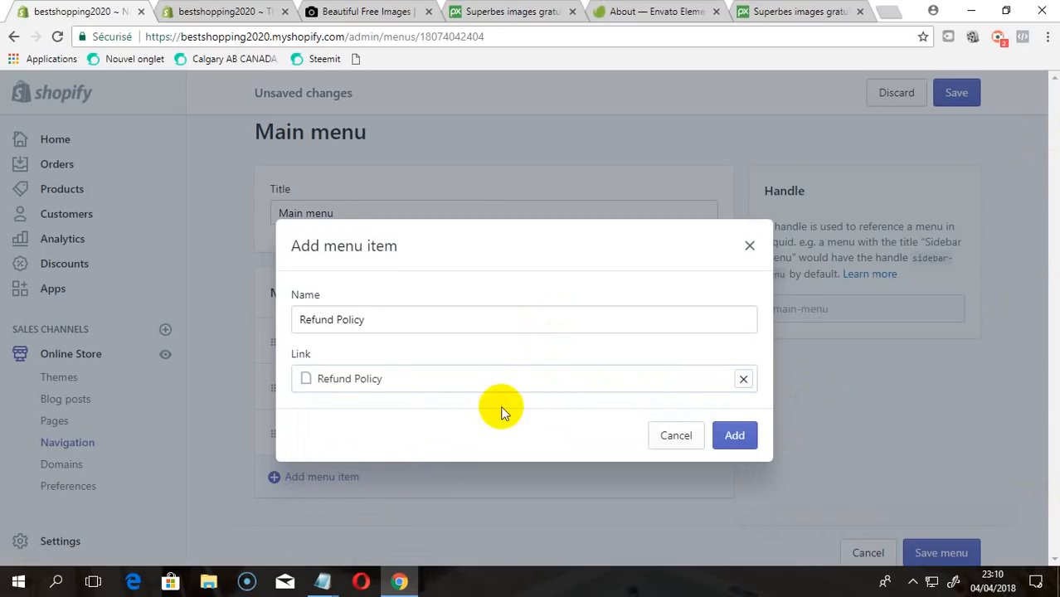
{"action": "left_click", "coordinate": [735, 435]}
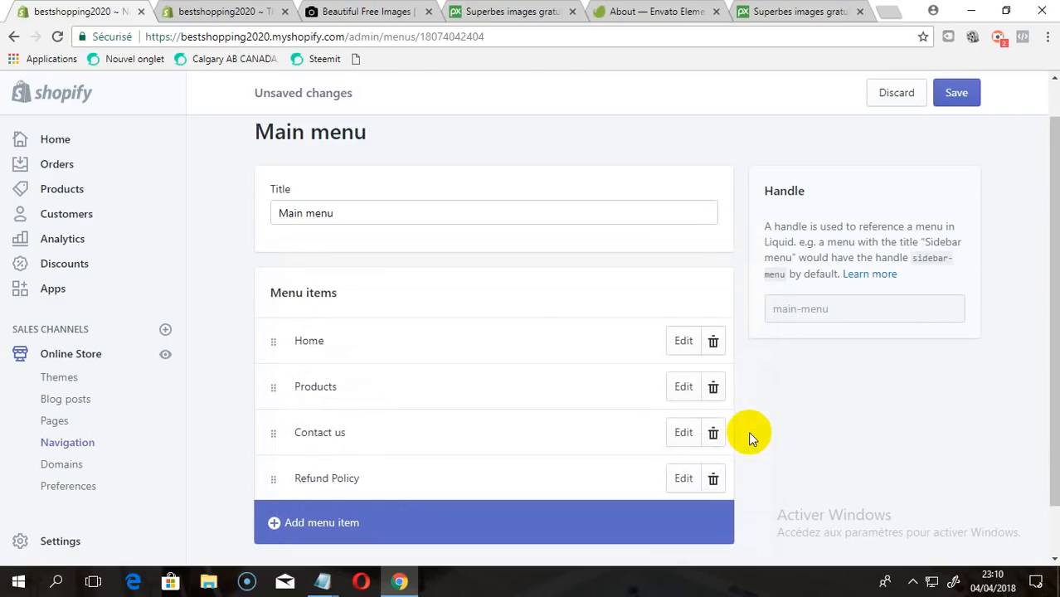
{"action": "left_click", "coordinate": [912, 582]}
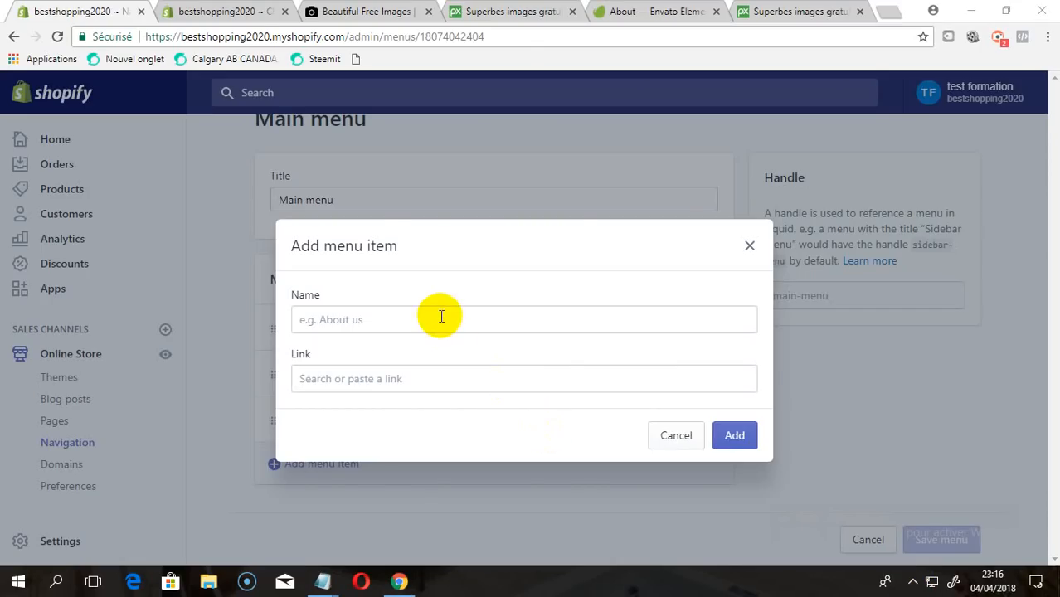
{"action": "left_click", "coordinate": [441, 316]}
{"action": "left_click", "coordinate": [438, 319]}
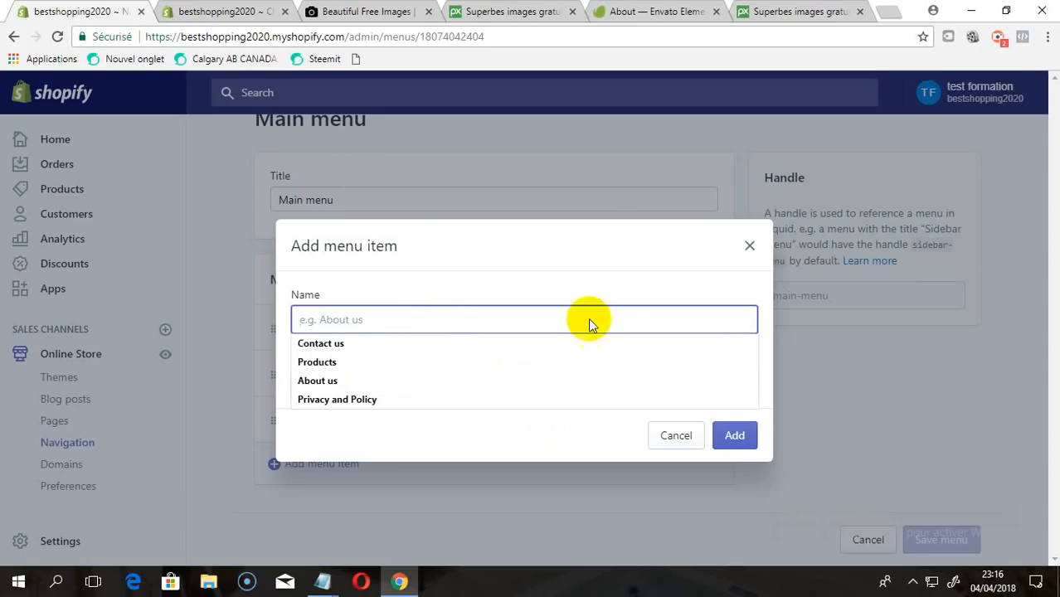
{"action": "left_click", "coordinate": [749, 247]}
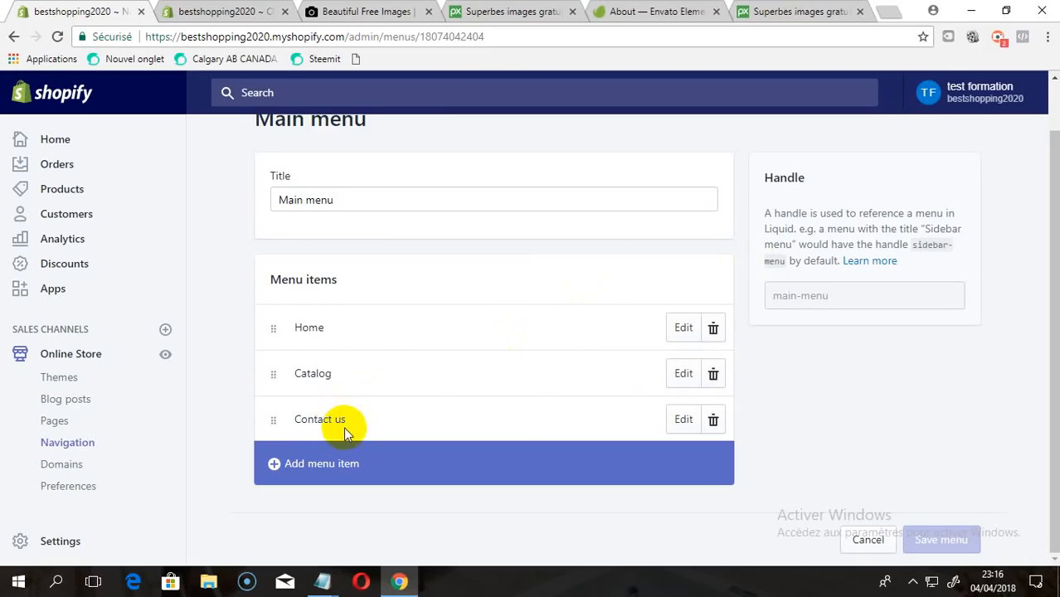
Add an "About us" item linked to the About us page to the Main menu, and save the menu.
{"action": "left_click", "coordinate": [333, 466]}
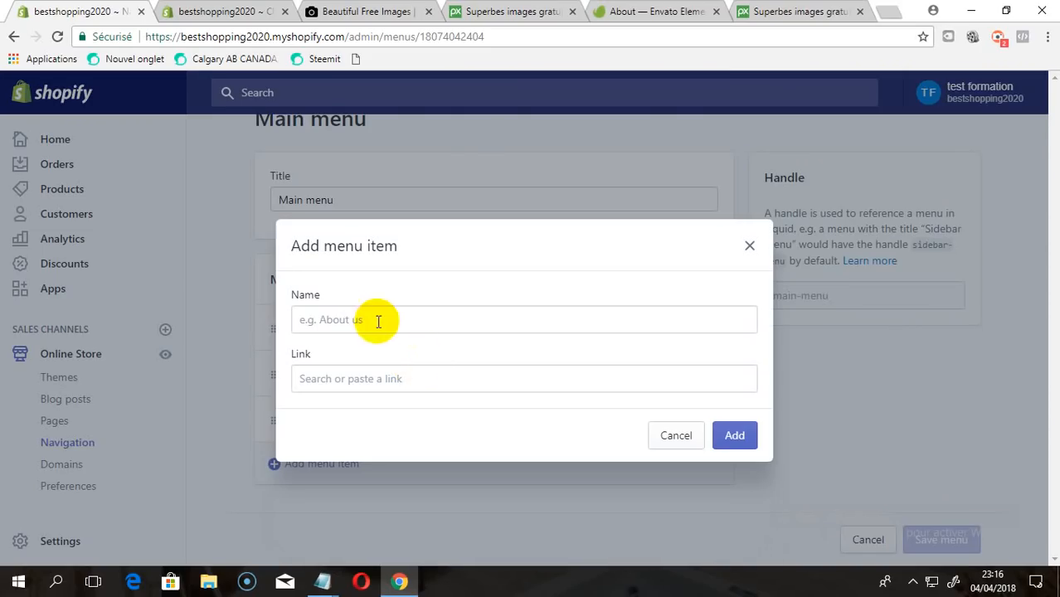
{"action": "type", "text": "About us"}
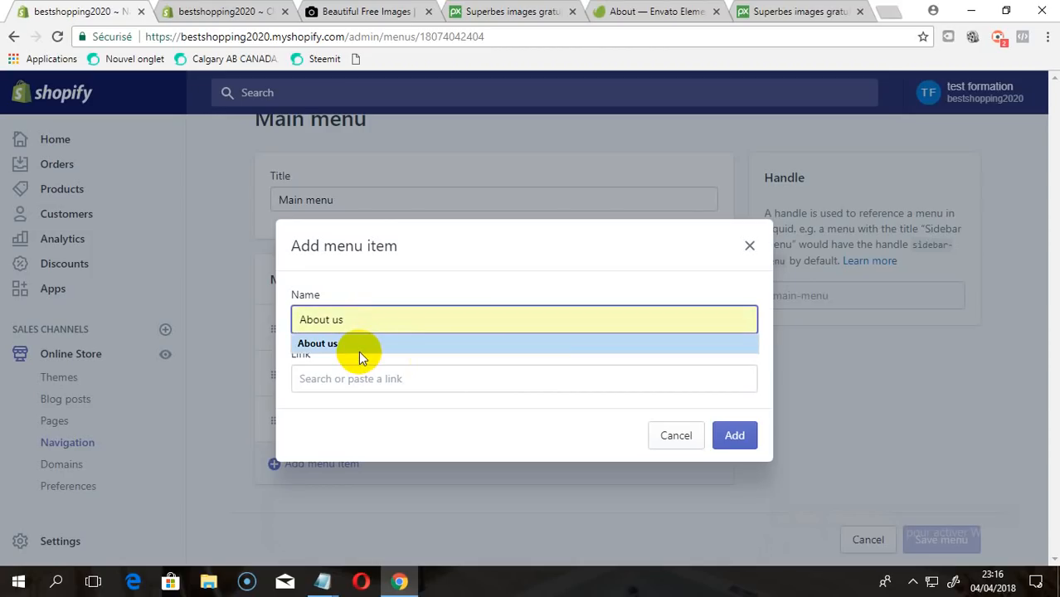
{"action": "left_click", "coordinate": [358, 343]}
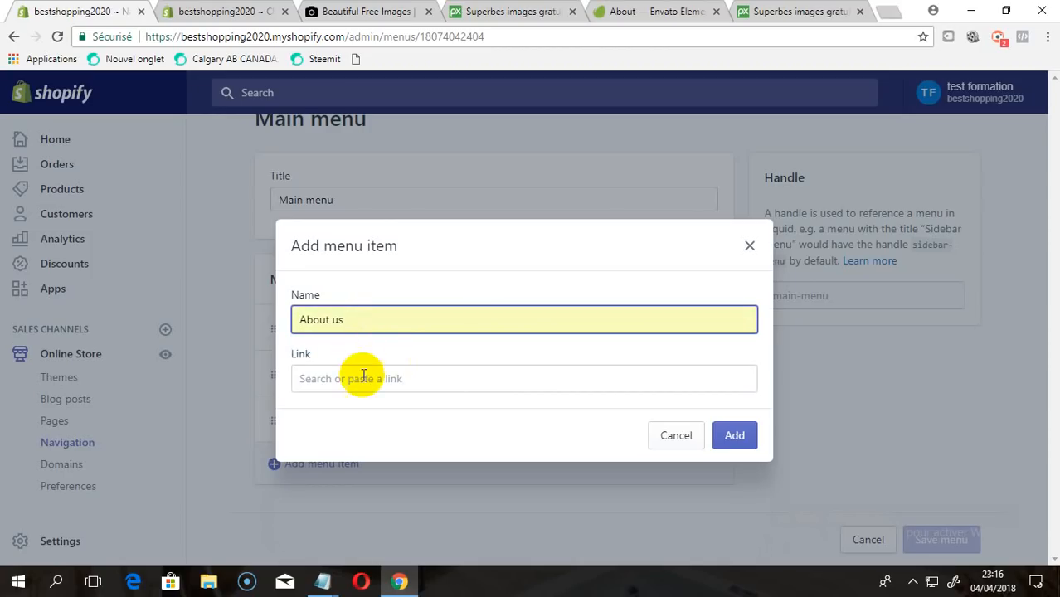
{"action": "left_click", "coordinate": [363, 379]}
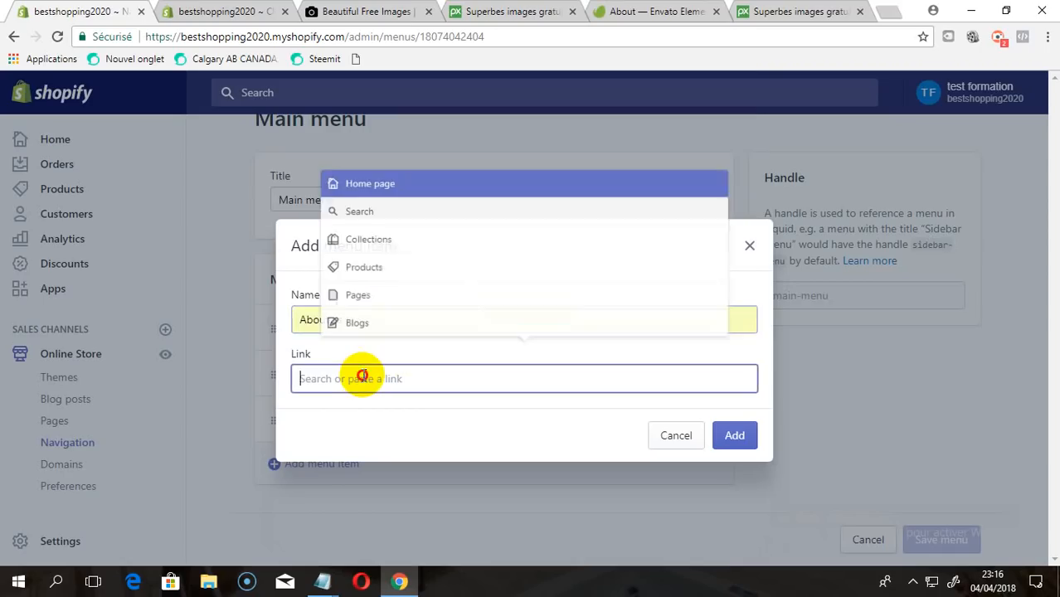
{"action": "left_click", "coordinate": [360, 293]}
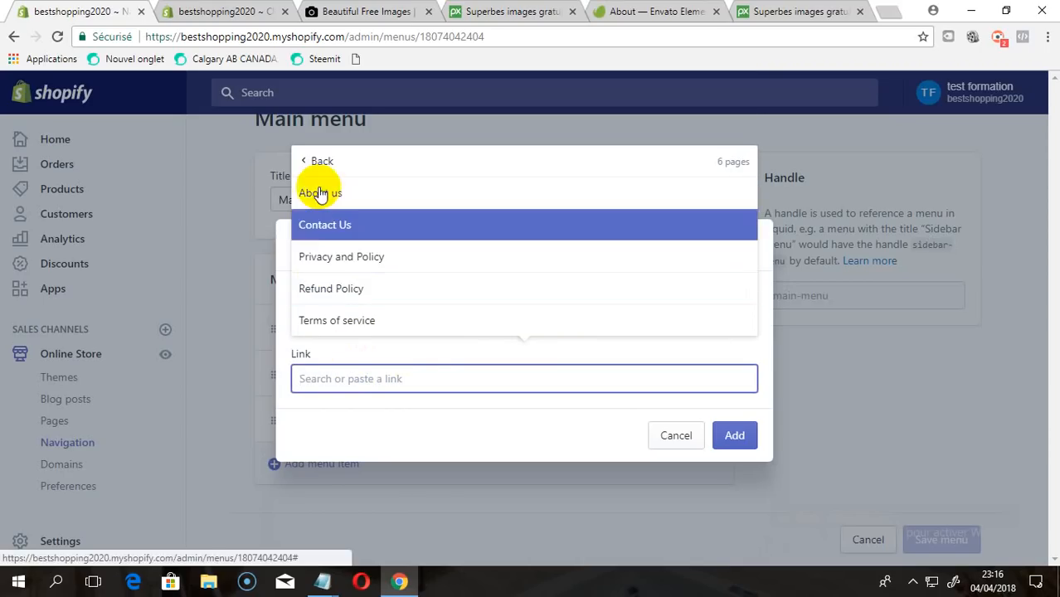
{"action": "left_click", "coordinate": [322, 192]}
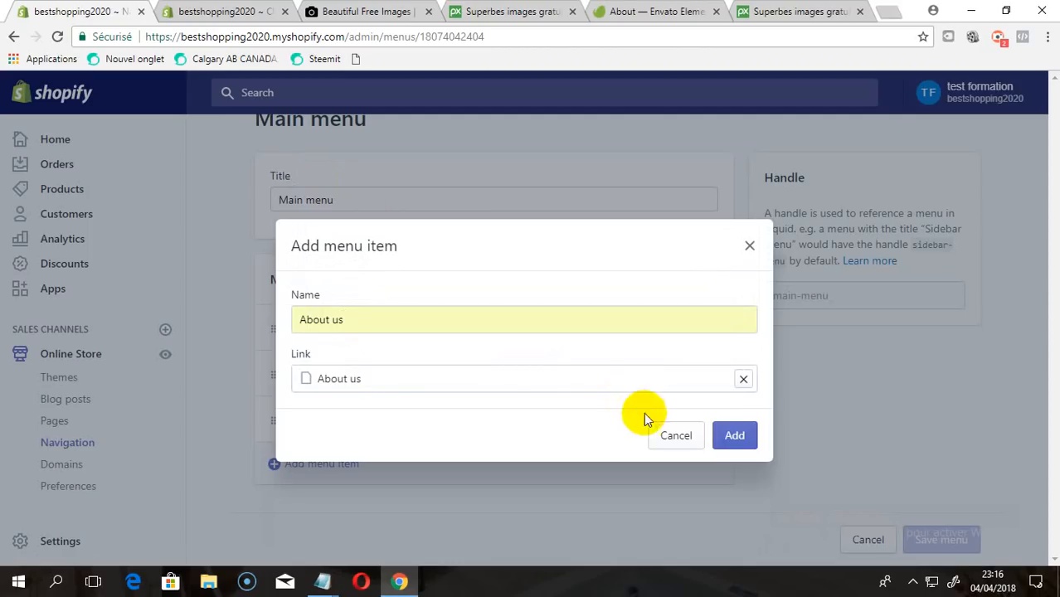
{"action": "left_click", "coordinate": [746, 450]}
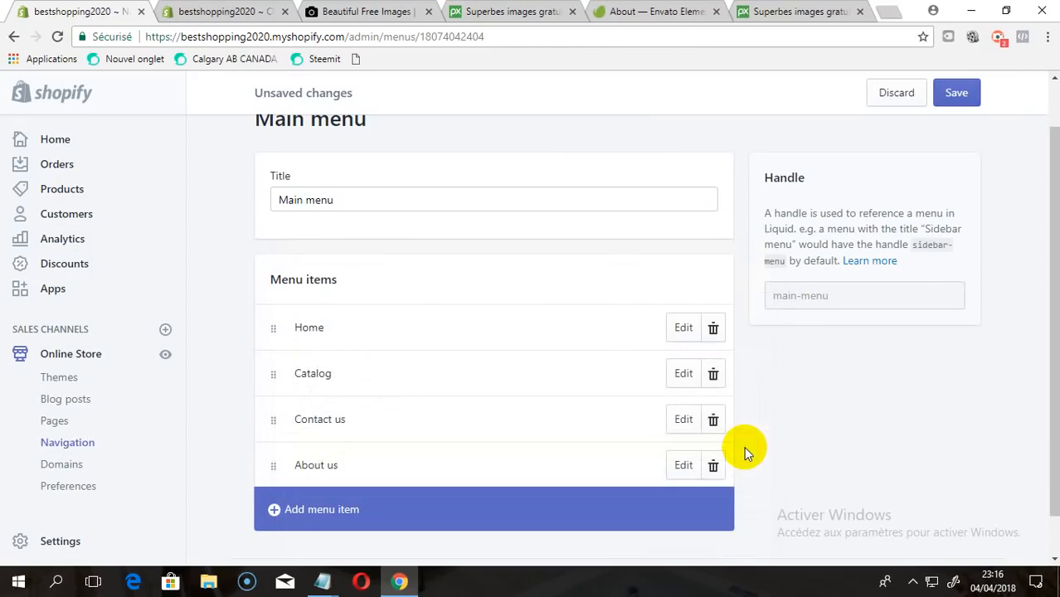
{"action": "left_click", "coordinate": [955, 93]}
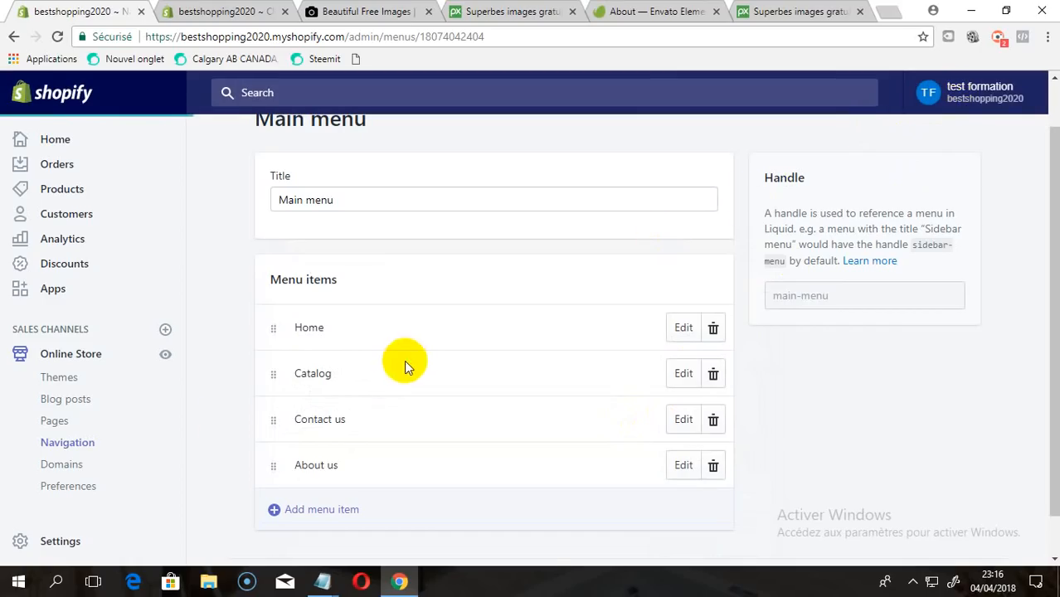
Add a "Terms of service" item linked to the Terms of service page to the Main menu, and save the menu.
{"action": "left_click", "coordinate": [306, 509]}
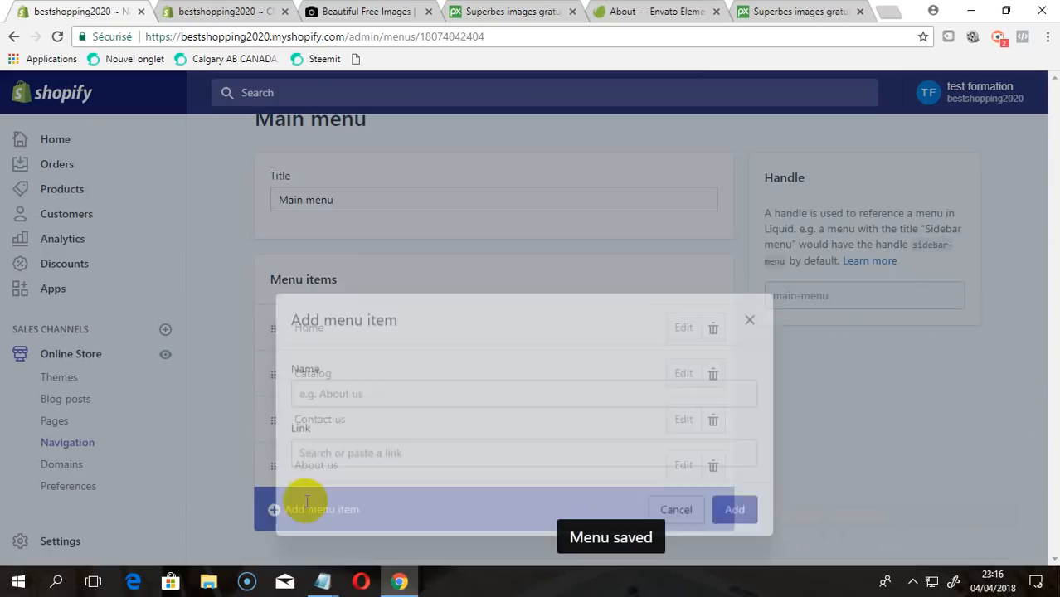
{"action": "left_click", "coordinate": [531, 315]}
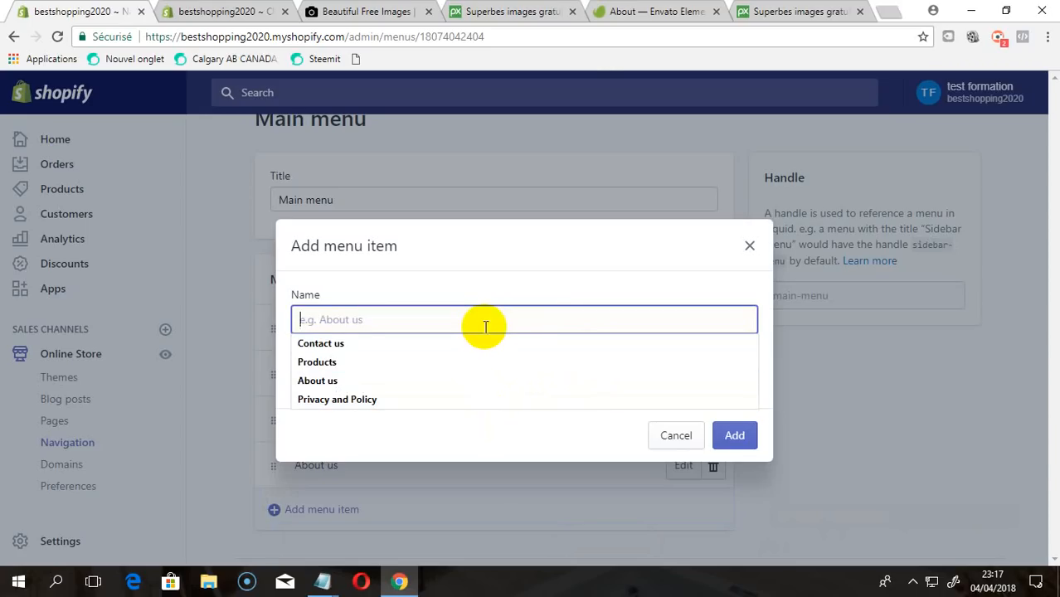
{"action": "type", "text": "Terms of service"}
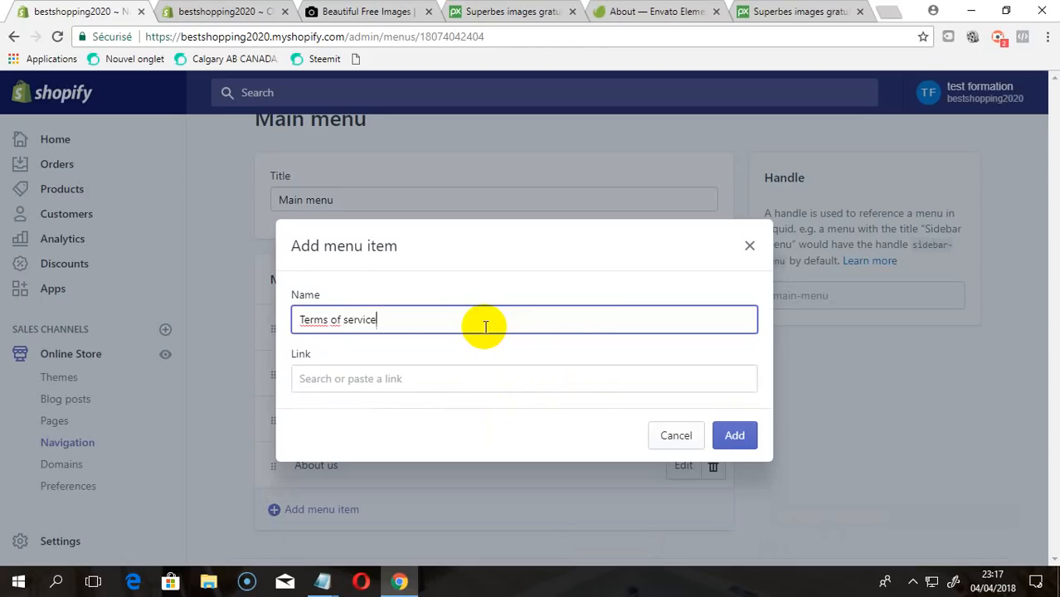
{"action": "left_click", "coordinate": [464, 378]}
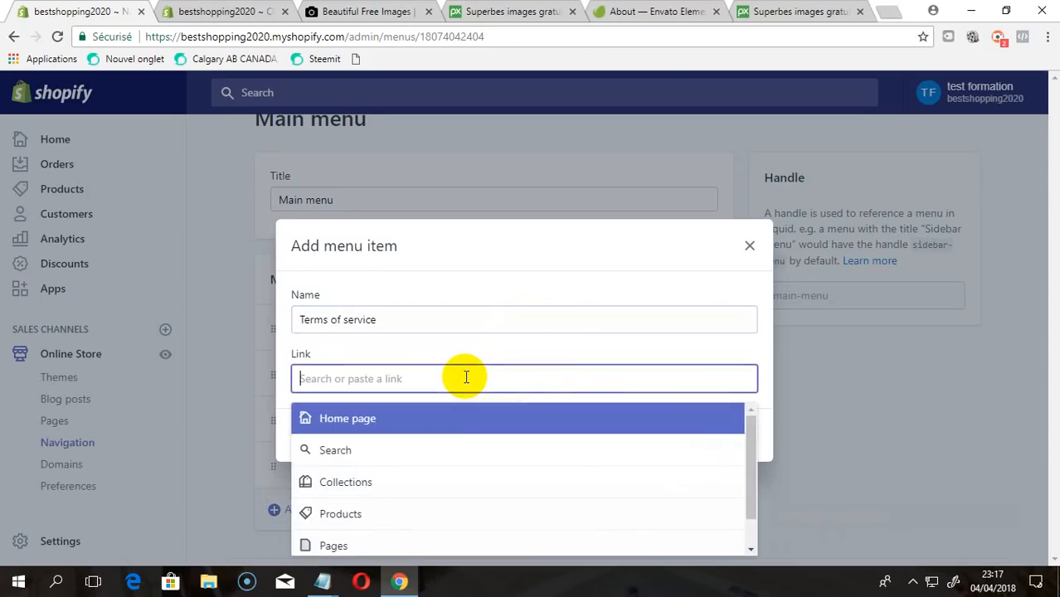
{"action": "left_click", "coordinate": [412, 543]}
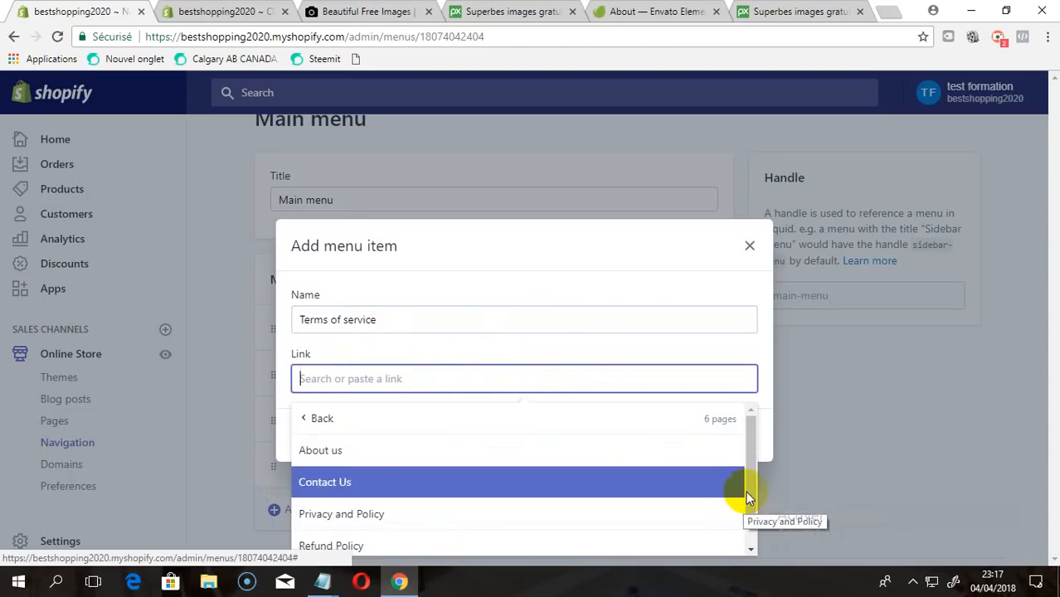
{"action": "left_click_drag", "start_coordinate": [745, 491], "coordinate": [747, 526]}
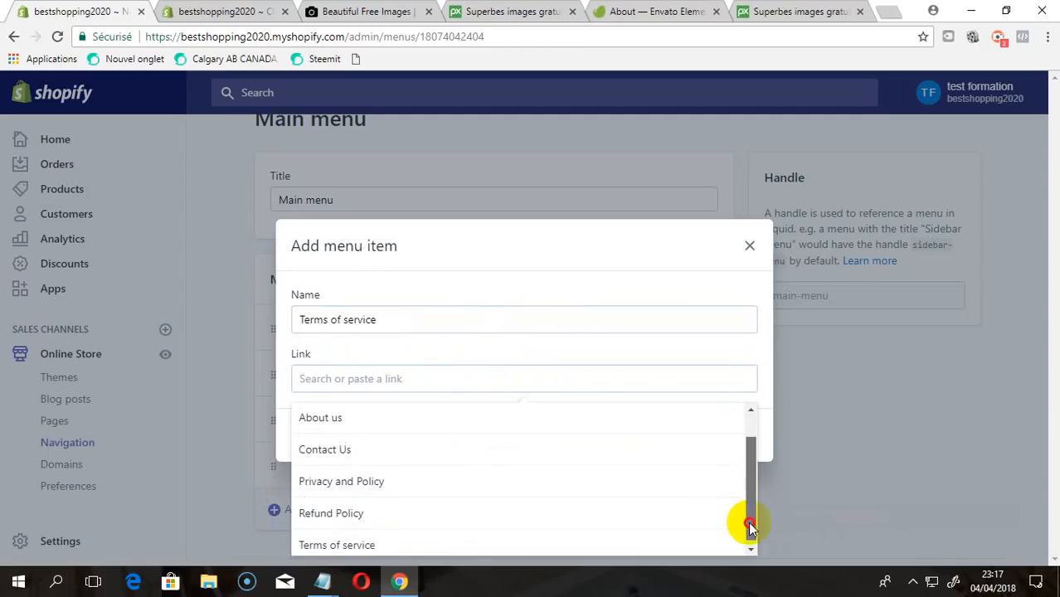
{"action": "left_click", "coordinate": [528, 543]}
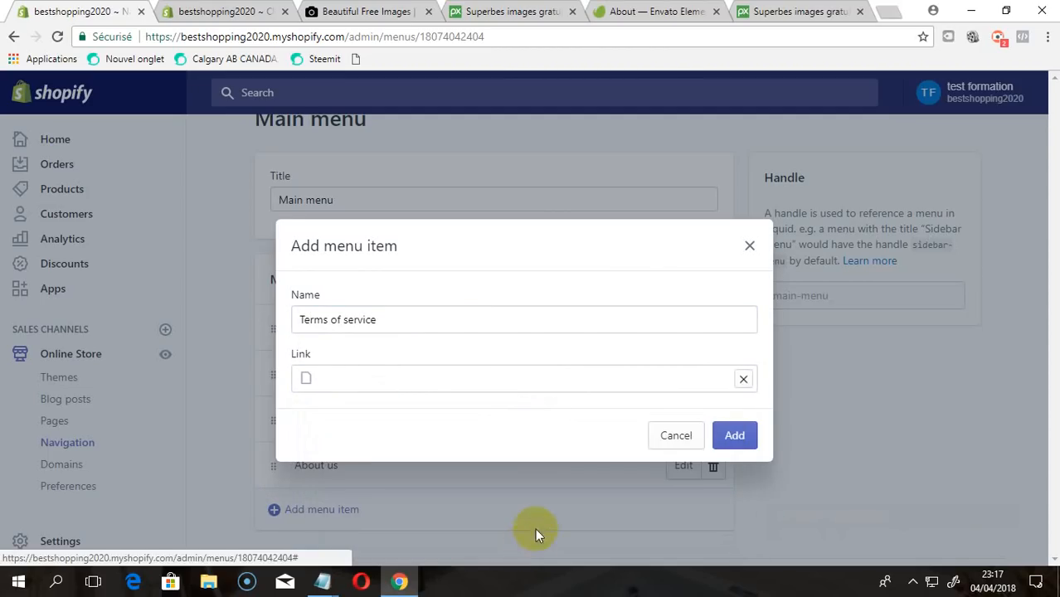
{"action": "left_click", "coordinate": [750, 433]}
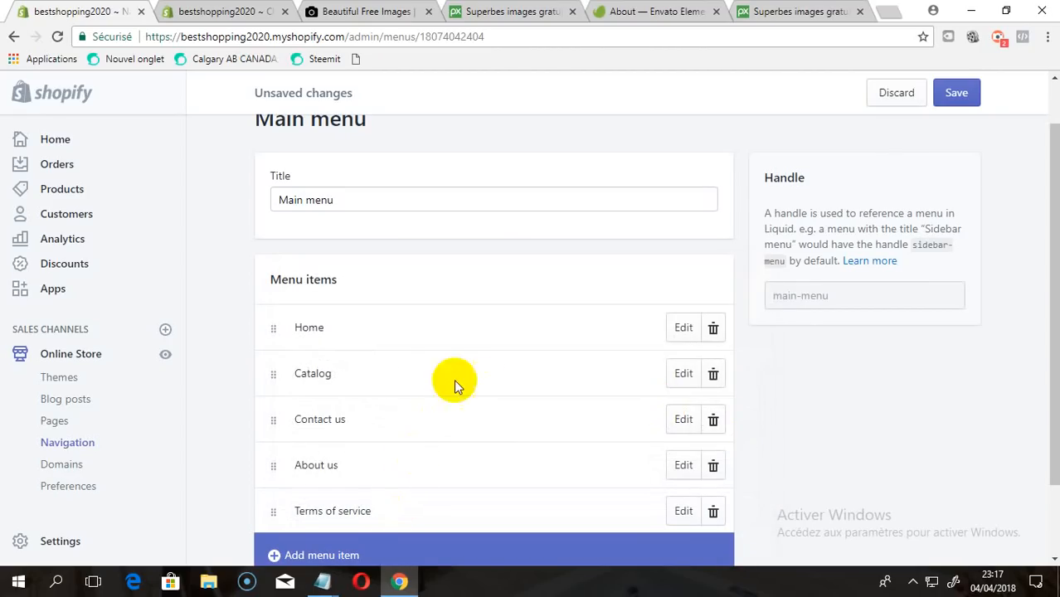
{"action": "left_click", "coordinate": [341, 551]}
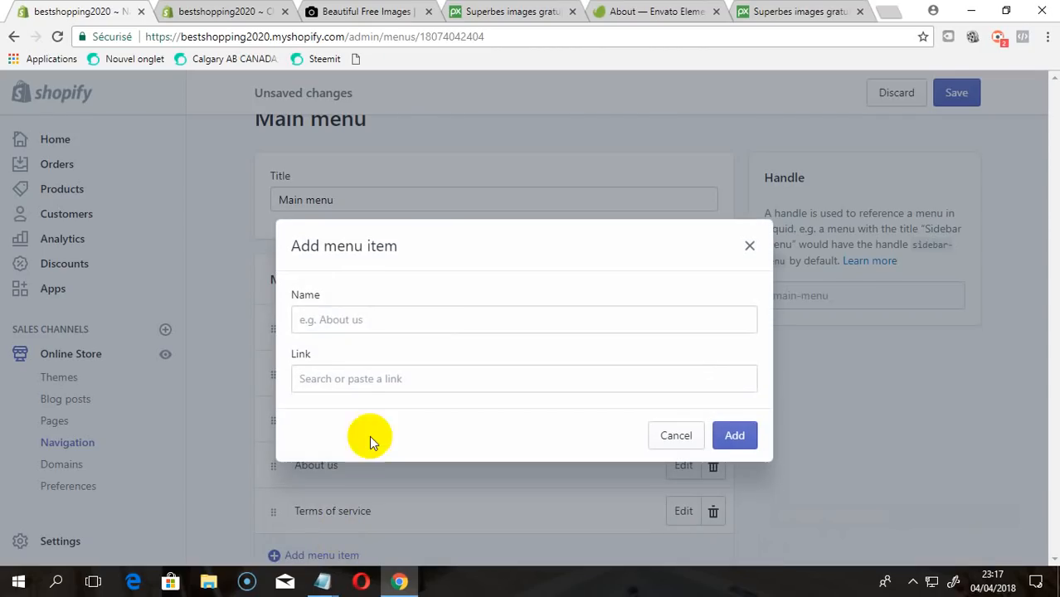
{"action": "left_click", "coordinate": [750, 249]}
{"action": "left_click", "coordinate": [956, 91]}
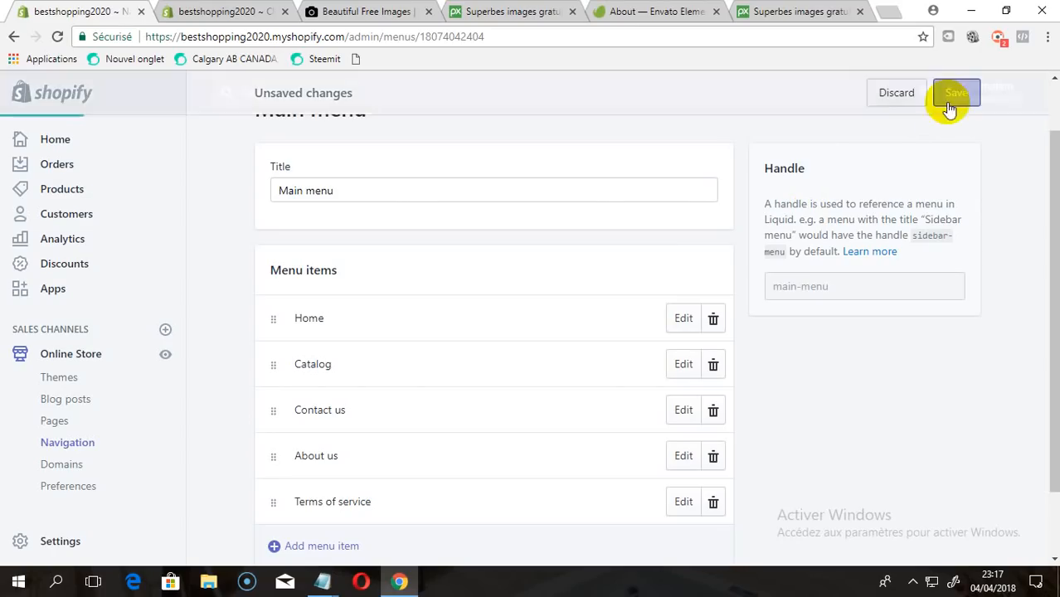
{"action": "left_click", "coordinate": [348, 546]}
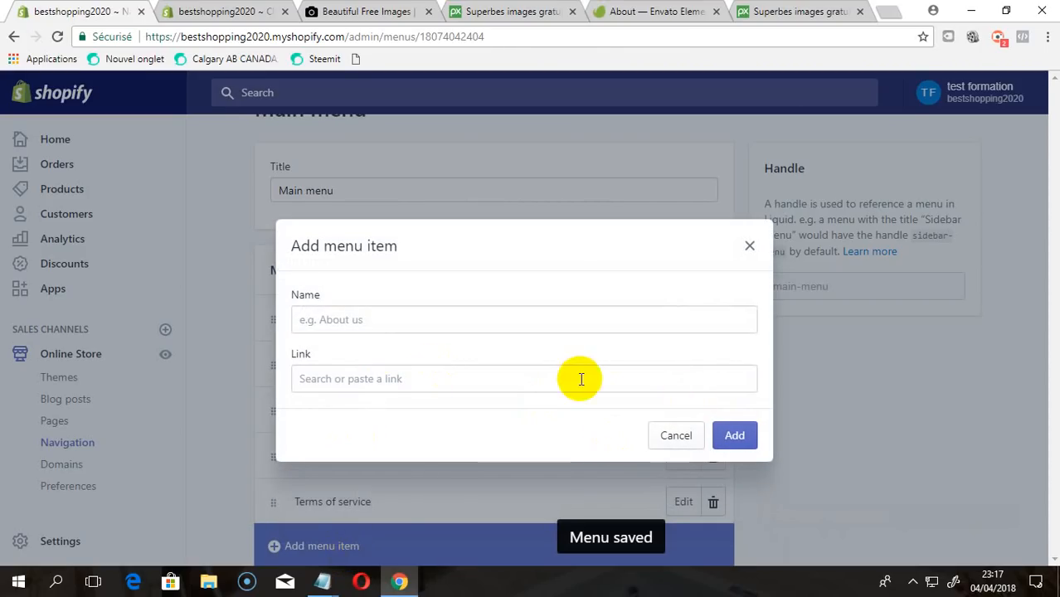
{"action": "left_click", "coordinate": [555, 315]}
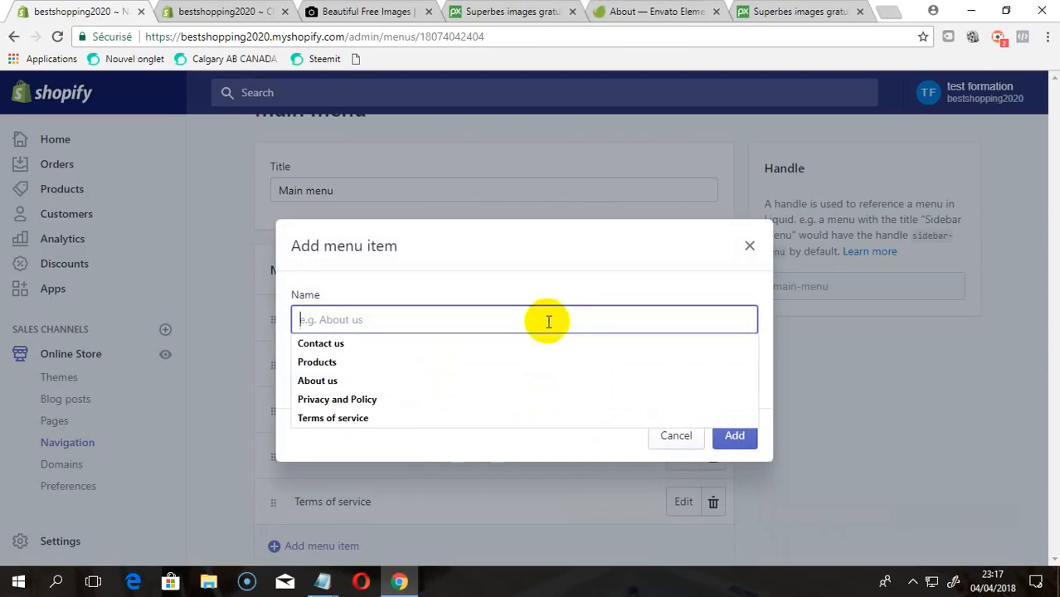
{"action": "left_click", "coordinate": [750, 248]}
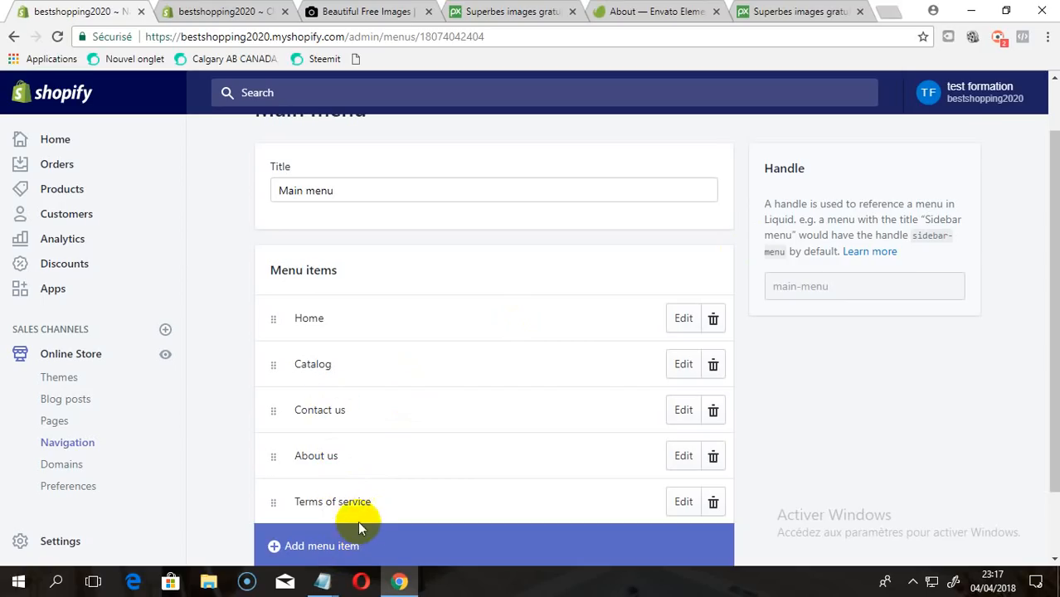
Add a "Privacy Policy" item to the Main menu, linked to the Privacy and Policy page.
{"action": "left_click", "coordinate": [352, 546]}
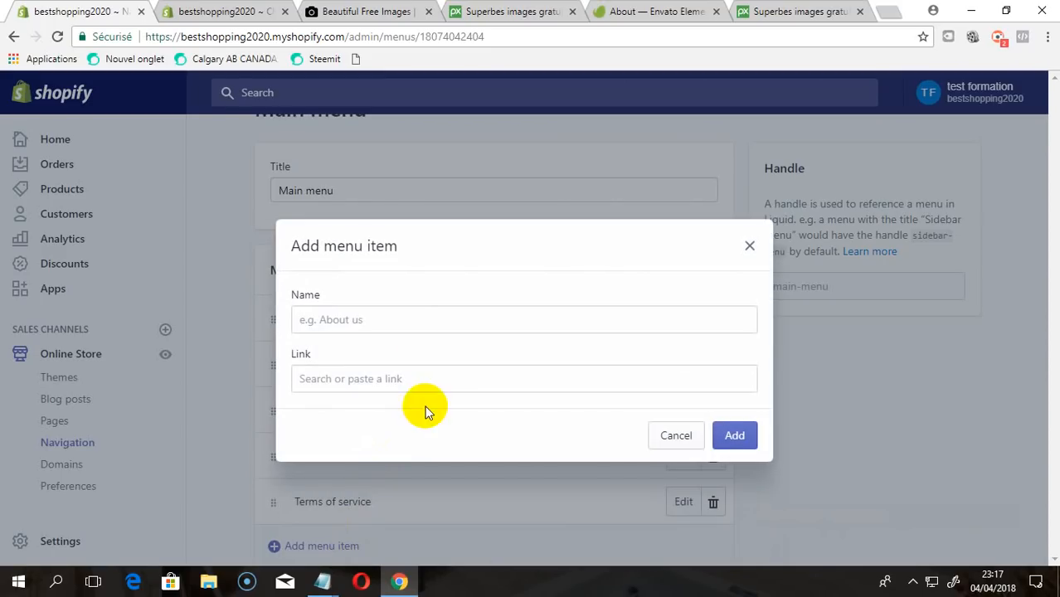
{"action": "left_click", "coordinate": [422, 329]}
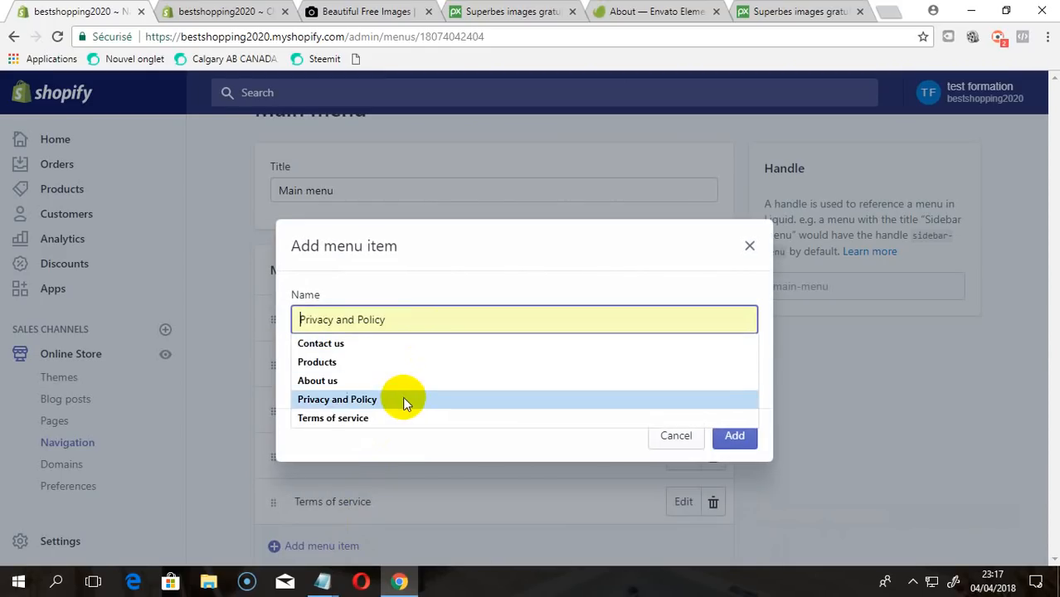
{"action": "left_click", "coordinate": [403, 398]}
{"action": "left_click", "coordinate": [391, 382]}
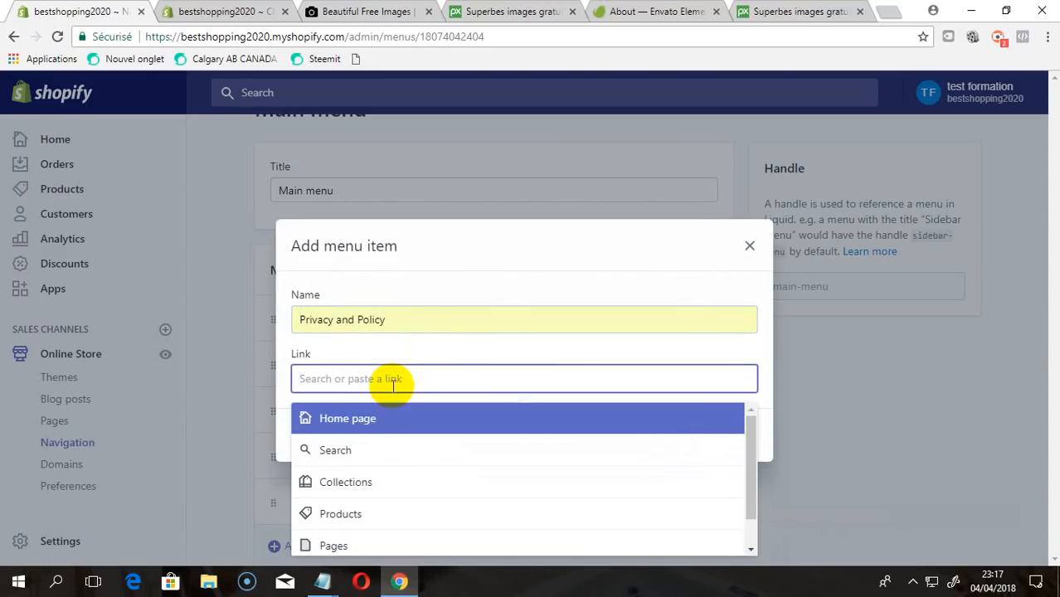
{"action": "left_click", "coordinate": [377, 547]}
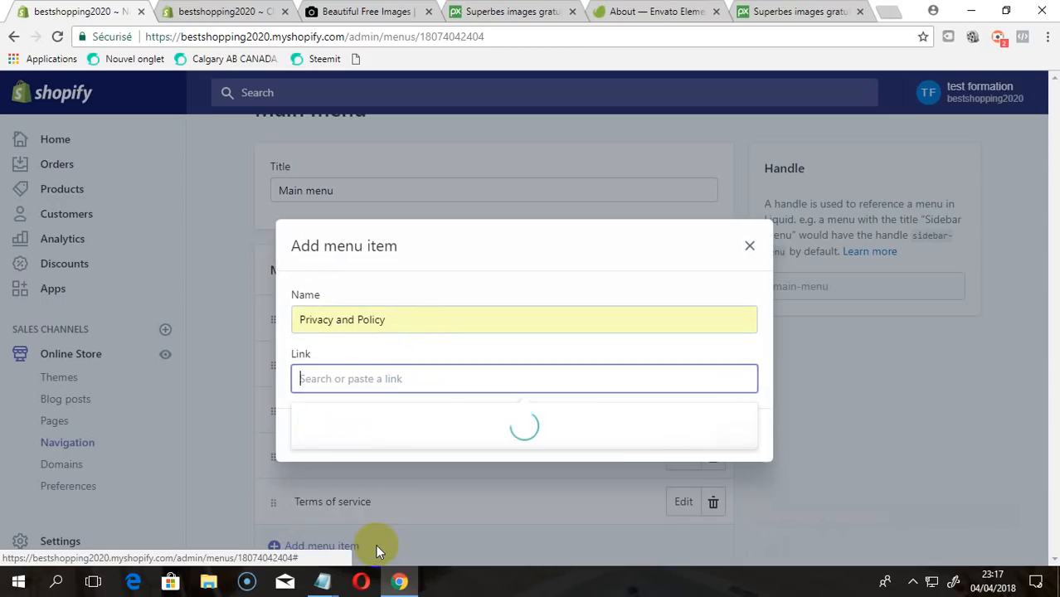
{"action": "left_click", "coordinate": [357, 317]}
{"action": "key", "text": "BackSpace"}
{"action": "key", "text": "BackSpace"}
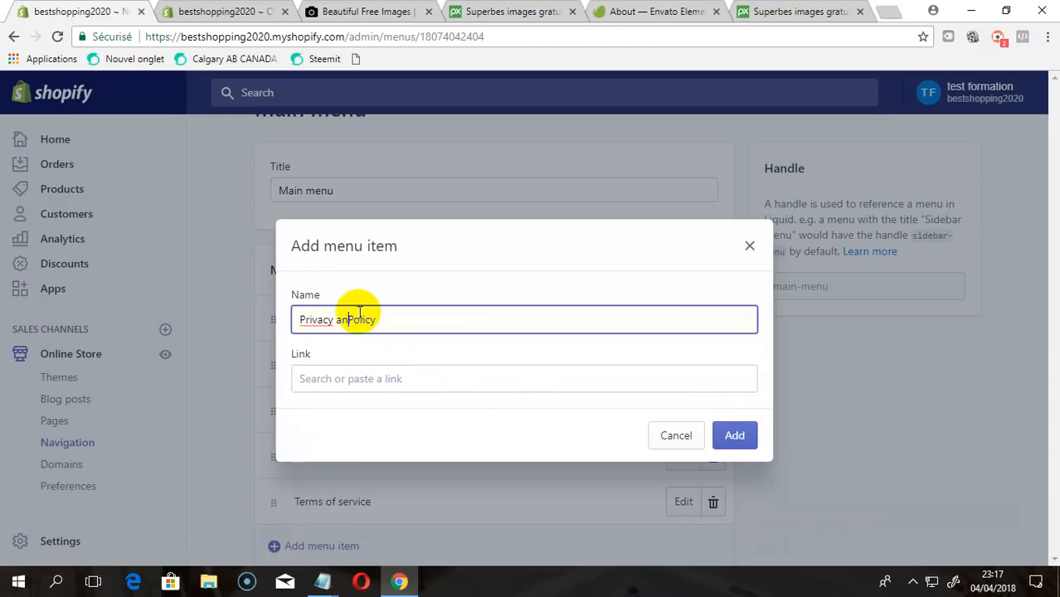
{"action": "left_click", "coordinate": [345, 377]}
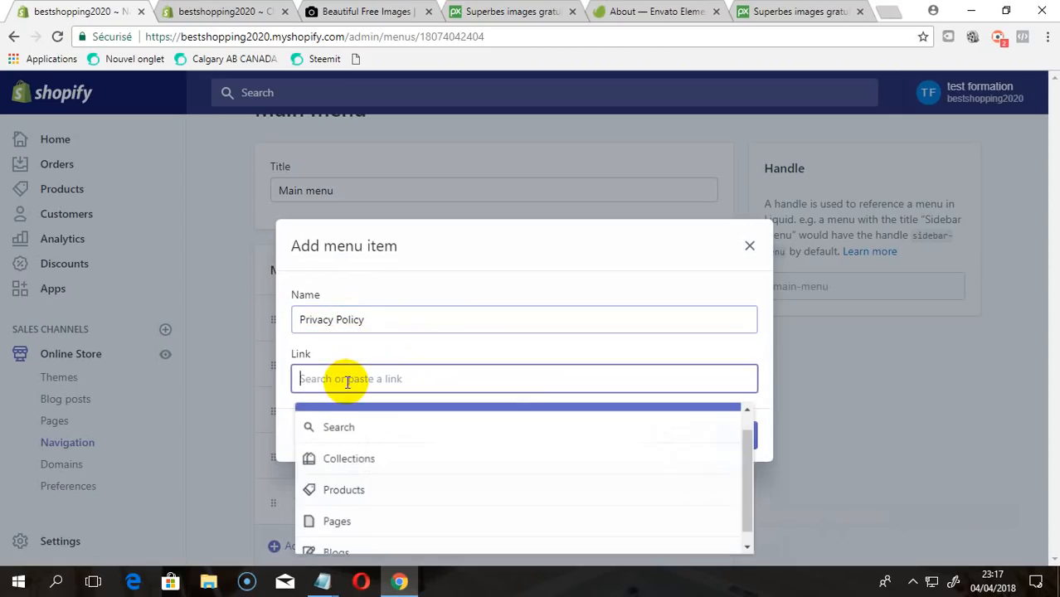
{"action": "left_click", "coordinate": [355, 544]}
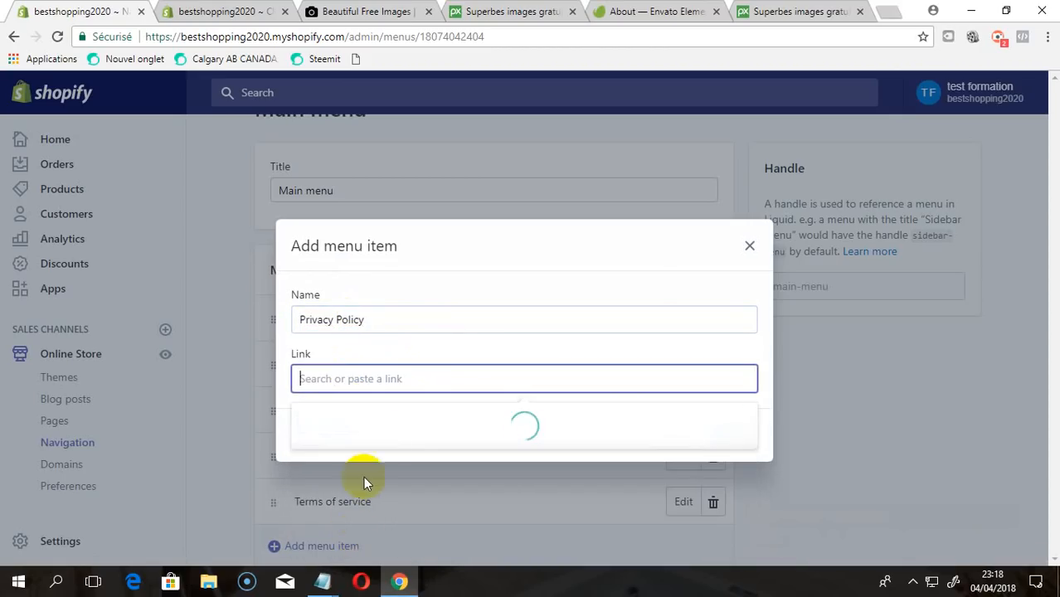
{"action": "left_click", "coordinate": [371, 515]}
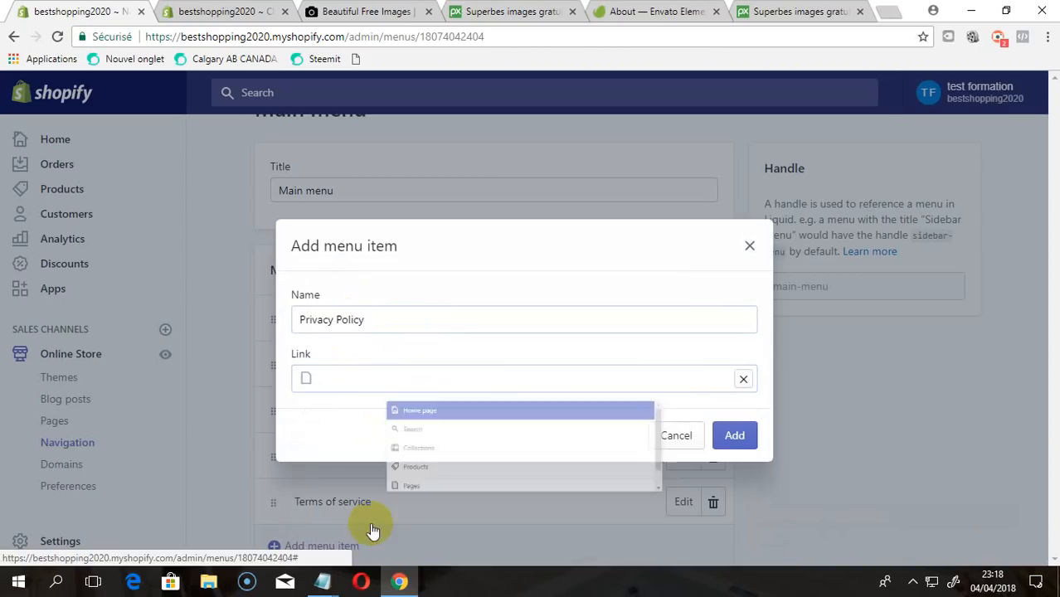
{"action": "left_click", "coordinate": [734, 436]}
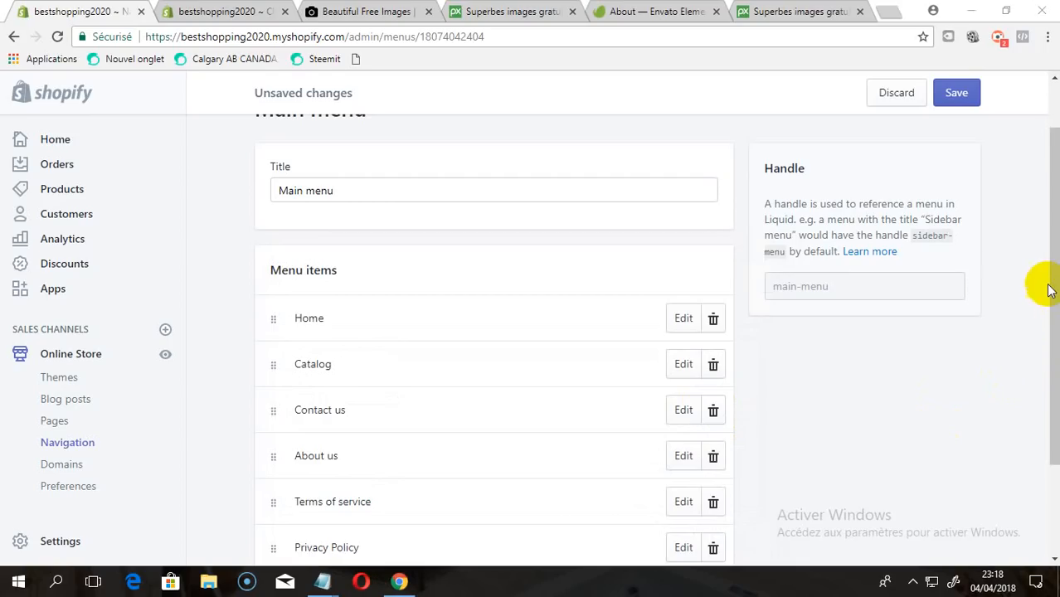
Rename the Main menu's "Catalog" item to "Products", keeping its link to all products.
{"action": "scroll", "coordinate": [1041, 284], "scroll_direction": "down", "scroll_amount": 1}
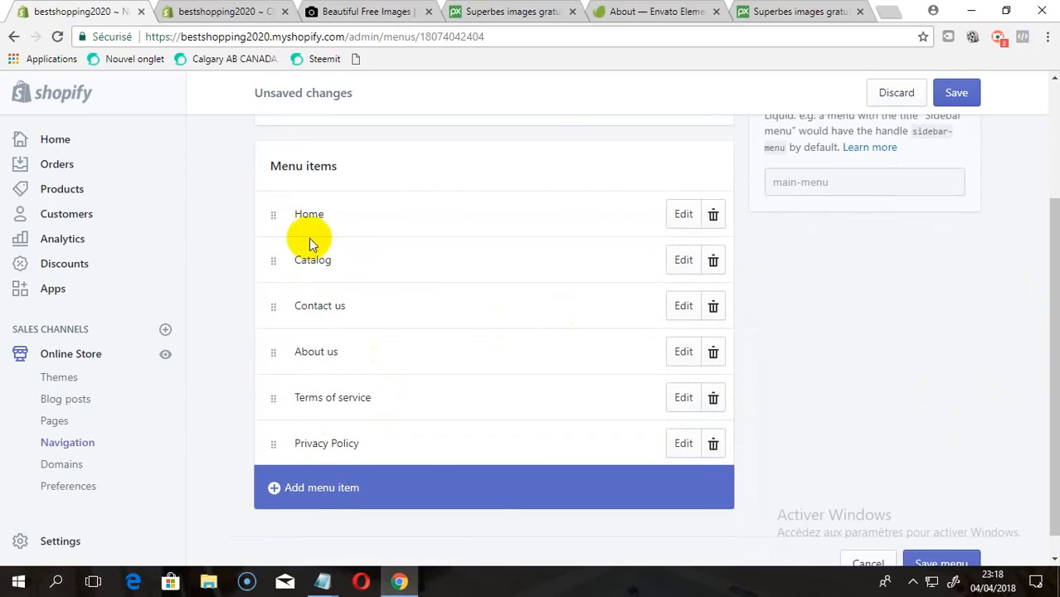
{"action": "double_click", "coordinate": [310, 215]}
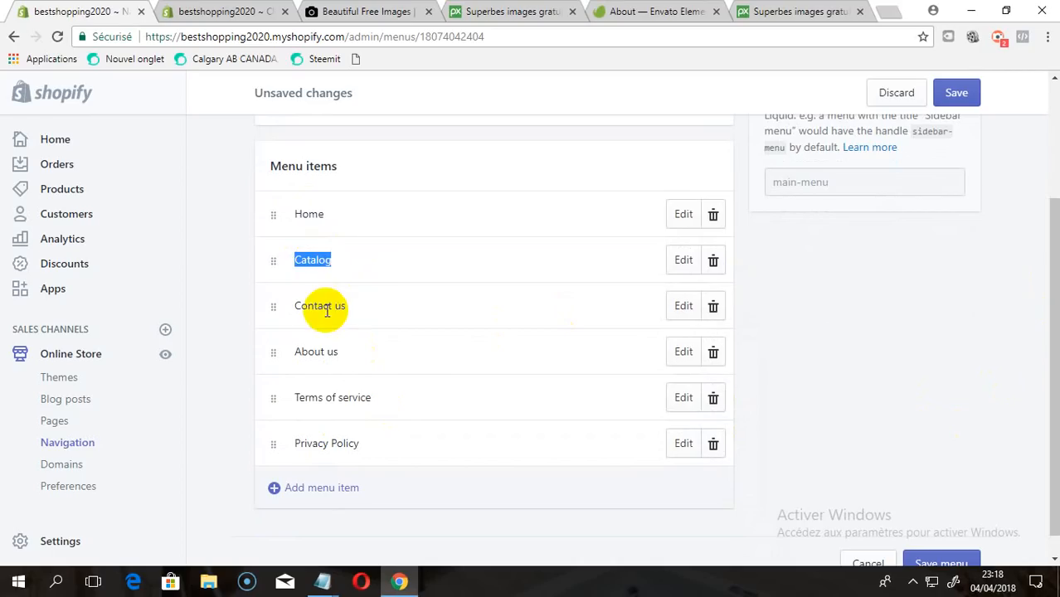
{"action": "double_click", "coordinate": [318, 262]}
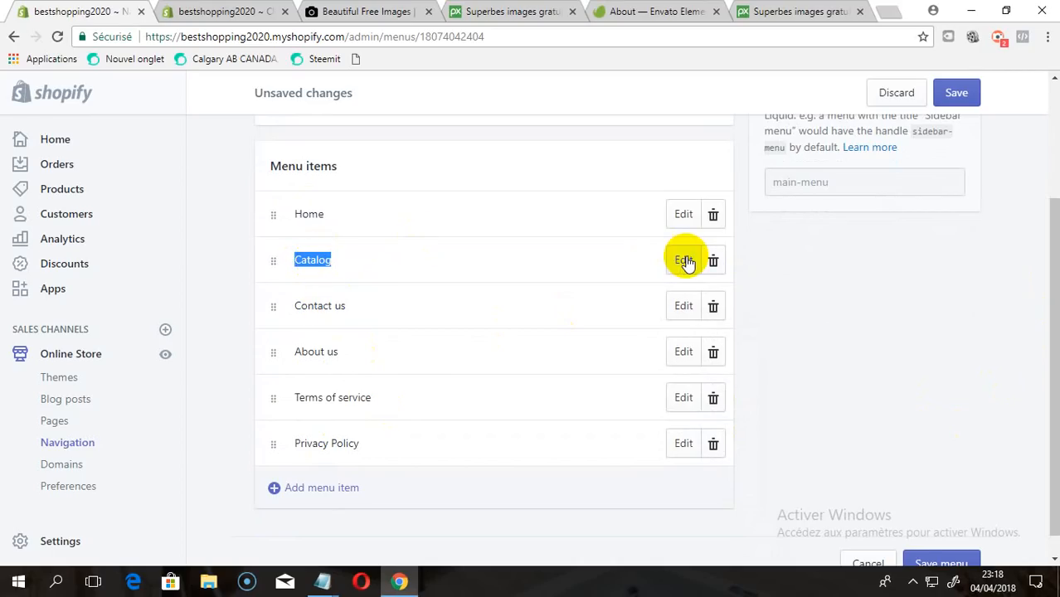
{"action": "left_click", "coordinate": [683, 262]}
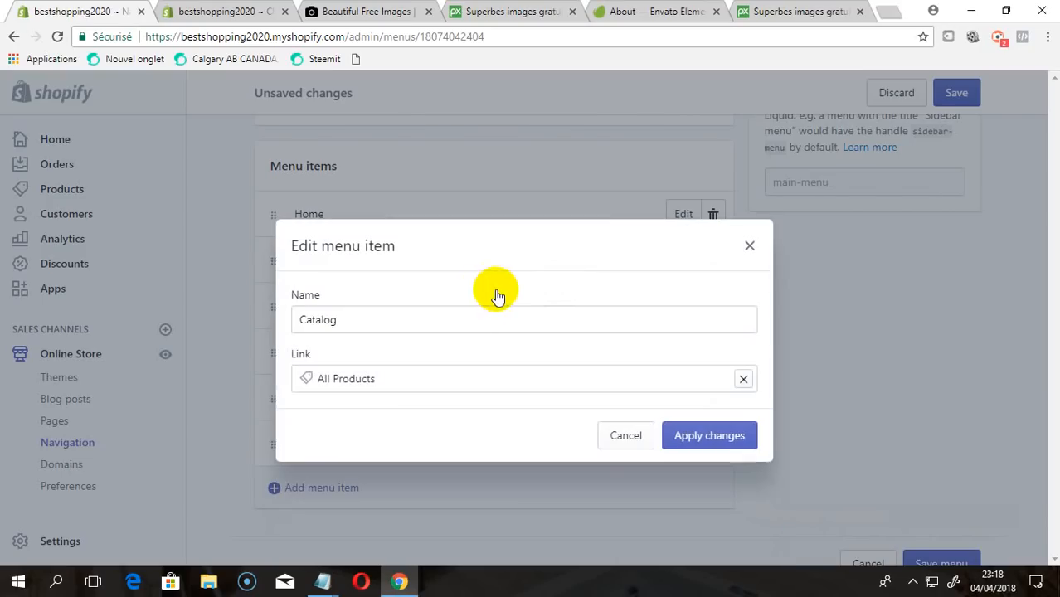
{"action": "left_click", "coordinate": [455, 326]}
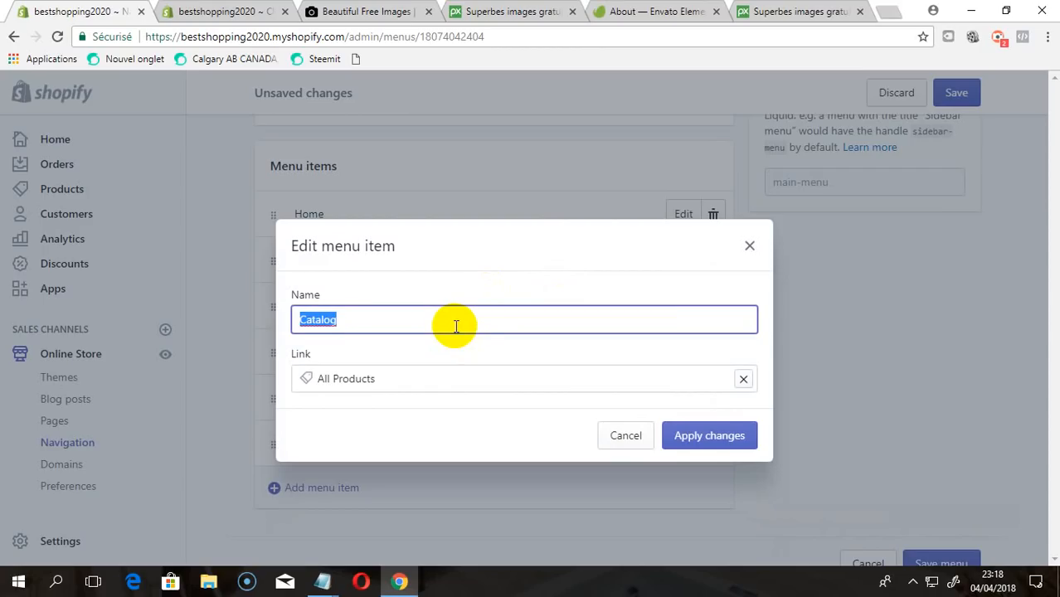
{"action": "type", "text": "Products"}
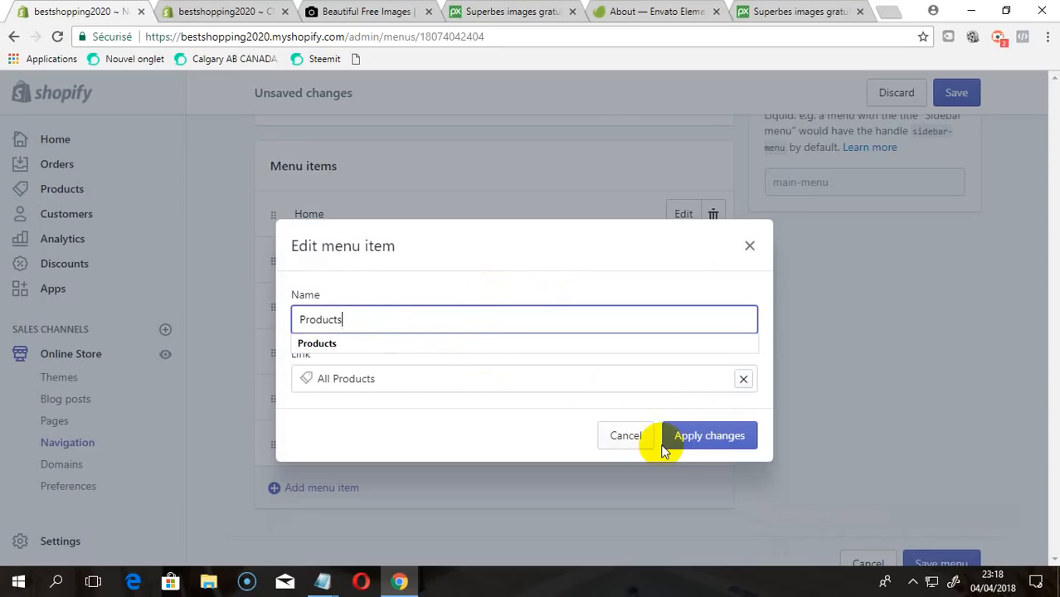
{"action": "left_click", "coordinate": [693, 444]}
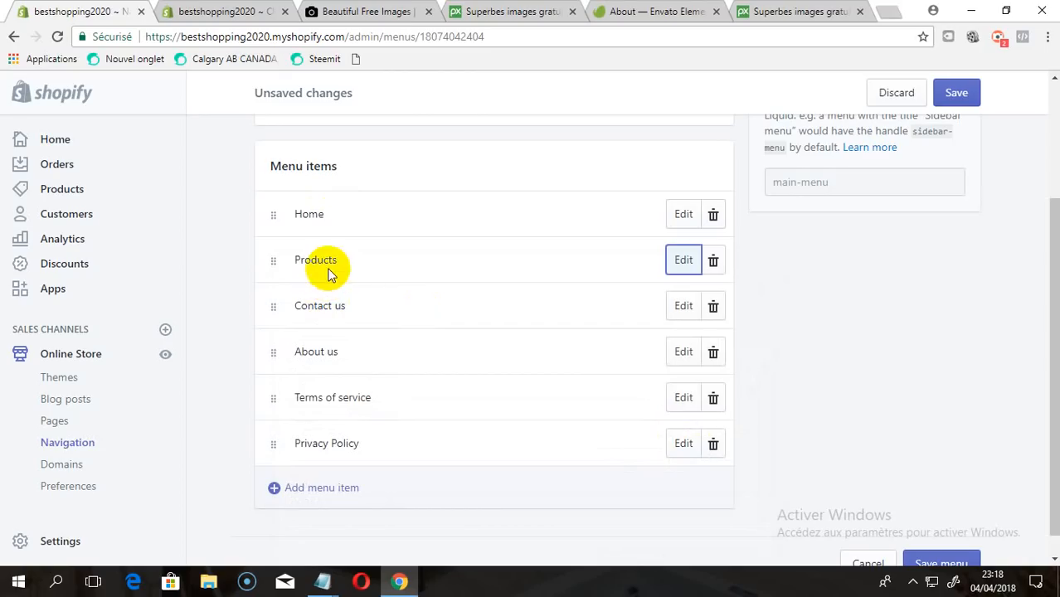
{"action": "left_click", "coordinate": [332, 349]}
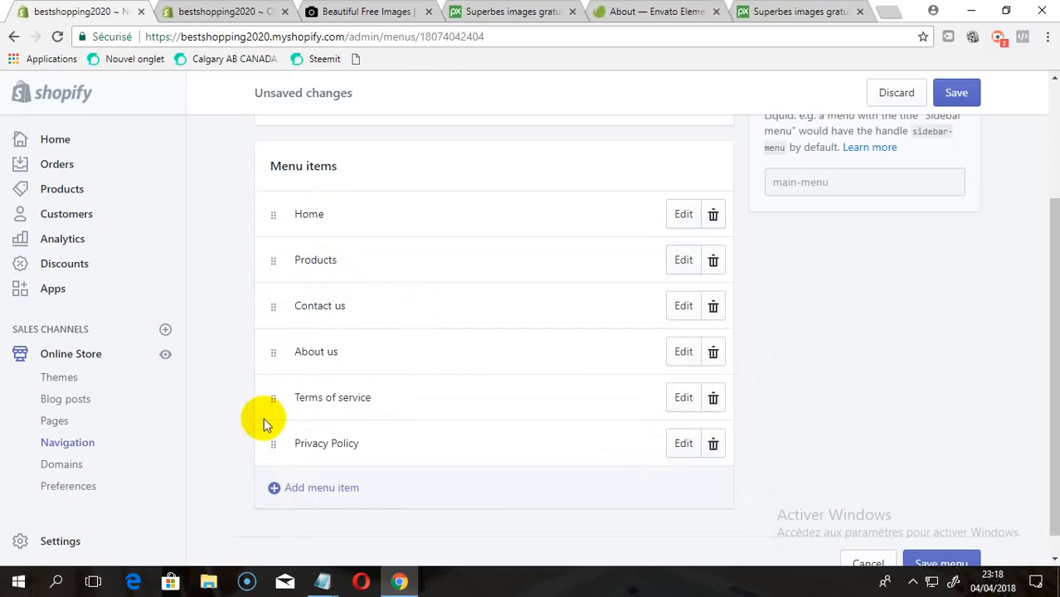
Remove the "Terms of service" and "Privacy Policy" items from the Main menu, then save it and return to the store's list of menus.
{"action": "left_click", "coordinate": [713, 401]}
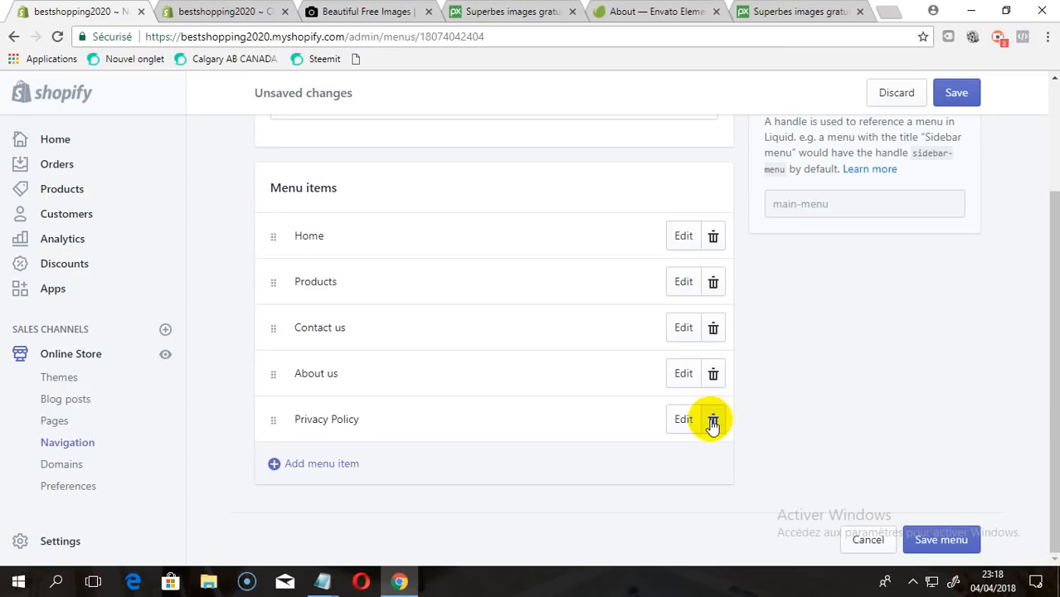
{"action": "left_click", "coordinate": [712, 422]}
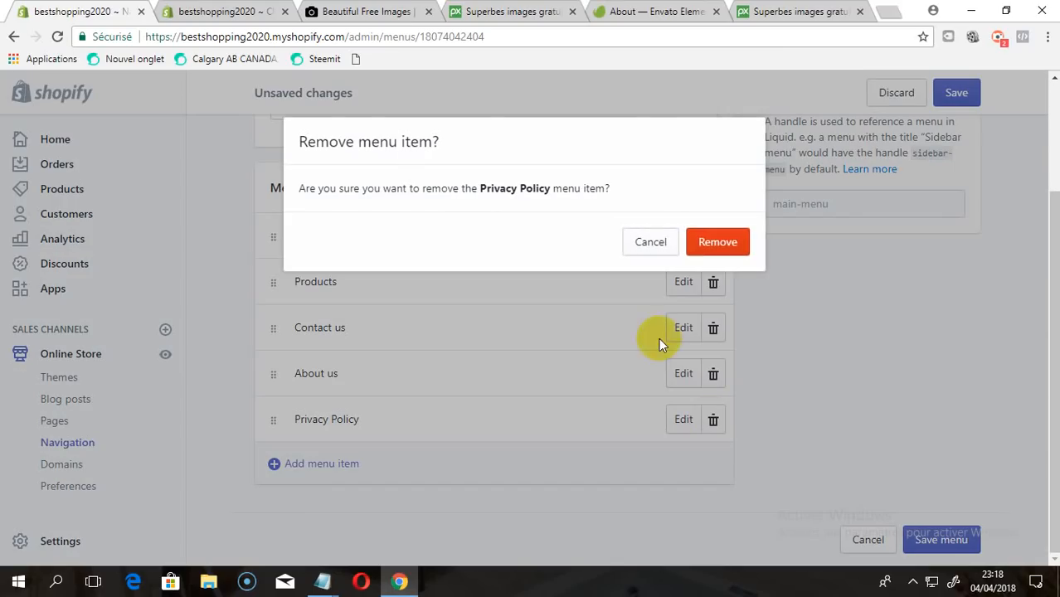
{"action": "left_click", "coordinate": [718, 243]}
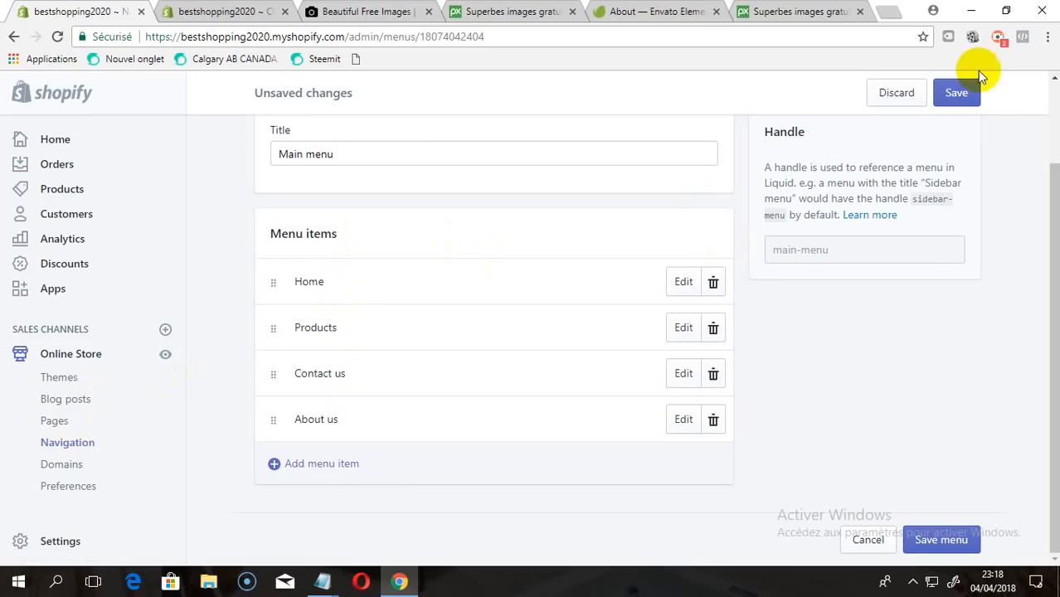
{"action": "left_click", "coordinate": [972, 94]}
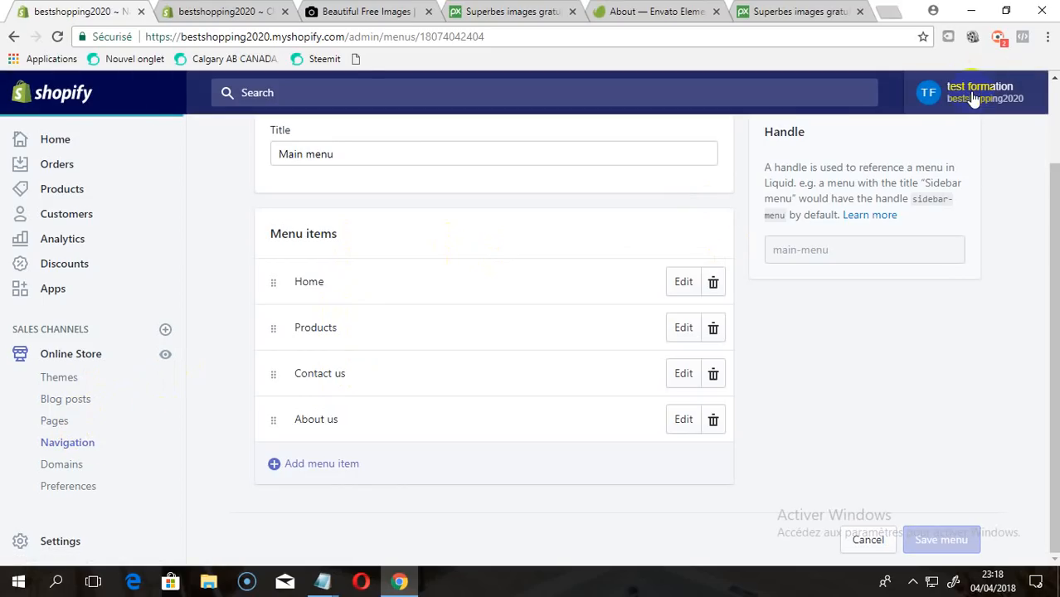
{"action": "left_click", "coordinate": [75, 446]}
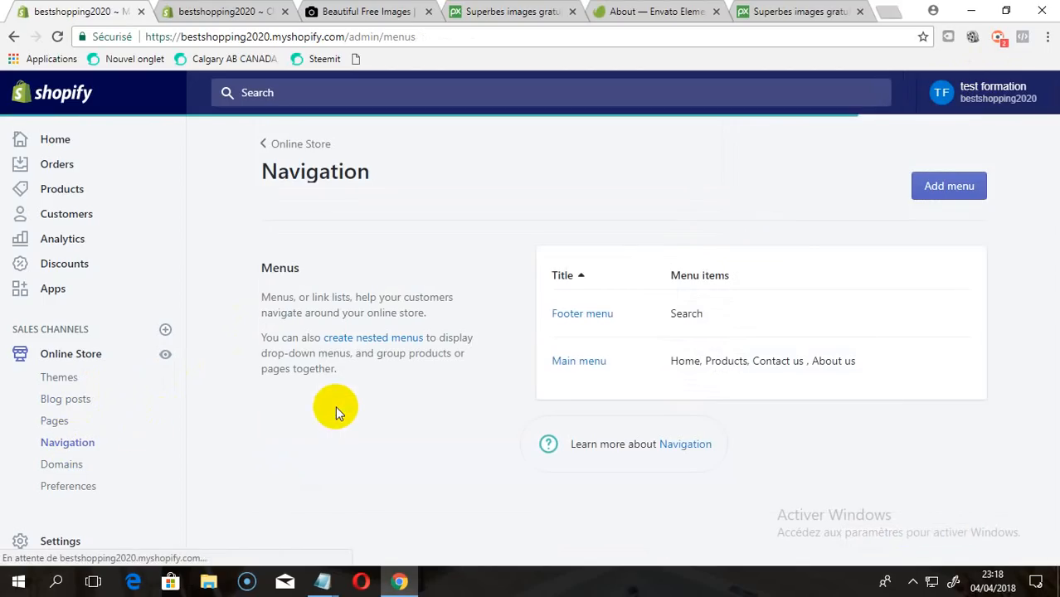
Add a "Contact us" item linked to the Contact Us page to the Footer menu, and save the menu.
{"action": "left_click", "coordinate": [585, 317]}
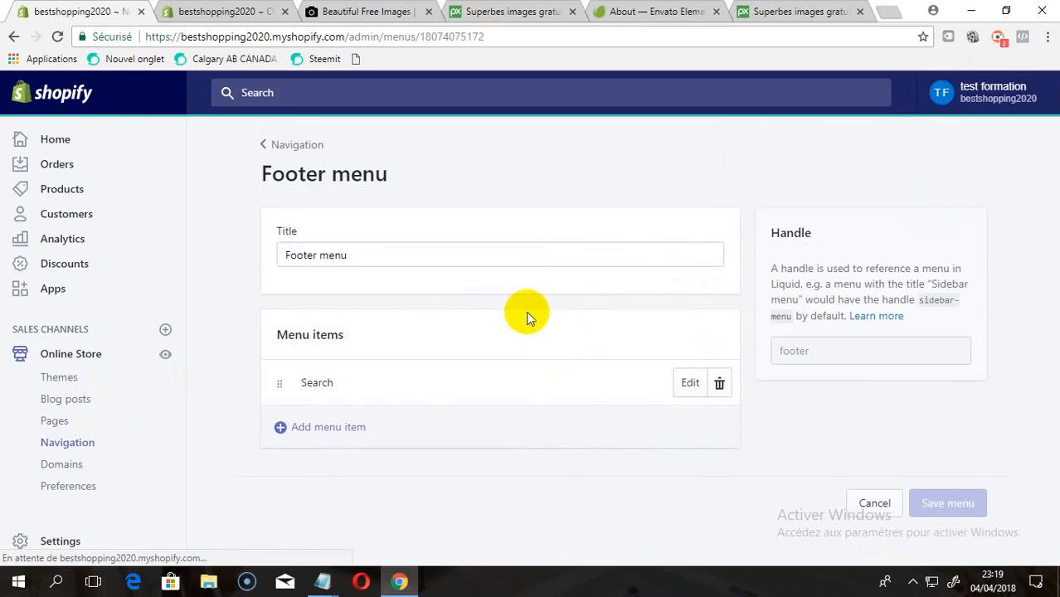
{"action": "left_click", "coordinate": [359, 427]}
{"action": "left_click", "coordinate": [352, 320]}
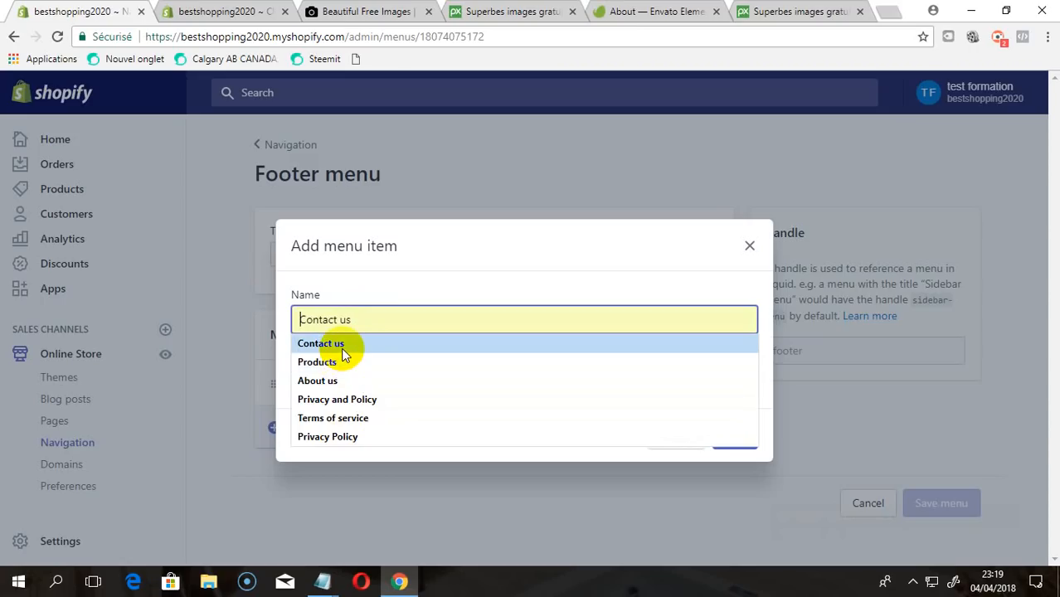
{"action": "left_click", "coordinate": [344, 354]}
{"action": "left_click", "coordinate": [355, 376]}
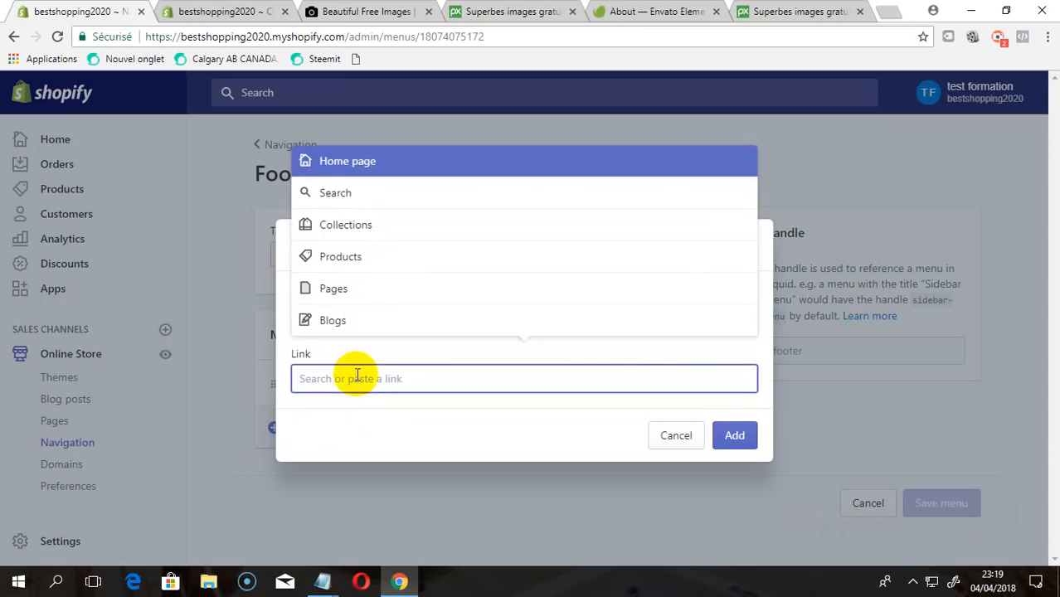
{"action": "left_click", "coordinate": [376, 286]}
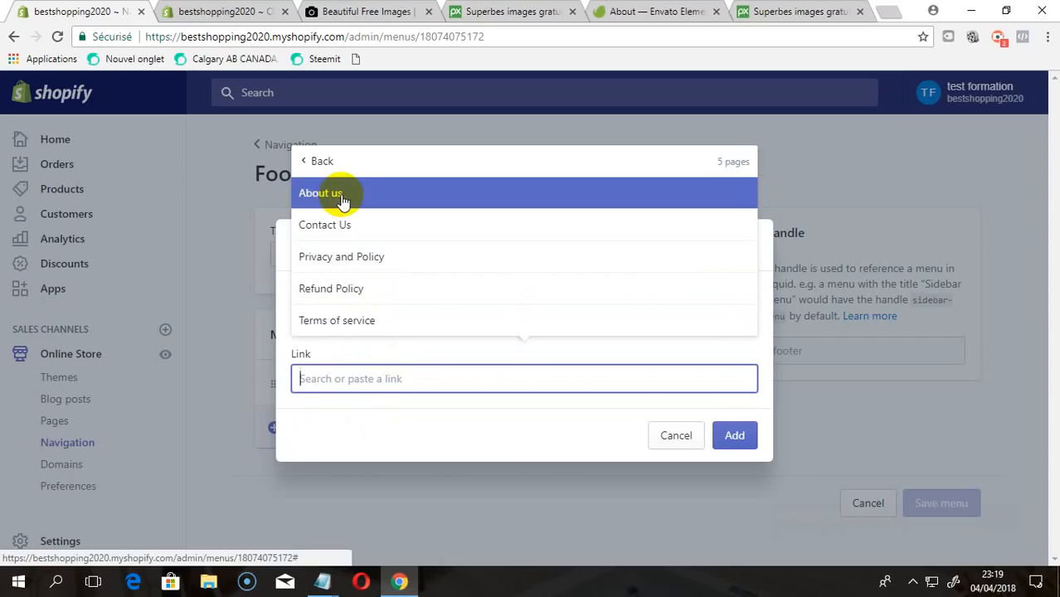
{"action": "left_click", "coordinate": [332, 225]}
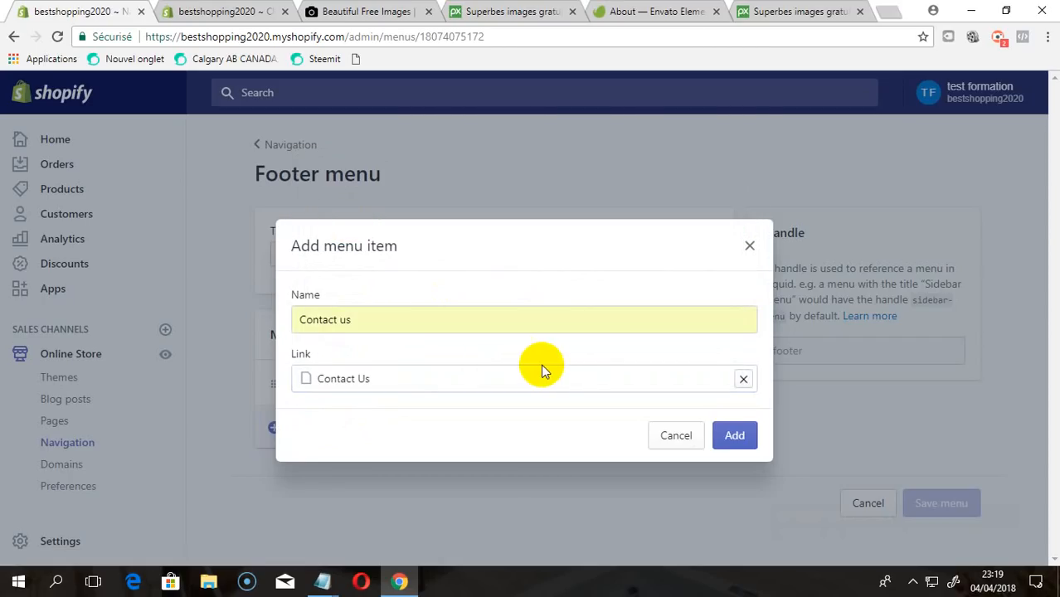
{"action": "left_click", "coordinate": [734, 436]}
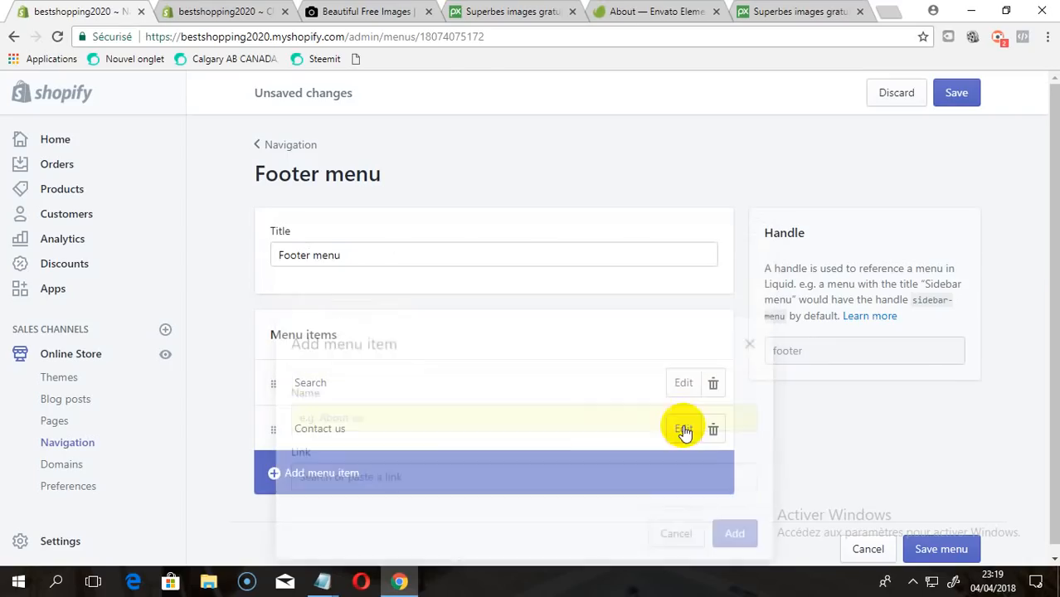
{"action": "left_click", "coordinate": [954, 92]}
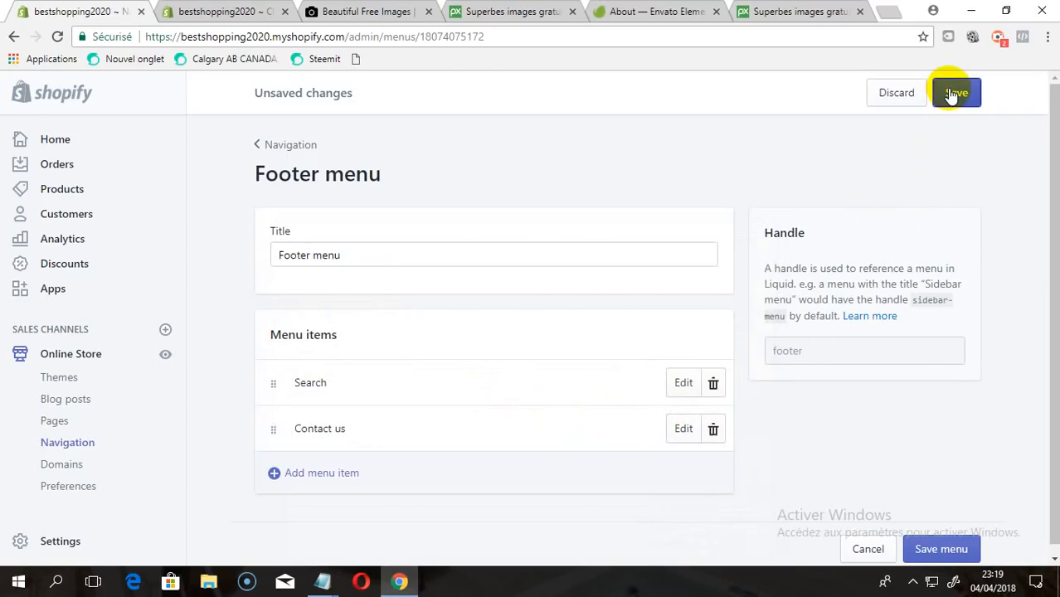
{"action": "left_click", "coordinate": [328, 480]}
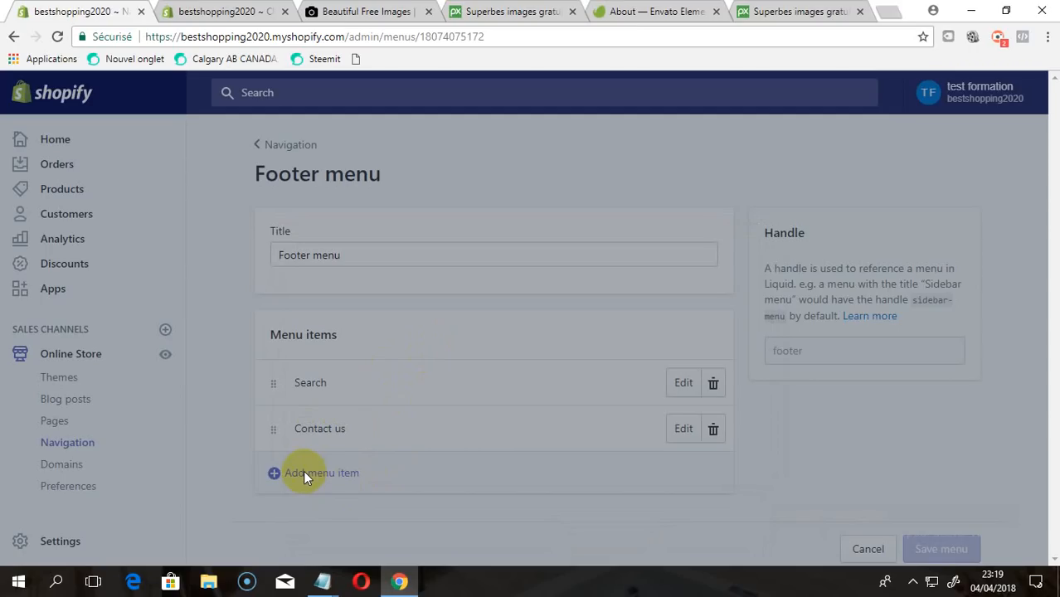
{"action": "left_click", "coordinate": [489, 36]}
{"action": "key", "text": "Return"}
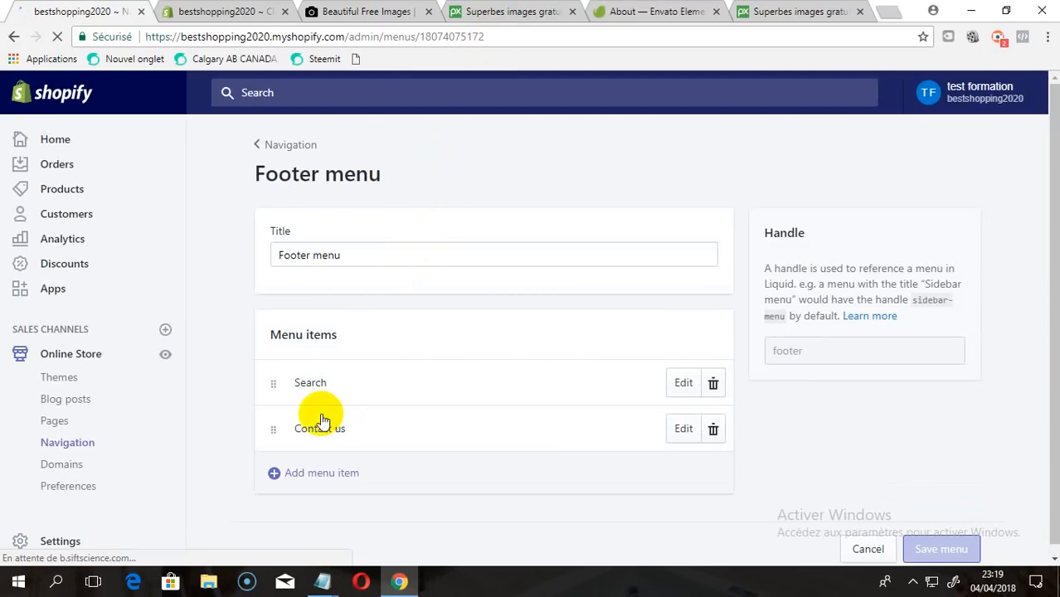
Add a "Privacy and Policy" item to the Footer menu, linked to the Privacy and Policy page.
{"action": "left_click", "coordinate": [315, 466]}
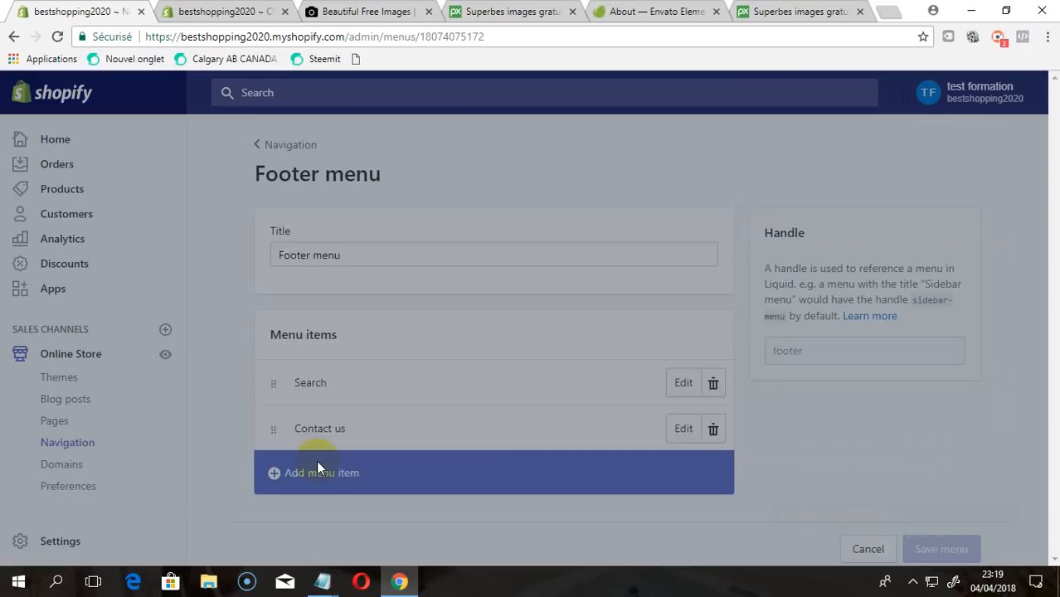
{"action": "left_click", "coordinate": [392, 324]}
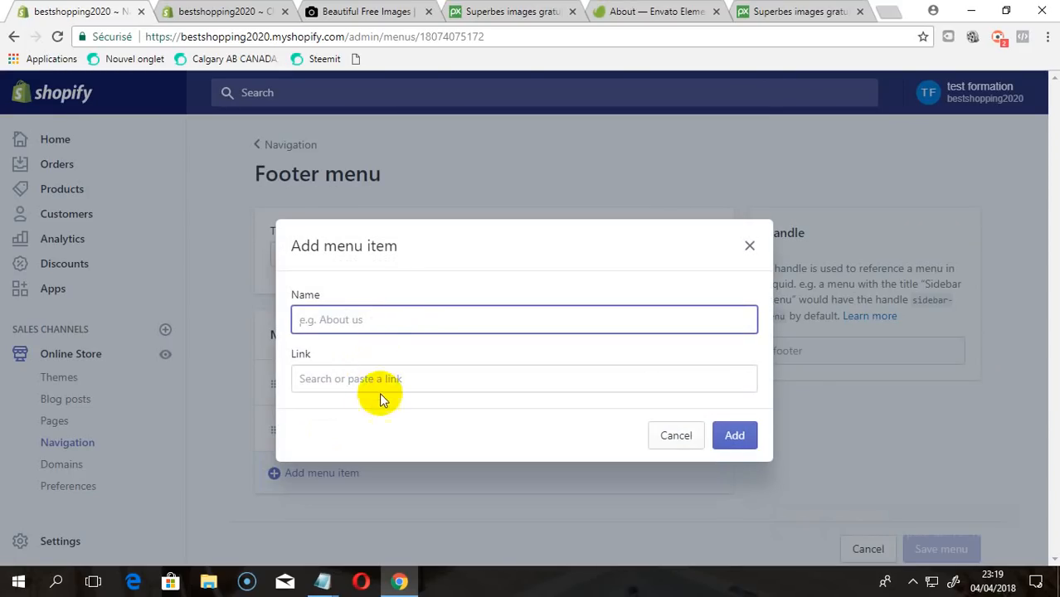
{"action": "left_click", "coordinate": [384, 322]}
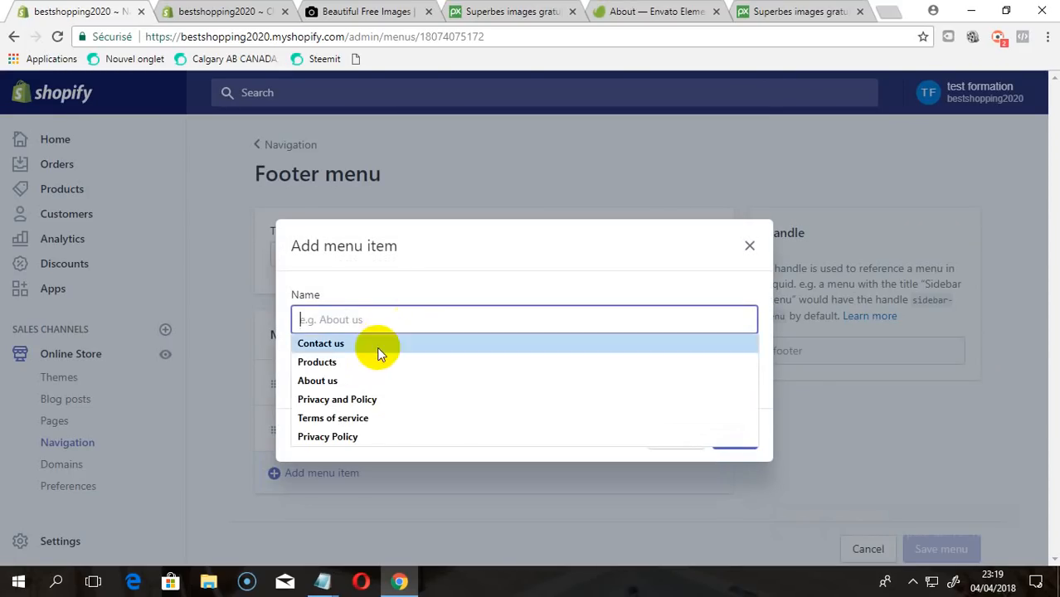
{"action": "left_click", "coordinate": [360, 403]}
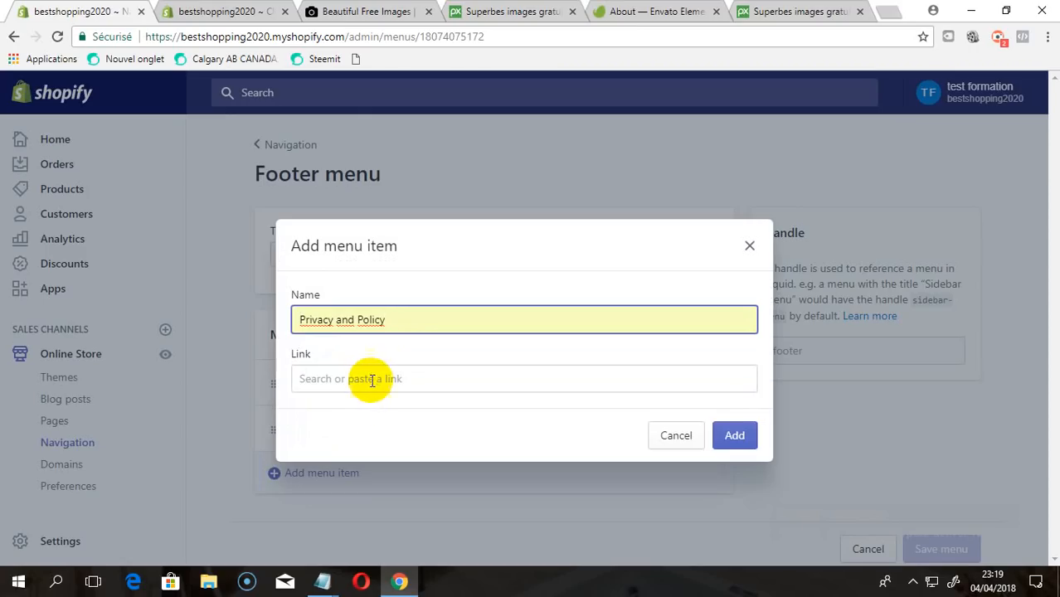
{"action": "left_click", "coordinate": [372, 378]}
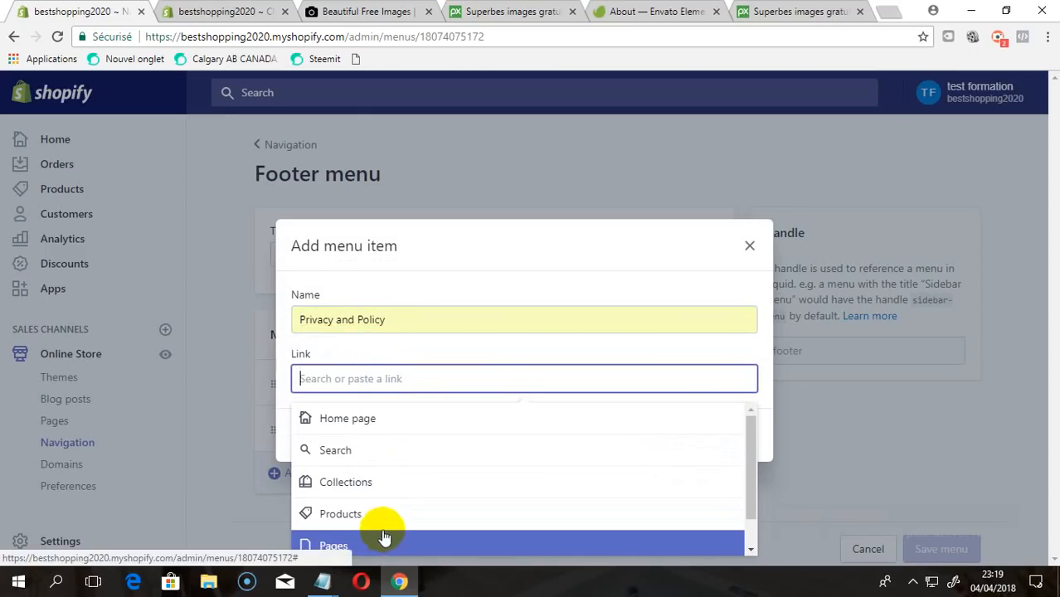
{"action": "left_click", "coordinate": [379, 541]}
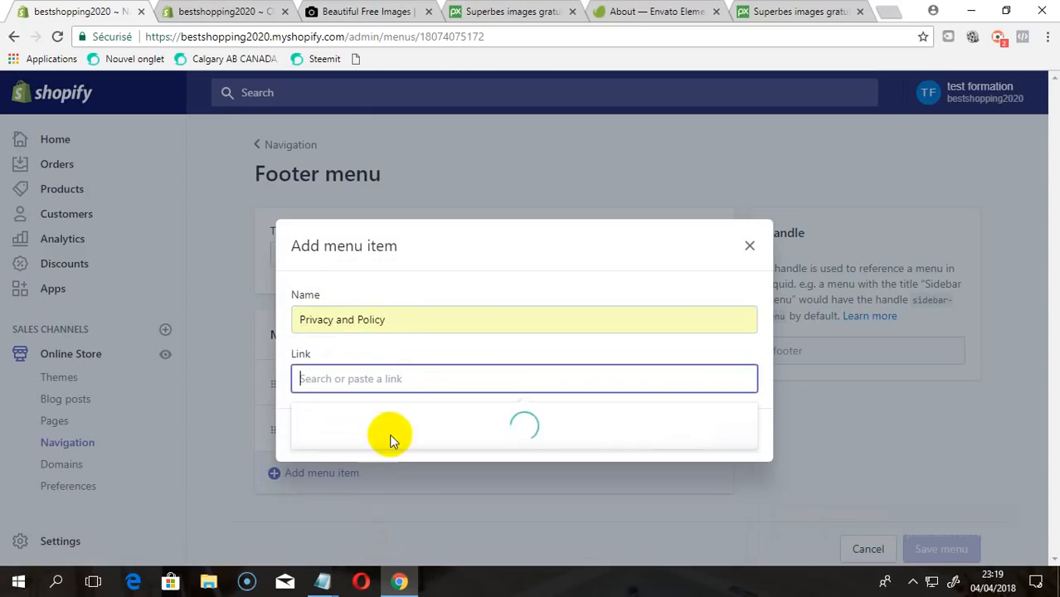
{"action": "left_click", "coordinate": [388, 523]}
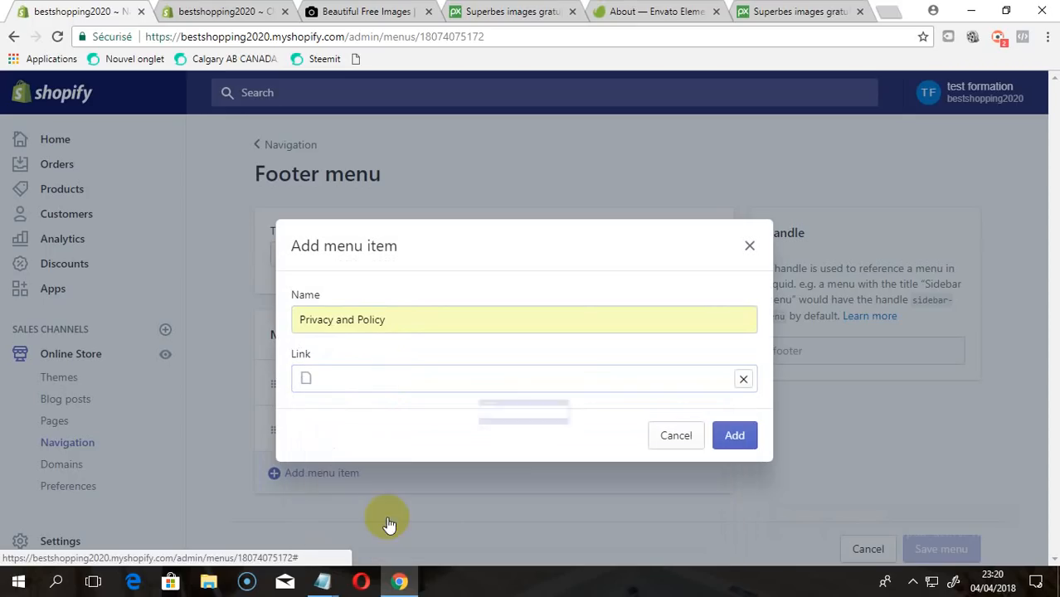
{"action": "left_click", "coordinate": [743, 442]}
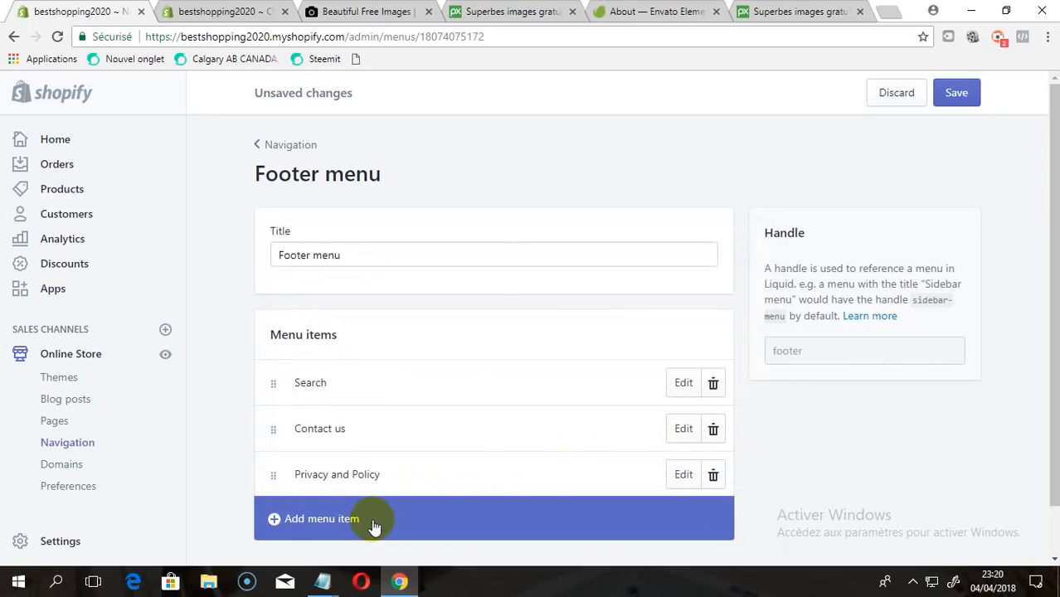
Add a "Terms of service" item to the Footer menu, linked to the Terms of service page.
{"action": "left_click", "coordinate": [374, 522]}
{"action": "left_click", "coordinate": [386, 318]}
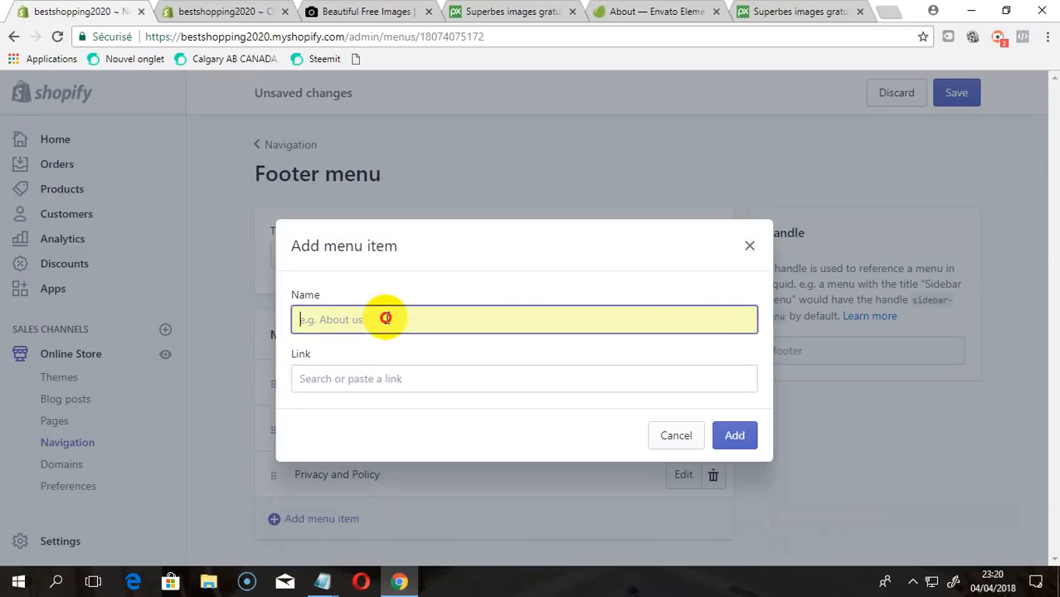
{"action": "left_click", "coordinate": [358, 421]}
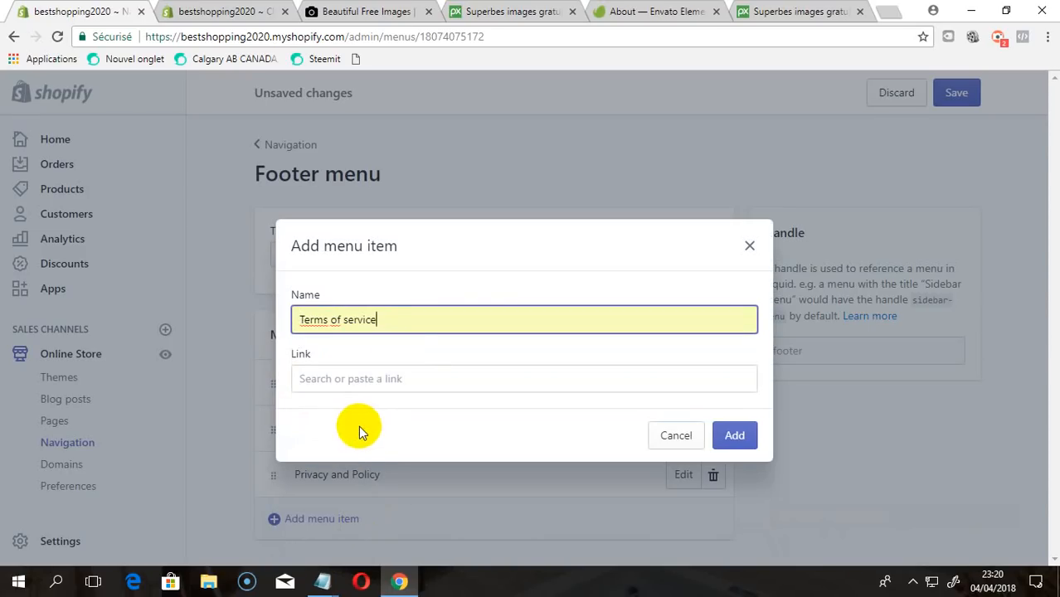
{"action": "left_click", "coordinate": [403, 377]}
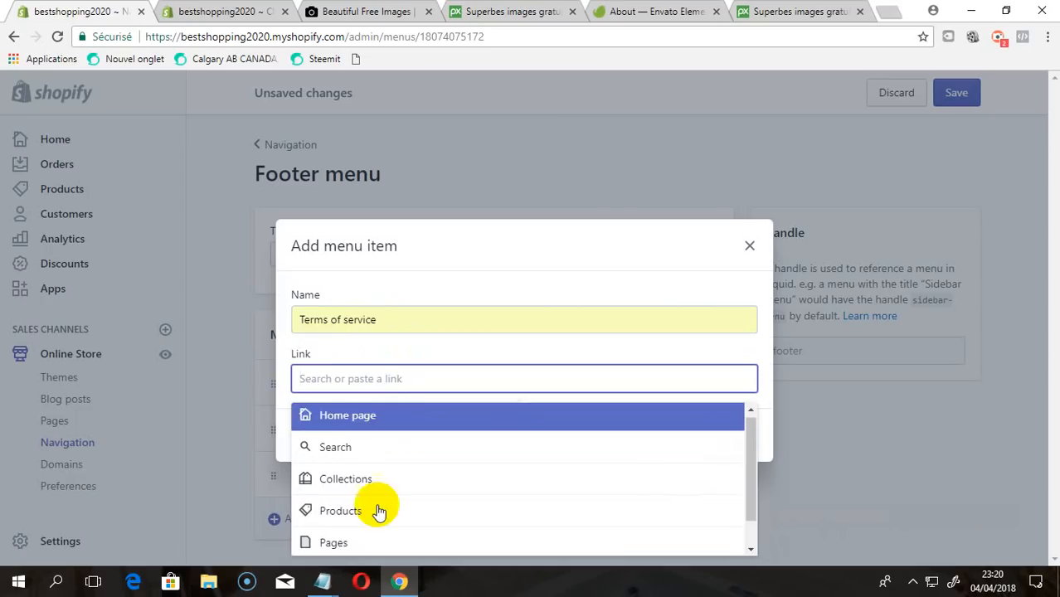
{"action": "left_click", "coordinate": [751, 539]}
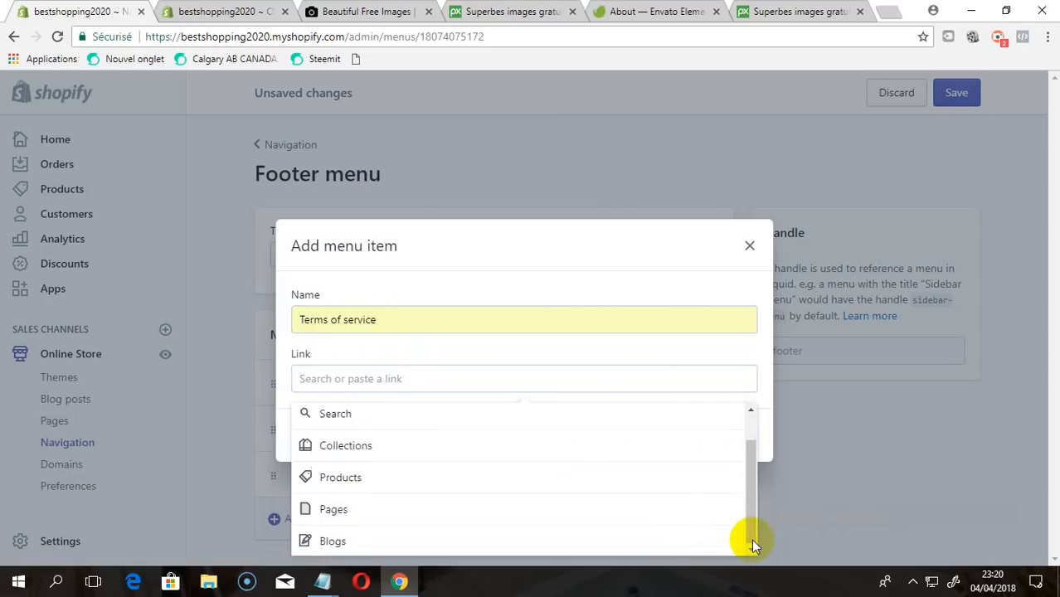
{"action": "left_click", "coordinate": [654, 514]}
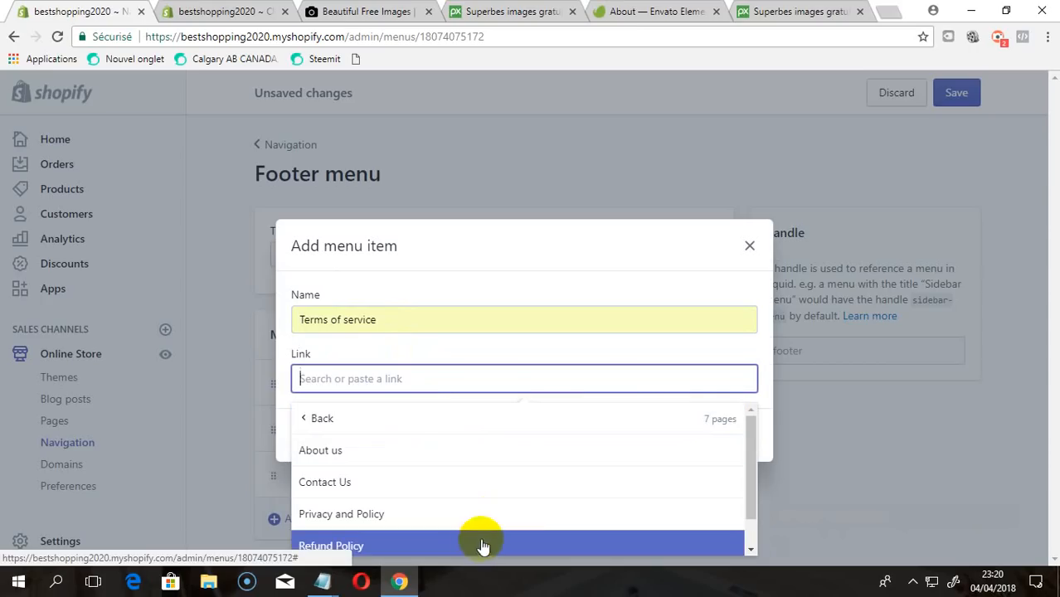
{"action": "left_click", "coordinate": [750, 533]}
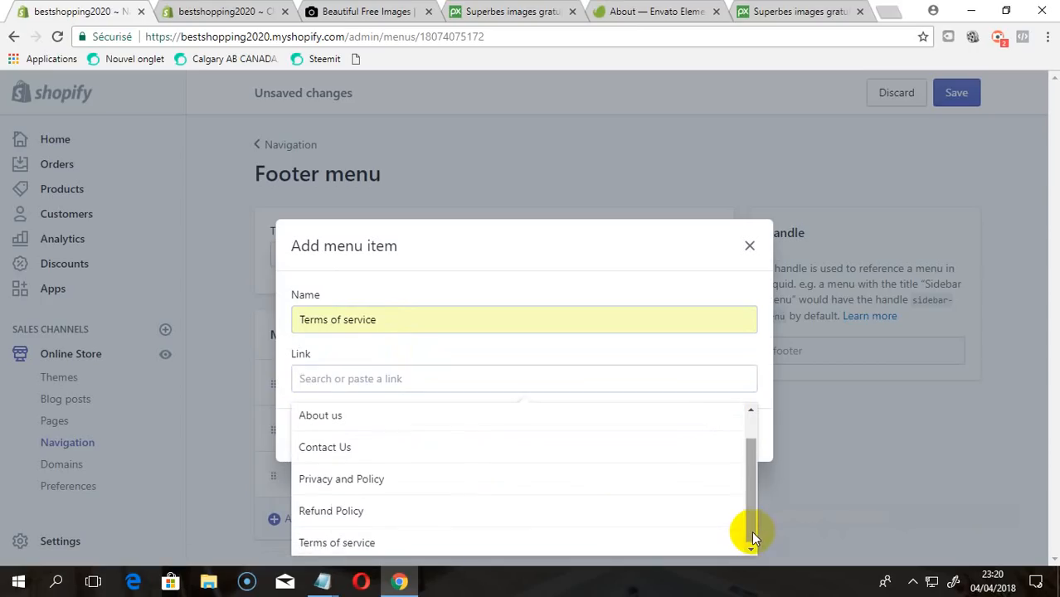
{"action": "left_click", "coordinate": [610, 537]}
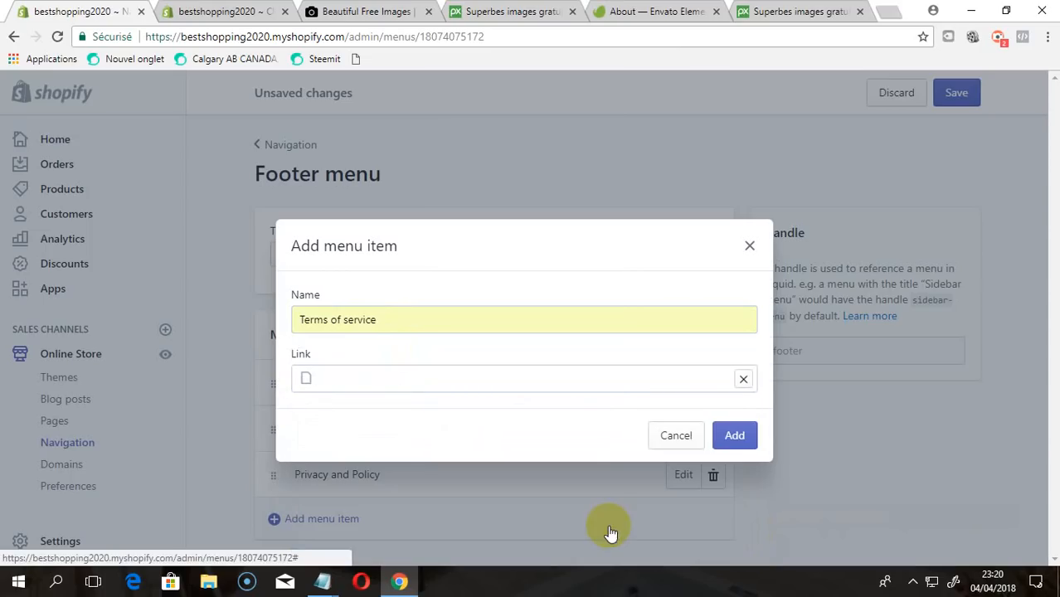
{"action": "left_click", "coordinate": [744, 446]}
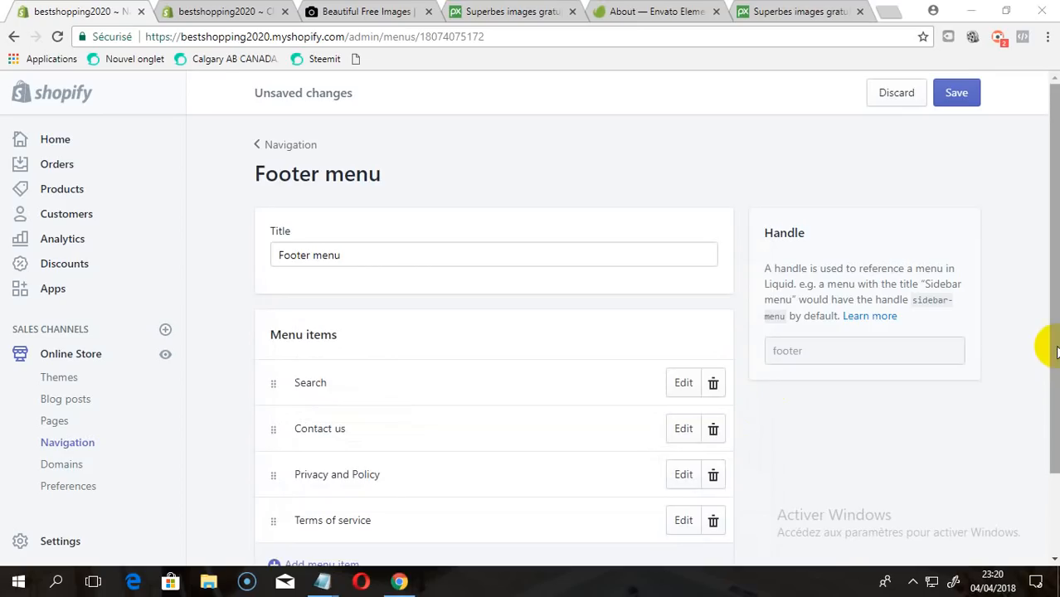
Review the Footer menu's items and save the menu.
{"action": "scroll", "coordinate": [1040, 357], "scroll_direction": "down", "scroll_amount": 1}
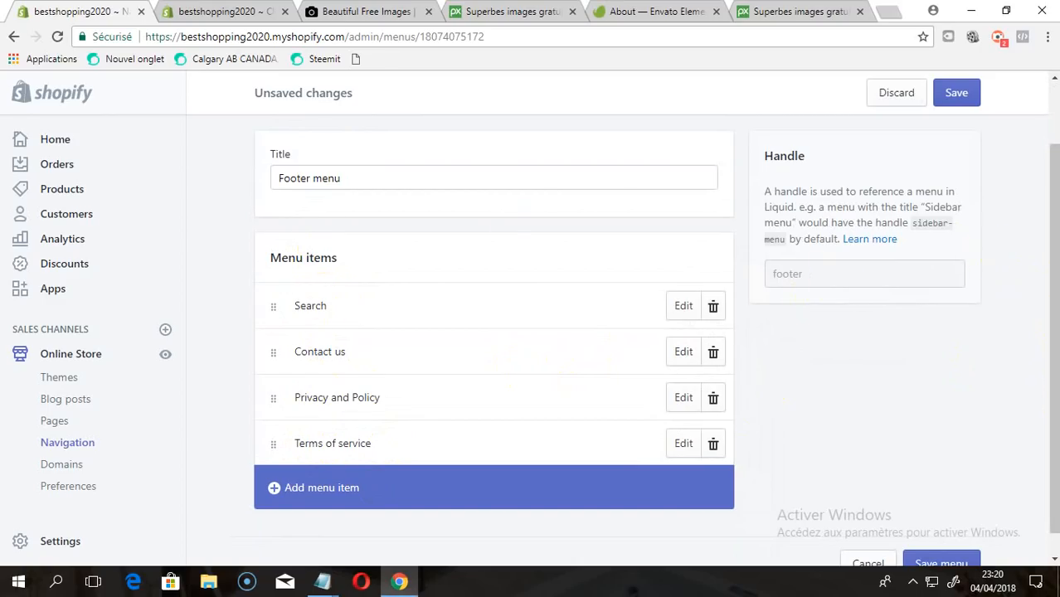
{"action": "left_click", "coordinate": [1047, 252]}
{"action": "scroll", "coordinate": [1043, 253], "scroll_direction": "up", "scroll_amount": 1}
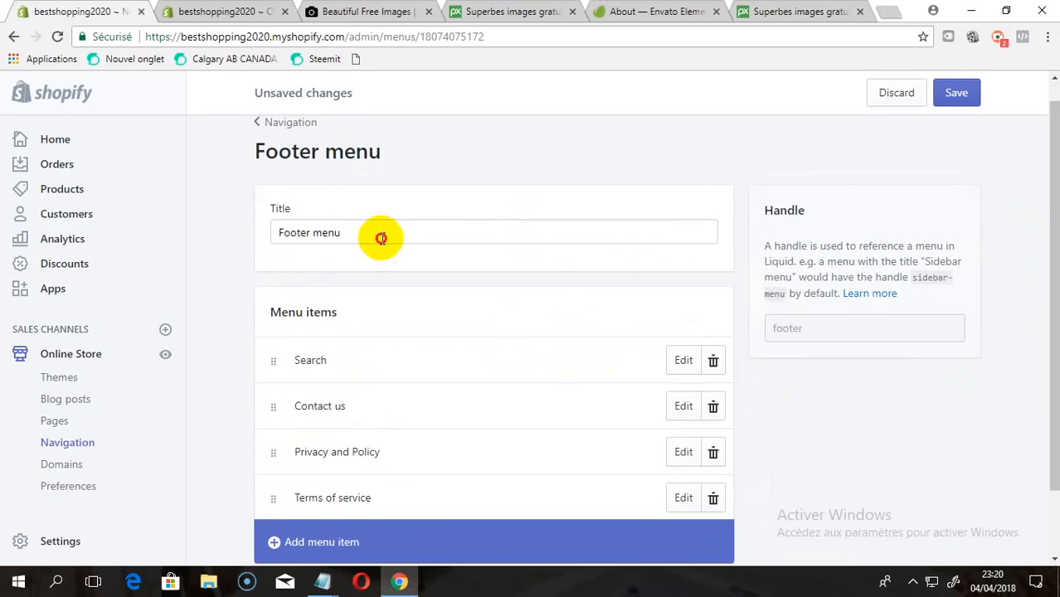
{"action": "left_click", "coordinate": [381, 238]}
{"action": "left_click", "coordinate": [952, 92]}
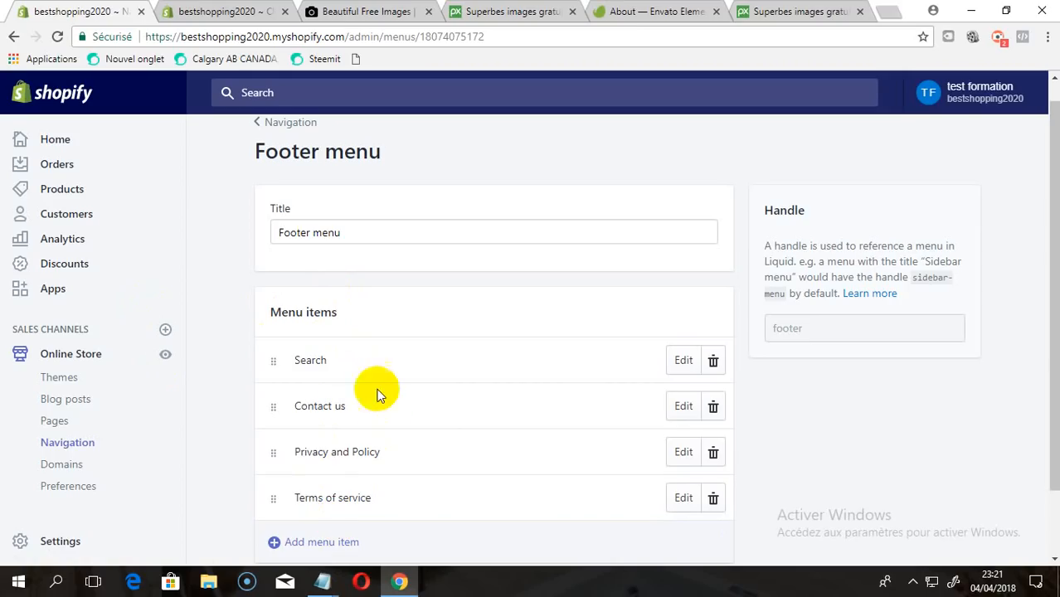
Preview the online store in a new tab, closing the old preview, and check the Contact us page from the main navigation.
{"action": "left_click", "coordinate": [165, 358]}
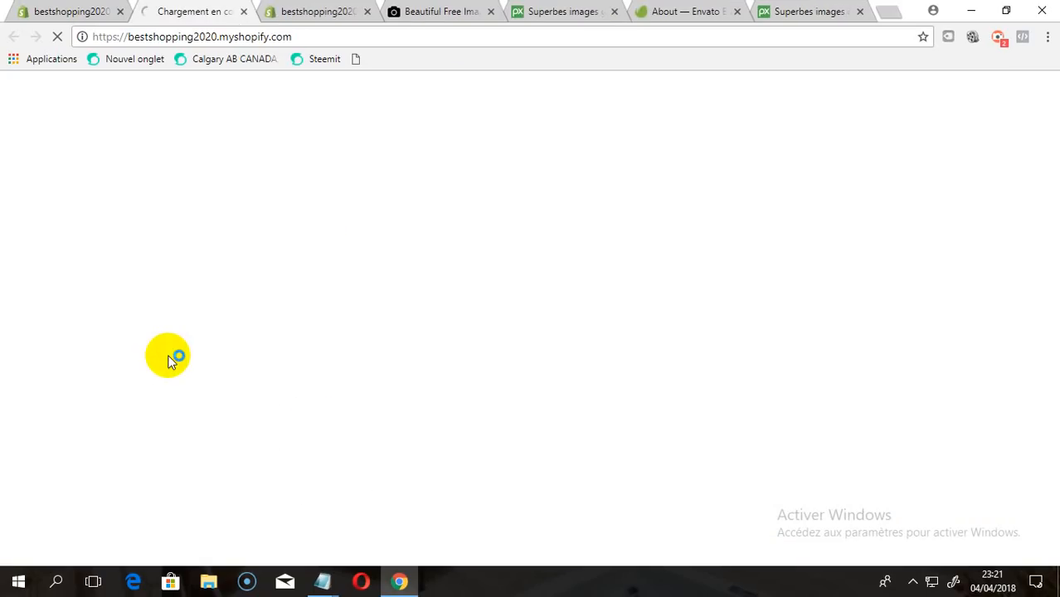
{"action": "left_click", "coordinate": [367, 11]}
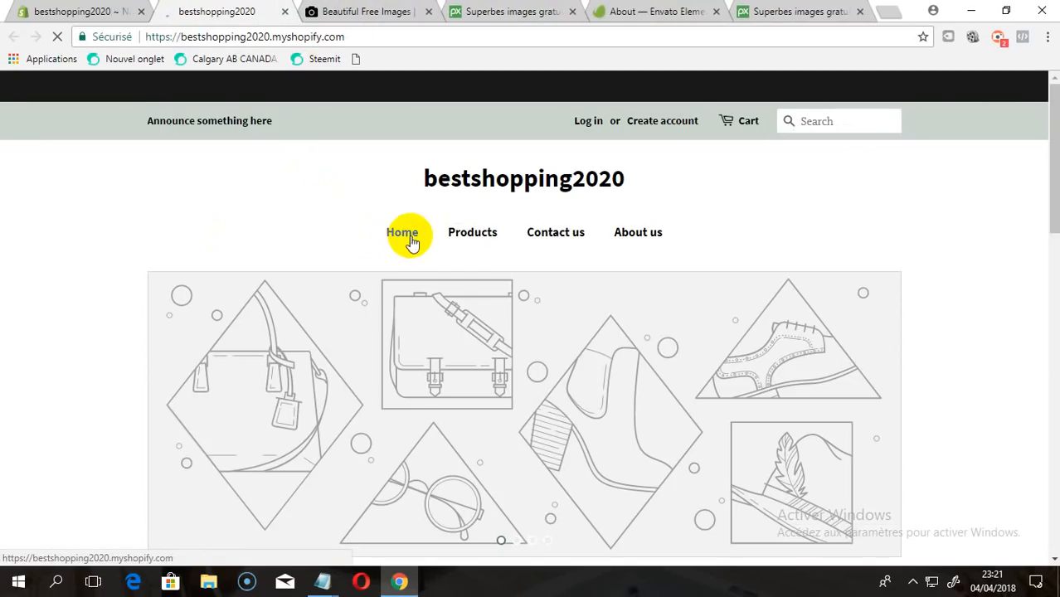
{"action": "left_click", "coordinate": [563, 233]}
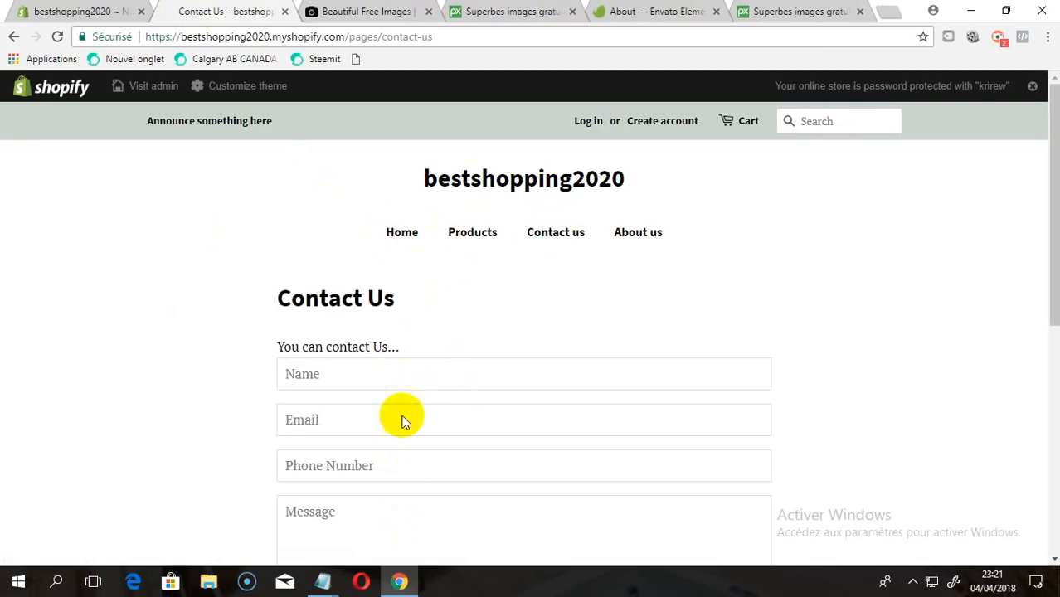
{"action": "triple_click", "coordinate": [367, 346]}
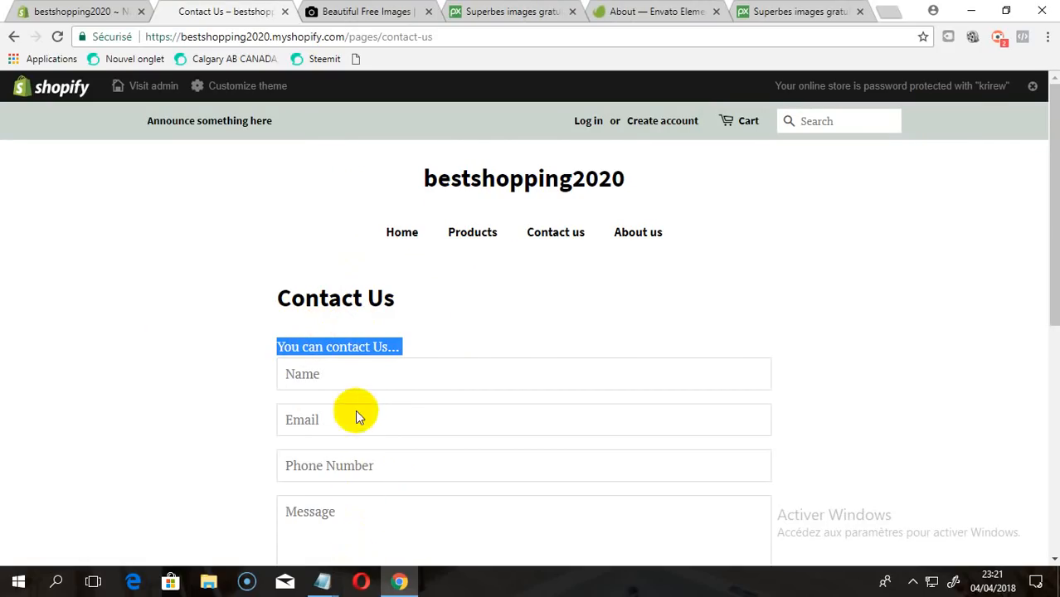
Check the storefront's About us page down to its footer, and follow the footer's Contact us link.
{"action": "left_click", "coordinate": [630, 236]}
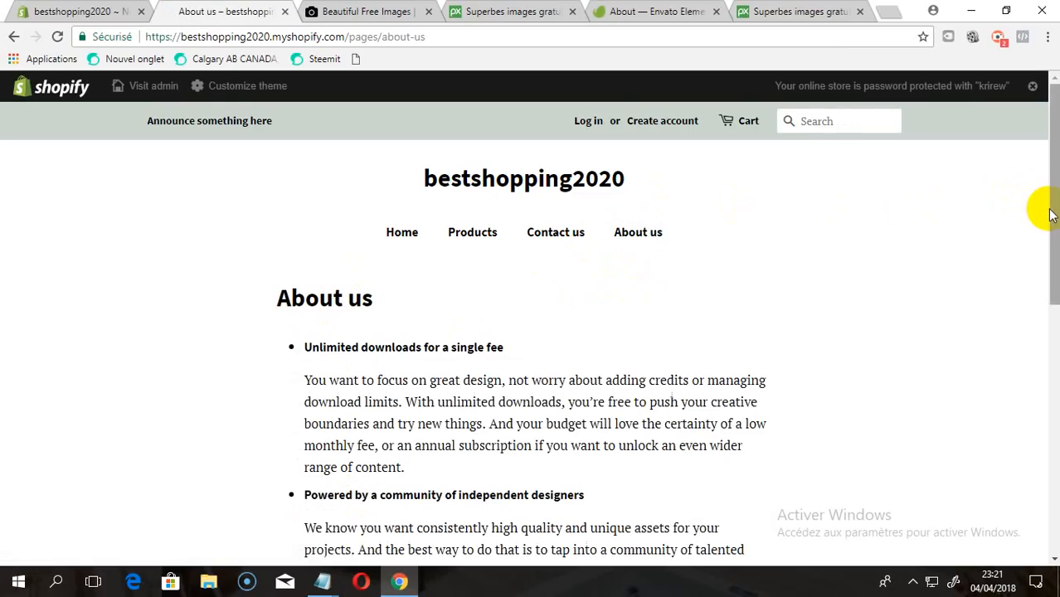
{"action": "left_click_drag", "start_coordinate": [1052, 217], "coordinate": [1050, 466]}
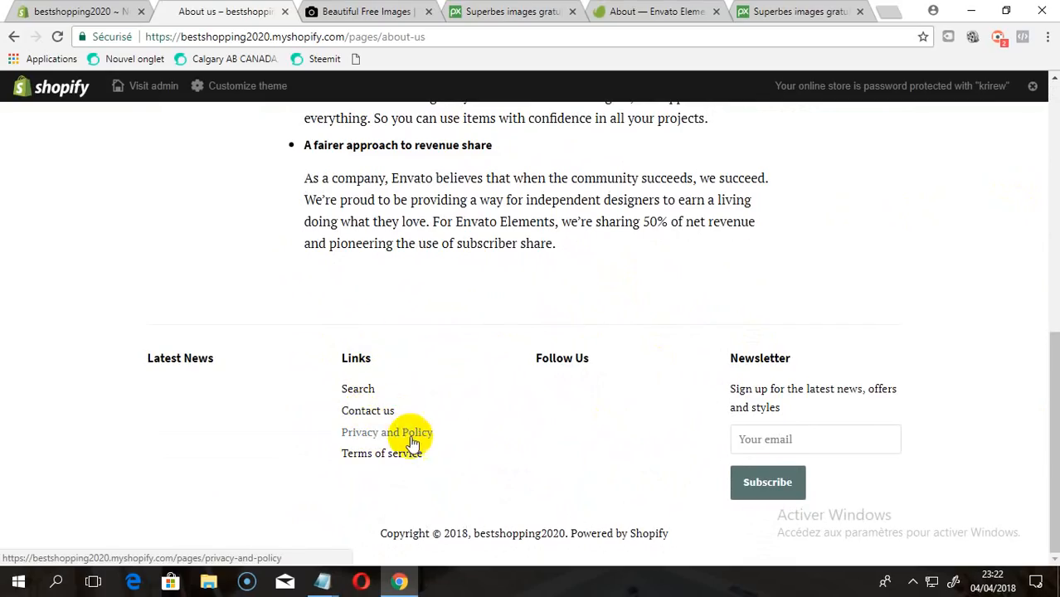
{"action": "left_click", "coordinate": [374, 415]}
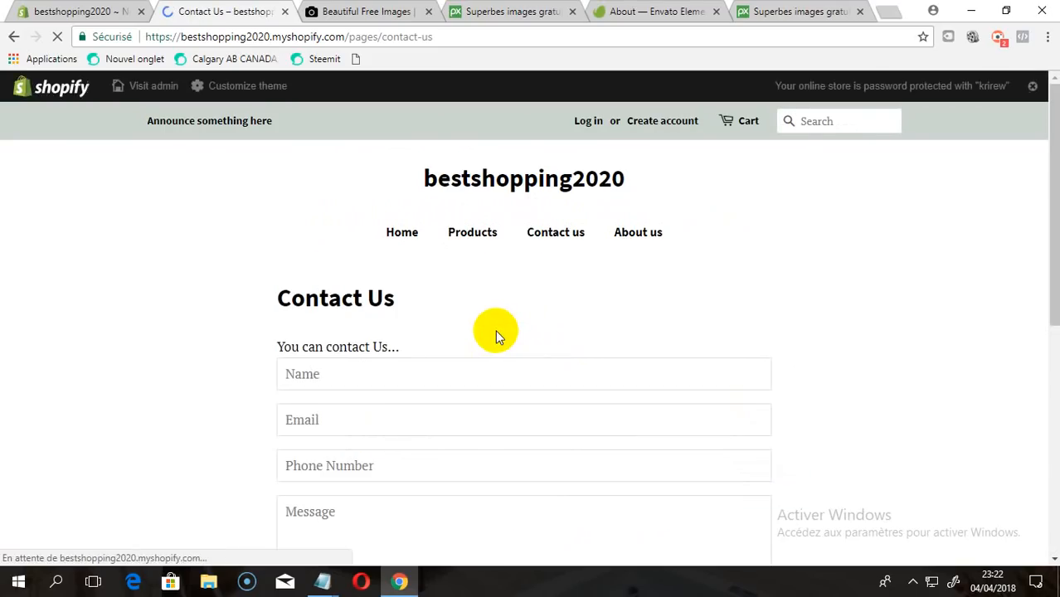
Return to the storefront's About us page, look over it up to the header, and close the extra admin tab.
{"action": "left_click", "coordinate": [12, 38]}
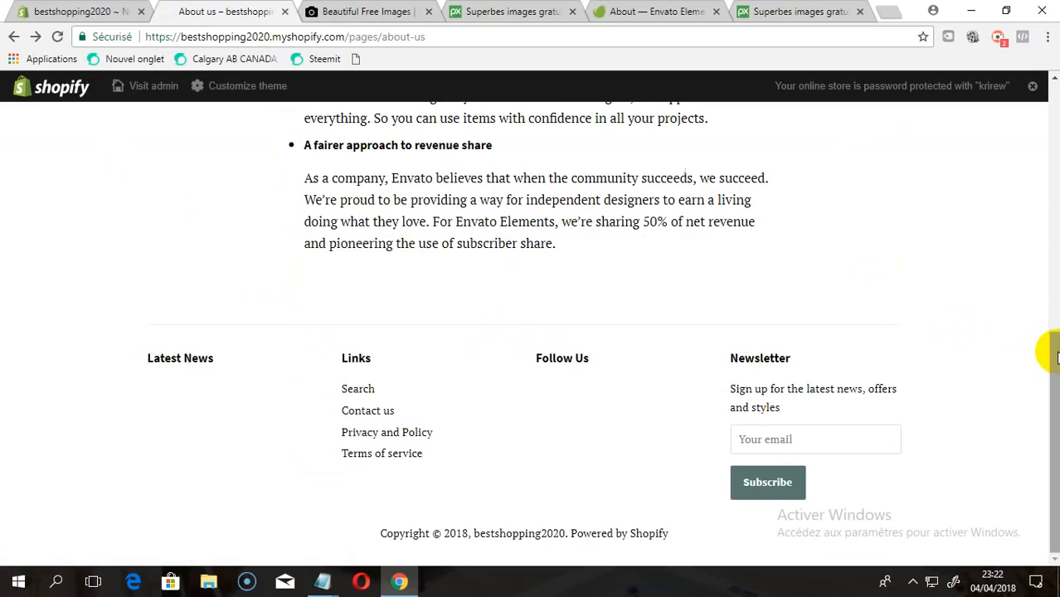
{"action": "left_click_drag", "start_coordinate": [1055, 357], "coordinate": [1010, 106]}
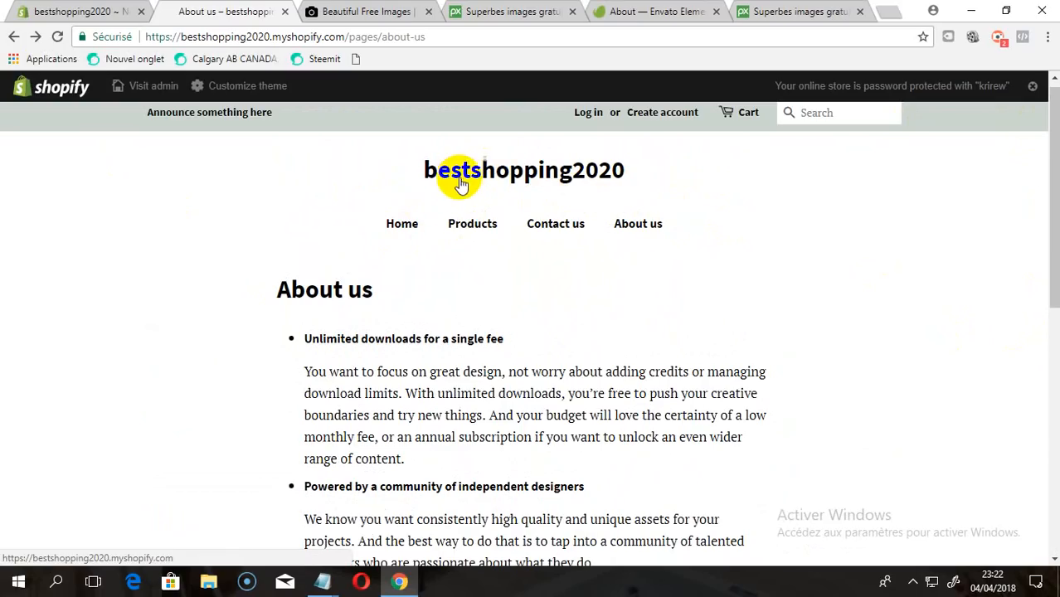
{"action": "left_click", "coordinate": [69, 97]}
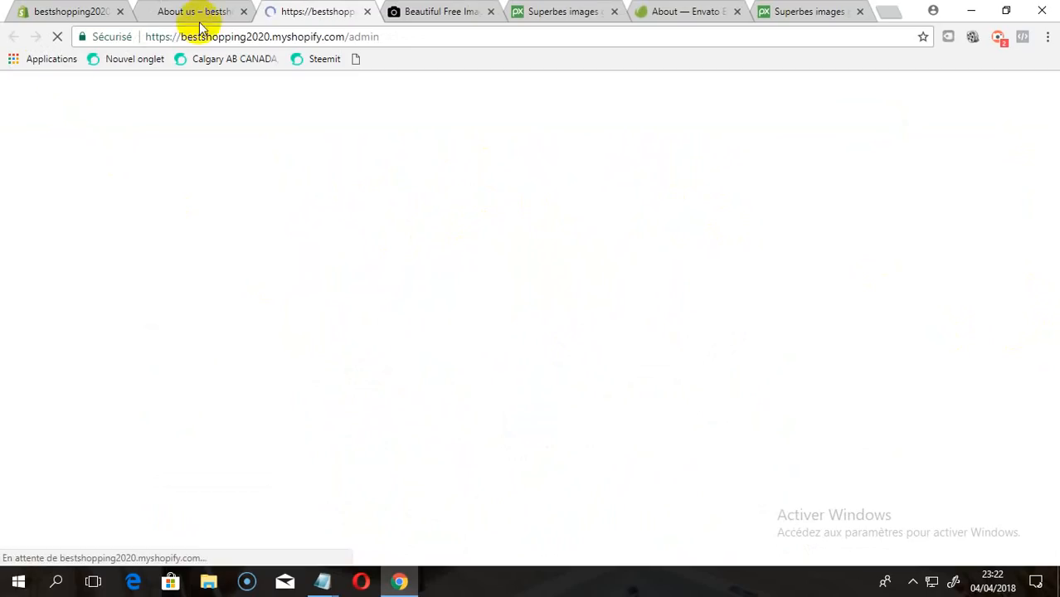
{"action": "left_click", "coordinate": [367, 14]}
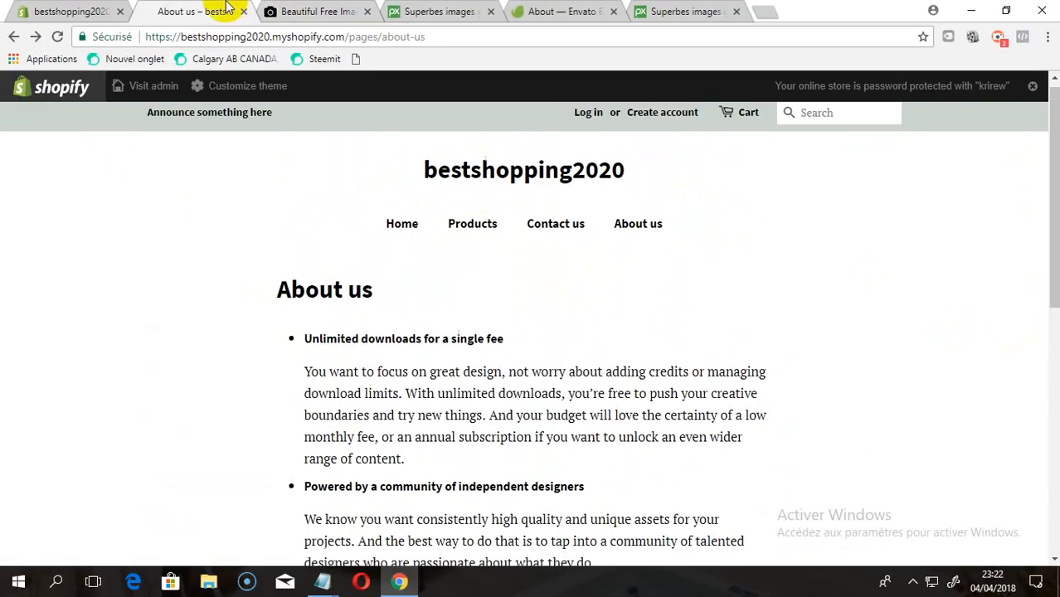
Switch to the store admin, customize the Minimal theme, and open the settings of its Slideshow section.
{"action": "left_click", "coordinate": [62, 7]}
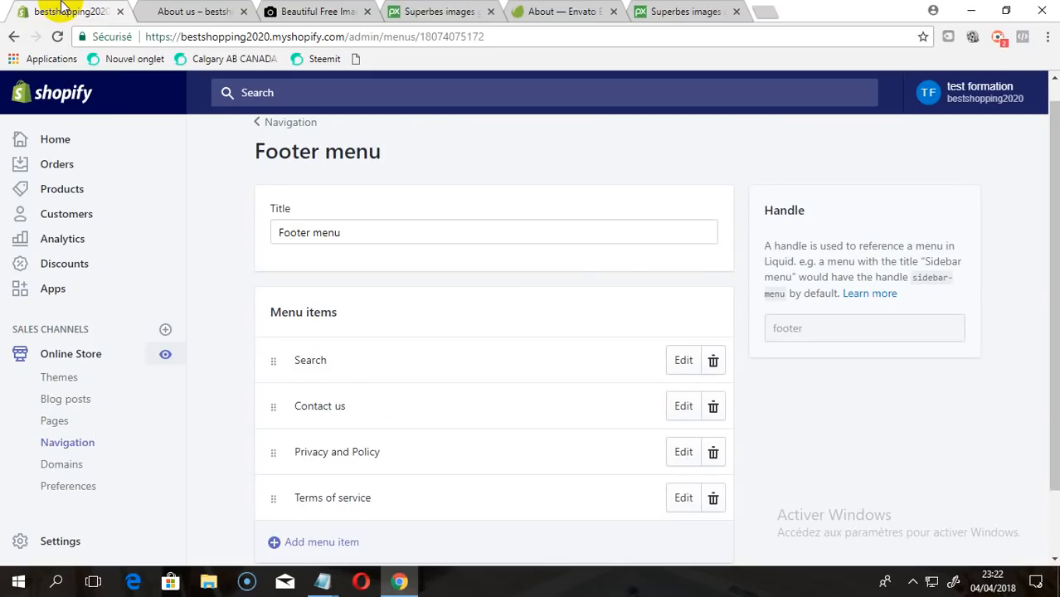
{"action": "left_click", "coordinate": [77, 358]}
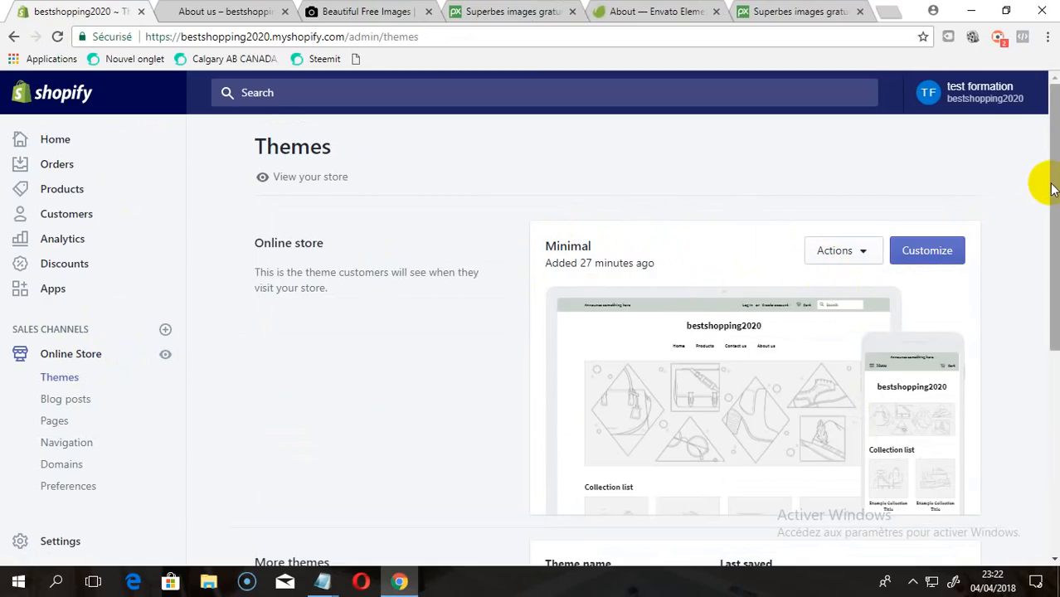
{"action": "left_click_drag", "start_coordinate": [1051, 186], "coordinate": [1043, 218]}
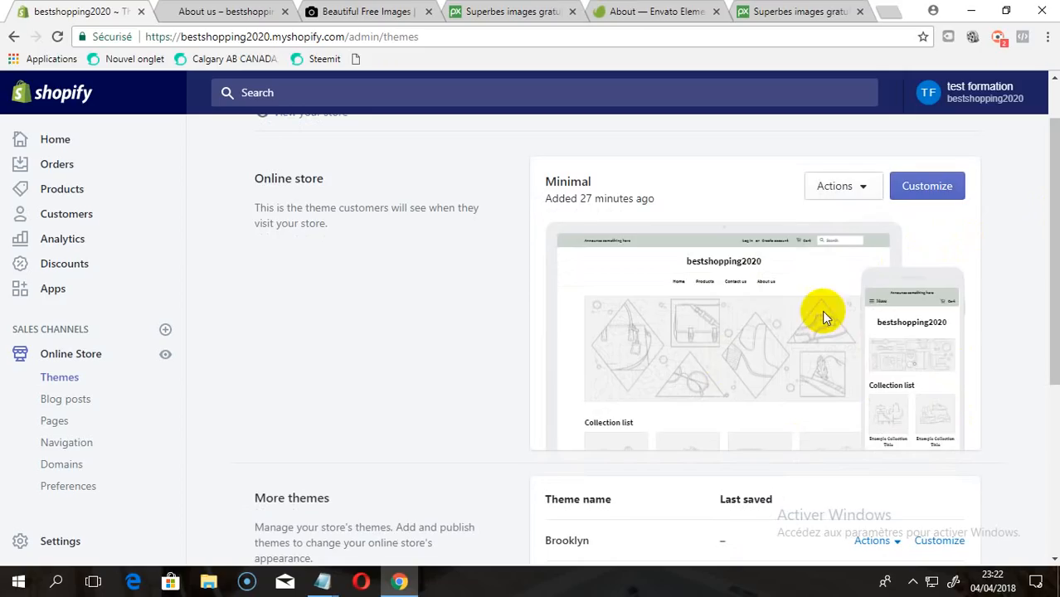
{"action": "left_click", "coordinate": [922, 190]}
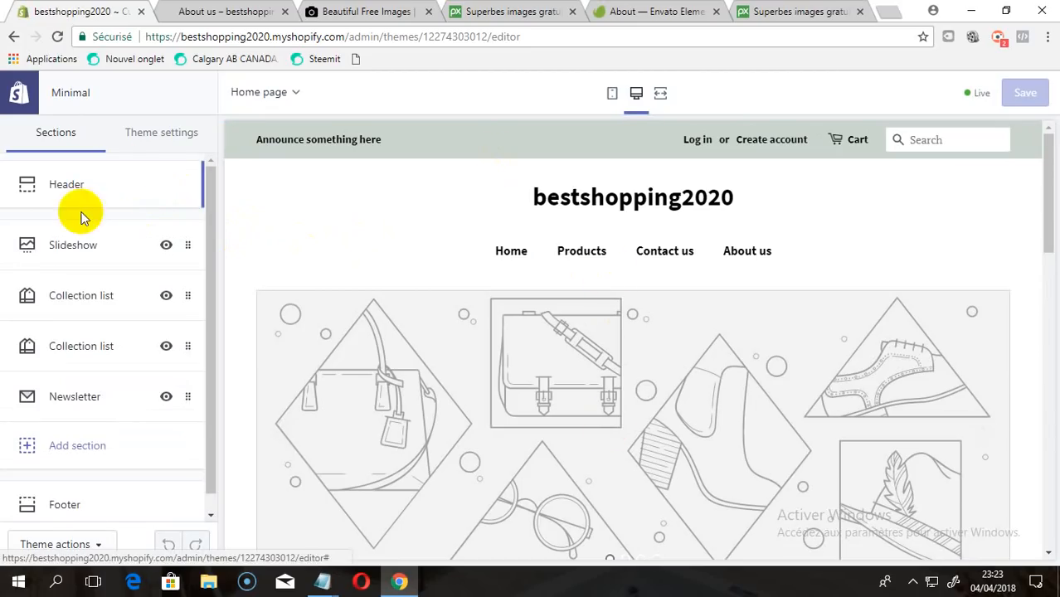
{"action": "left_click", "coordinate": [76, 247]}
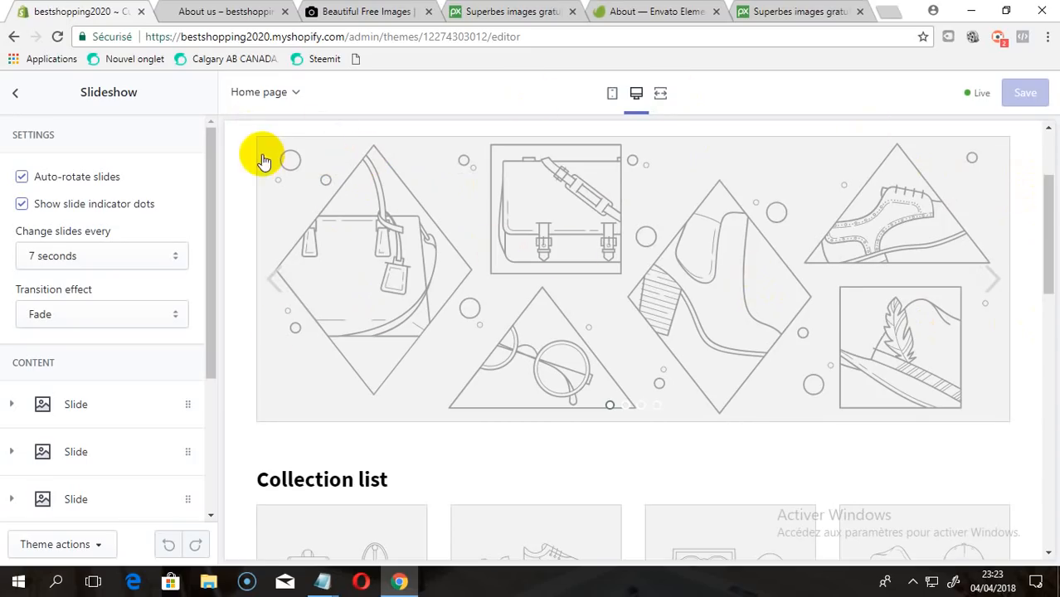
Look through the open Unsplash, Pixabay and Envato Elements pages as image sources for the slideshow.
{"action": "left_click", "coordinate": [385, 7]}
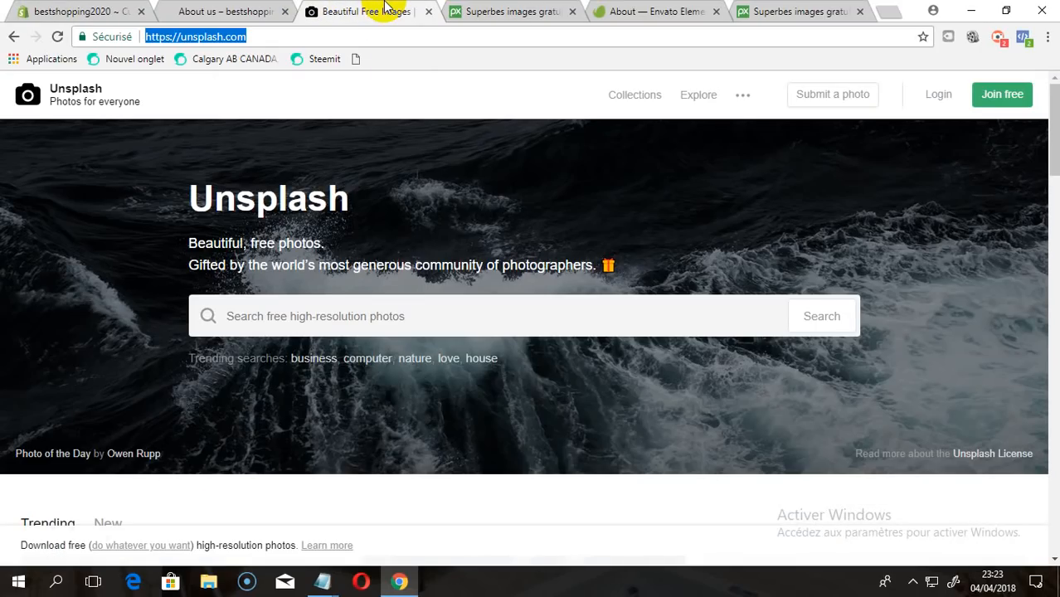
{"action": "left_click", "coordinate": [551, 7]}
{"action": "left_click", "coordinate": [627, 9]}
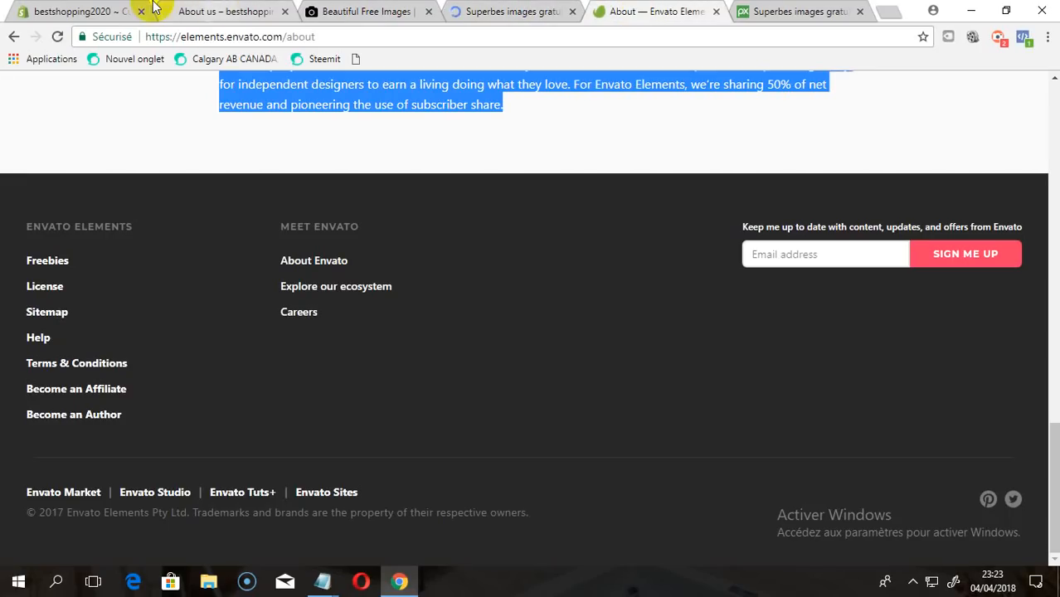
{"action": "left_click", "coordinate": [92, 10]}
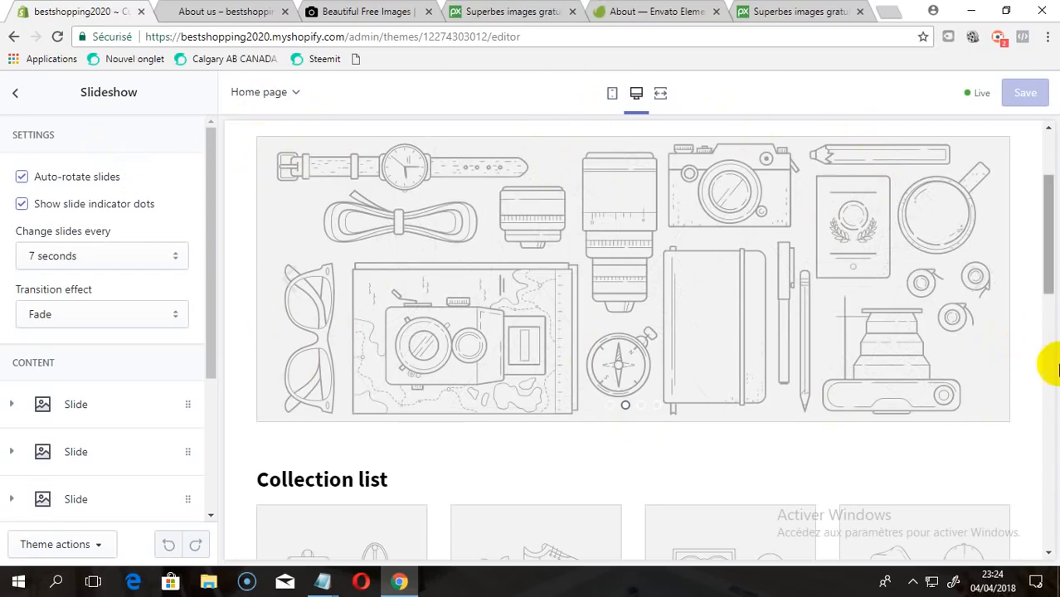
{"action": "left_click", "coordinate": [363, 10]}
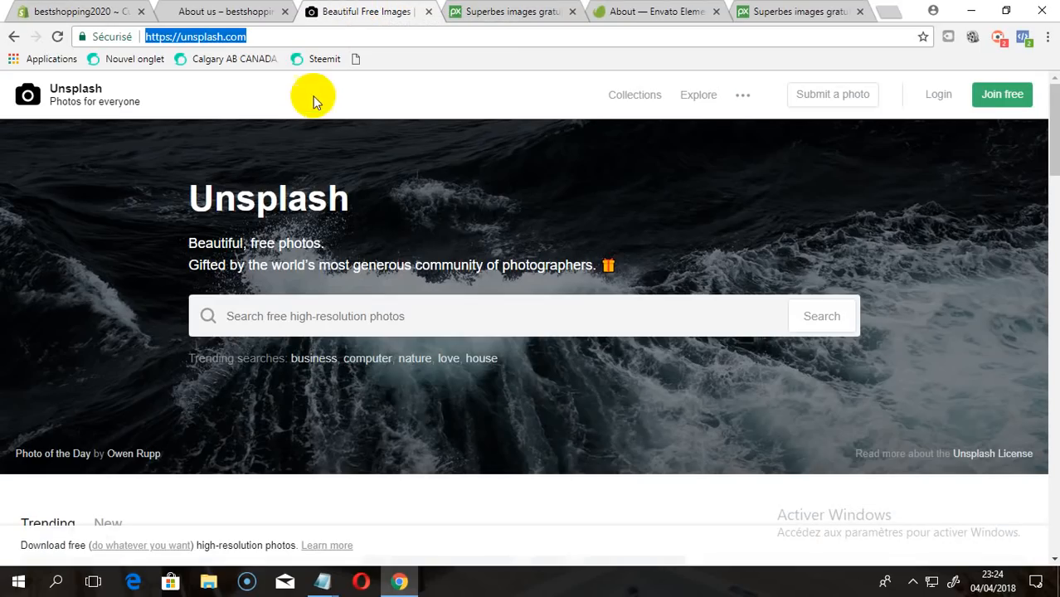
{"action": "left_click", "coordinate": [508, 12]}
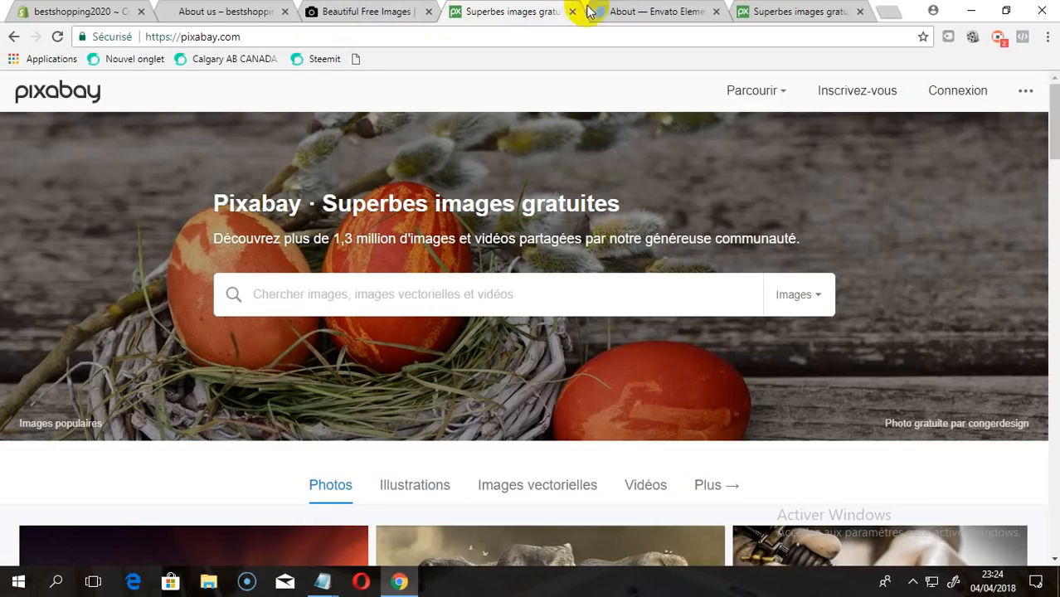
{"action": "left_click", "coordinate": [648, 10]}
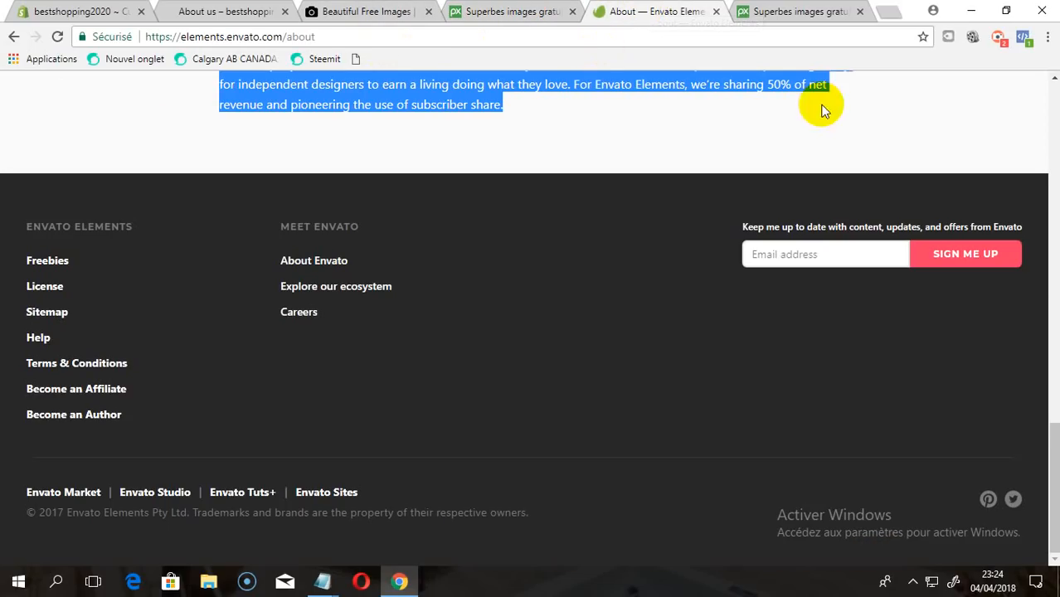
{"action": "left_click", "coordinate": [779, 8]}
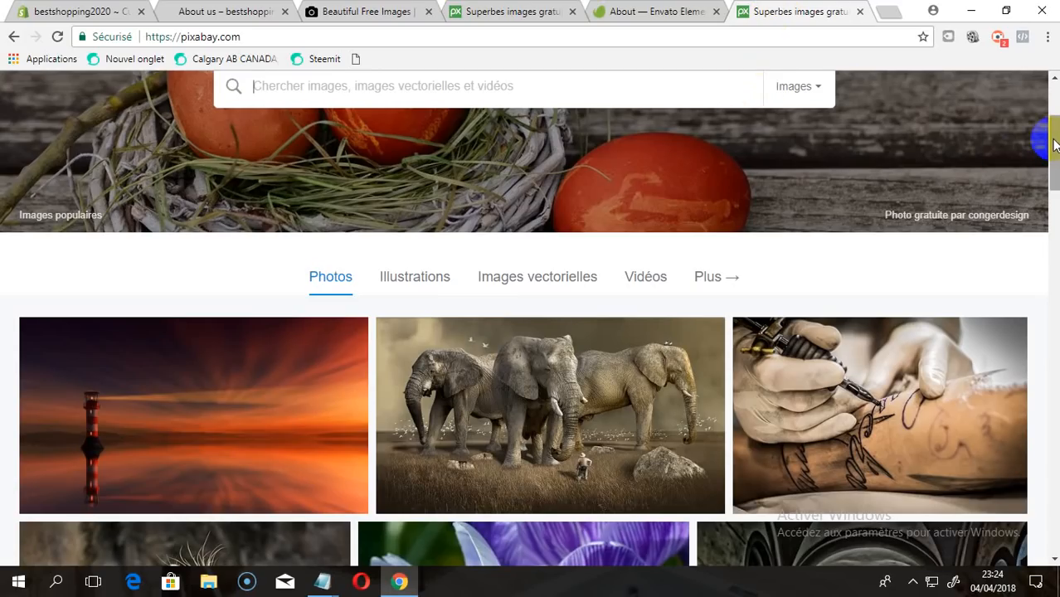
Search Pixabay for "shopping" images.
{"action": "left_click_drag", "start_coordinate": [1054, 145], "coordinate": [1025, 78]}
{"action": "mouse_move", "coordinate": [1026, 87]}
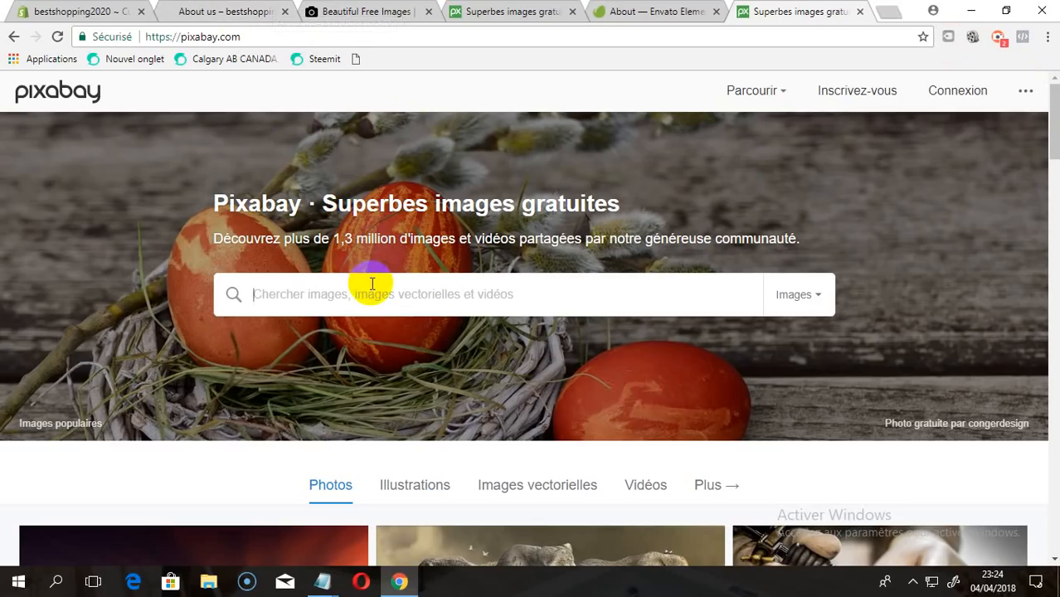
{"action": "type", "text": "sh"}
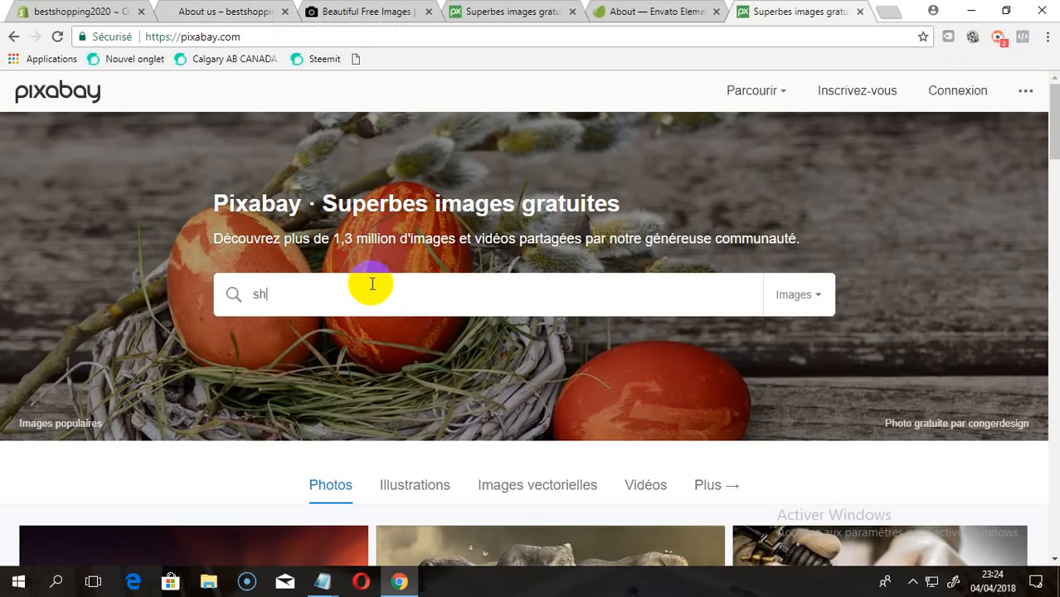
{"action": "type", "text": "opping"}
{"action": "key", "text": "Return"}
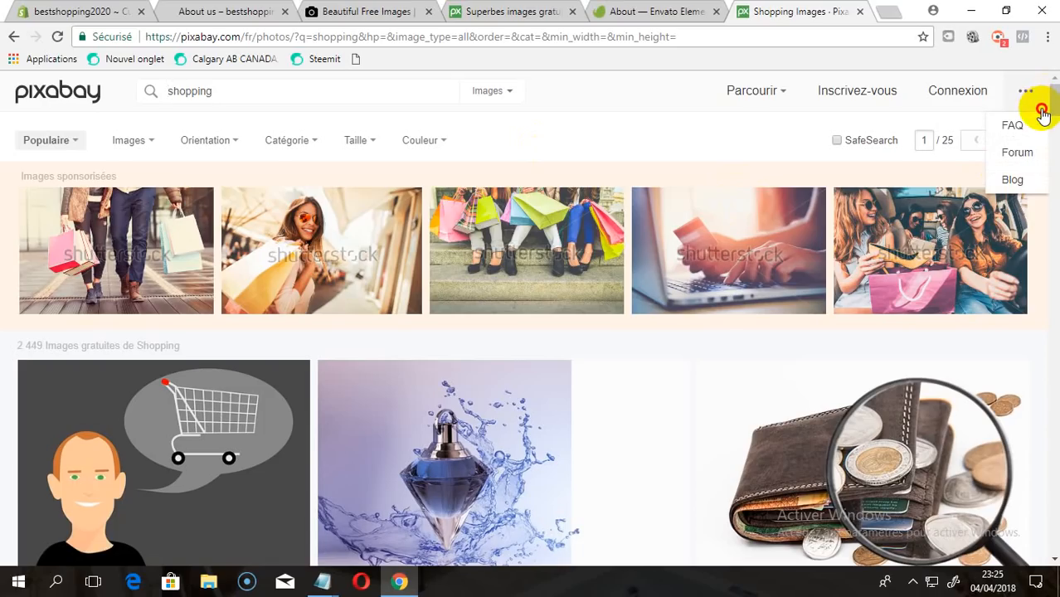
Save the photo of the woman holding shopping bags behind her back to the Formation Shopify folder under its suggested file name.
{"action": "left_click_drag", "start_coordinate": [1050, 89], "coordinate": [1049, 172]}
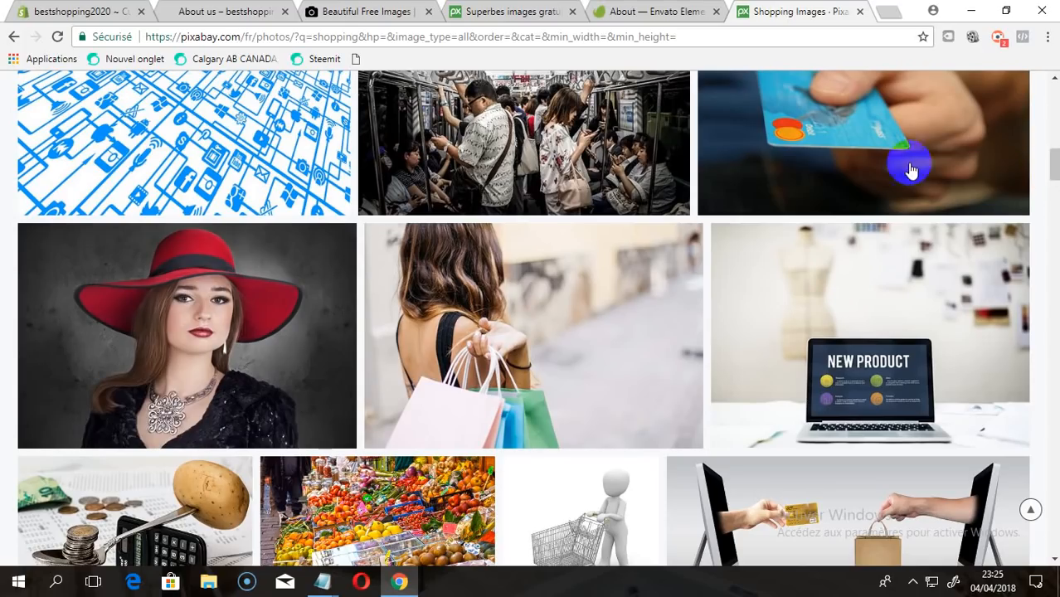
{"action": "left_click", "coordinate": [531, 302]}
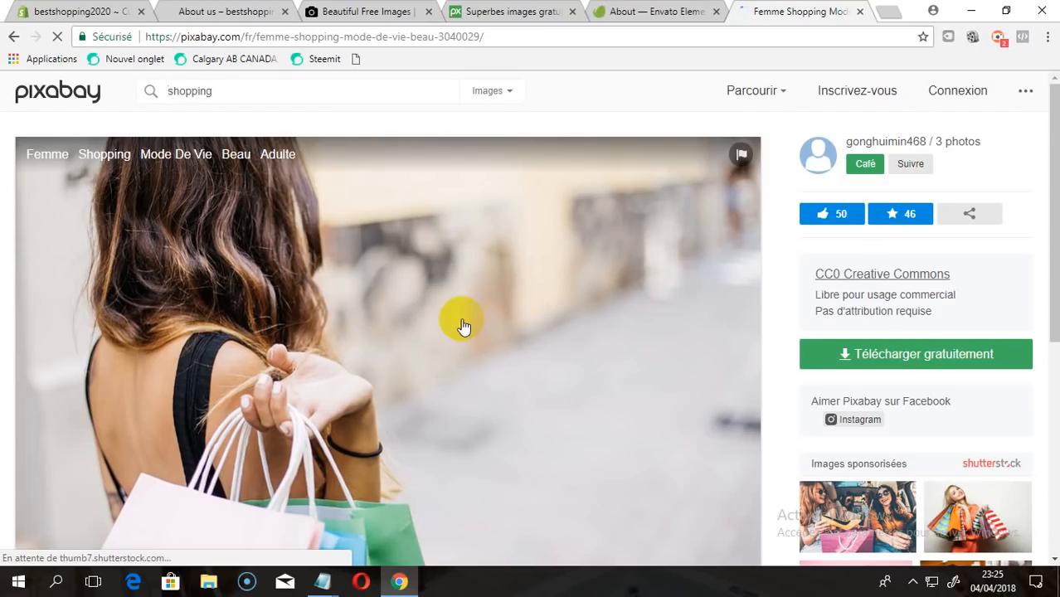
{"action": "right_click", "coordinate": [463, 325]}
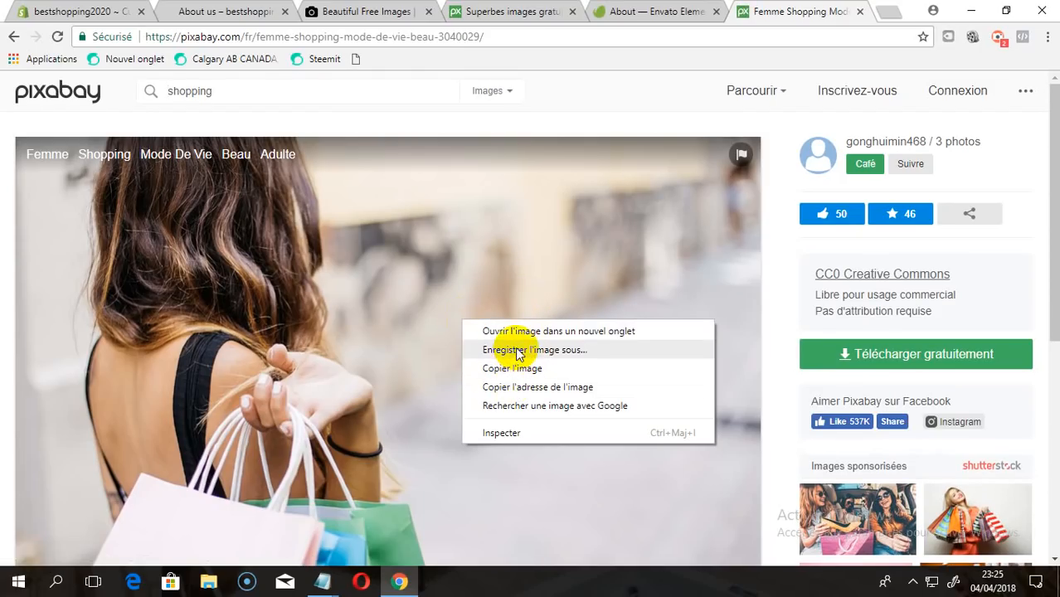
{"action": "left_click", "coordinate": [517, 351]}
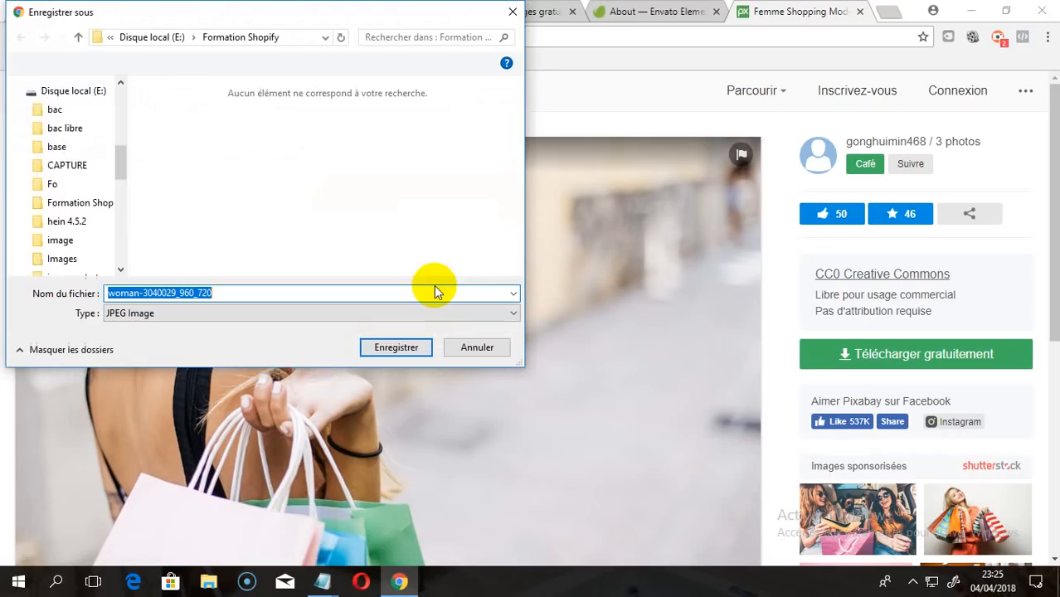
{"action": "left_click", "coordinate": [389, 342]}
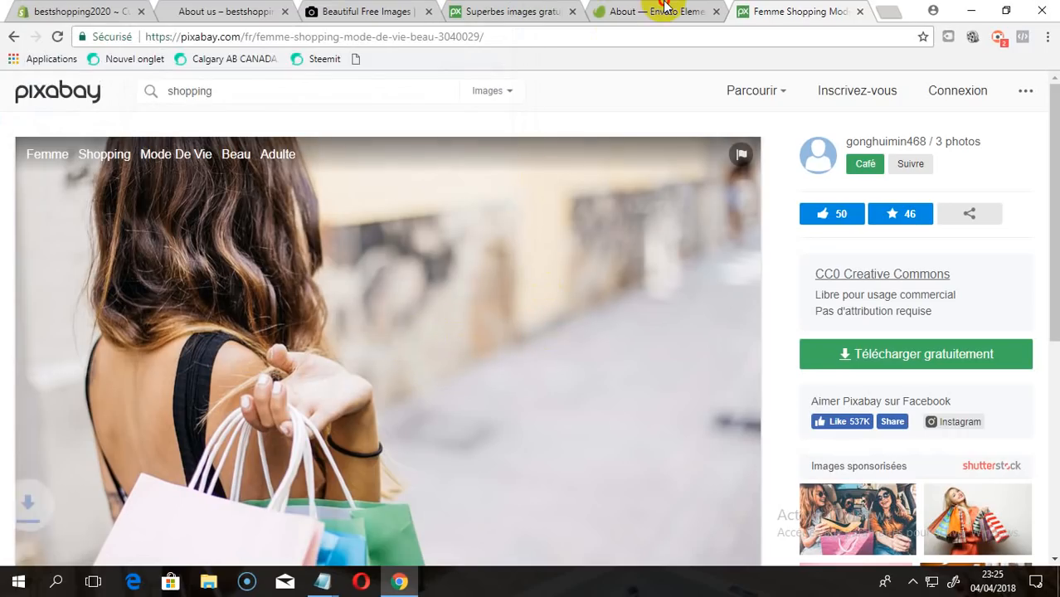
Switch to the other Pixabay tab and run a search for "shopping" there.
{"action": "left_click", "coordinate": [664, 11]}
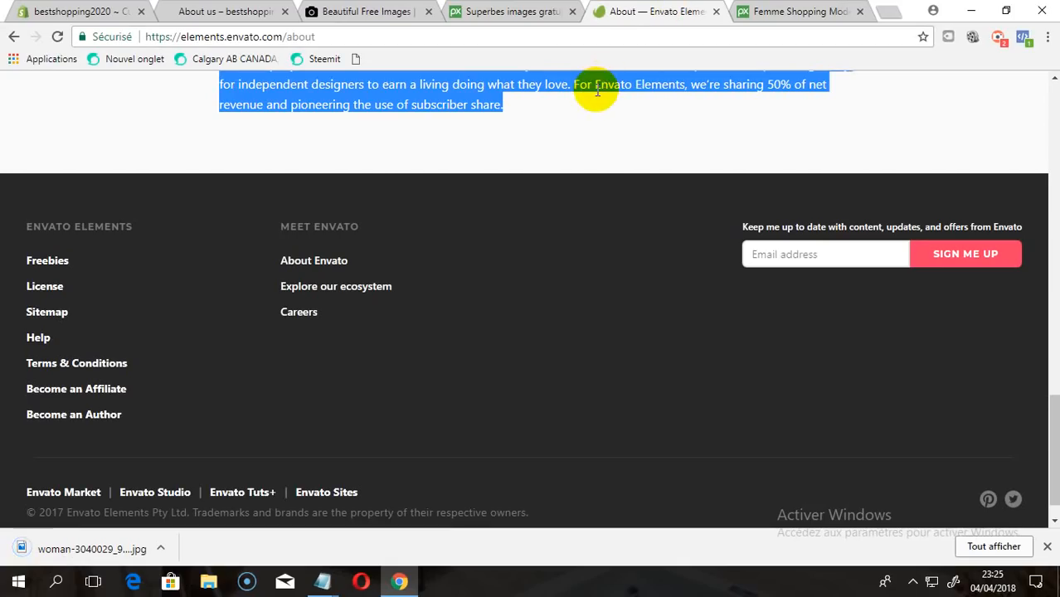
{"action": "left_click", "coordinate": [514, 14]}
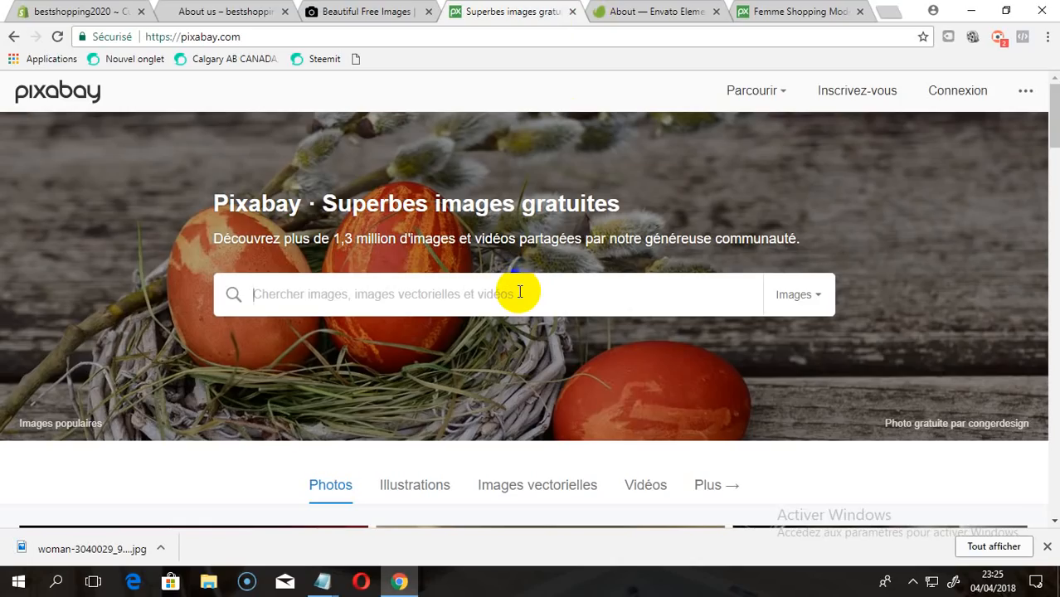
{"action": "type", "text": "d"}
{"action": "key", "text": "BackSpace"}
{"action": "type", "text": "shopping"}
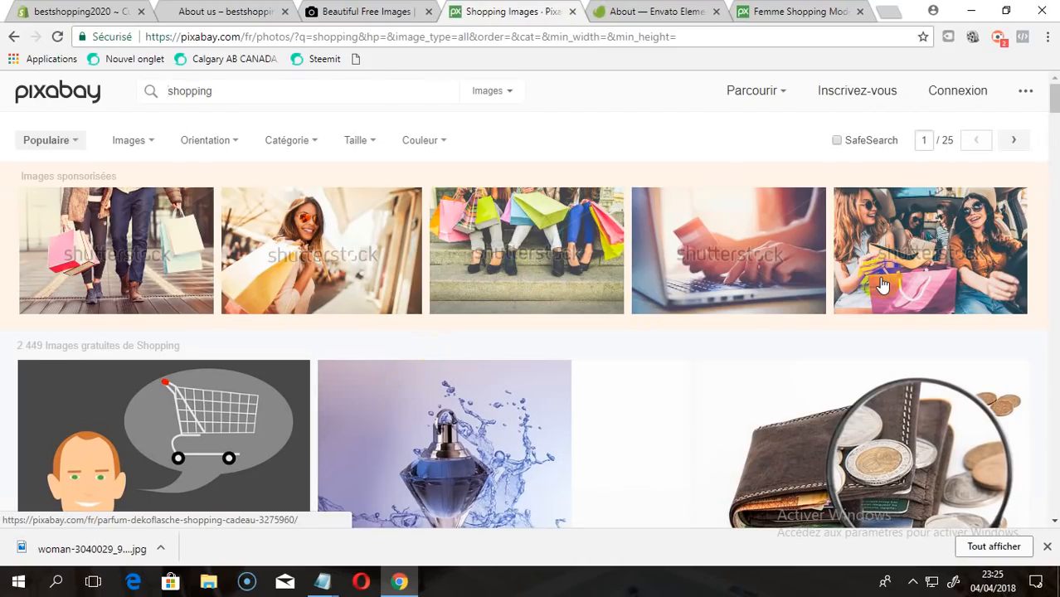
Find the photo of the woman with sunglasses and shopping bags and save it in the Formation Shopify folder as test.
{"action": "left_click", "coordinate": [470, 438]}
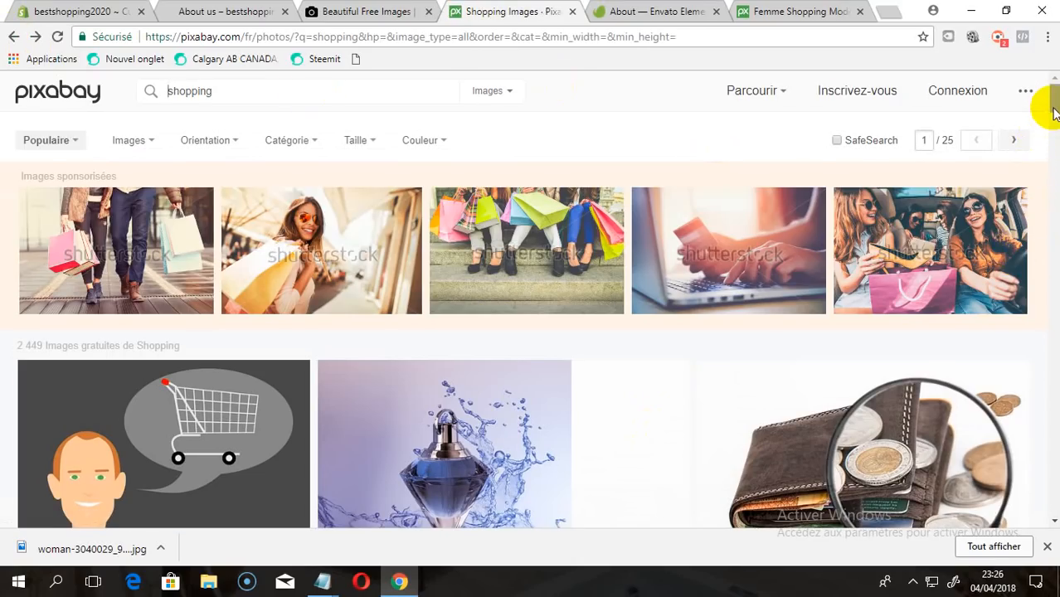
{"action": "left_click_drag", "start_coordinate": [1054, 112], "coordinate": [1053, 189]}
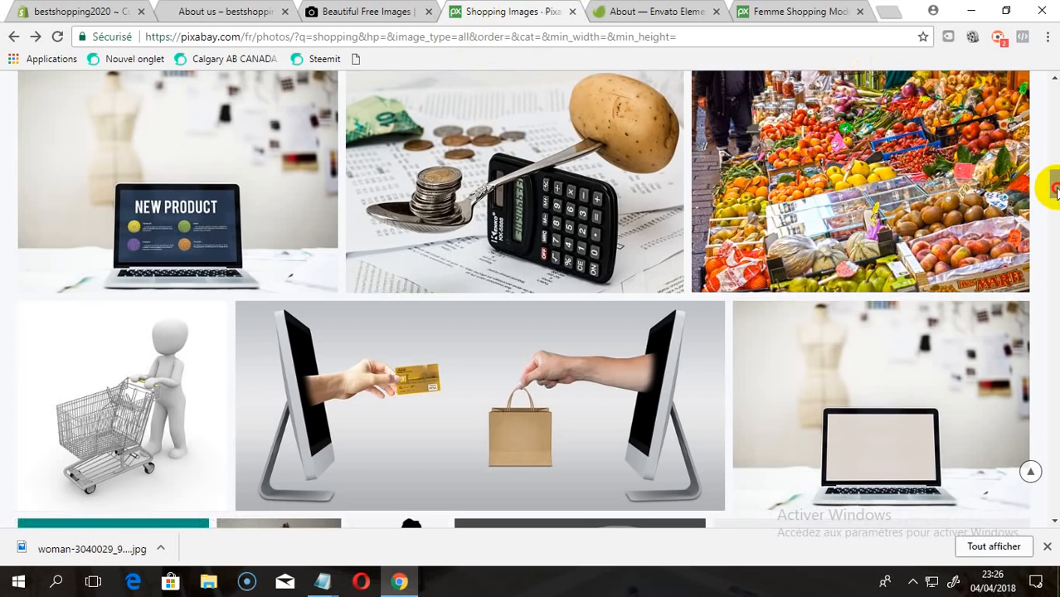
{"action": "left_click_drag", "start_coordinate": [1053, 191], "coordinate": [1053, 284]}
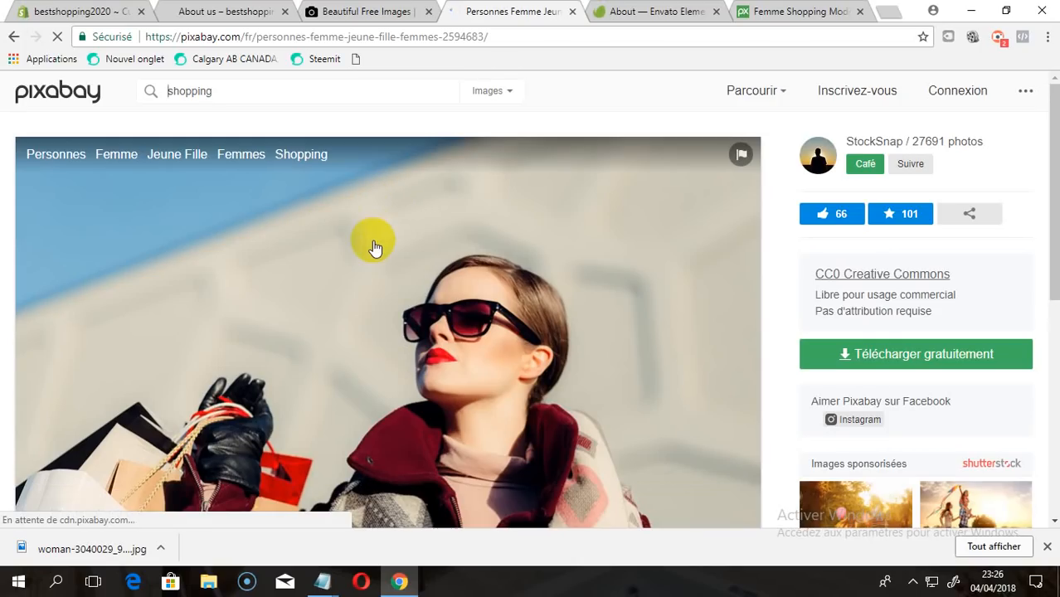
{"action": "right_click", "coordinate": [372, 243]}
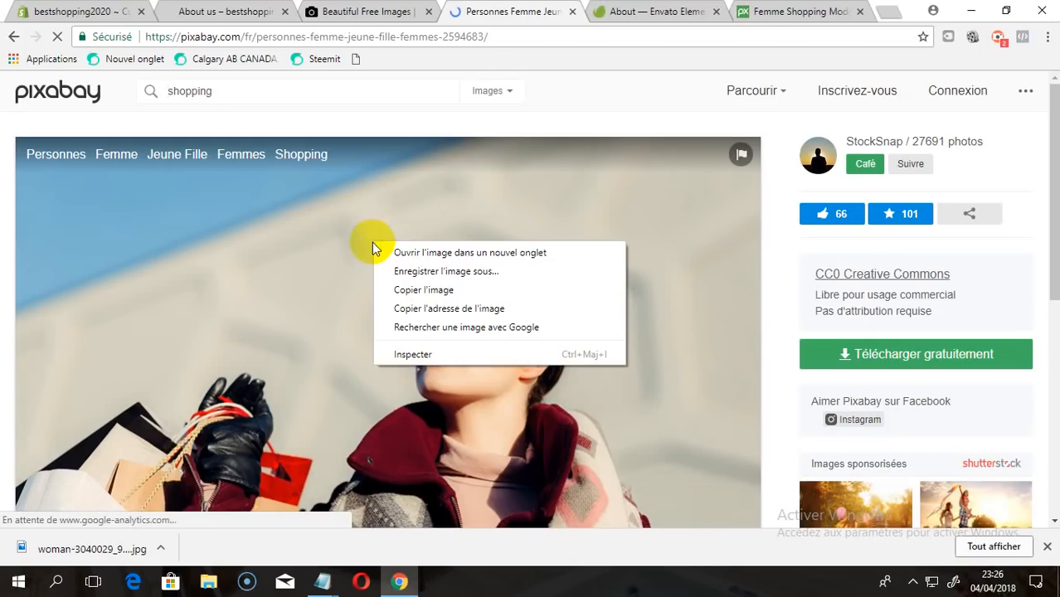
{"action": "left_click", "coordinate": [441, 276]}
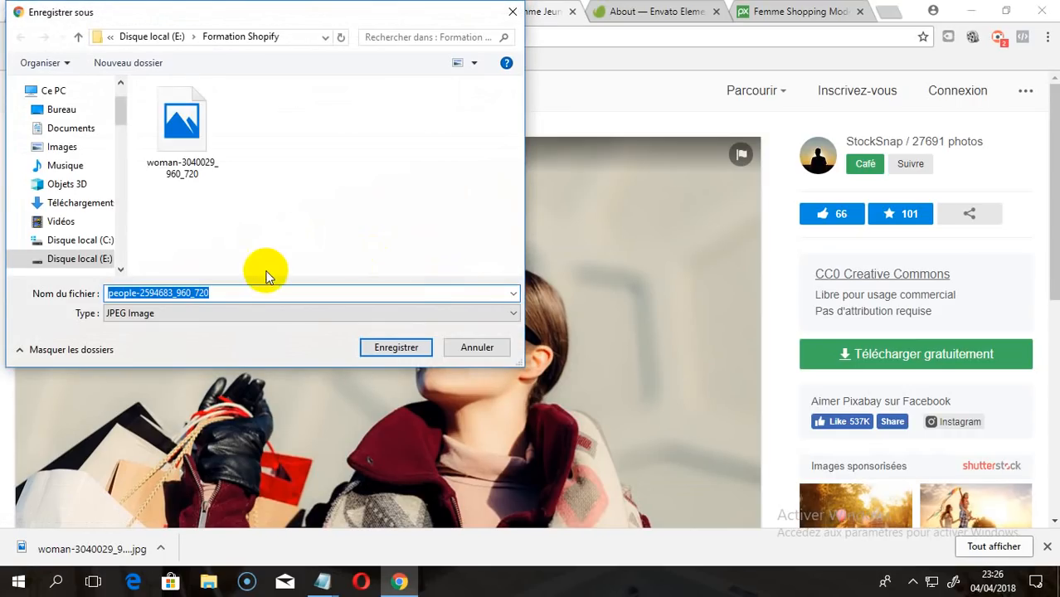
{"action": "type", "text": "test"}
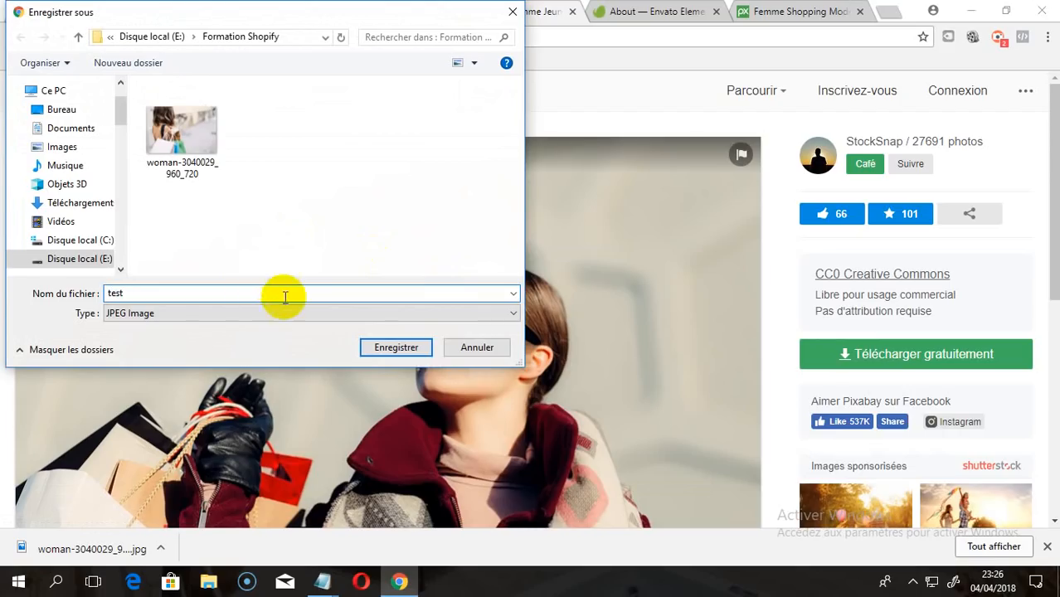
{"action": "left_click", "coordinate": [364, 352]}
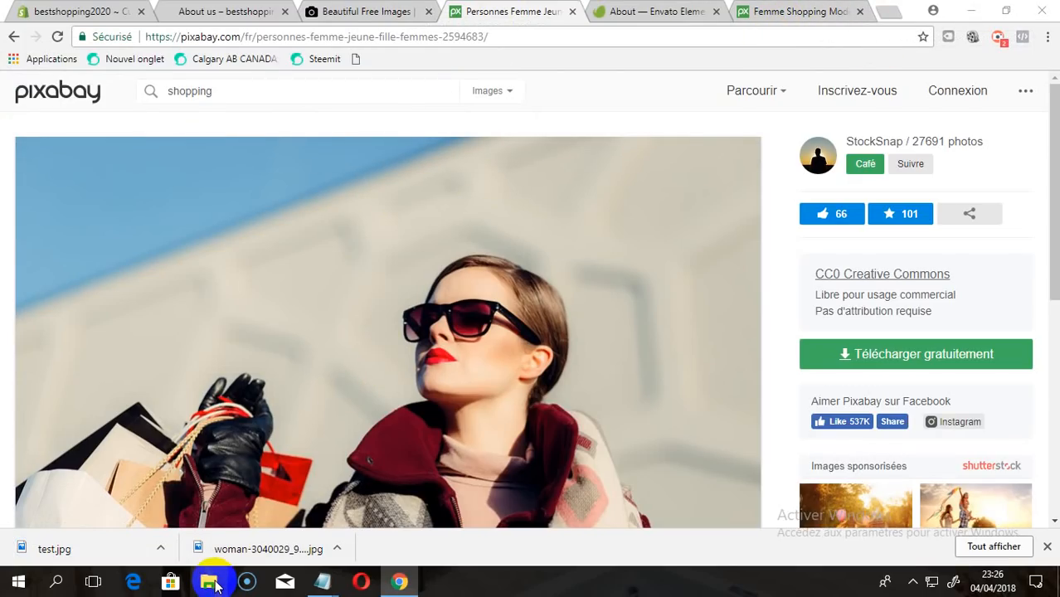
Switch to File Explorer, go to the Formation Shopify folder on drive E:, and open the test image for editing in Paint.
{"action": "right_click", "coordinate": [131, 549]}
{"action": "left_click", "coordinate": [147, 514]}
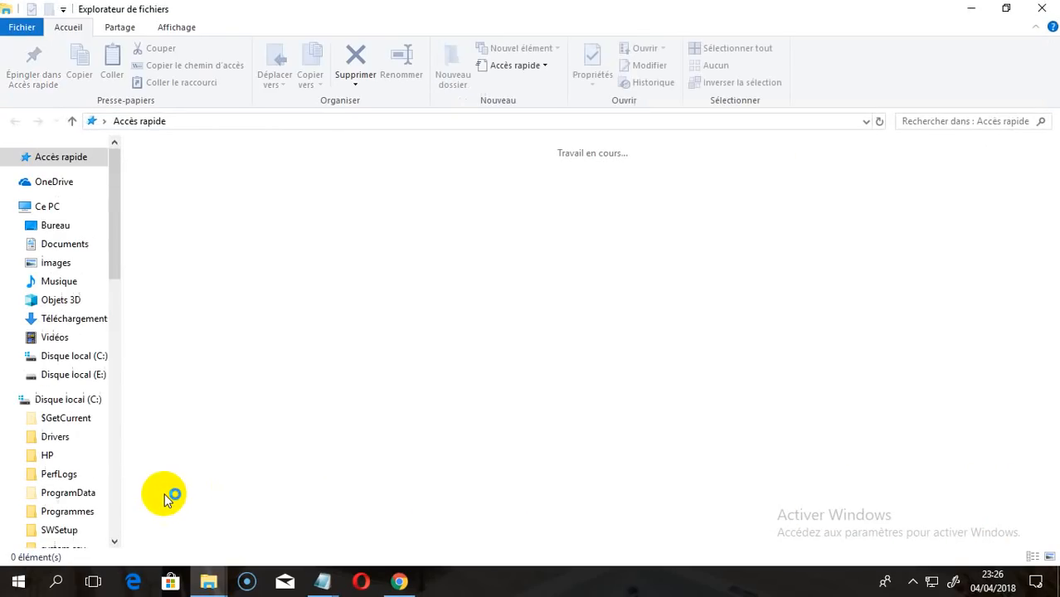
{"action": "left_click_drag", "start_coordinate": [114, 236], "coordinate": [106, 391]}
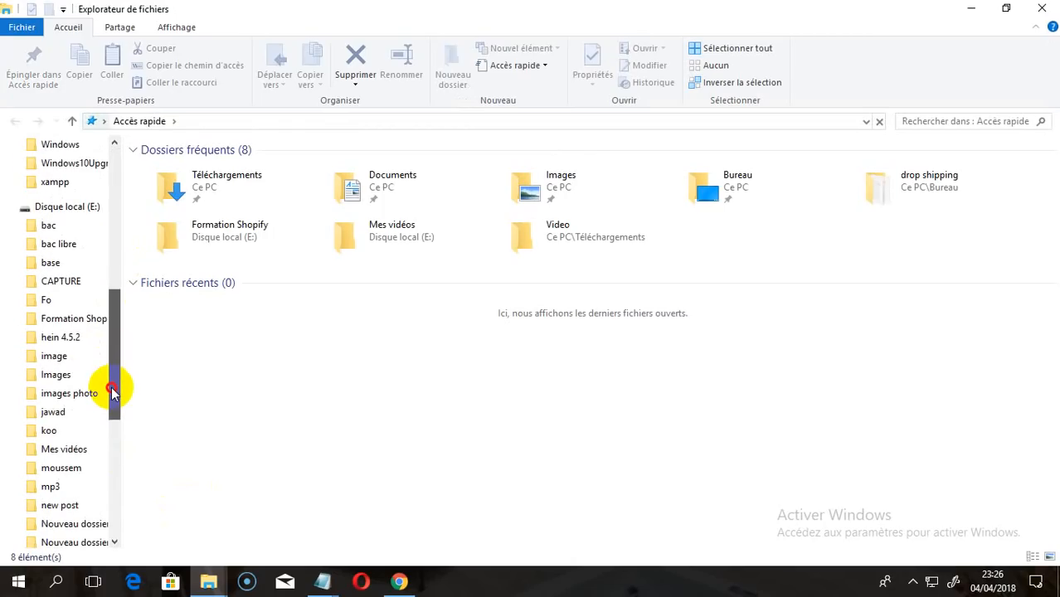
{"action": "left_click", "coordinate": [83, 324]}
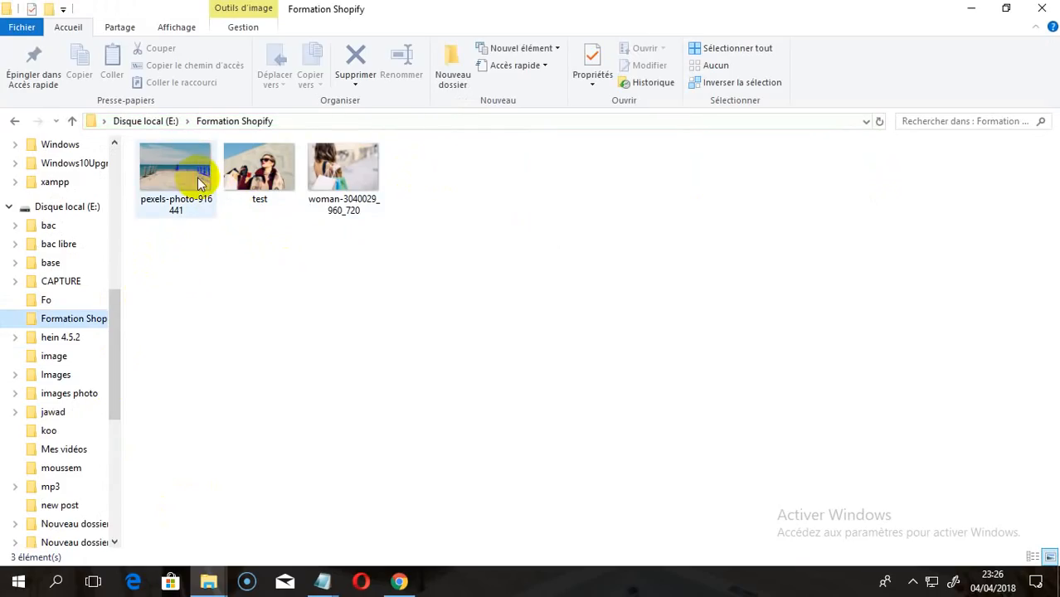
{"action": "left_click", "coordinate": [251, 173]}
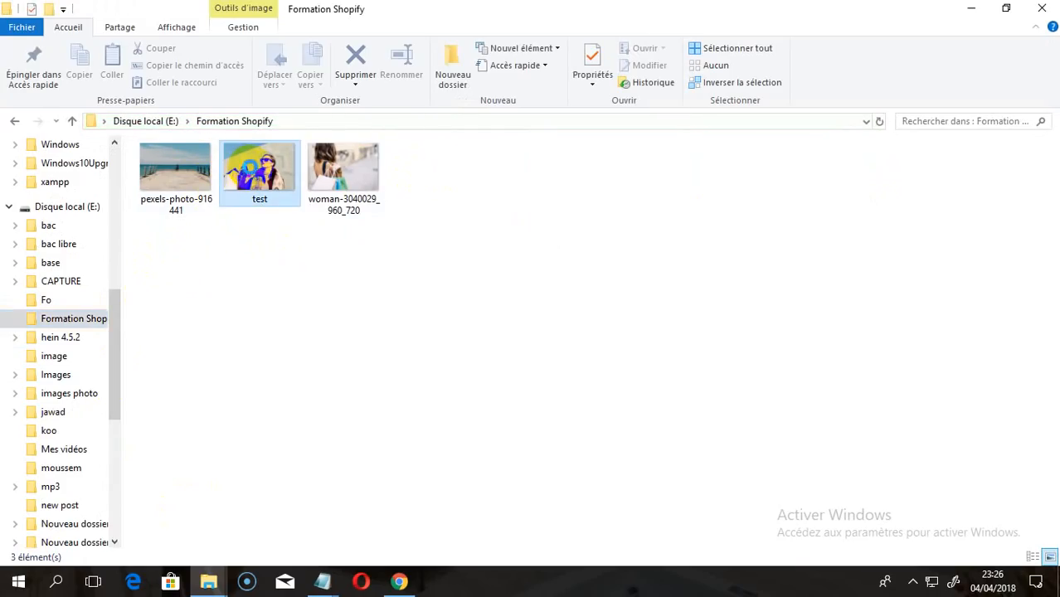
{"action": "right_click", "coordinate": [251, 172]}
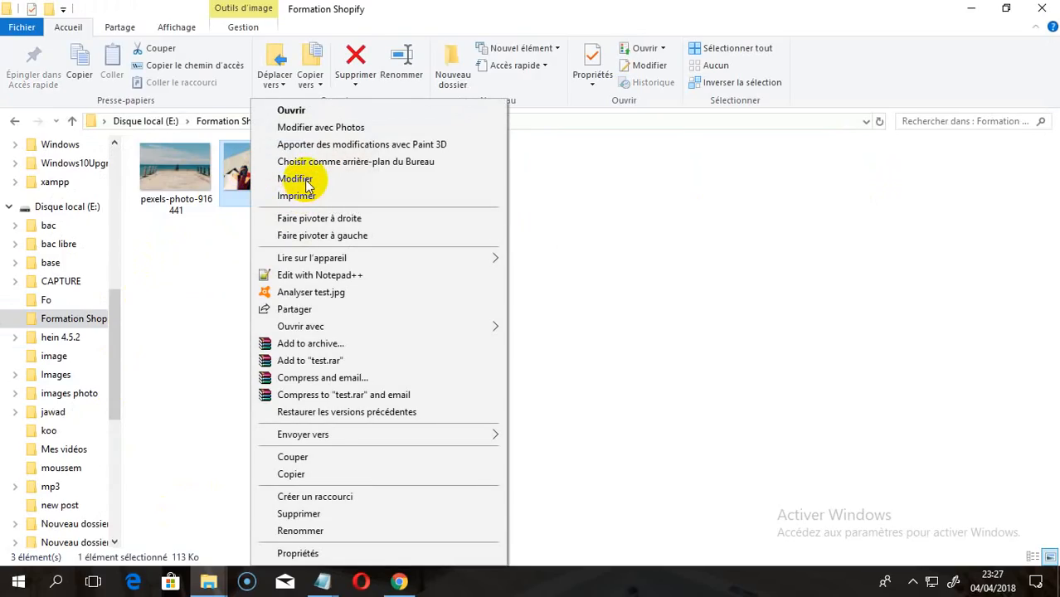
{"action": "left_click", "coordinate": [303, 181]}
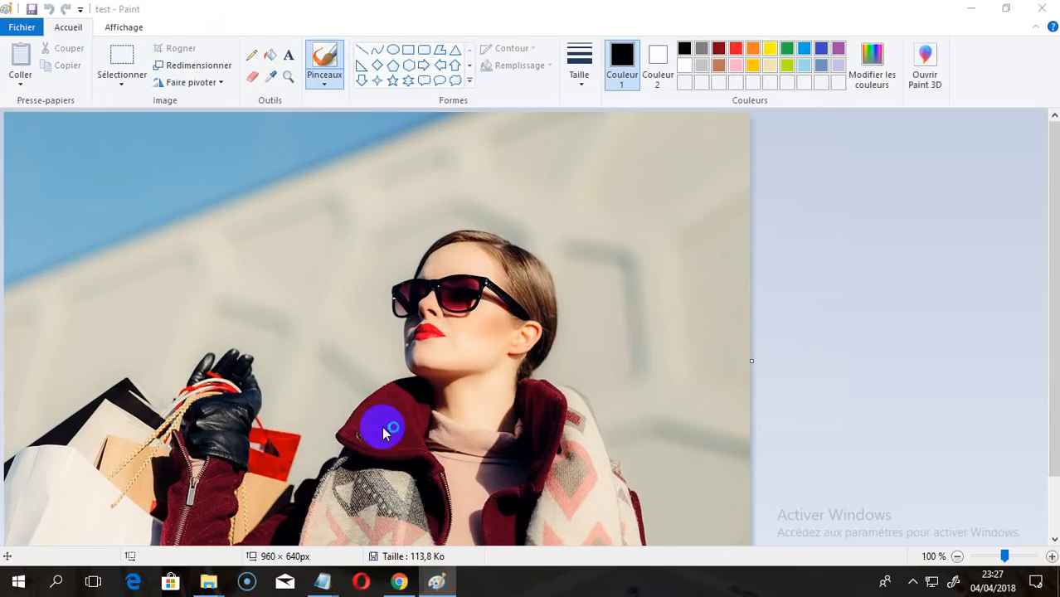
Switch to Chrome and run a Google search for canvas in a new tab.
{"action": "left_click", "coordinate": [400, 582]}
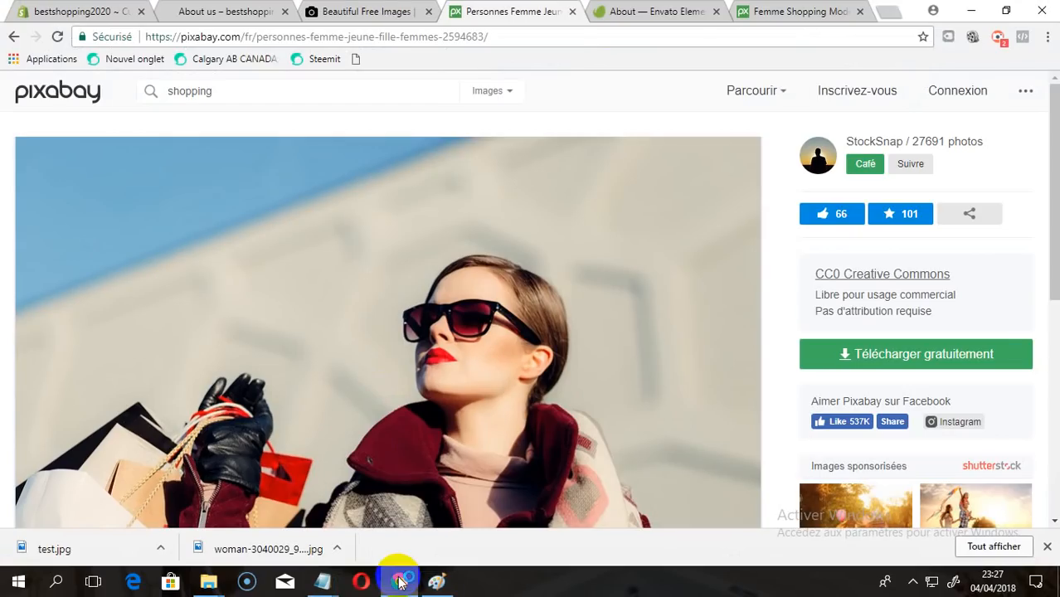
{"action": "left_click", "coordinate": [892, 11]}
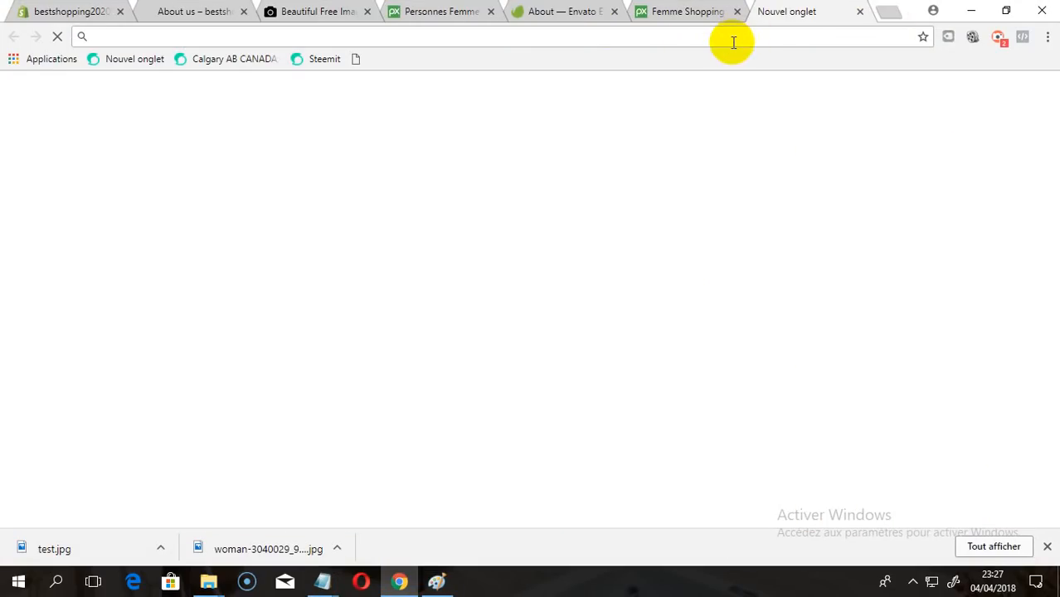
{"action": "type", "text": "canv"}
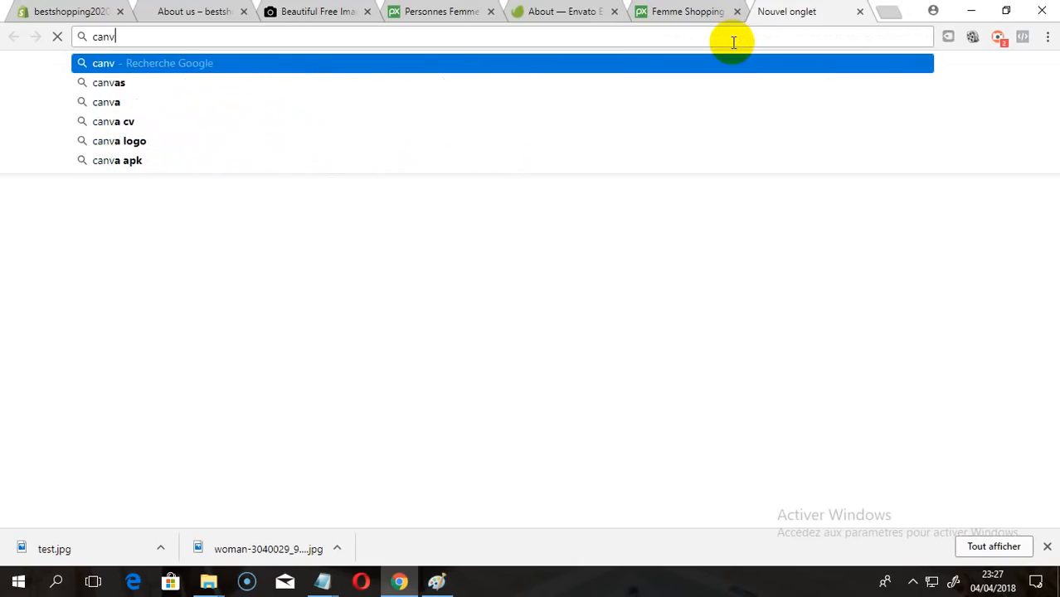
{"action": "type", "text": "a"}
{"action": "key", "text": "Return"}
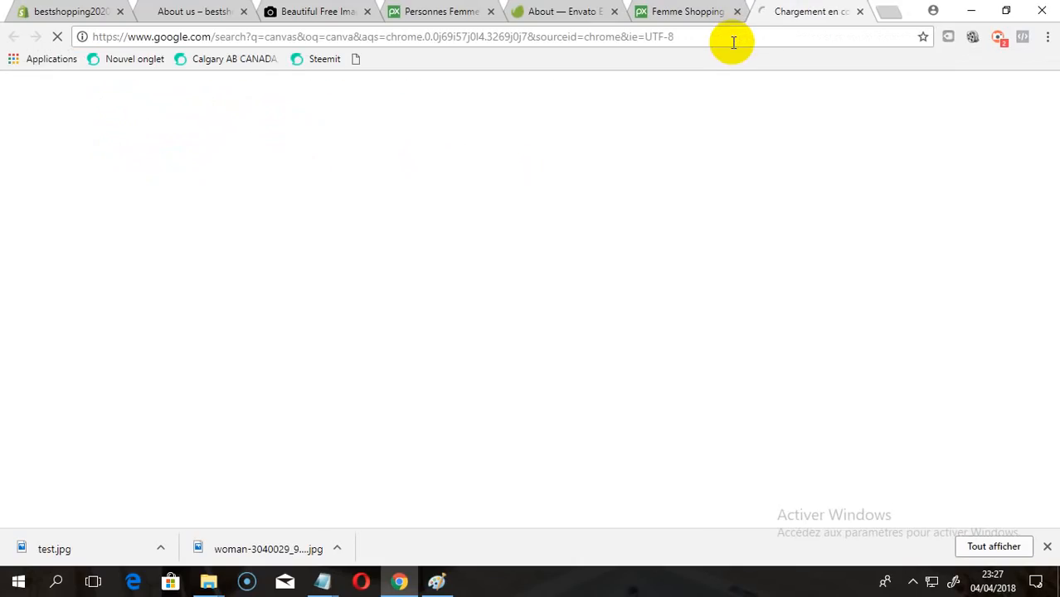
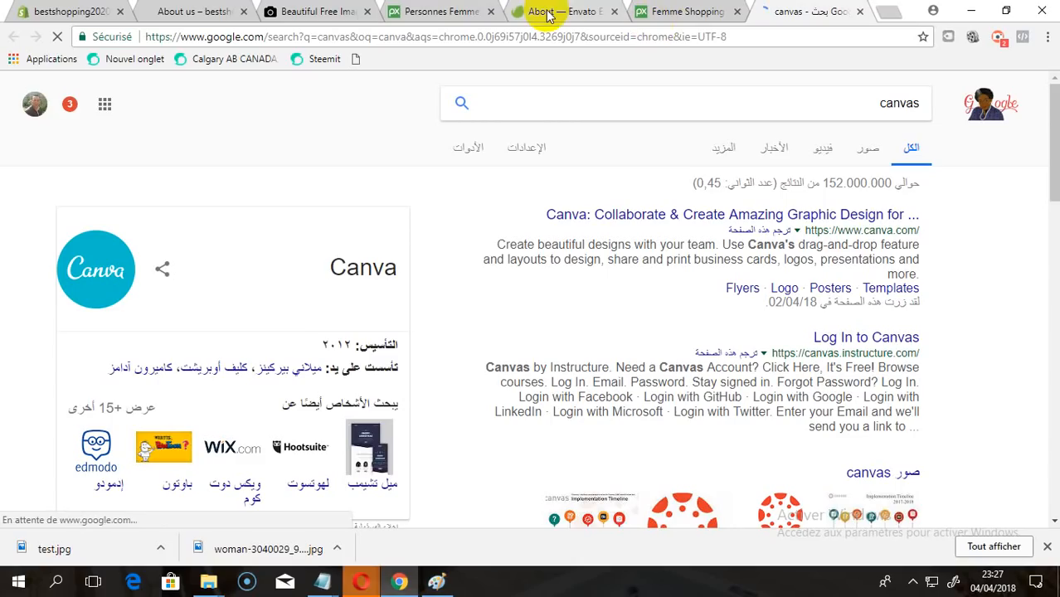
Return to Paint and resize the test image to 460 pixels high in pixel mode, without keeping the proportions.
{"action": "left_click", "coordinate": [401, 581]}
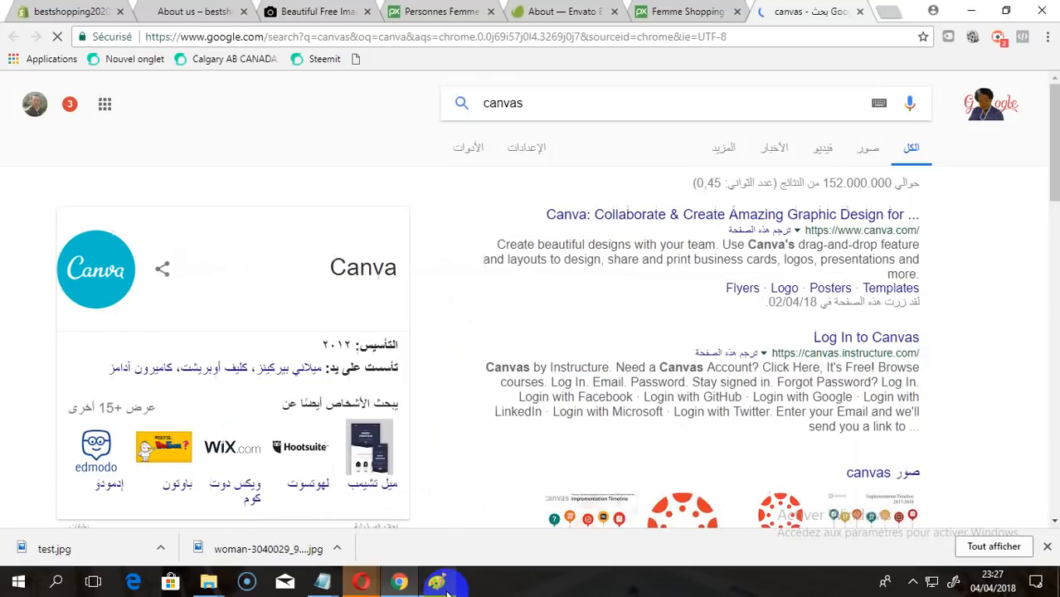
{"action": "left_click", "coordinate": [437, 581]}
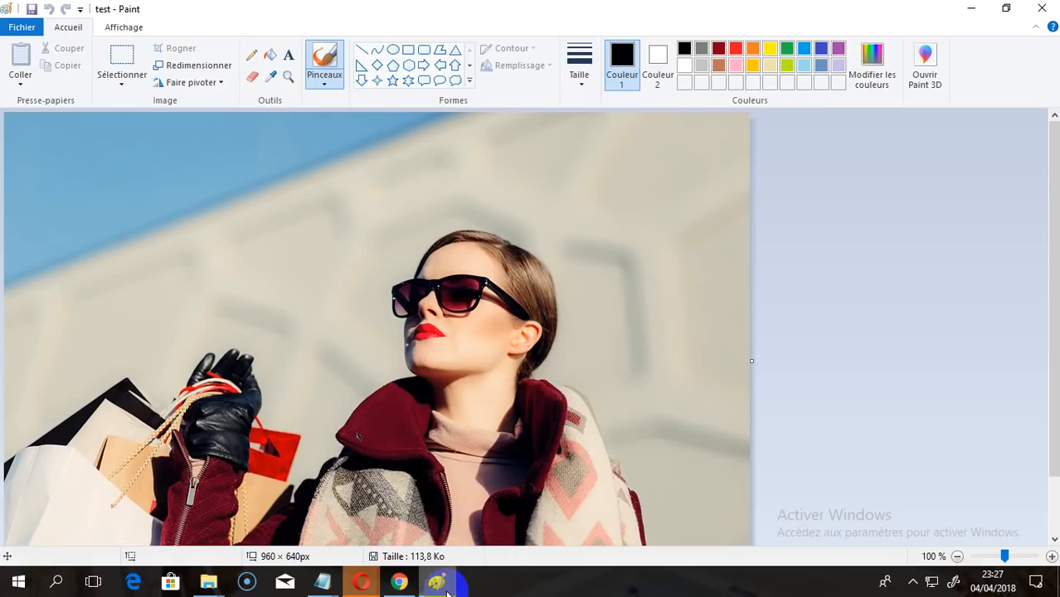
{"action": "left_click", "coordinate": [205, 65]}
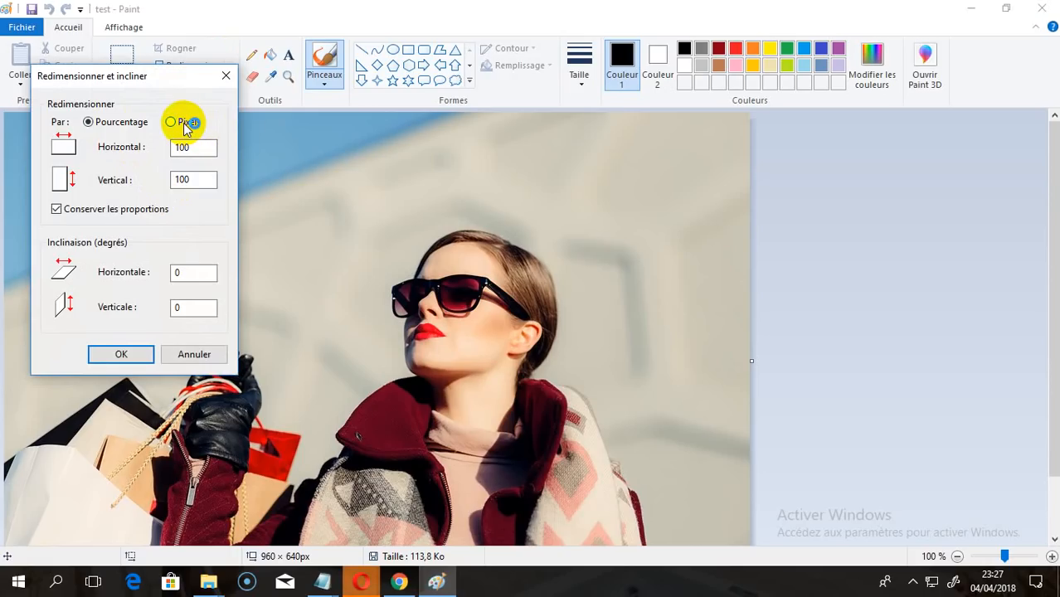
{"action": "left_click", "coordinate": [132, 208]}
{"action": "left_click", "coordinate": [190, 181]}
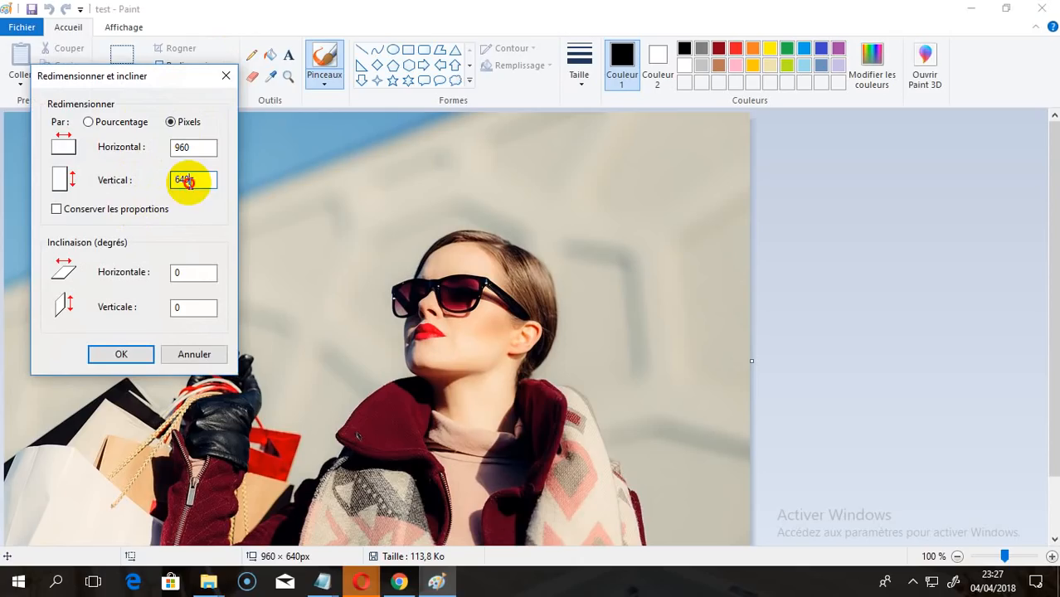
{"action": "left_click_drag", "start_coordinate": [189, 181], "coordinate": [154, 182]}
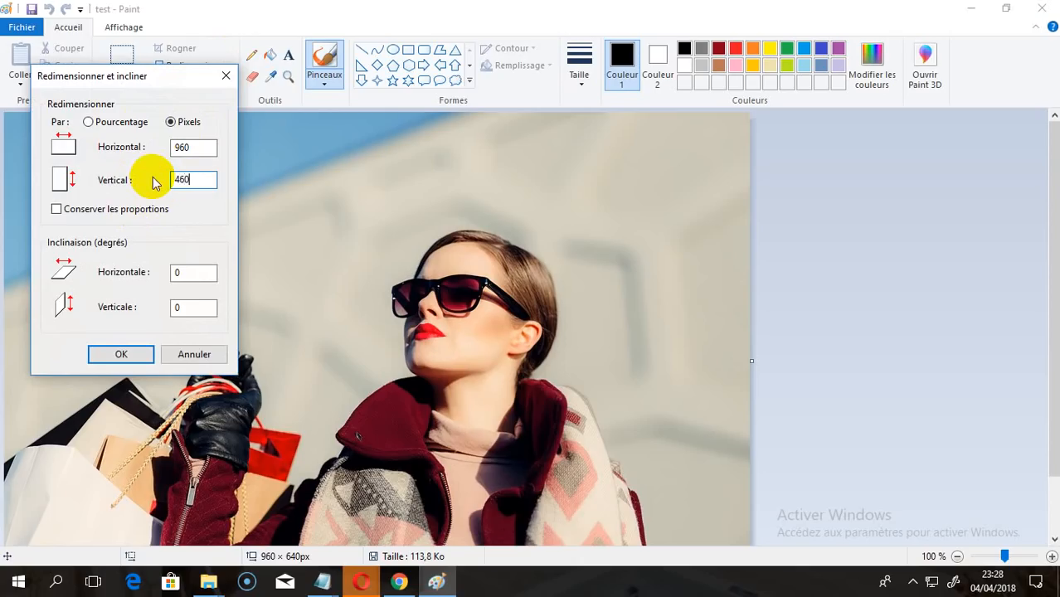
{"action": "type", "text": "460"}
{"action": "left_click", "coordinate": [124, 354]}
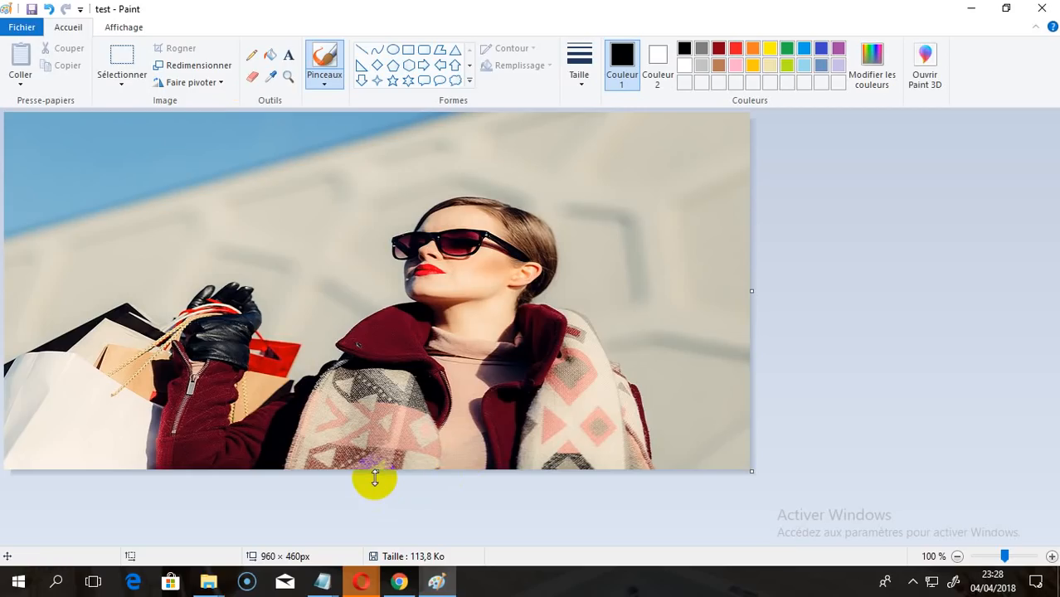
Crop the canvas from its lower edge to a height of about 356 pixels.
{"action": "left_click_drag", "start_coordinate": [376, 472], "coordinate": [378, 391]}
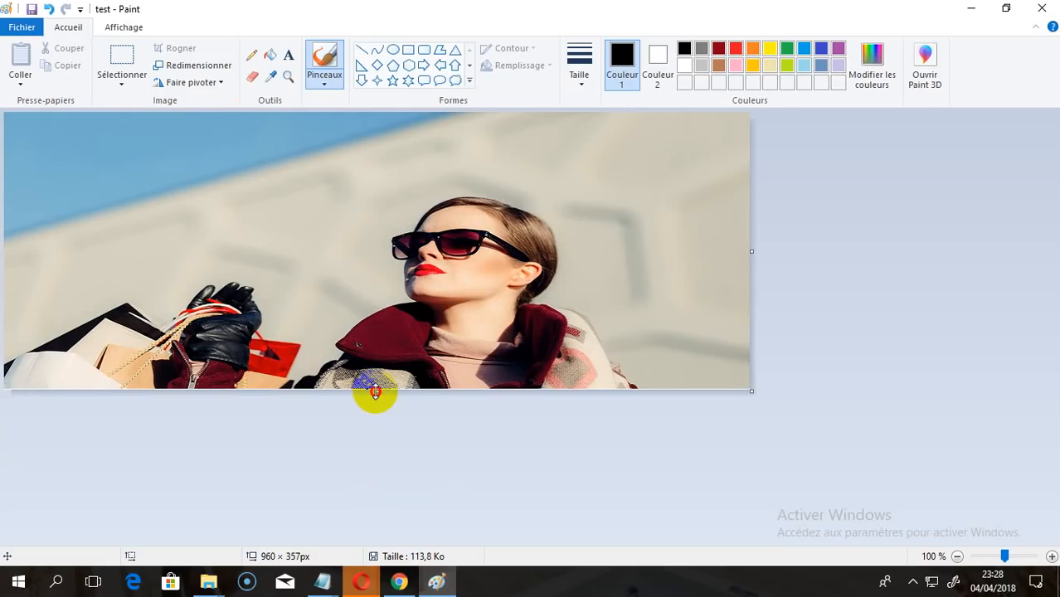
{"action": "mouse_move", "coordinate": [375, 392]}
{"action": "left_mouse_down"}
{"action": "mouse_move", "coordinate": [379, 402]}
{"action": "mouse_move", "coordinate": [375, 387]}
{"action": "left_mouse_up"}
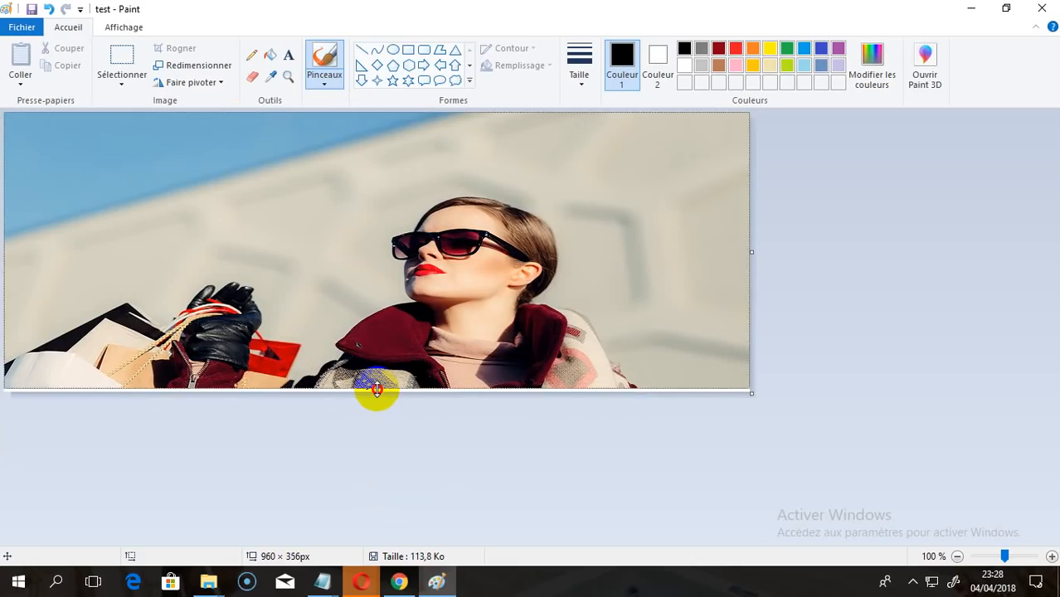
{"action": "left_click", "coordinate": [503, 342]}
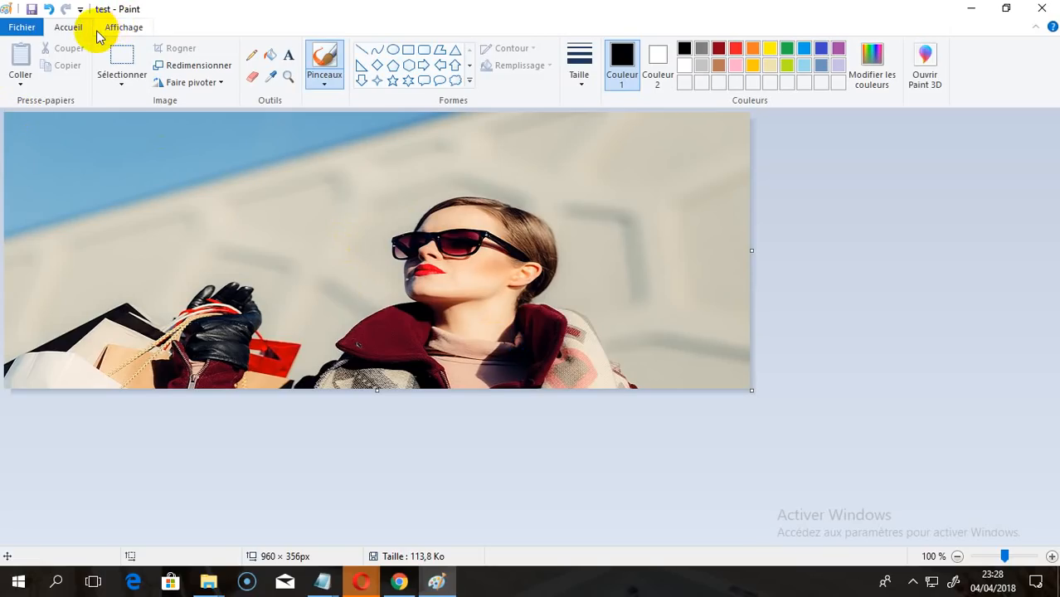
Resize the cropped image to a height of 350 pixels, with proportions unlocked.
{"action": "left_click", "coordinate": [184, 66]}
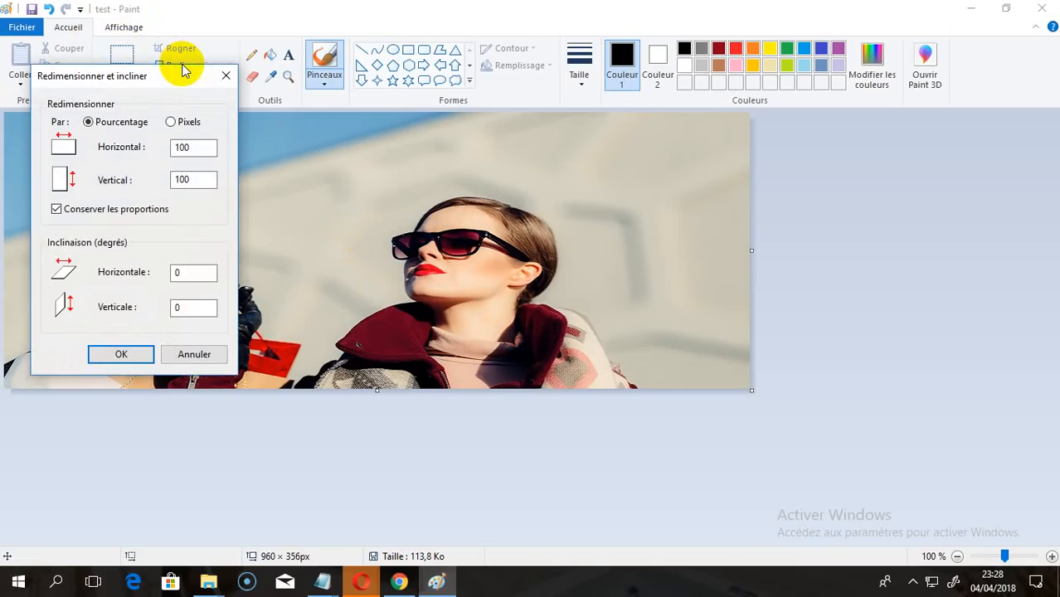
{"action": "left_click", "coordinate": [191, 124]}
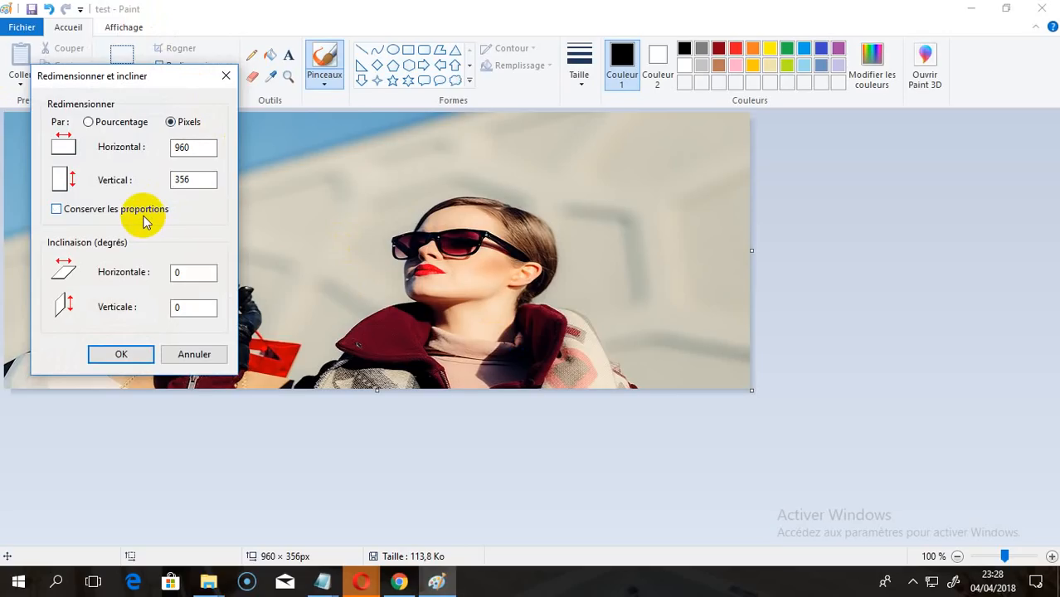
{"action": "left_click", "coordinate": [188, 182]}
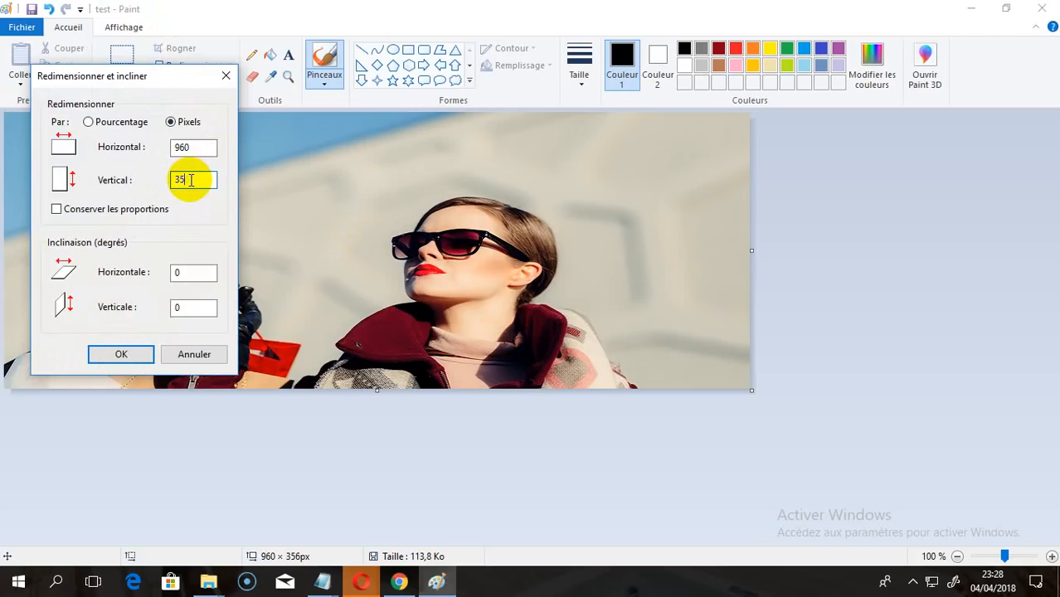
{"action": "left_click", "coordinate": [126, 354]}
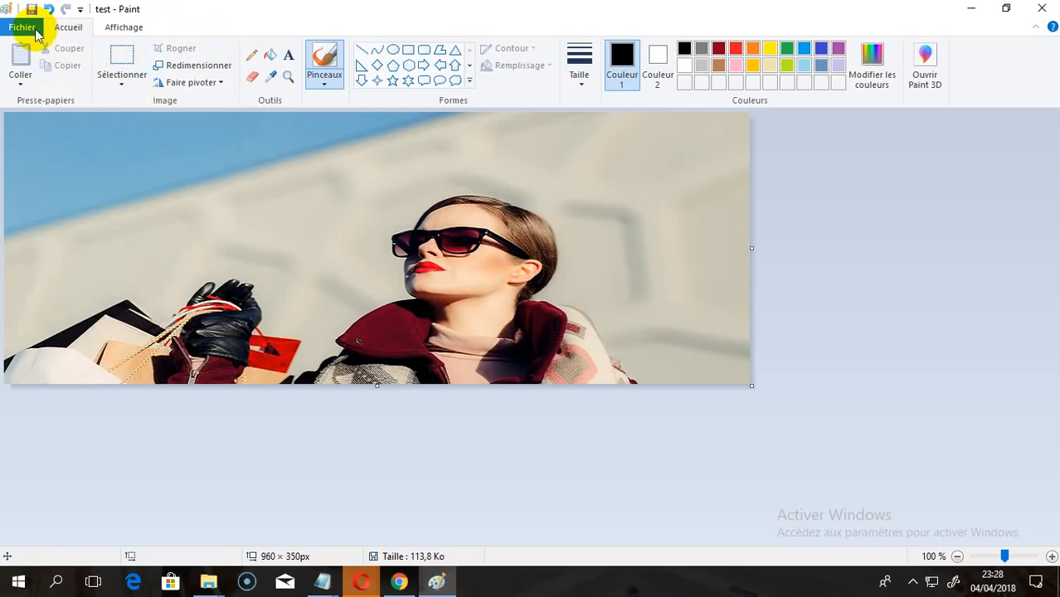
Save the resized image as a JPEG named photo1 in the Formation Shopify folder and close Paint.
{"action": "left_click", "coordinate": [30, 30]}
{"action": "left_click", "coordinate": [23, 26]}
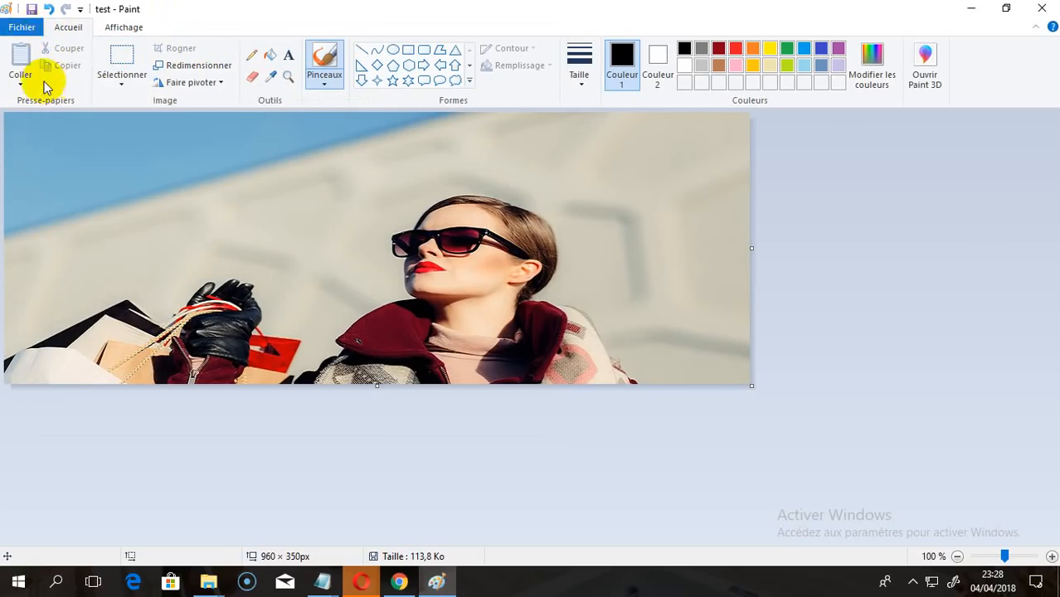
{"action": "left_click", "coordinate": [25, 26]}
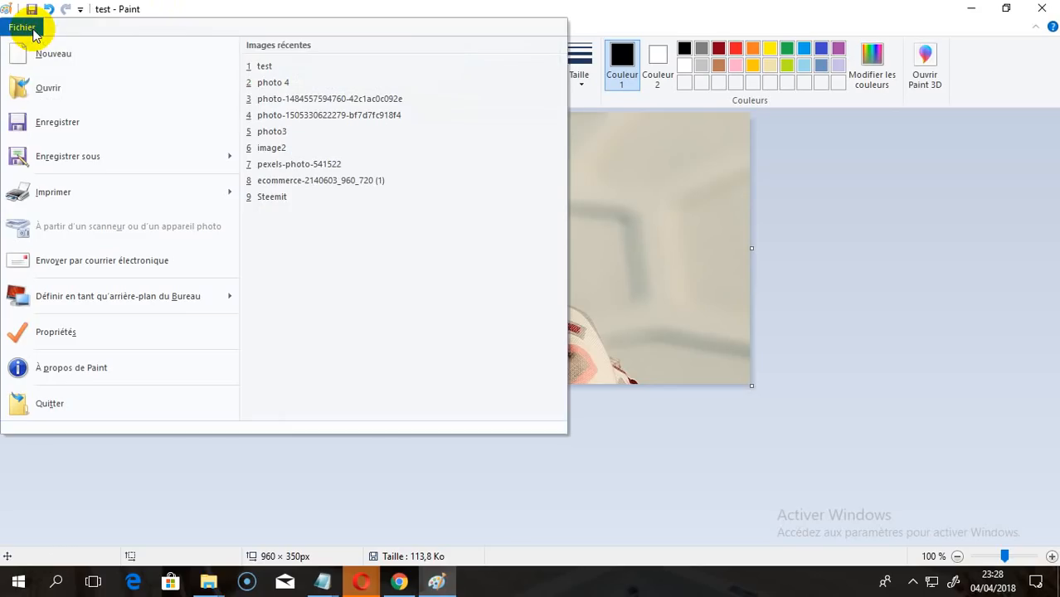
{"action": "left_click", "coordinate": [49, 152]}
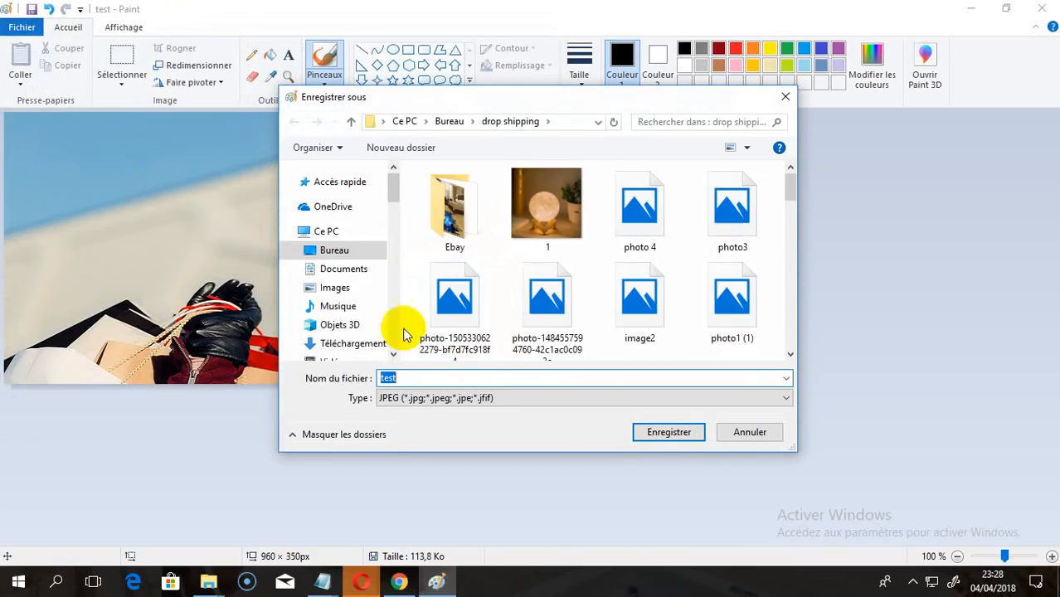
{"action": "scroll", "coordinate": [391, 319], "scroll_direction": "down", "scroll_amount": 3}
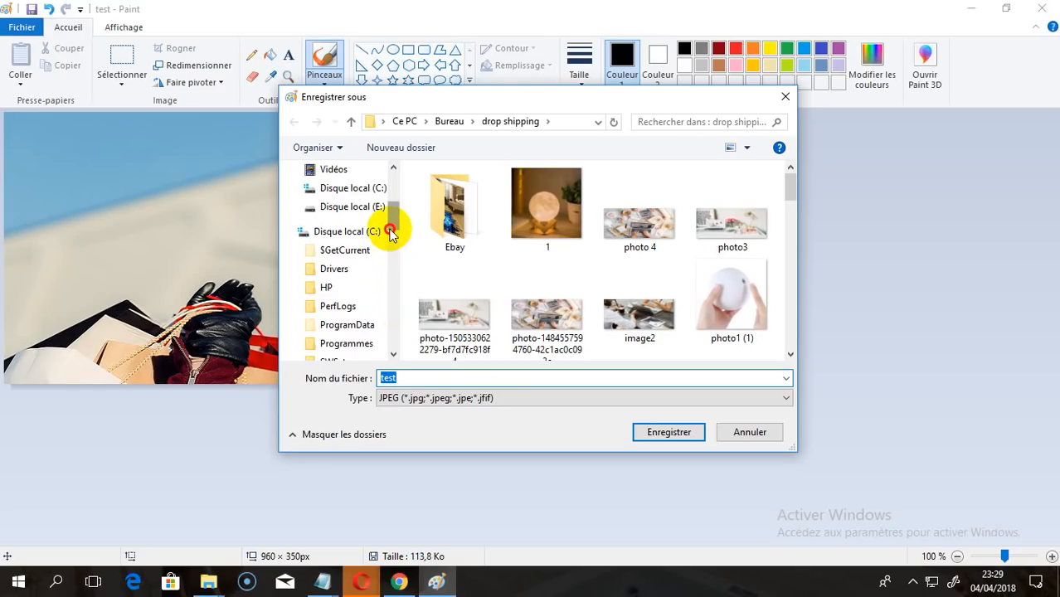
{"action": "left_click_drag", "start_coordinate": [390, 232], "coordinate": [378, 277]}
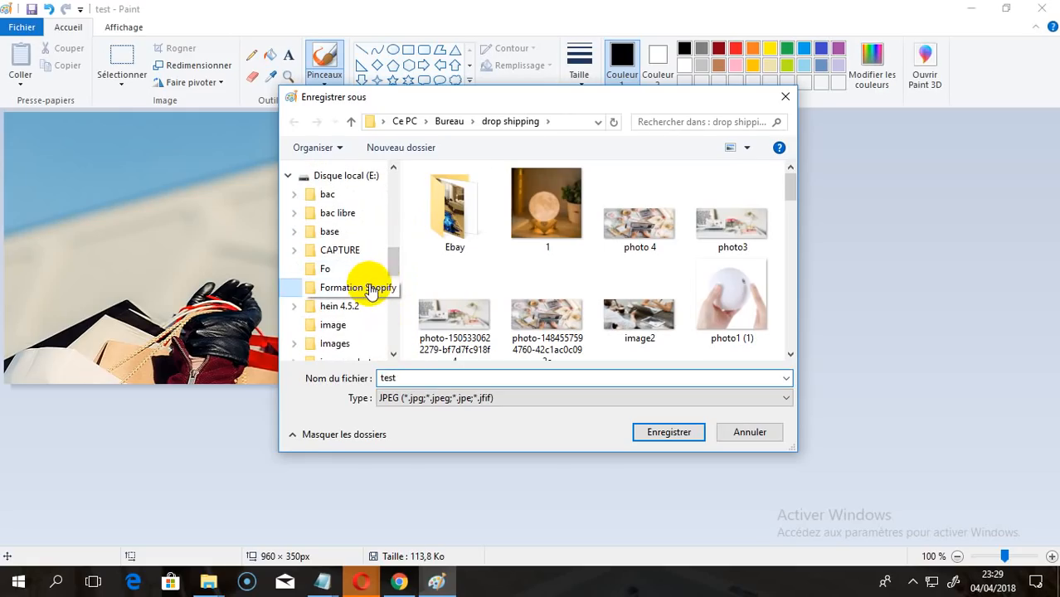
{"action": "left_click", "coordinate": [371, 288]}
{"action": "left_click", "coordinate": [524, 379]}
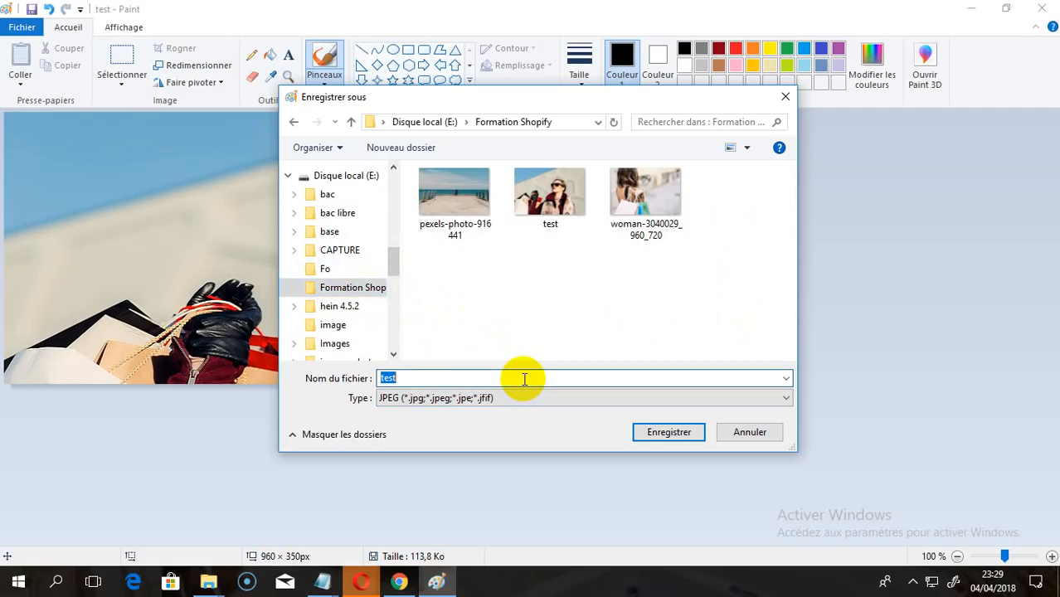
{"action": "type", "text": "photo1"}
{"action": "left_click", "coordinate": [655, 435]}
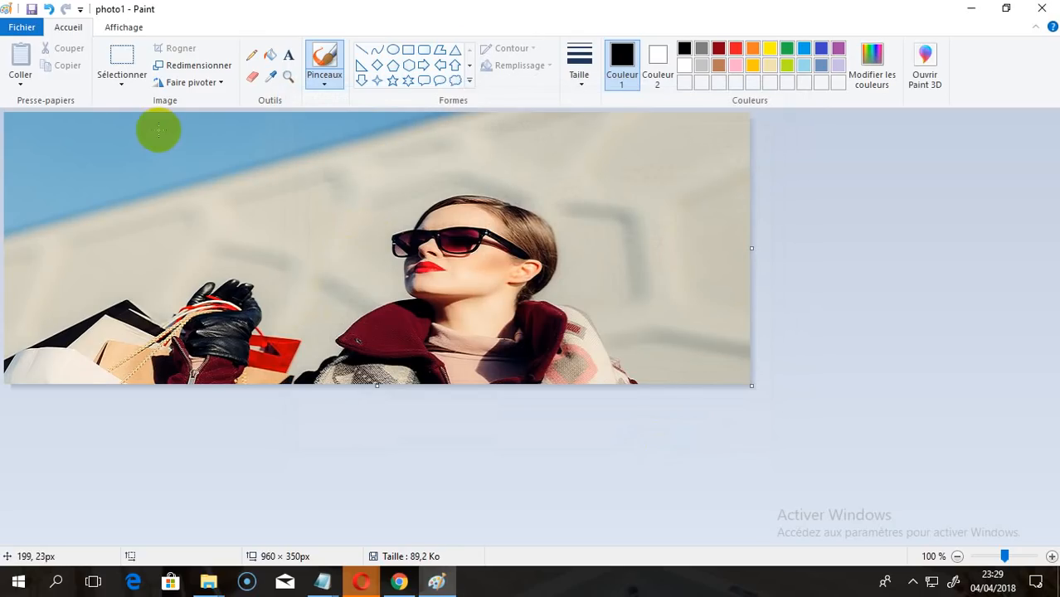
{"action": "left_click", "coordinate": [1043, 9]}
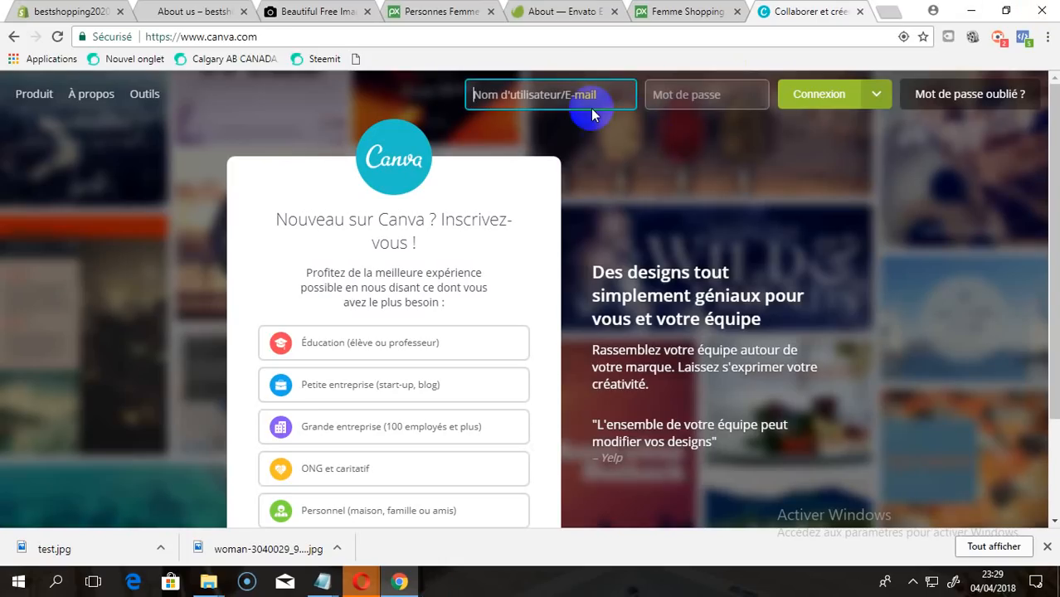
Return to the Shopify theme editor and expand the first slide in the Slideshow section's content.
{"action": "left_click", "coordinate": [315, 10]}
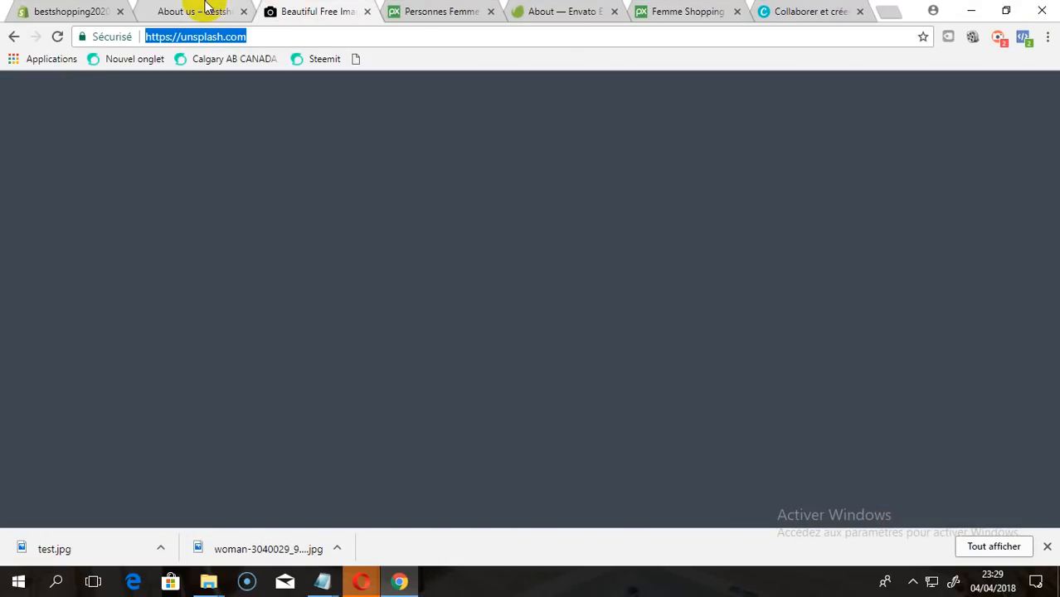
{"action": "left_click", "coordinate": [166, 10]}
{"action": "left_click", "coordinate": [95, 9]}
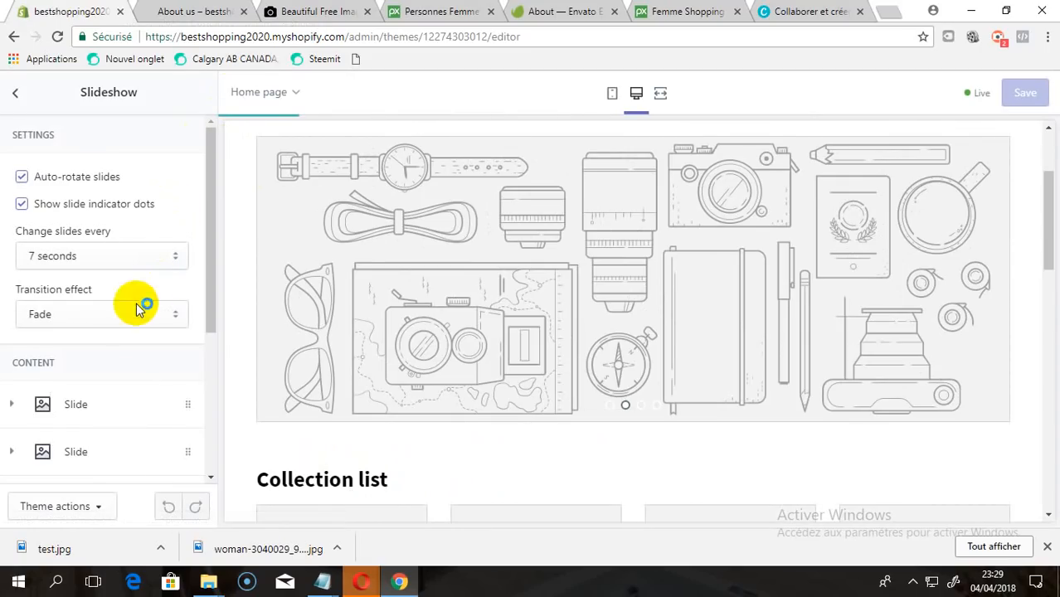
{"action": "left_click", "coordinate": [95, 409]}
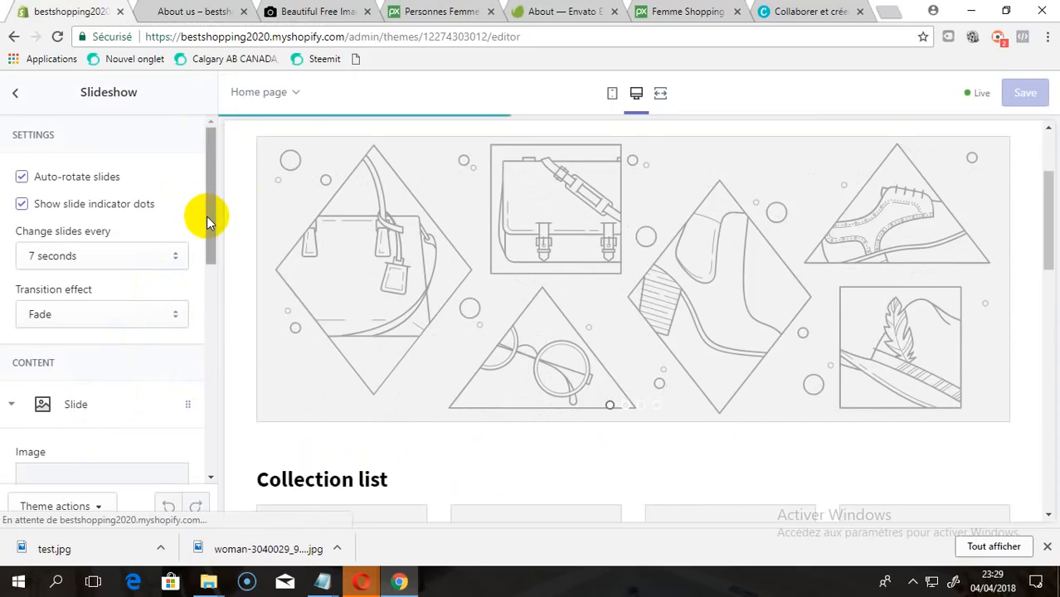
Start uploading a new image from the computer for the first slide of the slideshow.
{"action": "left_click_drag", "start_coordinate": [208, 217], "coordinate": [211, 240]}
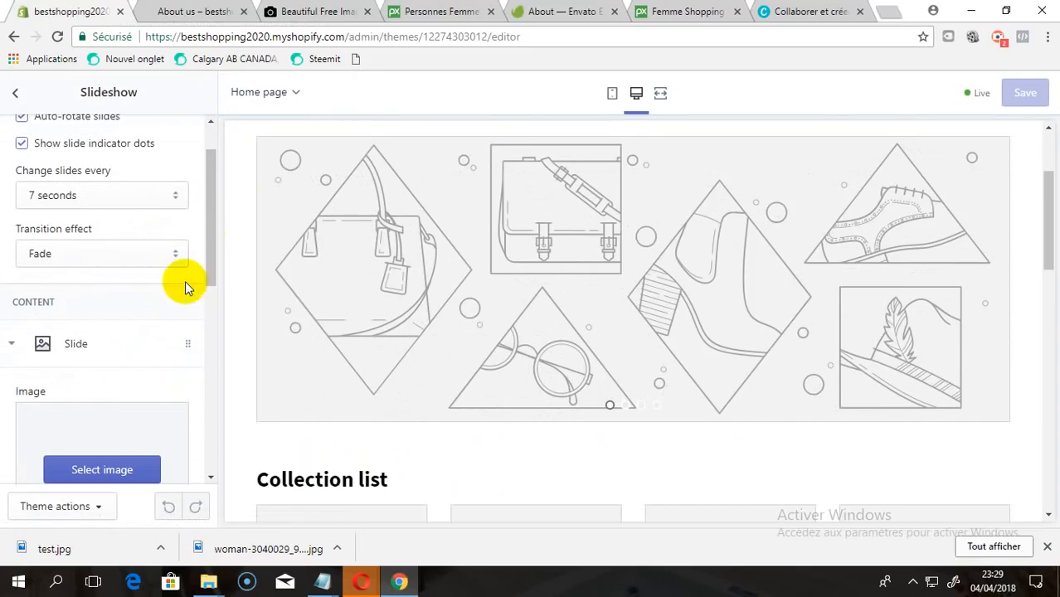
{"action": "left_click", "coordinate": [102, 471]}
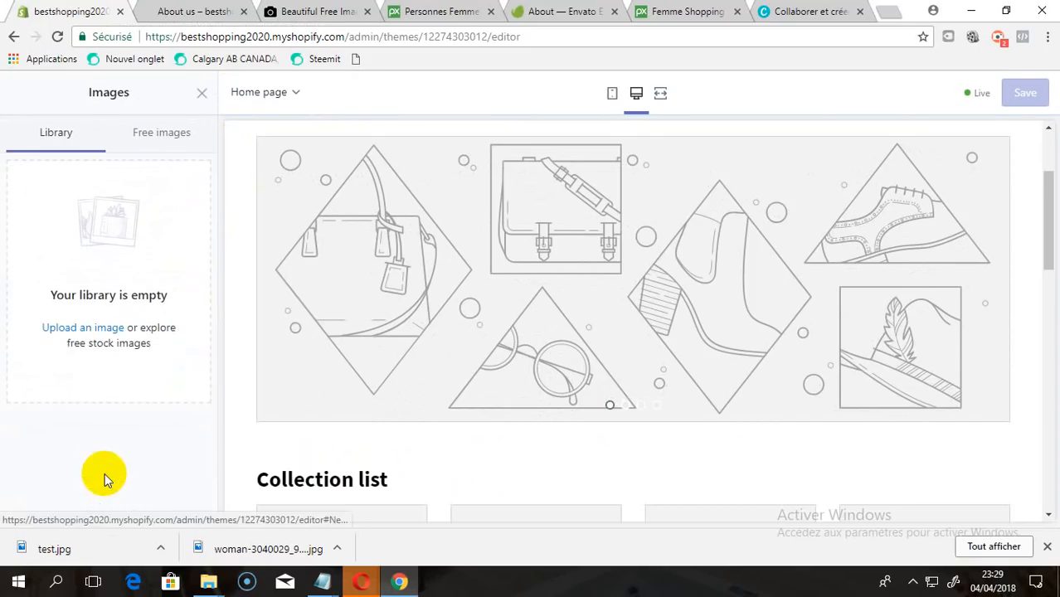
{"action": "left_click", "coordinate": [110, 330]}
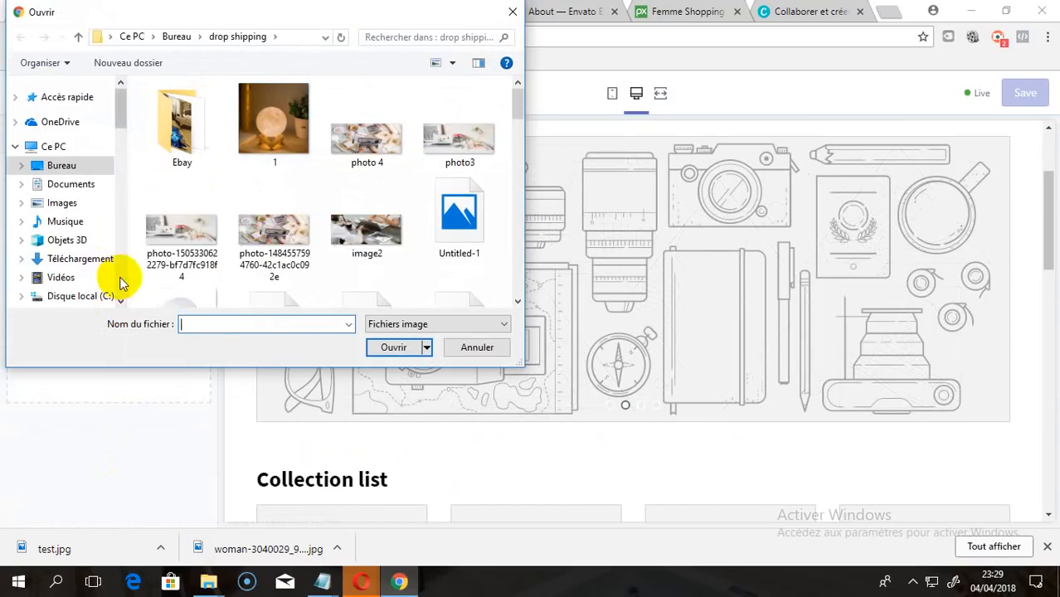
{"action": "scroll", "coordinate": [120, 282], "scroll_direction": "down", "scroll_amount": 10}
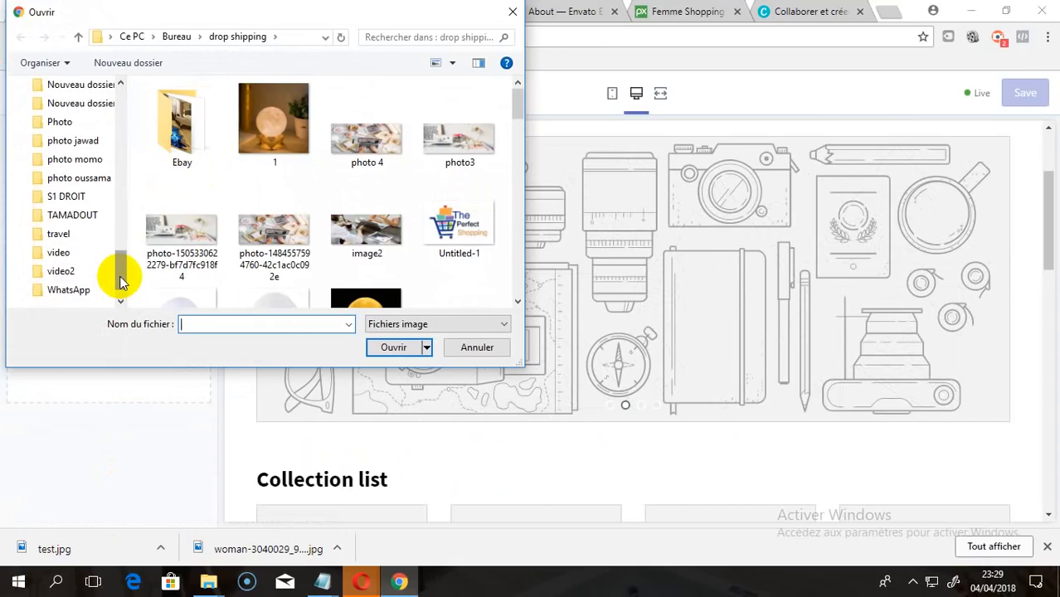
{"action": "scroll", "coordinate": [116, 272], "scroll_direction": "up", "scroll_amount": 2}
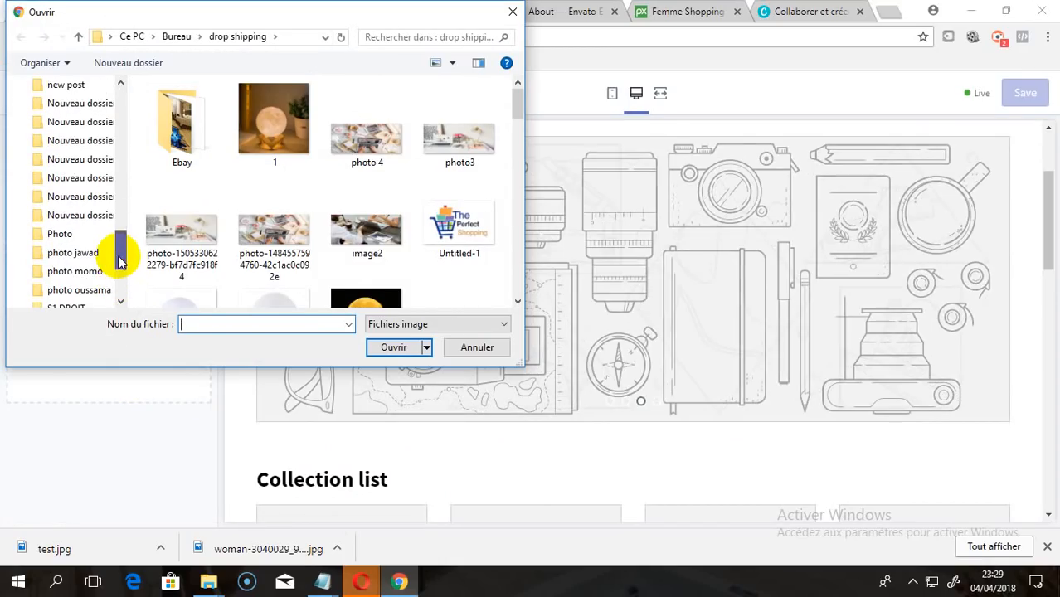
{"action": "left_click", "coordinate": [73, 253]}
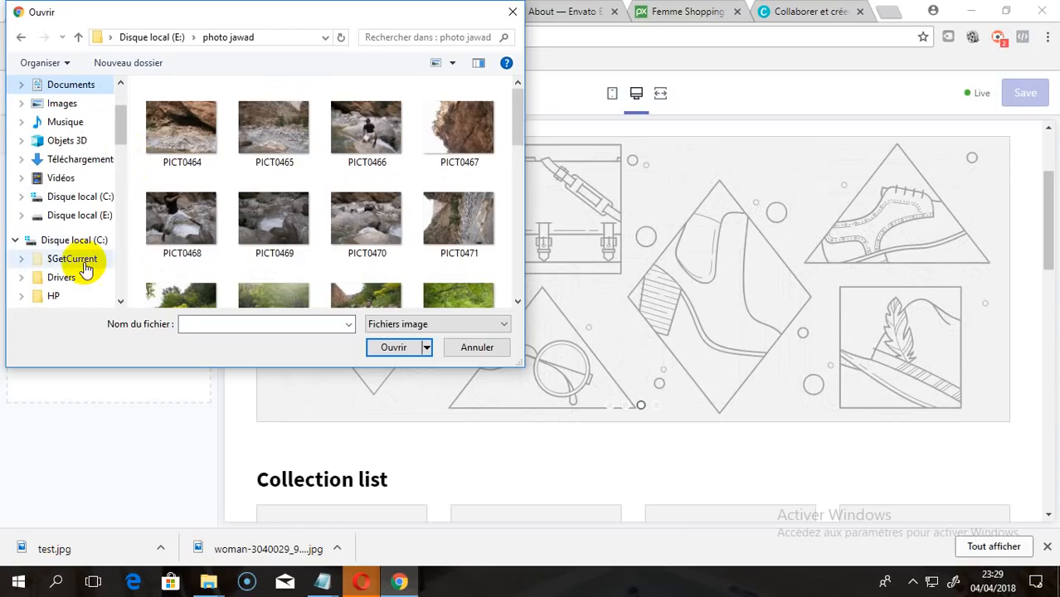
{"action": "left_click", "coordinate": [73, 259]}
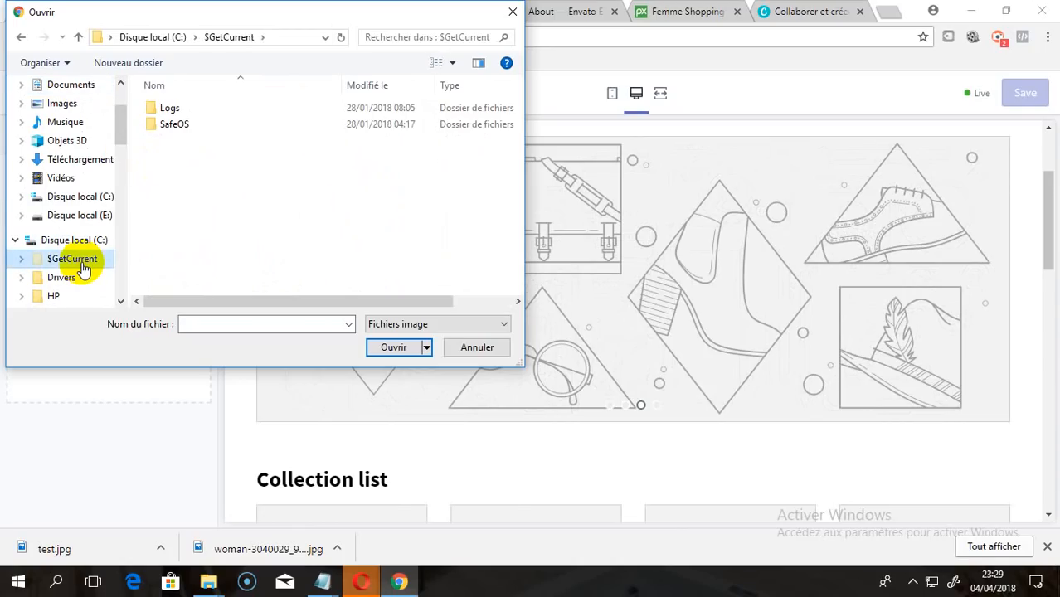
Upload photo1 from the Formation Shopify folder on drive E as the first slide's image and save the theme.
{"action": "scroll", "coordinate": [83, 267], "scroll_direction": "down", "scroll_amount": 6}
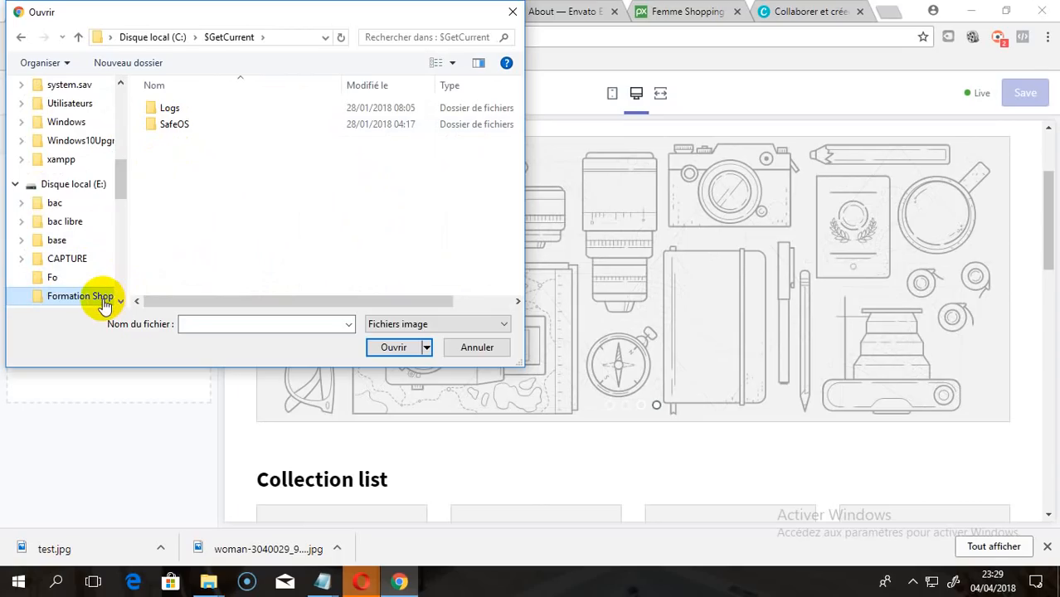
{"action": "left_click", "coordinate": [103, 298]}
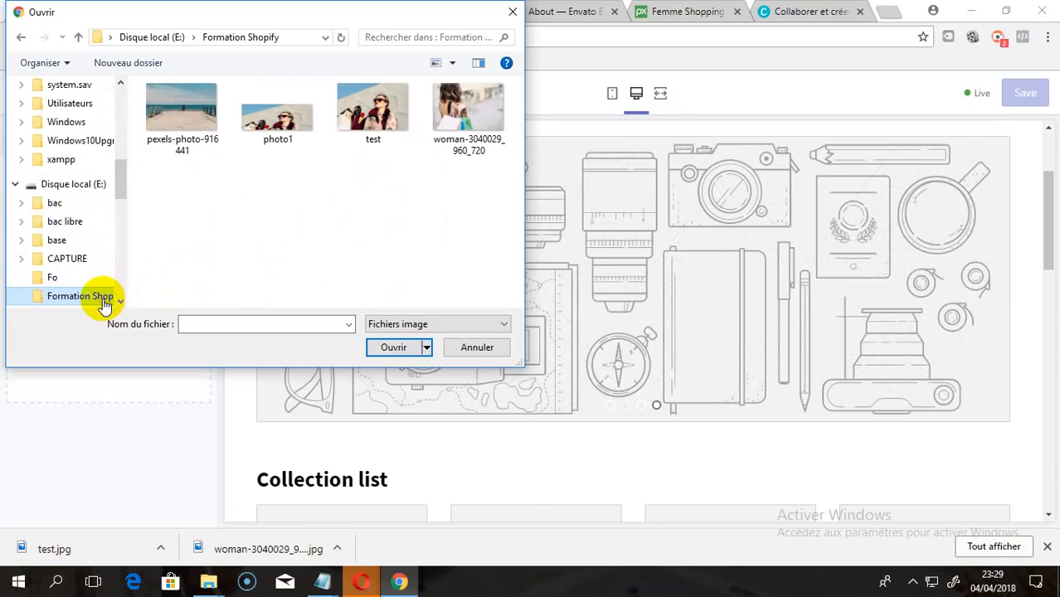
{"action": "double_click", "coordinate": [296, 120]}
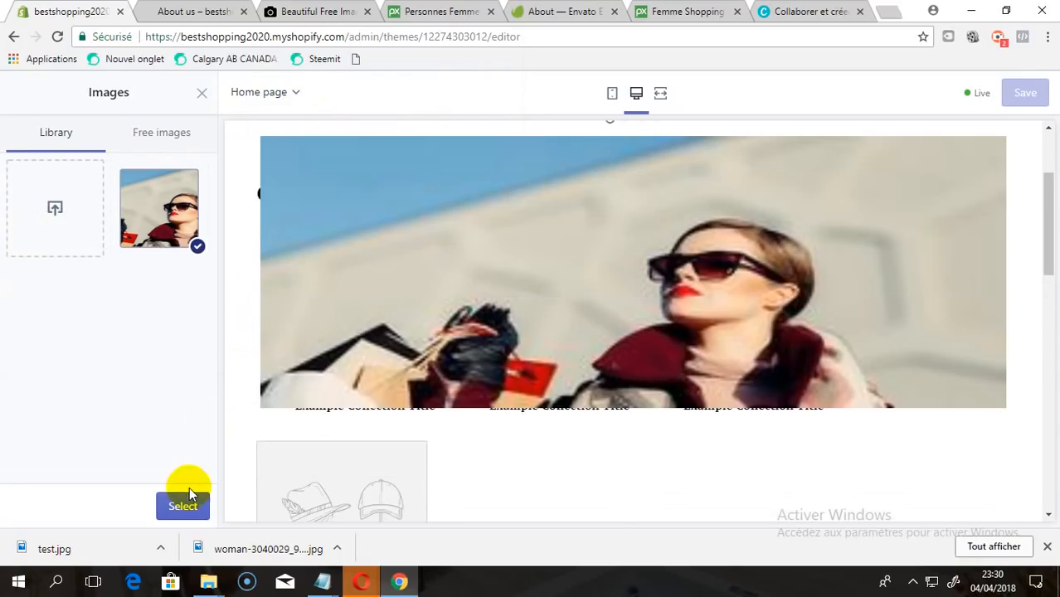
{"action": "left_click", "coordinate": [184, 509]}
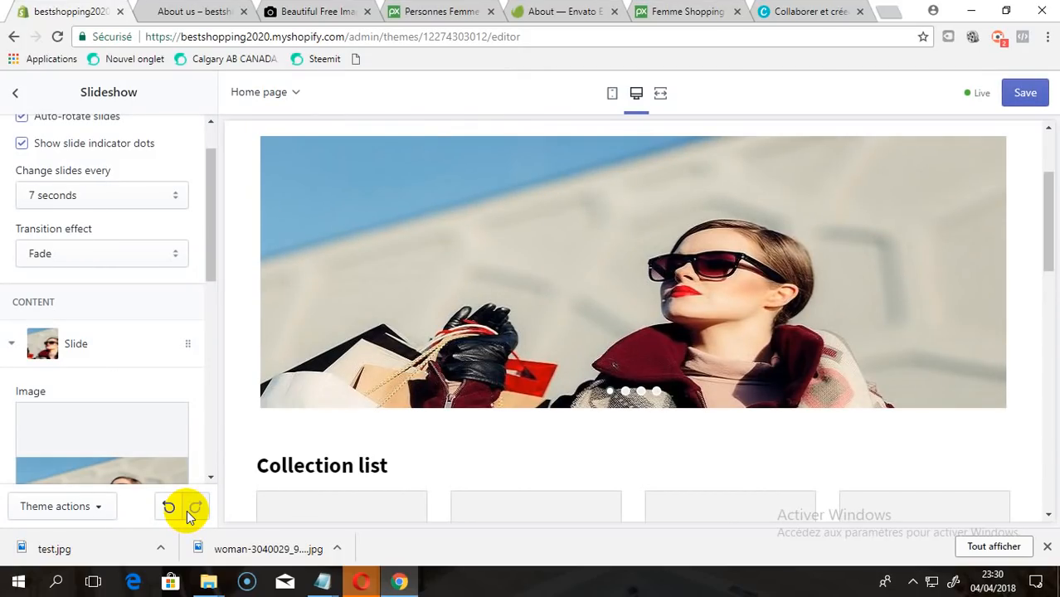
{"action": "left_click", "coordinate": [1015, 97]}
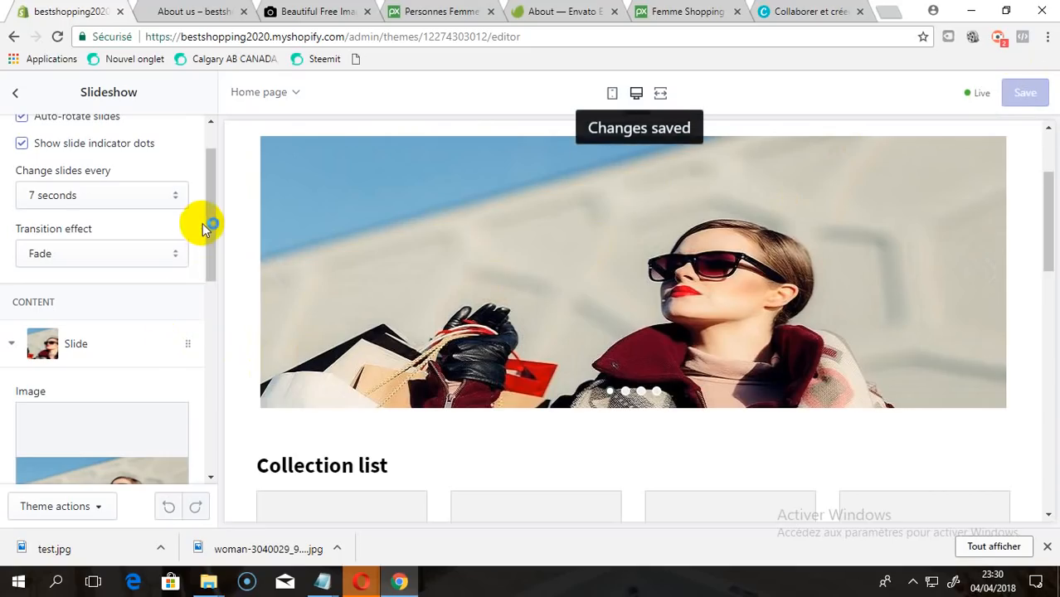
Switch to the Formation Shopify folder in File Explorer and open woman-3040029_960_720 for editing in Paint.
{"action": "left_click_drag", "start_coordinate": [208, 187], "coordinate": [203, 273]}
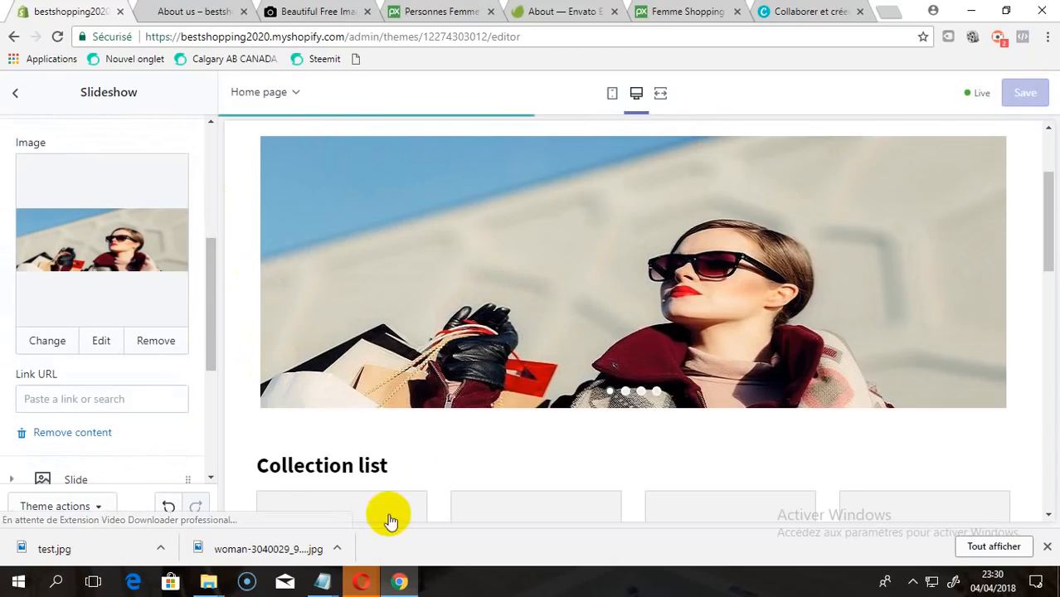
{"action": "mouse_move", "coordinate": [208, 578]}
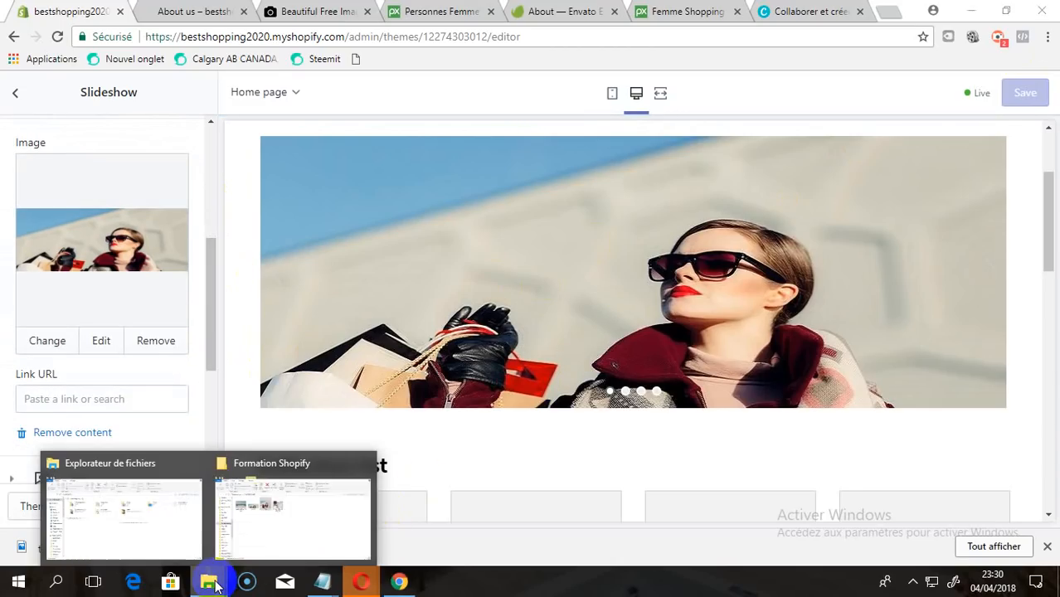
{"action": "left_click", "coordinate": [299, 509]}
{"action": "left_click", "coordinate": [415, 211]}
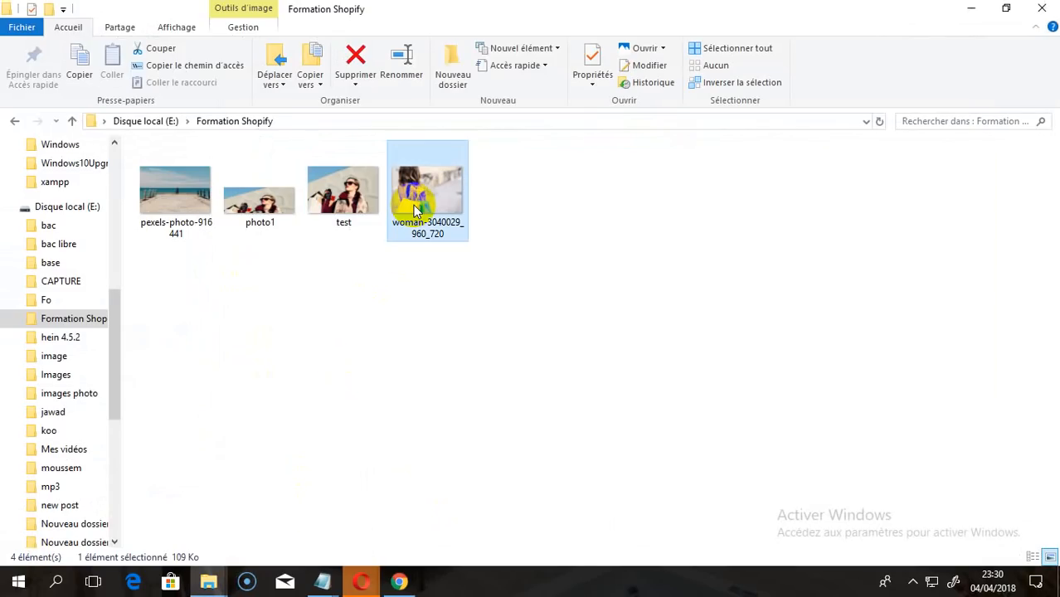
{"action": "right_click", "coordinate": [413, 211]}
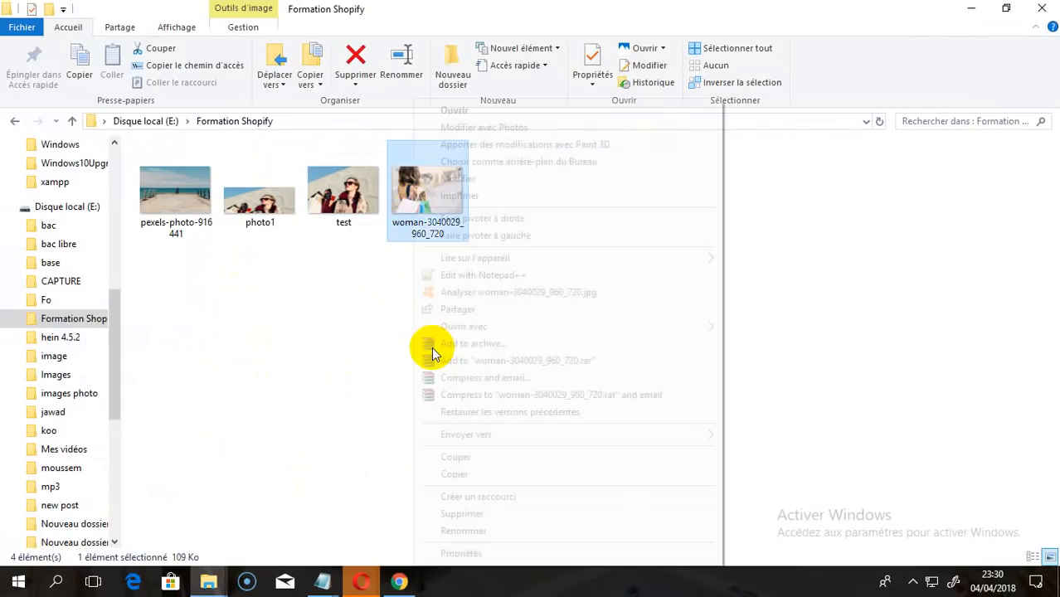
{"action": "left_click", "coordinate": [487, 179]}
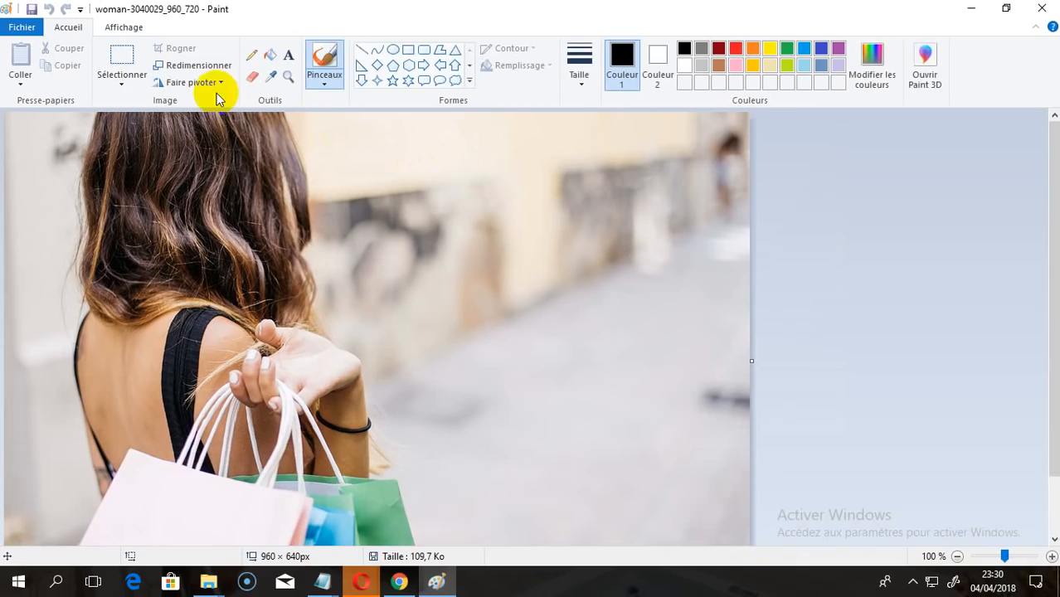
Resize the image in pixels to a height of 350, with proportions unlocked.
{"action": "left_click", "coordinate": [209, 67]}
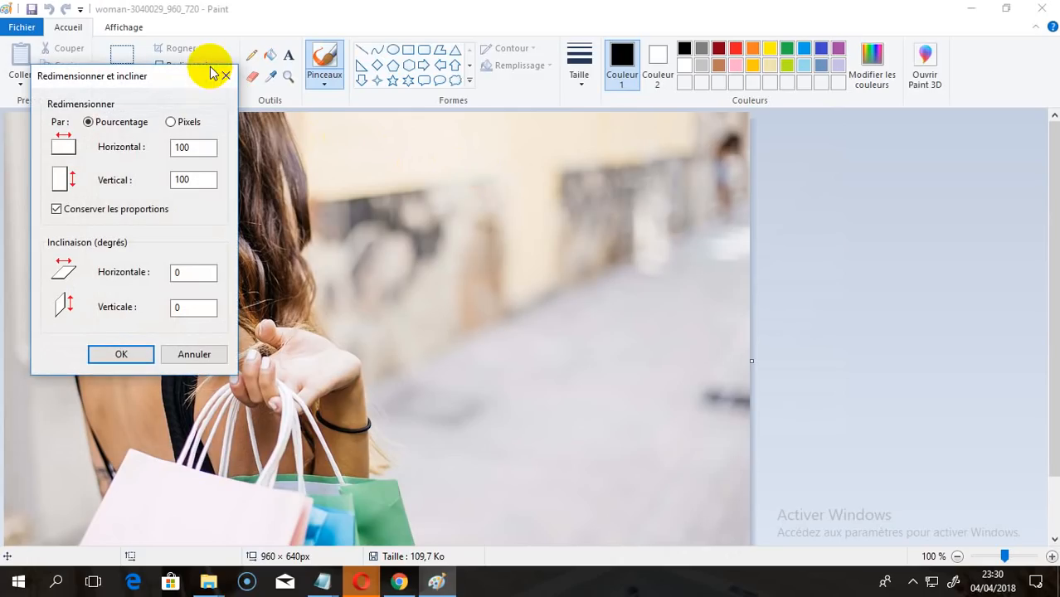
{"action": "left_click", "coordinate": [187, 122]}
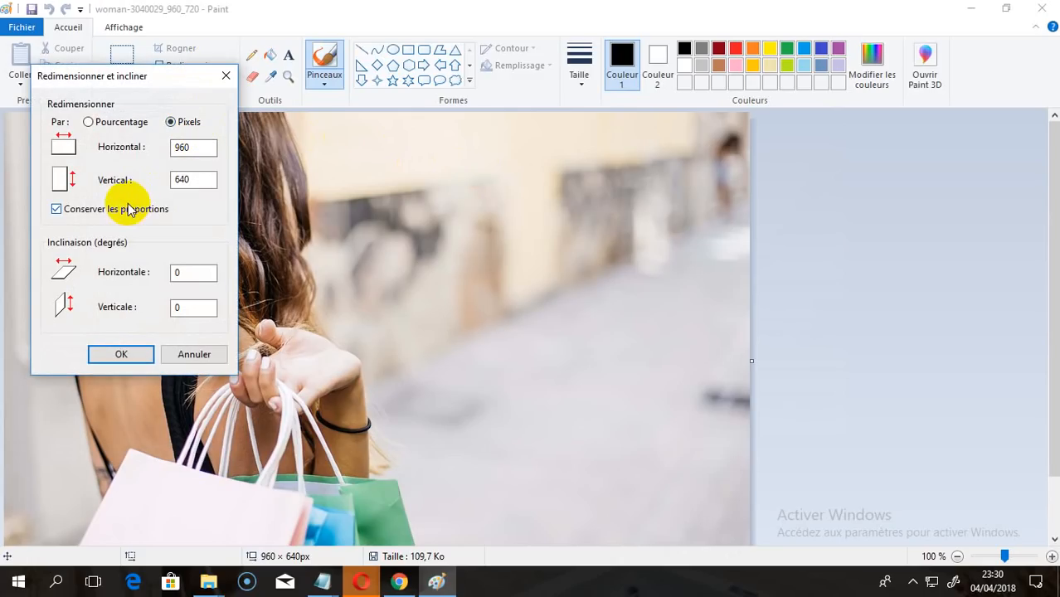
{"action": "double_click", "coordinate": [196, 178]}
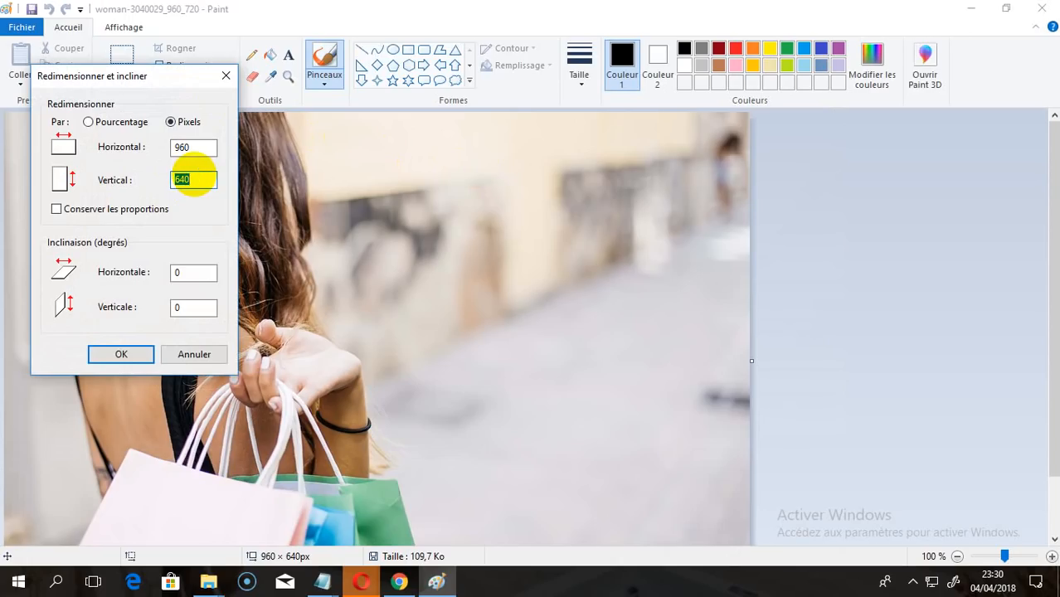
{"action": "left_click", "coordinate": [125, 354]}
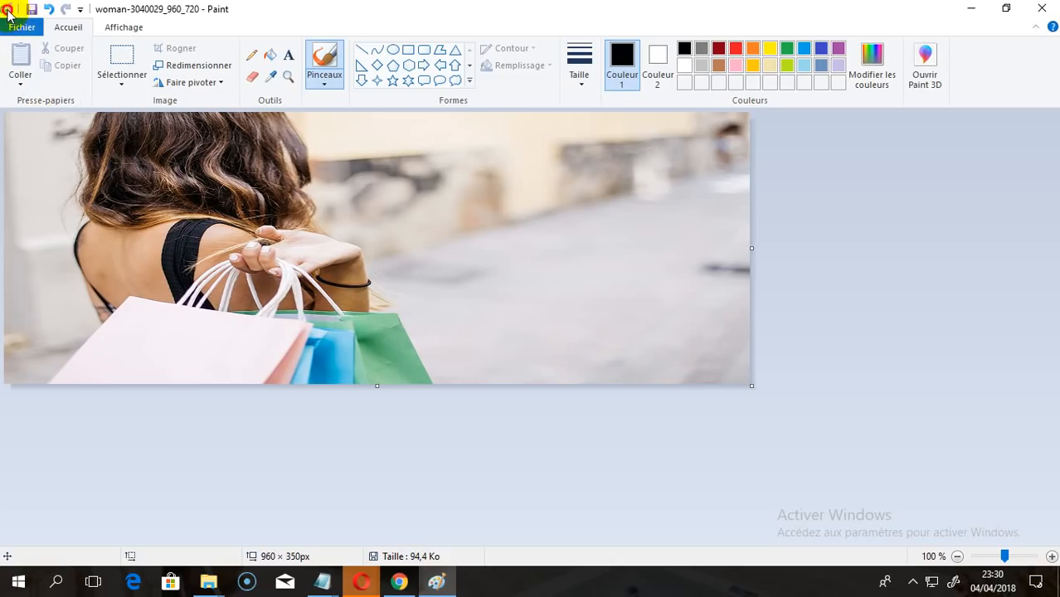
Save a copy of the resized image as a JPEG named photo2 in the Formation Shopify folder.
{"action": "left_click", "coordinate": [7, 11]}
{"action": "left_click", "coordinate": [92, 205]}
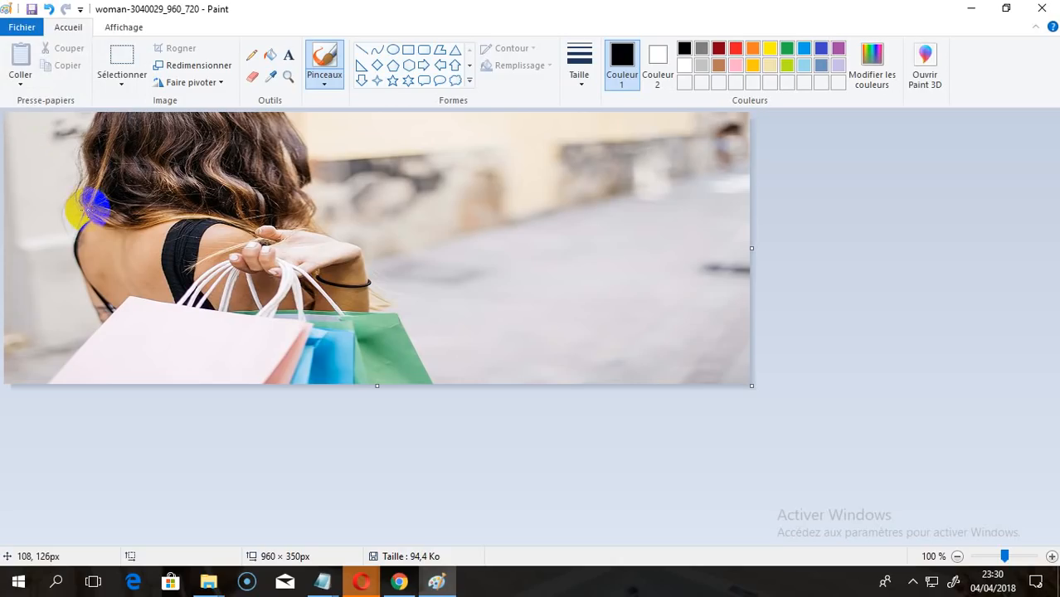
{"action": "key", "text": "alt+f"}
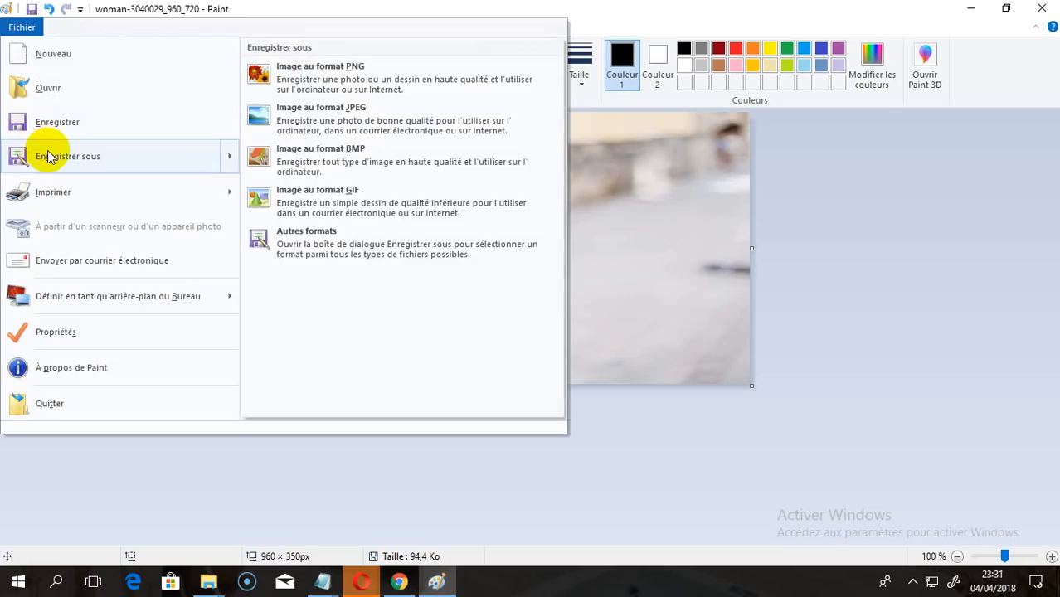
{"action": "left_click", "coordinate": [48, 152]}
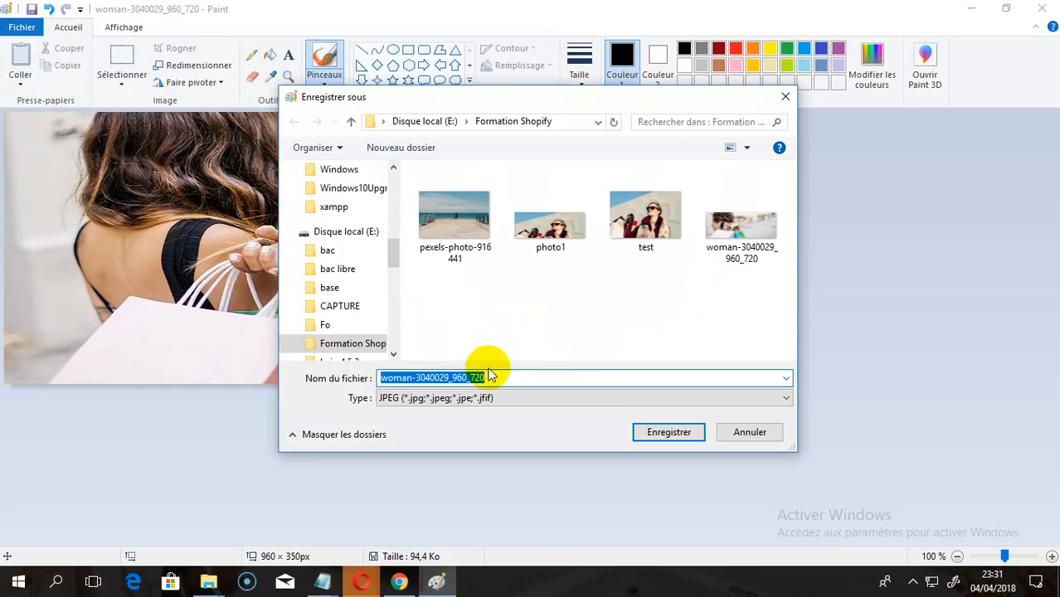
{"action": "type", "text": "pho"}
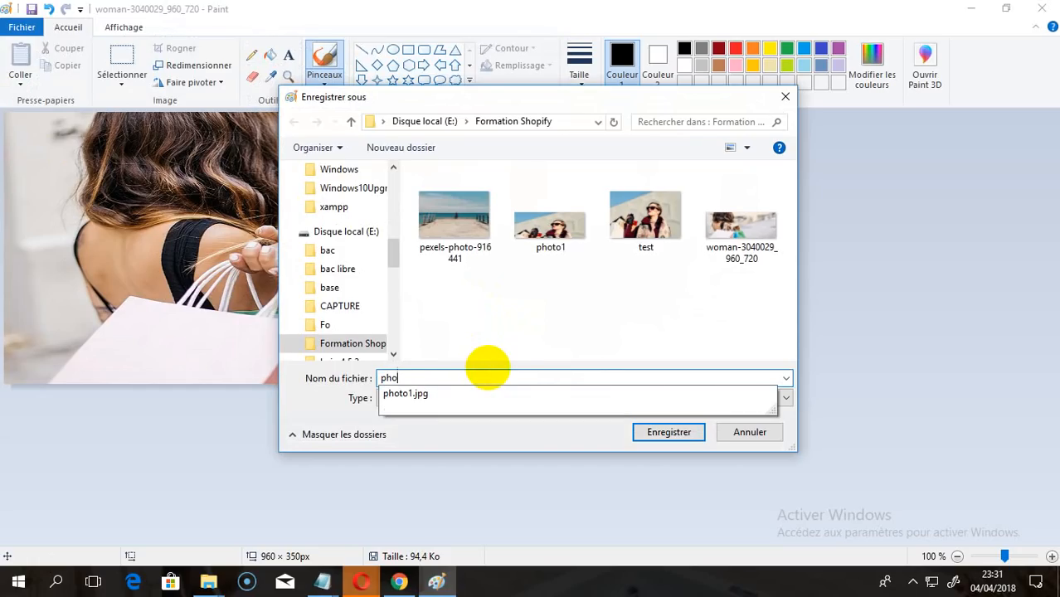
{"action": "type", "text": "to2"}
{"action": "key", "text": "Return"}
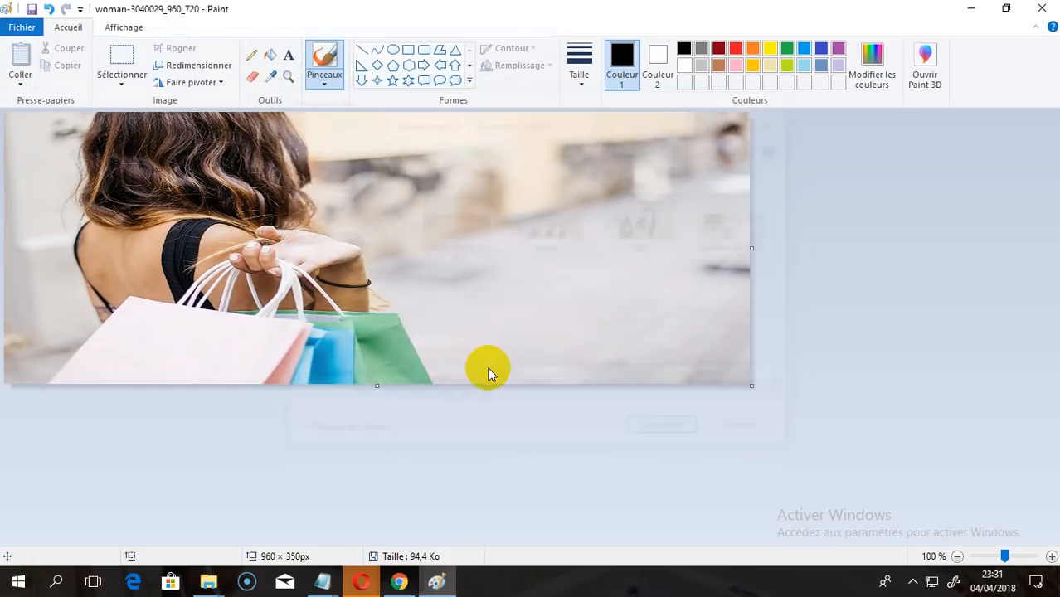
Return to the Shopify theme editor in Chrome and expand the second slide's image settings.
{"action": "left_click", "coordinate": [386, 585]}
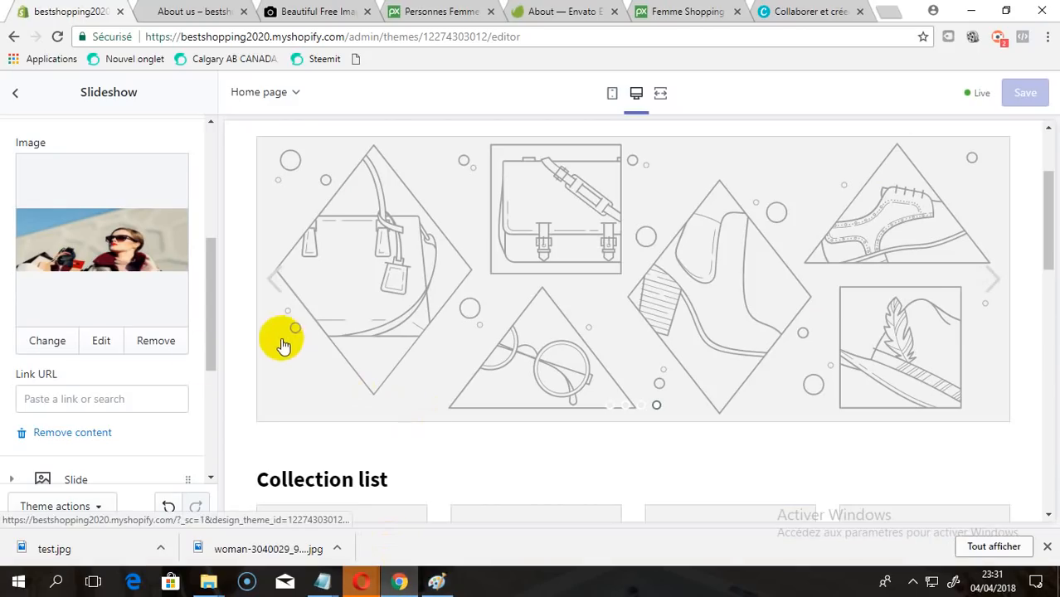
{"action": "left_click_drag", "start_coordinate": [210, 286], "coordinate": [208, 355]}
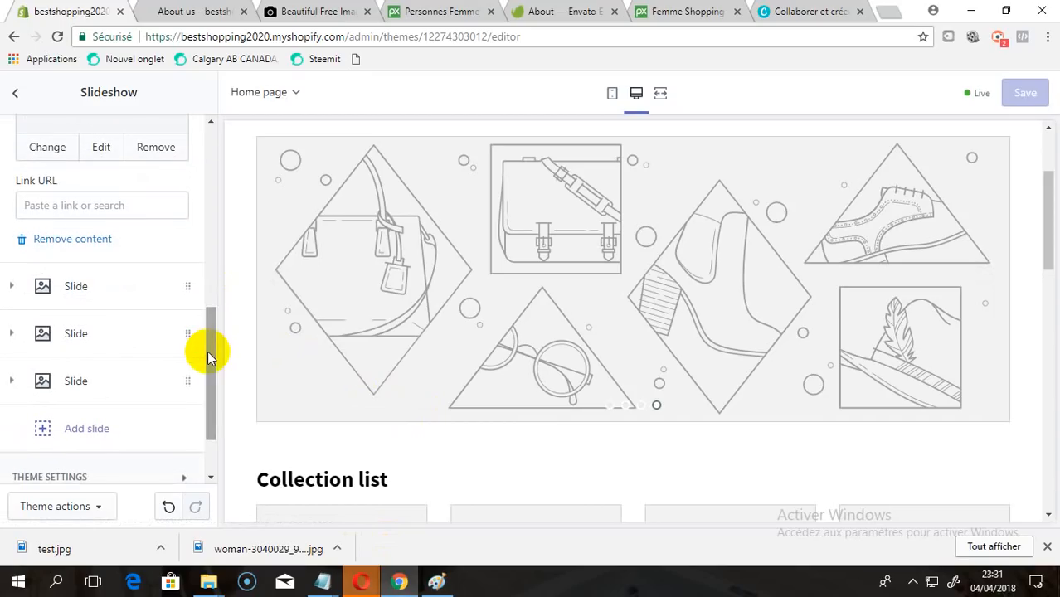
{"action": "left_click", "coordinate": [138, 285]}
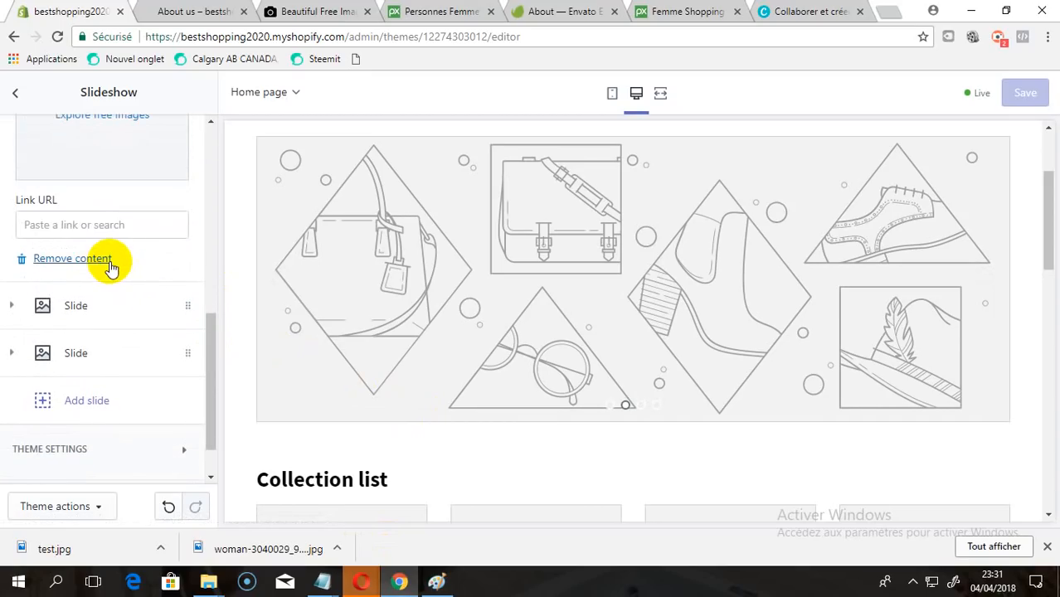
{"action": "left_click_drag", "start_coordinate": [212, 331], "coordinate": [205, 267]}
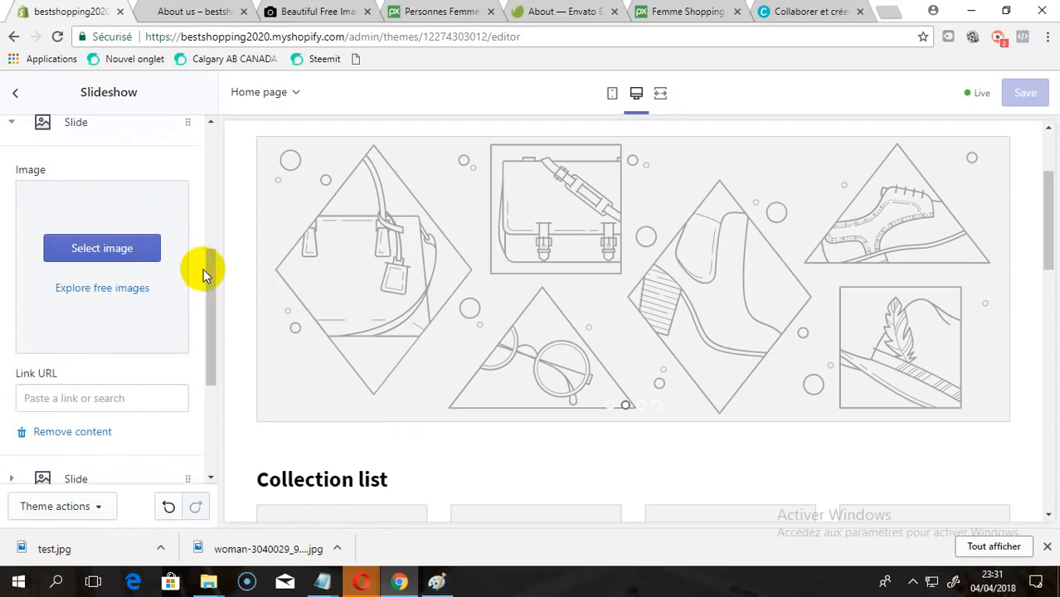
Upload photo2 from the Formation Shopify folder and set it as the second slide's image.
{"action": "left_click", "coordinate": [114, 250]}
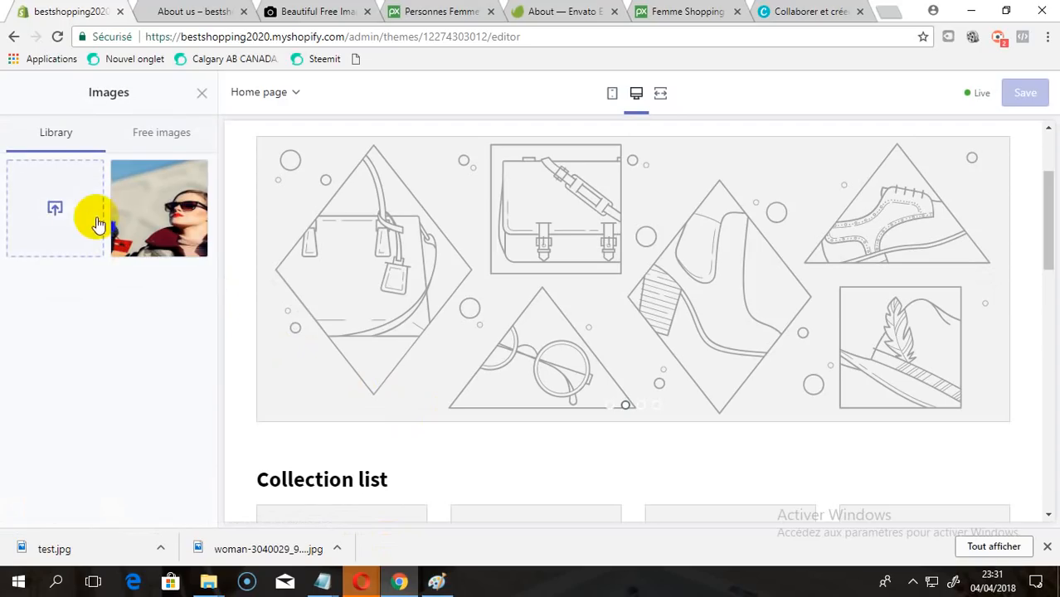
{"action": "left_click", "coordinate": [74, 219]}
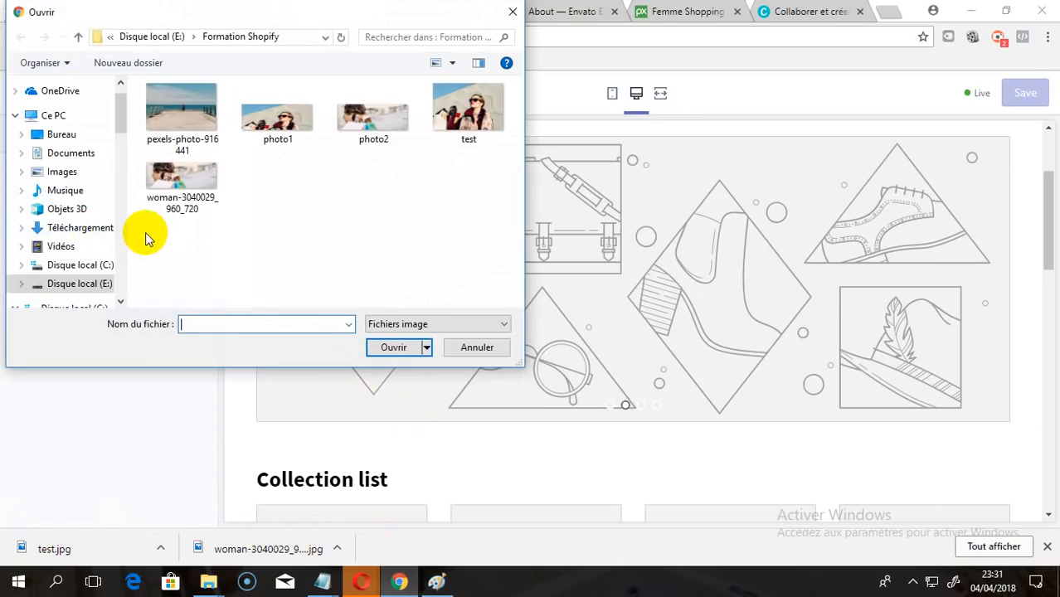
{"action": "left_click", "coordinate": [373, 137]}
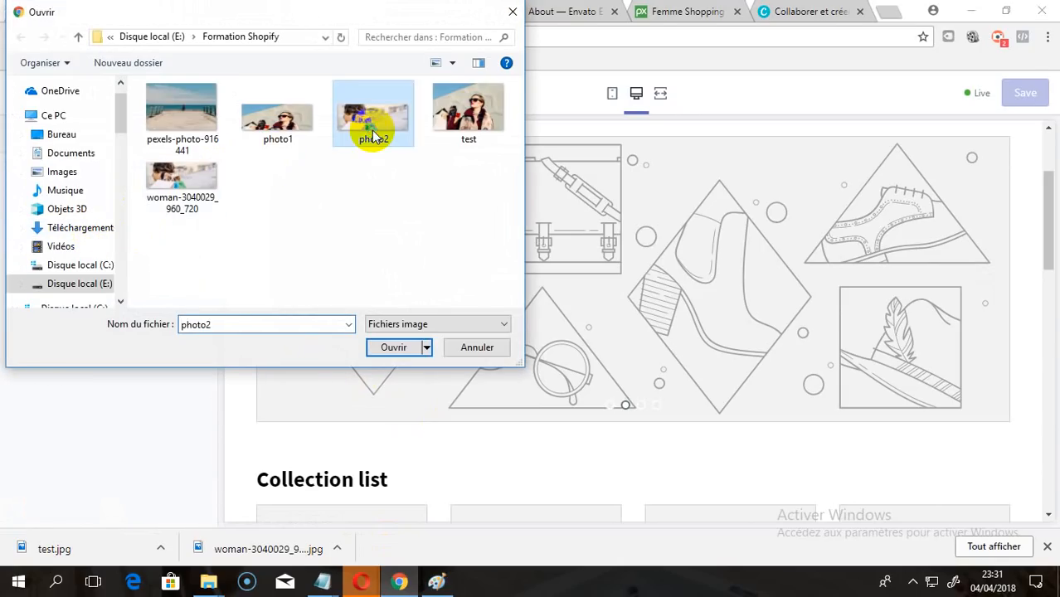
{"action": "double_click", "coordinate": [373, 134]}
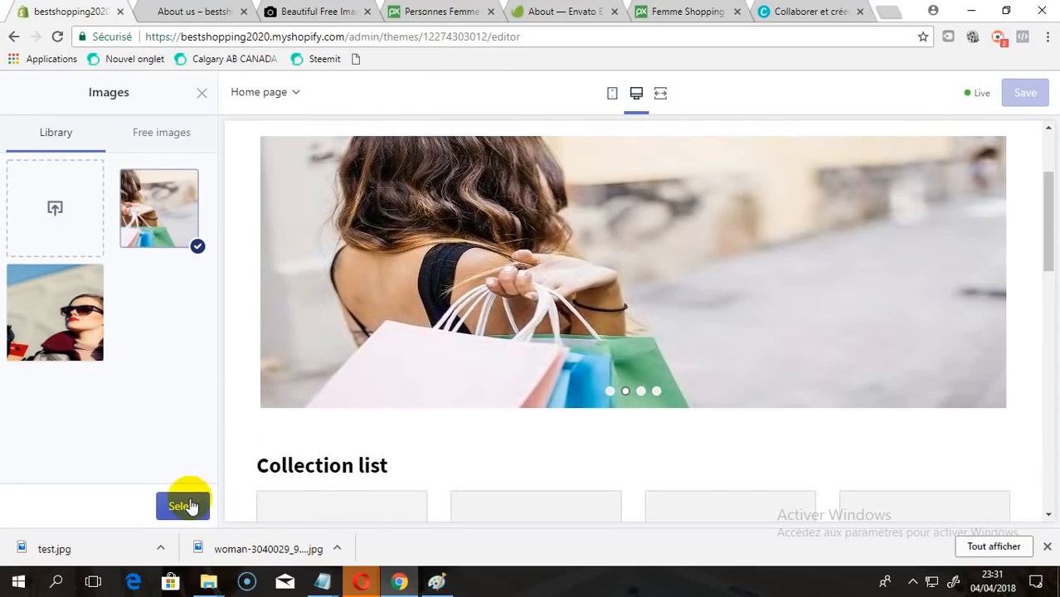
{"action": "left_click", "coordinate": [187, 506]}
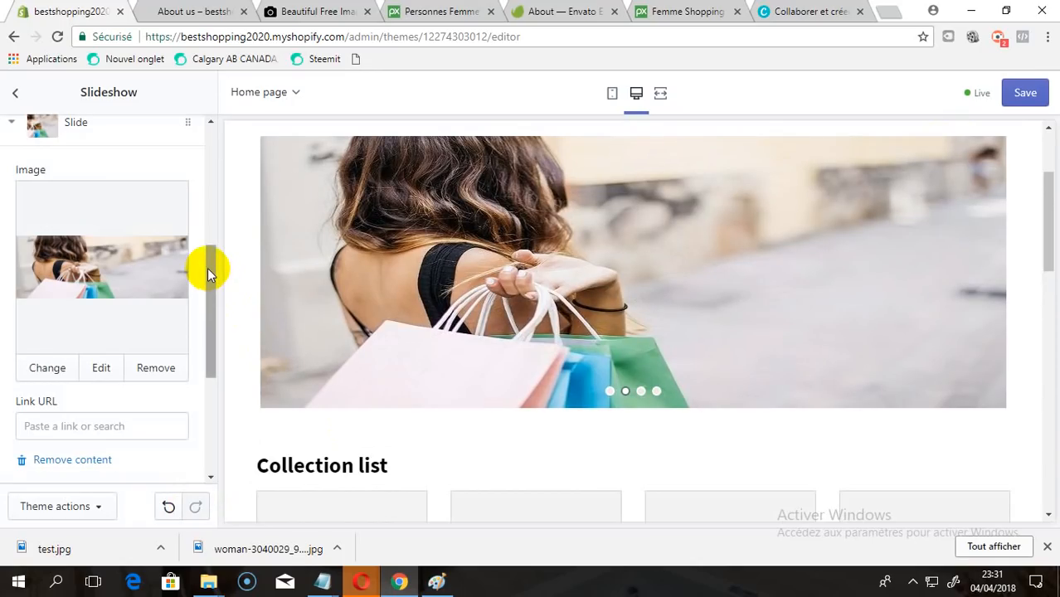
{"action": "left_click_drag", "start_coordinate": [208, 273], "coordinate": [184, 135]}
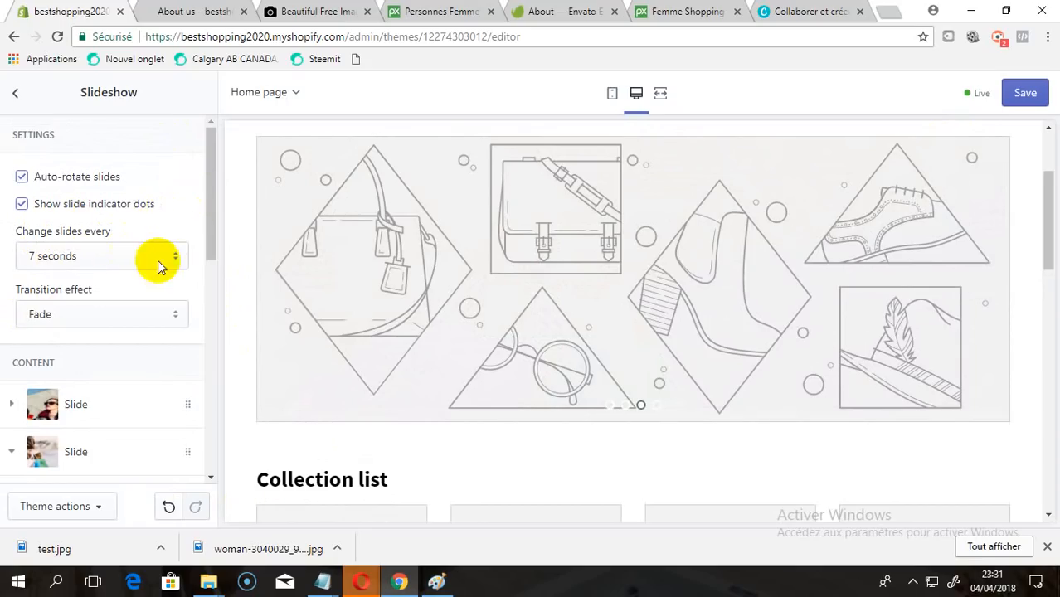
{"action": "left_click_drag", "start_coordinate": [211, 216], "coordinate": [220, 421]}
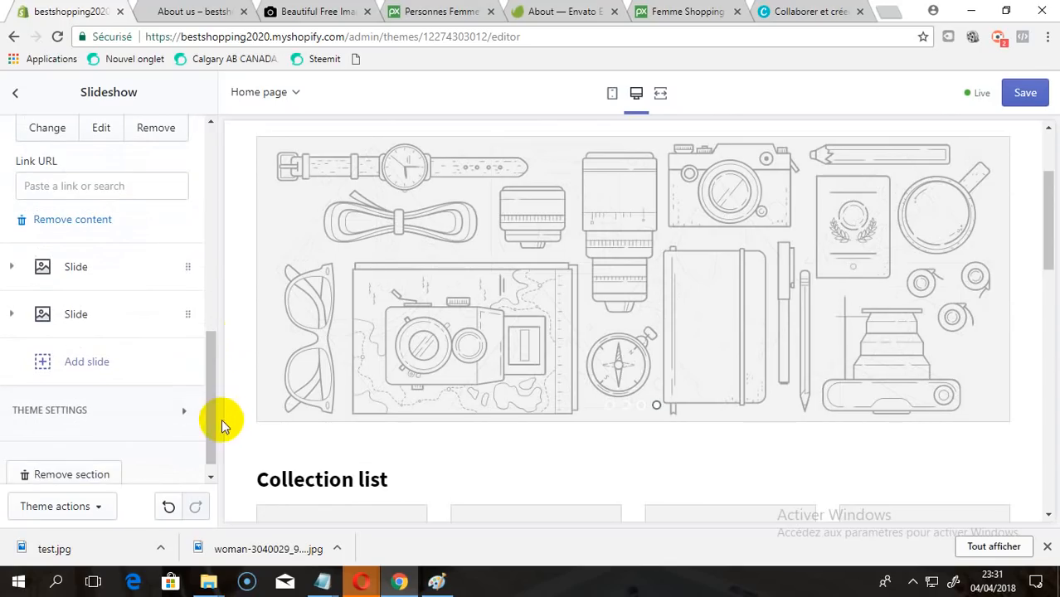
{"action": "left_click", "coordinate": [190, 269]}
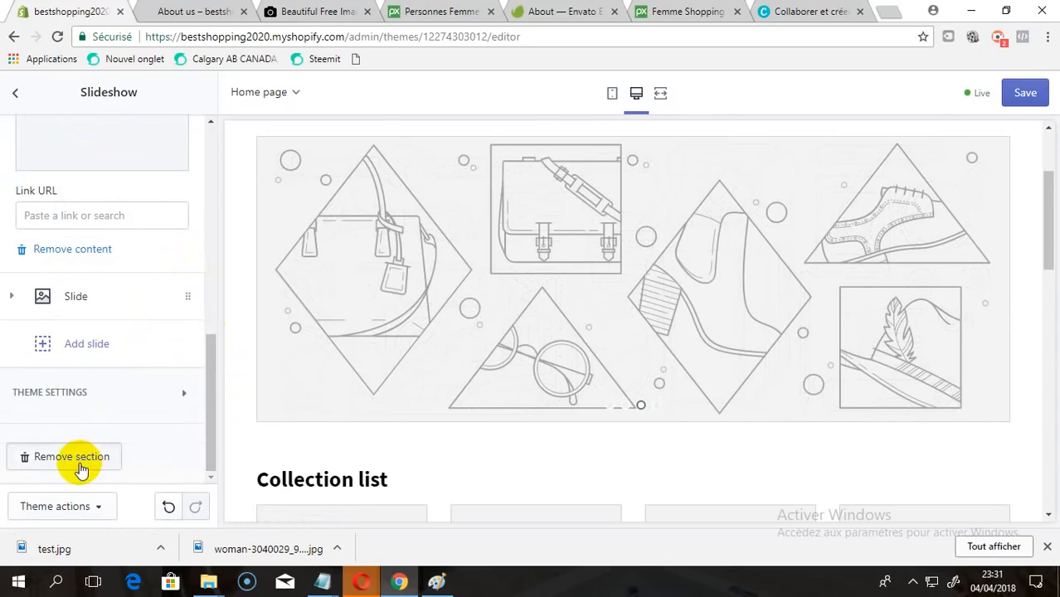
{"action": "left_click", "coordinate": [79, 464]}
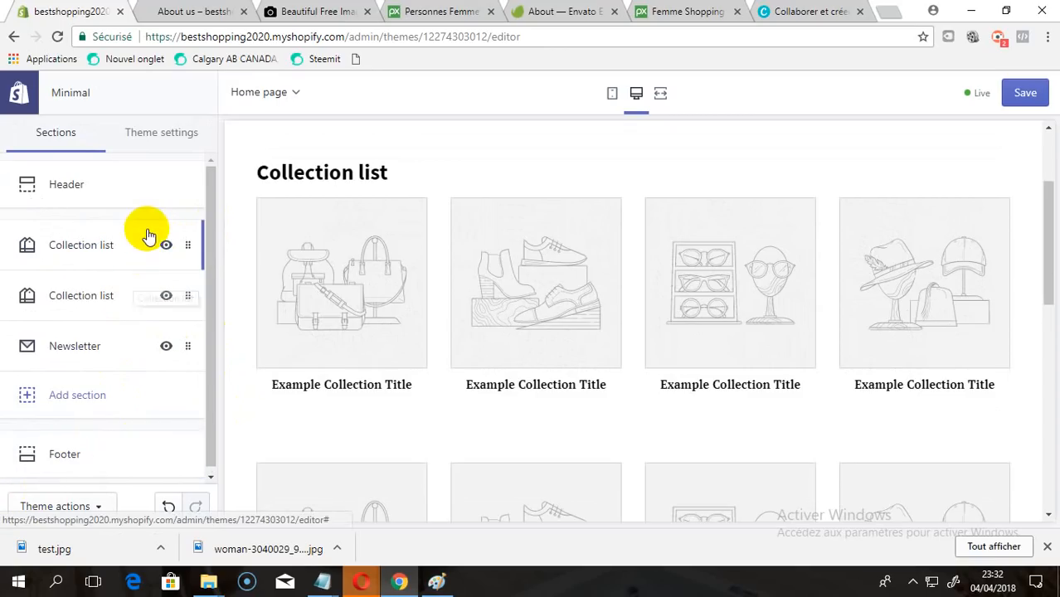
{"action": "left_click", "coordinate": [206, 255]}
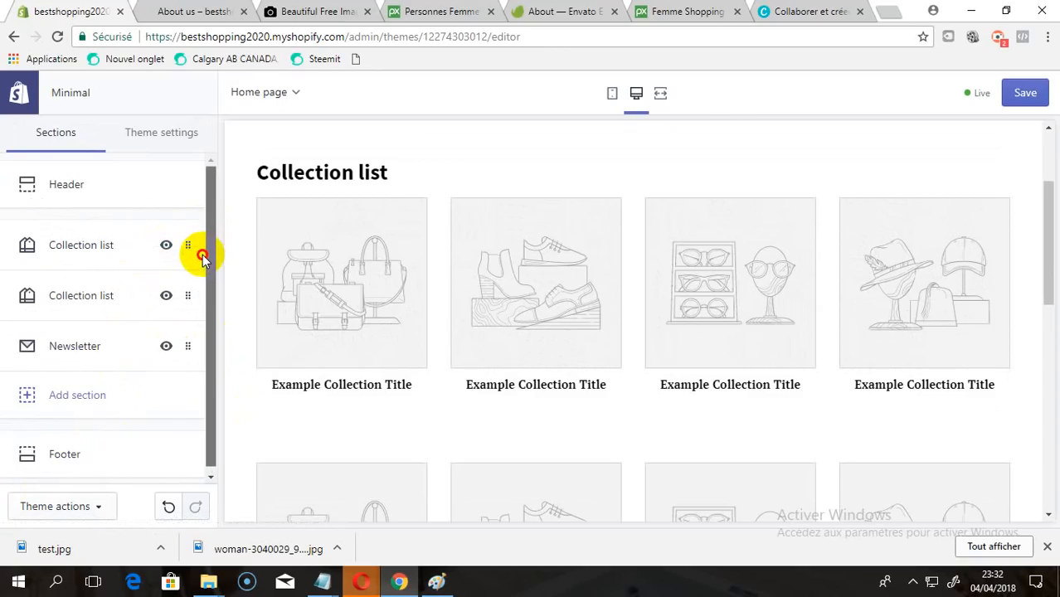
{"action": "left_click", "coordinate": [207, 250]}
{"action": "left_click_drag", "start_coordinate": [206, 249], "coordinate": [208, 308]}
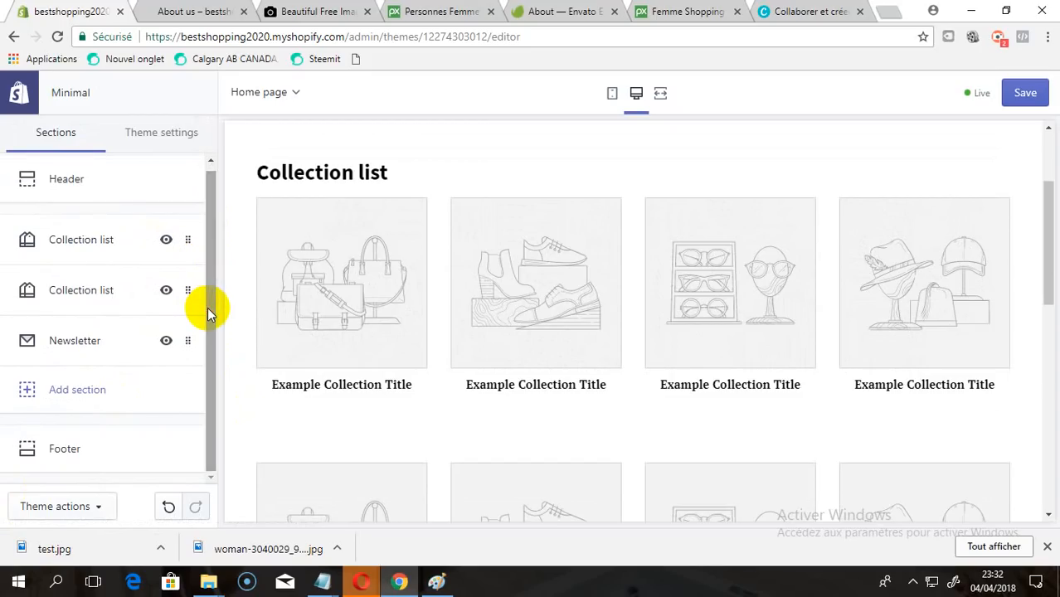
{"action": "left_click", "coordinate": [167, 508]}
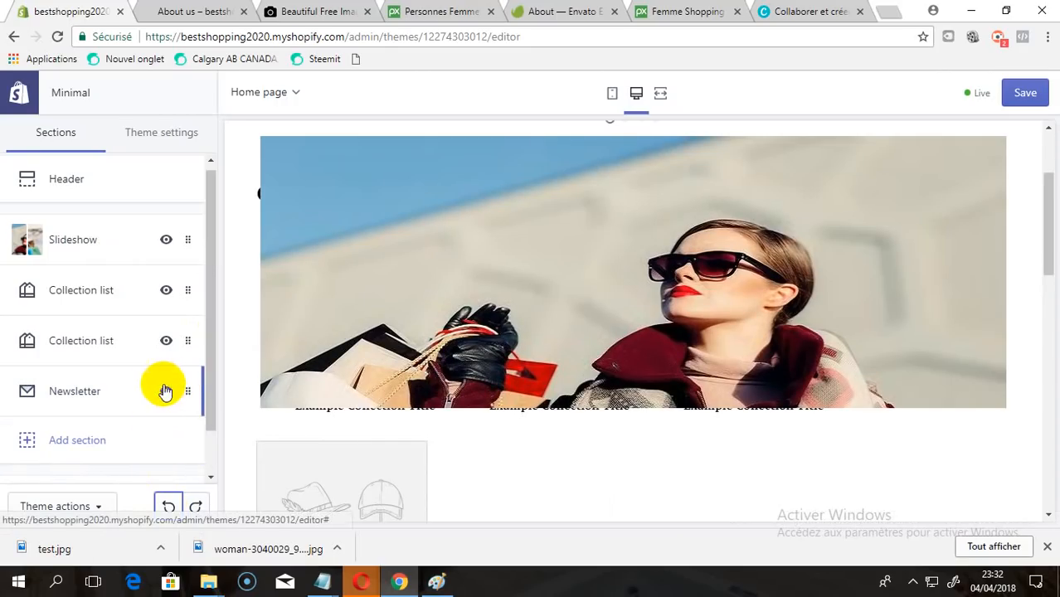
Open the Slideshow section and remove its third slide, which has no image.
{"action": "left_click", "coordinate": [104, 253]}
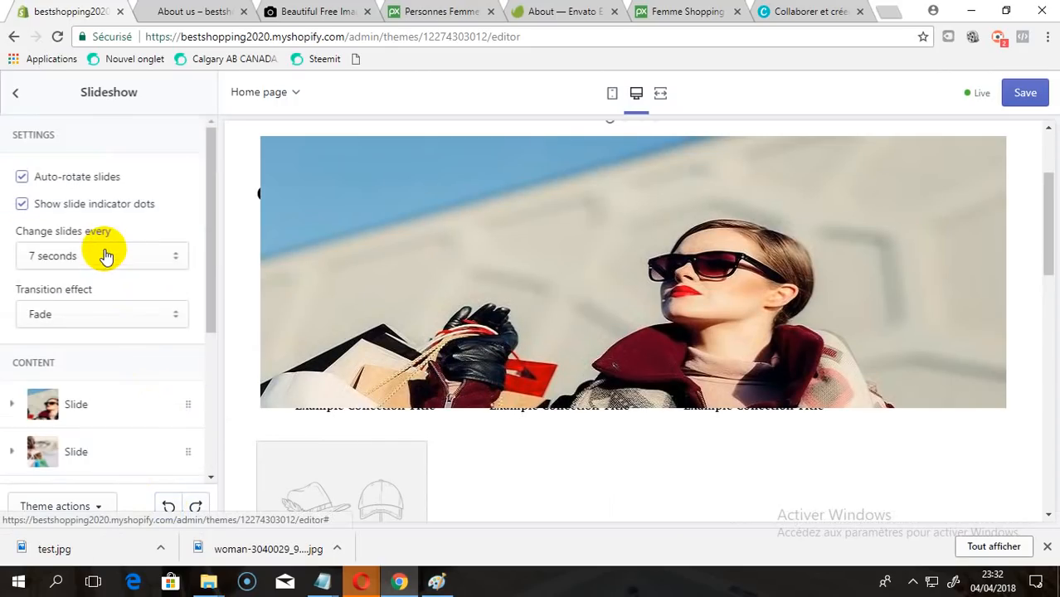
{"action": "left_click_drag", "start_coordinate": [212, 302], "coordinate": [202, 402]}
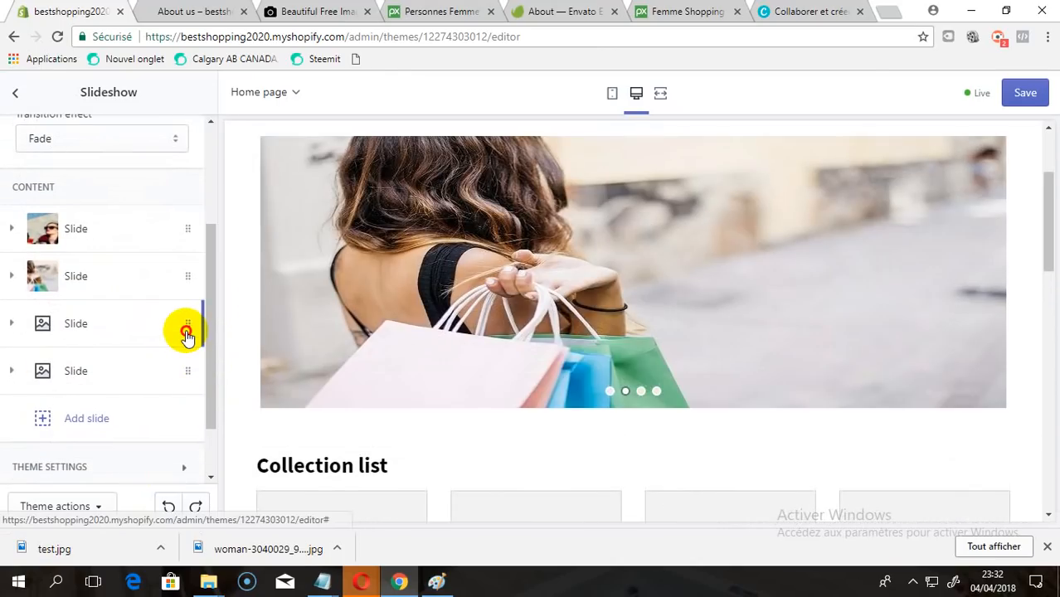
{"action": "left_click", "coordinate": [186, 332]}
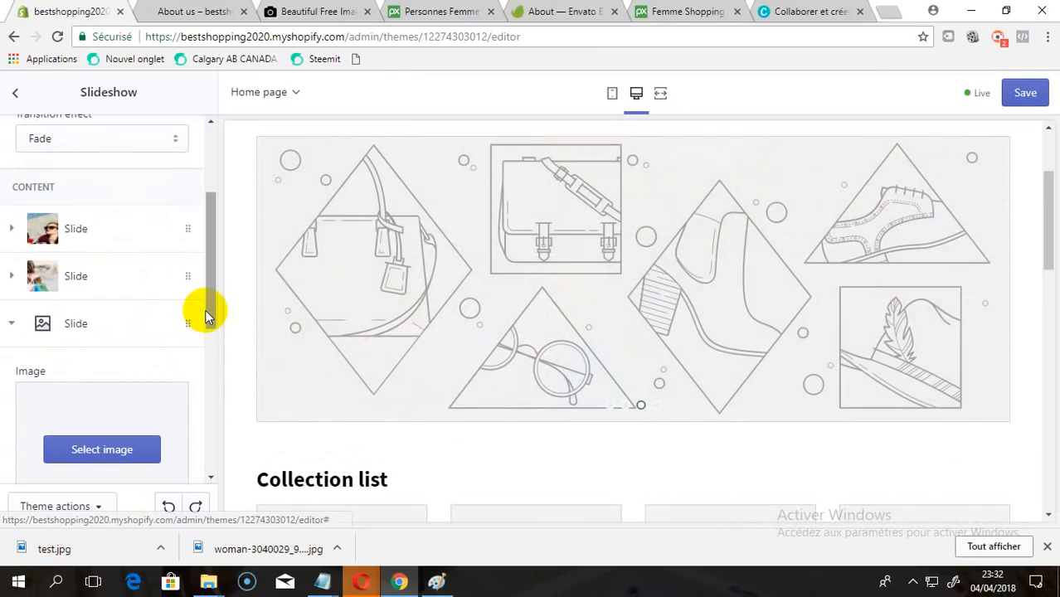
{"action": "left_click_drag", "start_coordinate": [205, 309], "coordinate": [205, 380]}
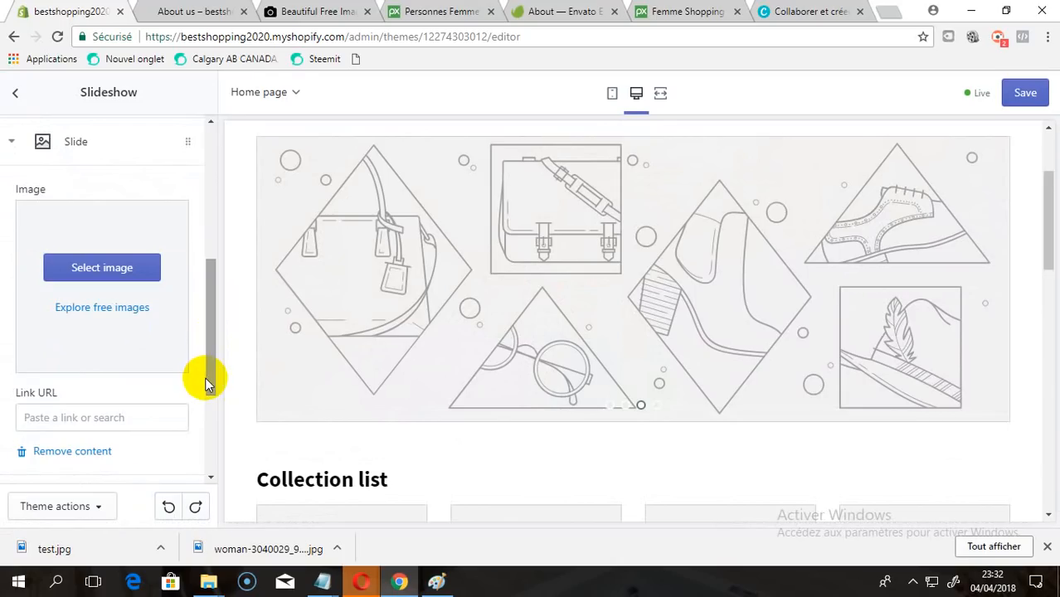
{"action": "left_click", "coordinate": [91, 456]}
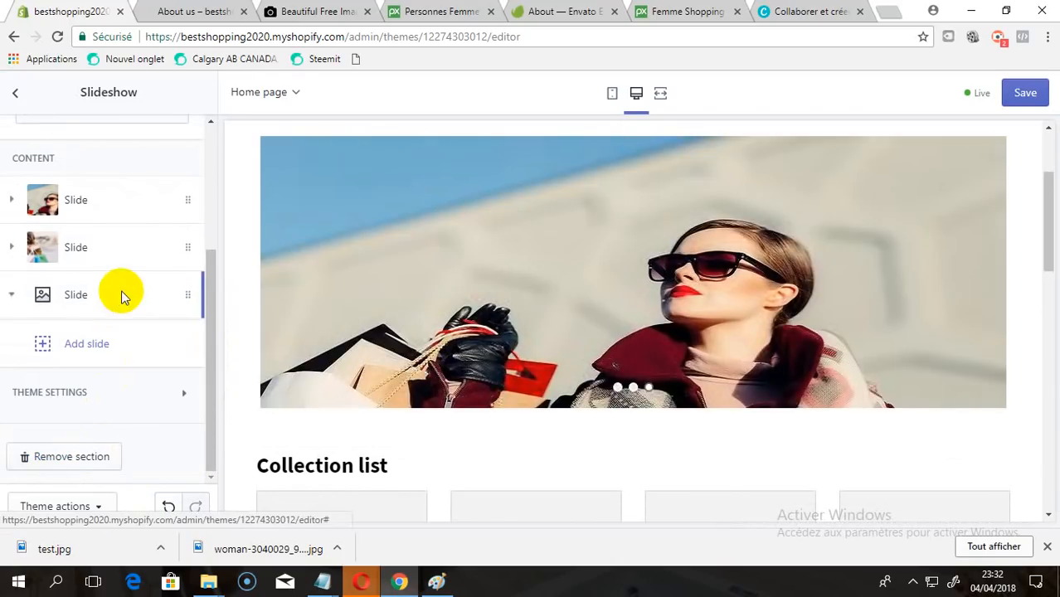
Remove the remaining slide without an image from the slideshow and save the theme.
{"action": "left_click", "coordinate": [121, 296]}
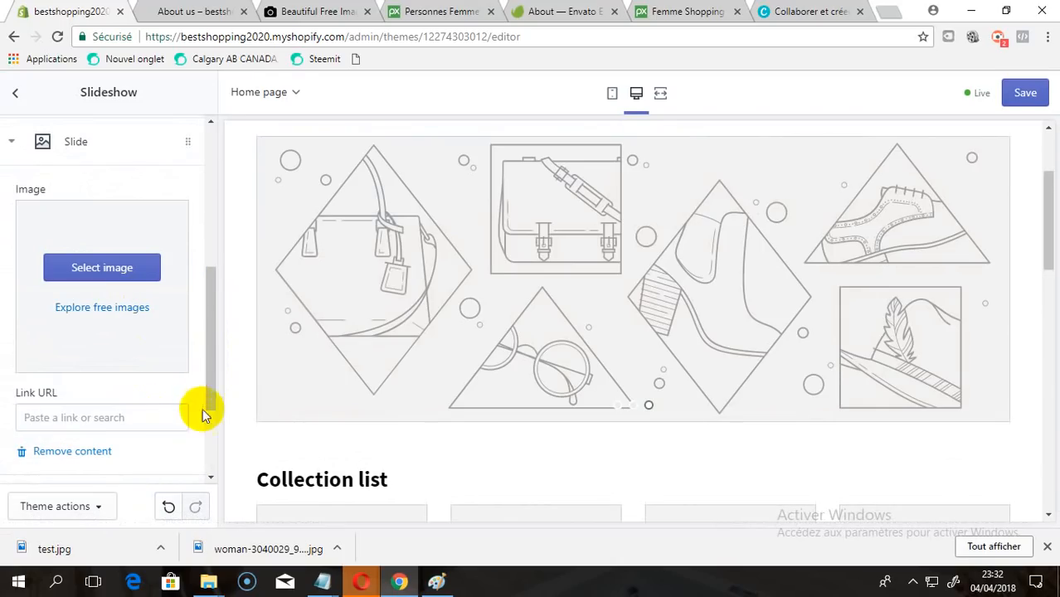
{"action": "left_click_drag", "start_coordinate": [212, 358], "coordinate": [209, 368]}
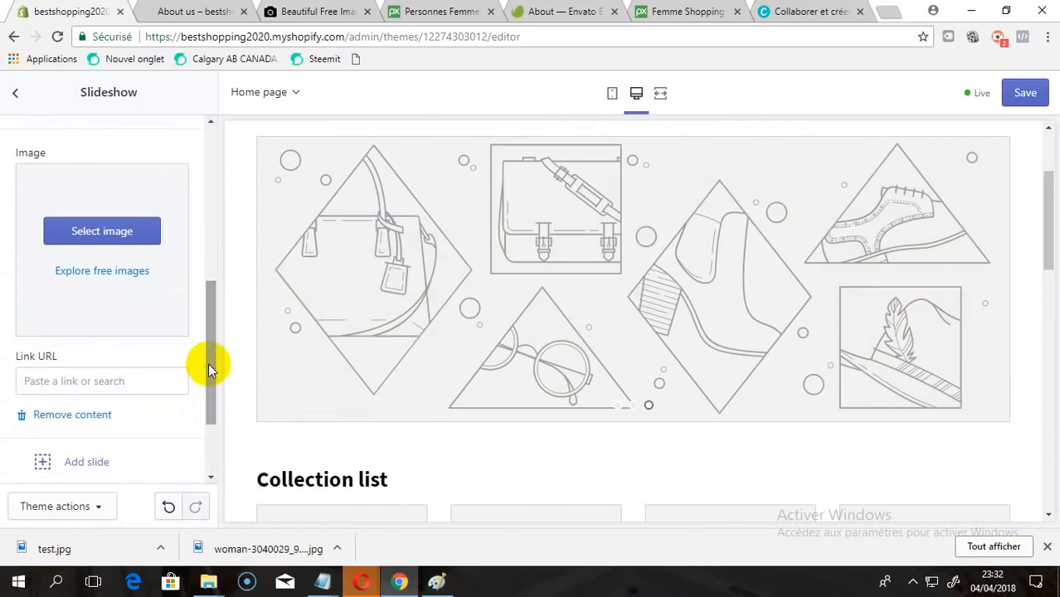
{"action": "left_click", "coordinate": [101, 419]}
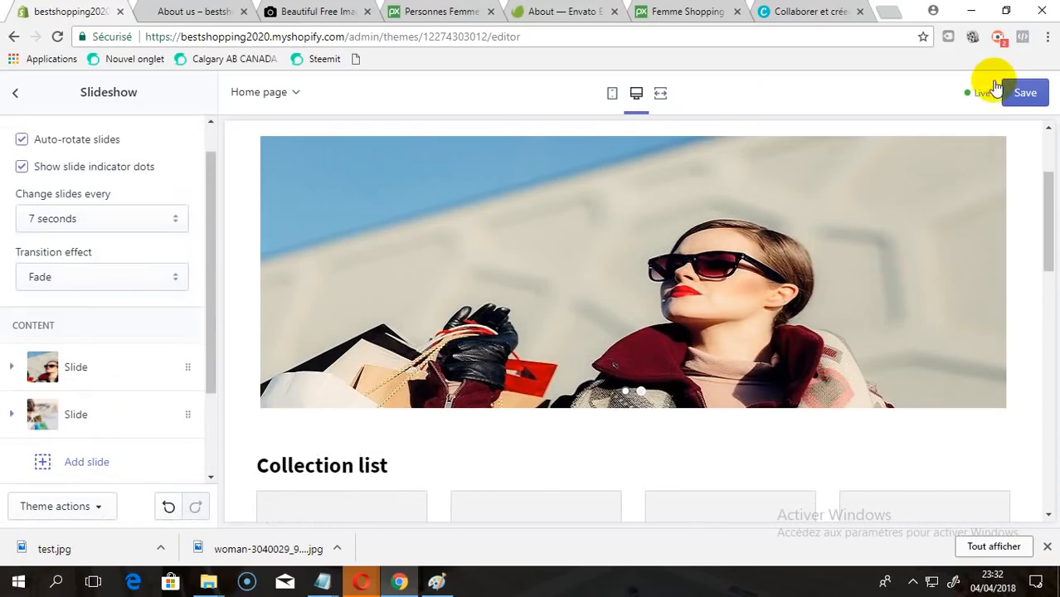
{"action": "left_click", "coordinate": [1025, 95]}
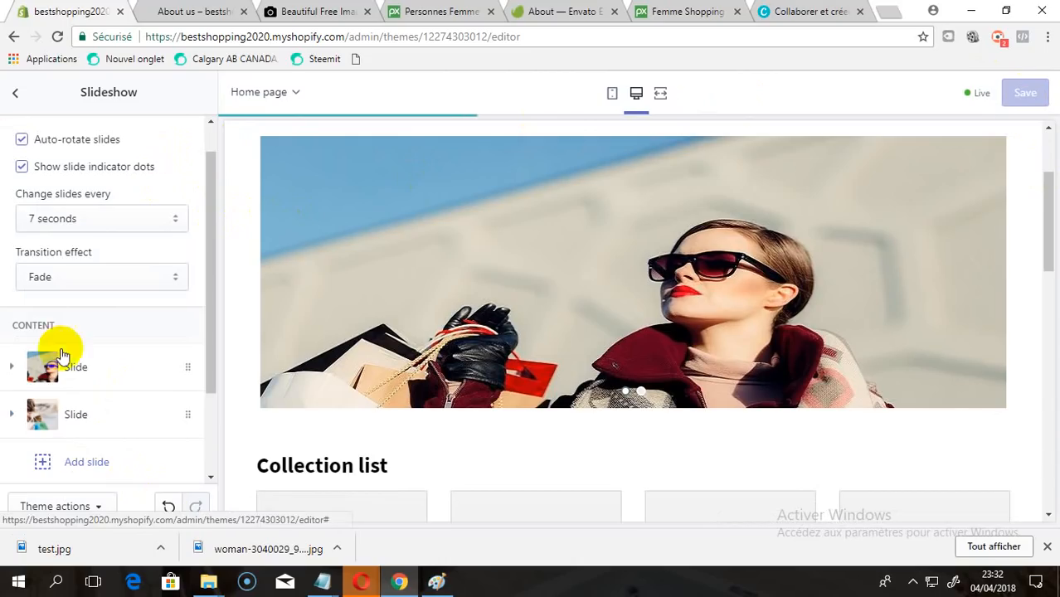
In the Header section, set the announcement bar text to "Free shipping worldwide" and save the theme.
{"action": "left_click", "coordinate": [18, 96]}
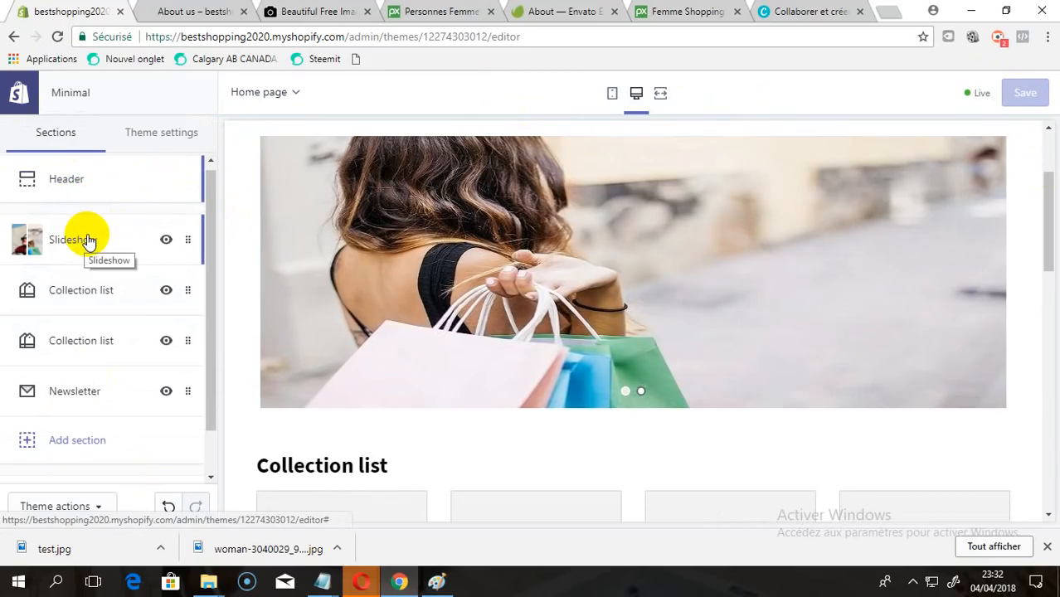
{"action": "left_click", "coordinate": [83, 177]}
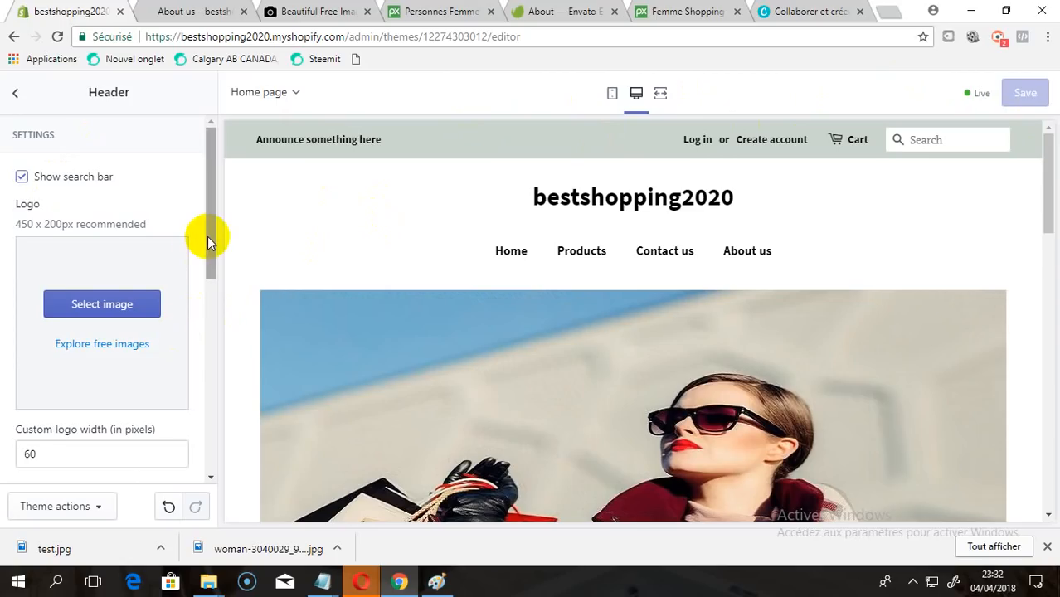
{"action": "left_click_drag", "start_coordinate": [207, 241], "coordinate": [208, 256]}
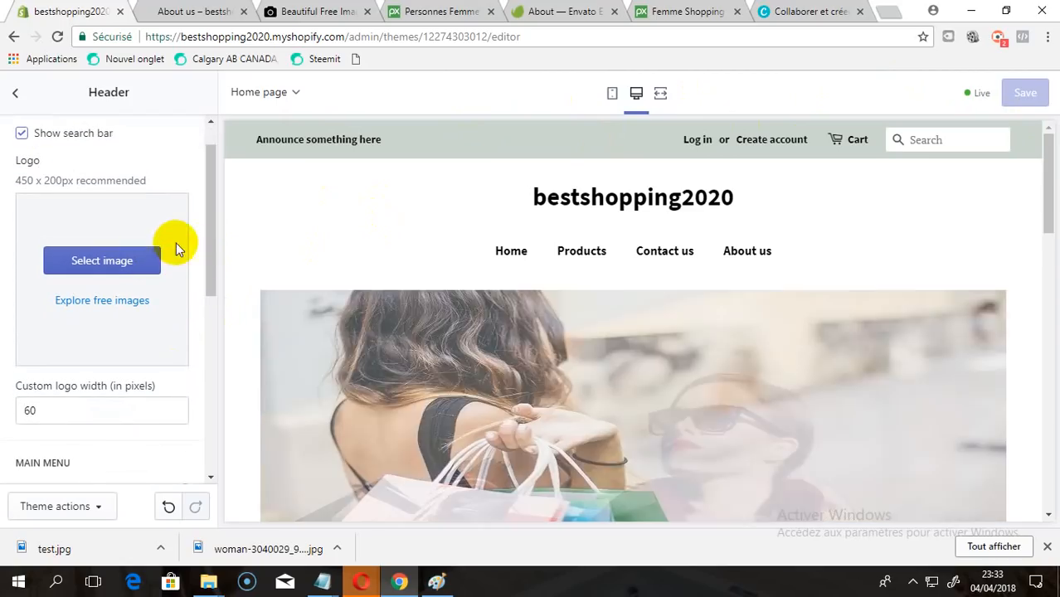
{"action": "left_click_drag", "start_coordinate": [208, 232], "coordinate": [213, 399]}
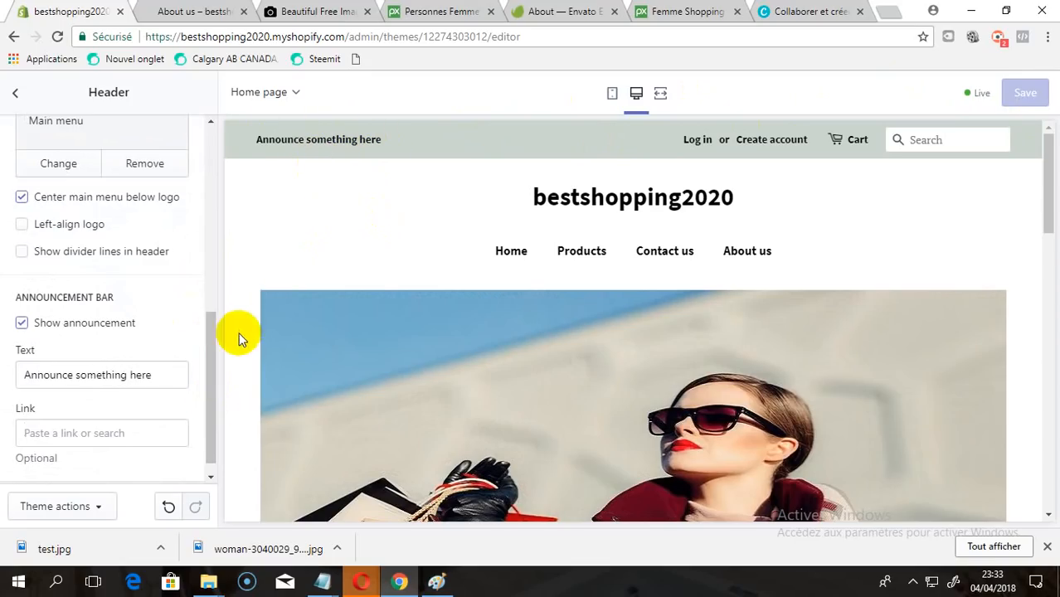
{"action": "triple_click", "coordinate": [162, 367]}
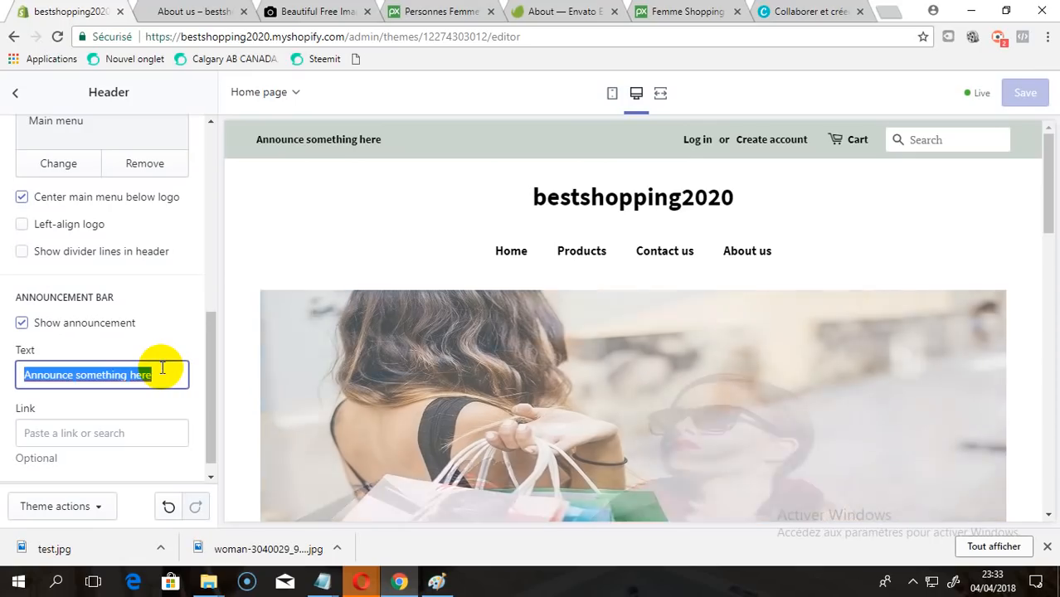
{"action": "type", "text": "Free shippi"}
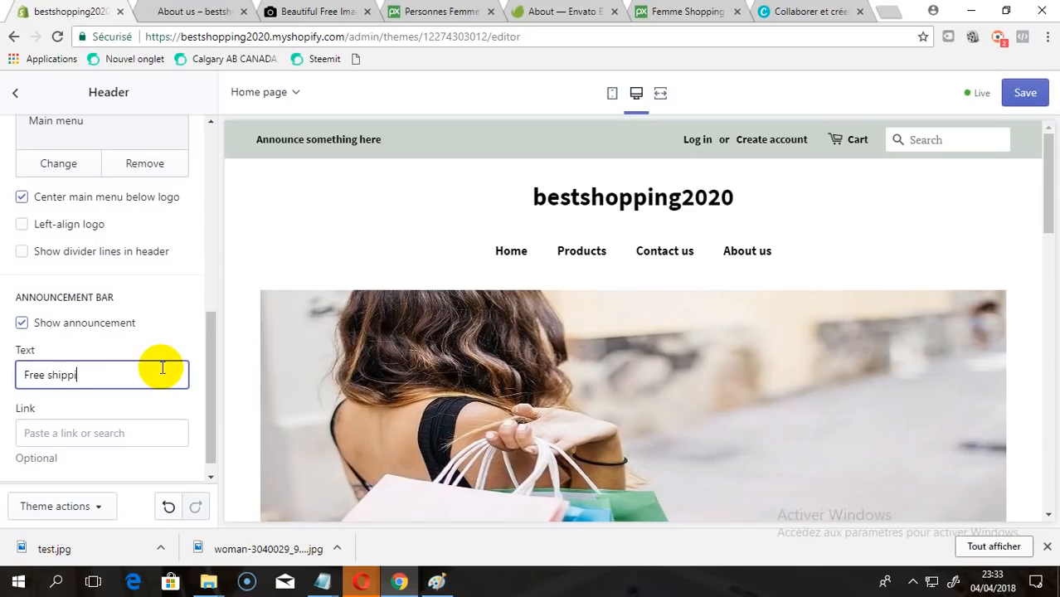
{"action": "type", "text": "ng worldwide"}
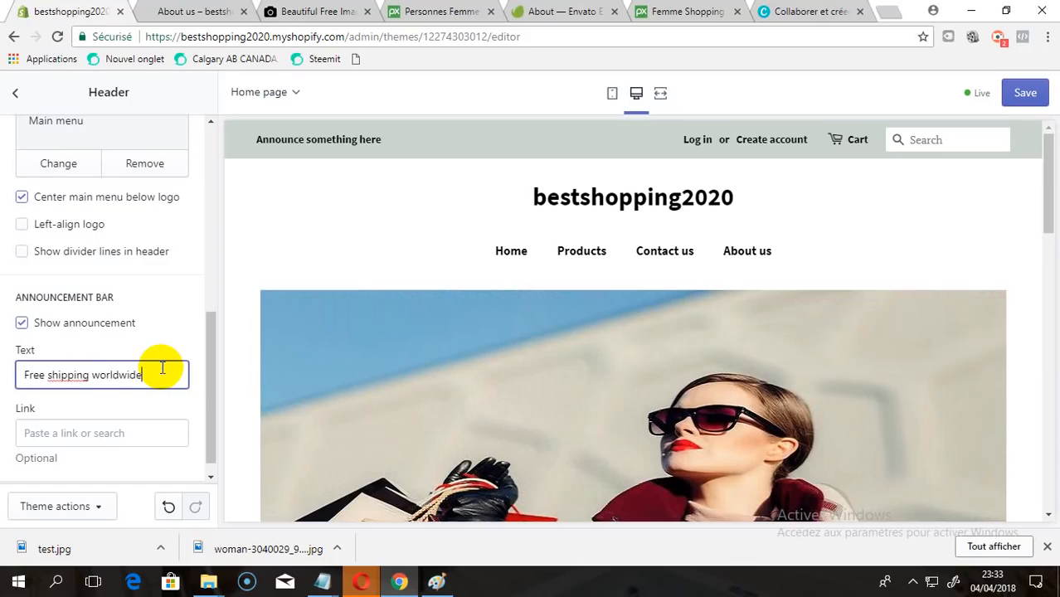
{"action": "type", "text": "0M"}
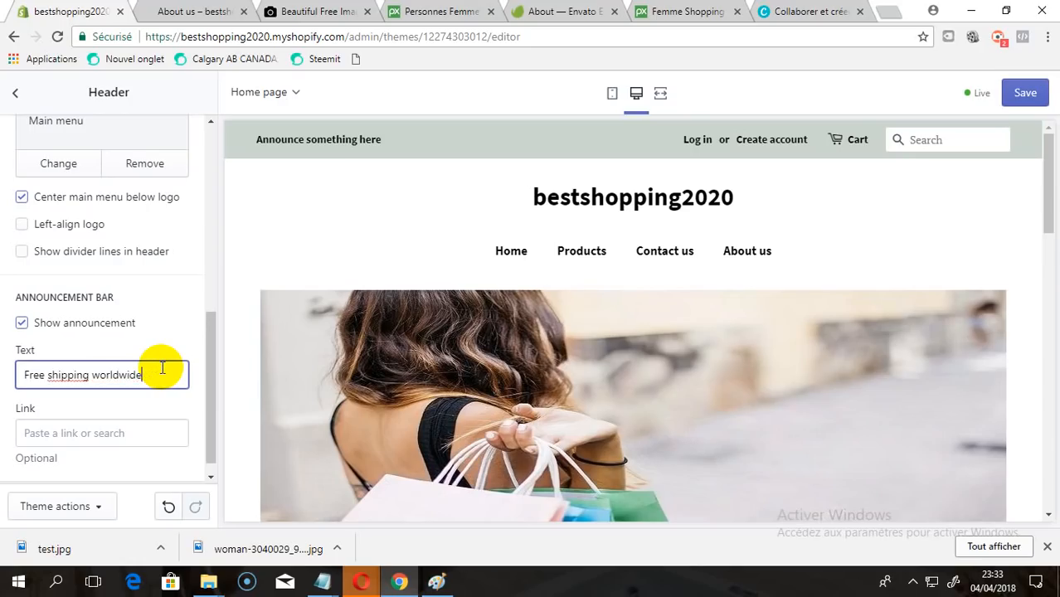
{"action": "left_click", "coordinate": [1021, 95]}
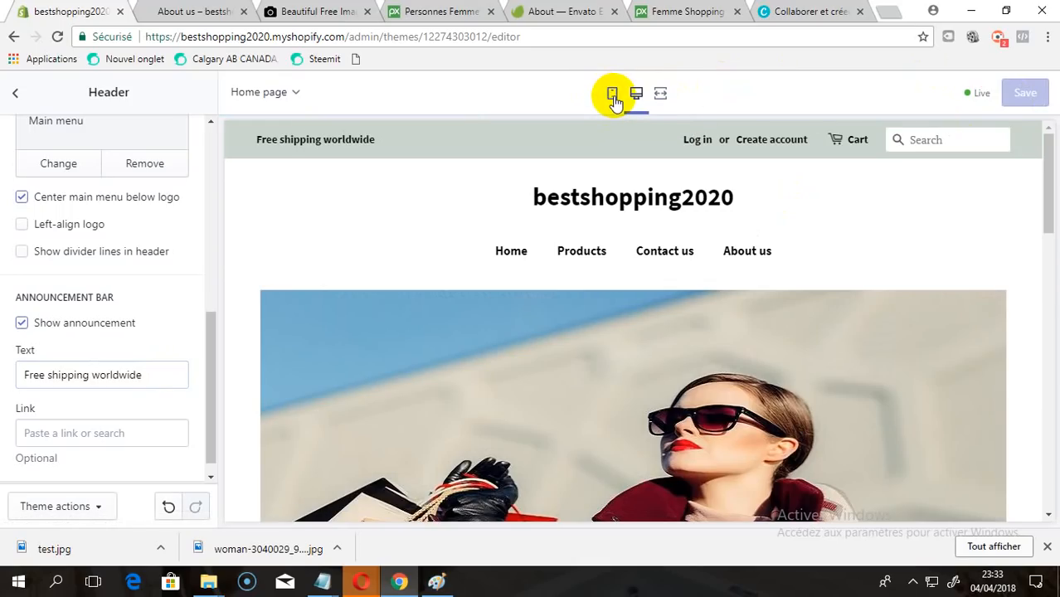
Preview the home page in the mobile view, expanding and collapsing its navigation menu.
{"action": "left_click", "coordinate": [613, 96]}
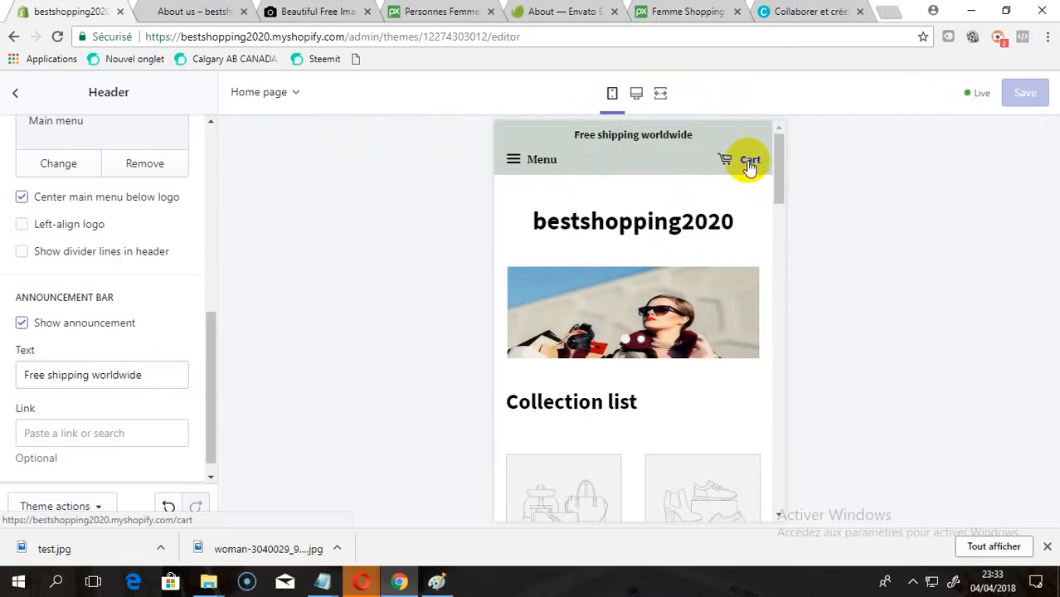
{"action": "left_click", "coordinate": [513, 165]}
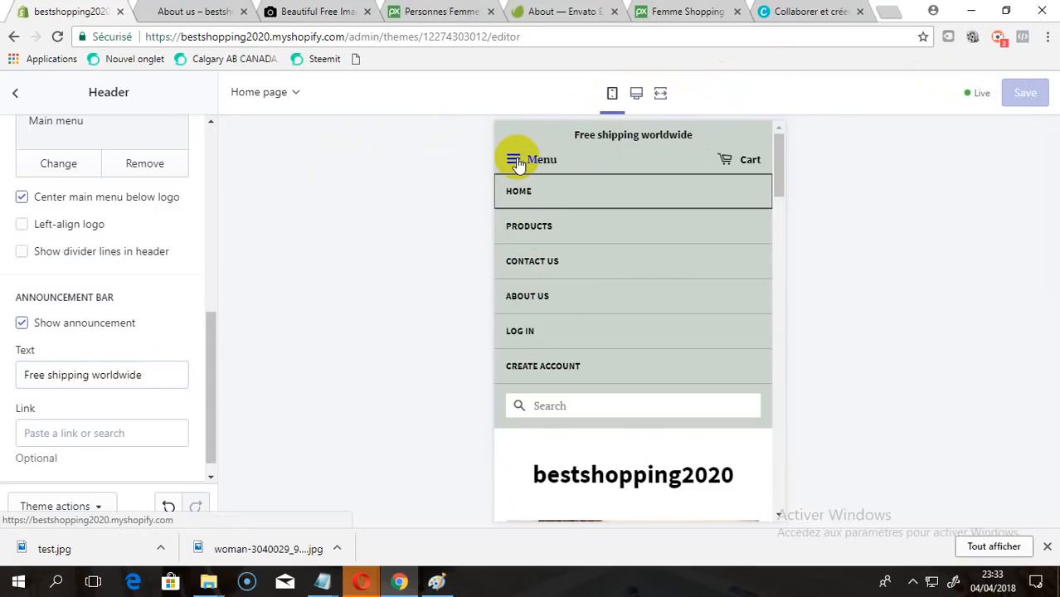
{"action": "left_click", "coordinate": [516, 162]}
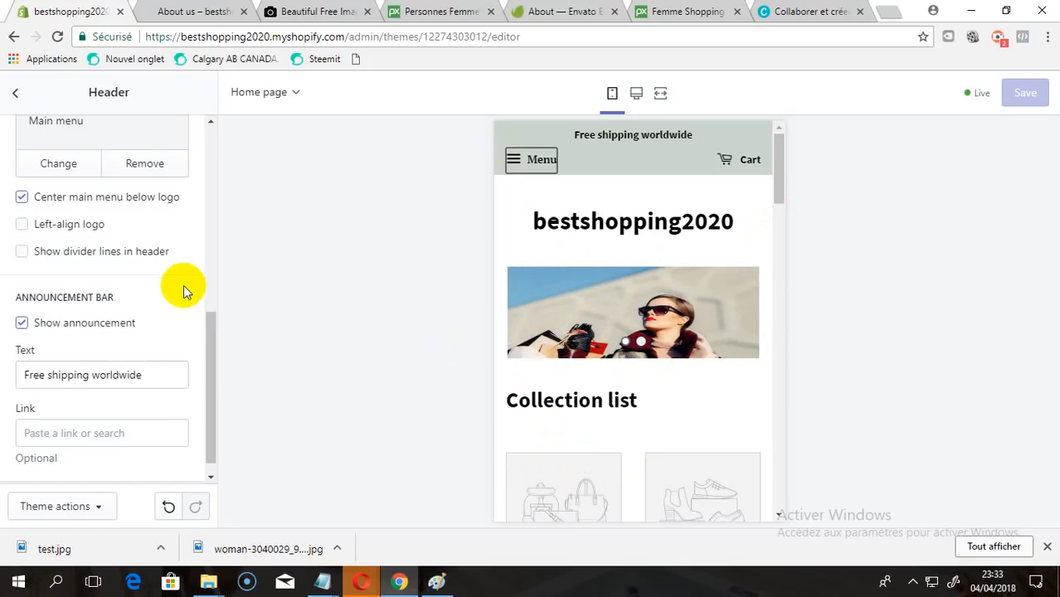
Check the header's logo setting, then load Google in place of the Canva page and search for "shopping logo".
{"action": "left_click_drag", "start_coordinate": [206, 339], "coordinate": [183, 146]}
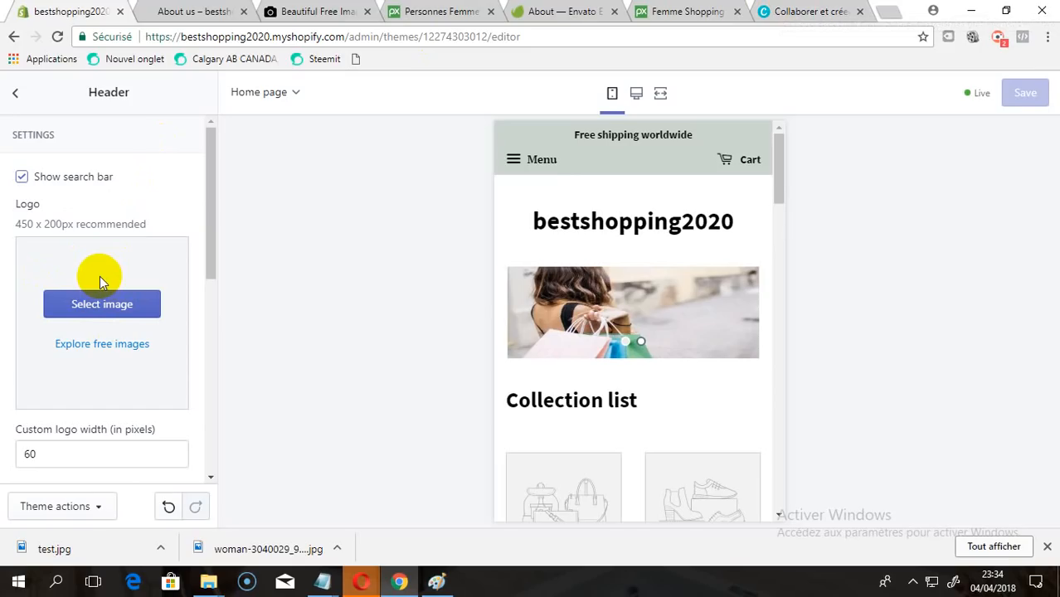
{"action": "left_click", "coordinate": [821, 8]}
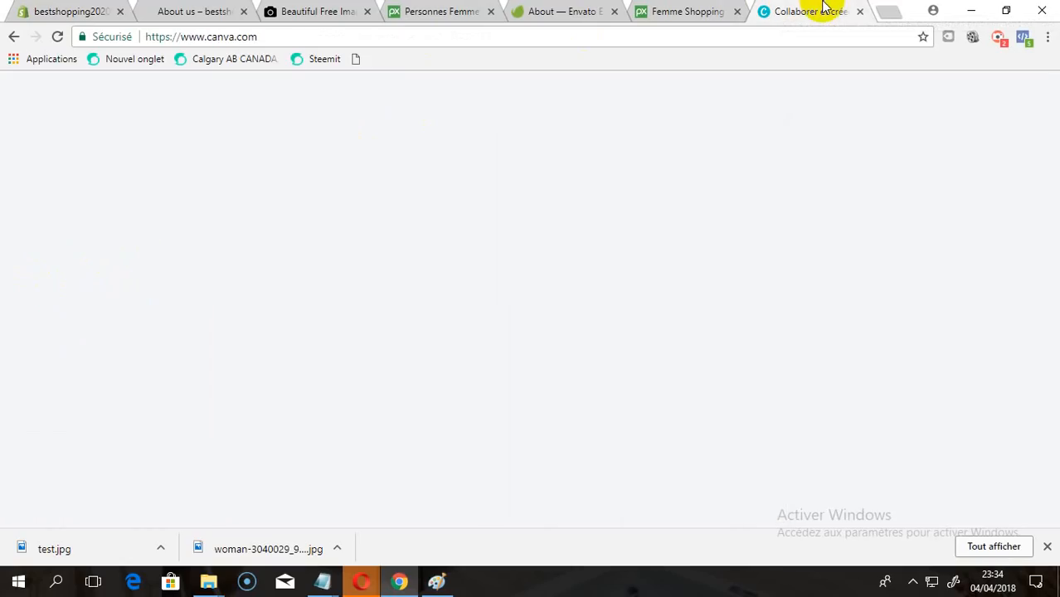
{"action": "left_click", "coordinate": [665, 38]}
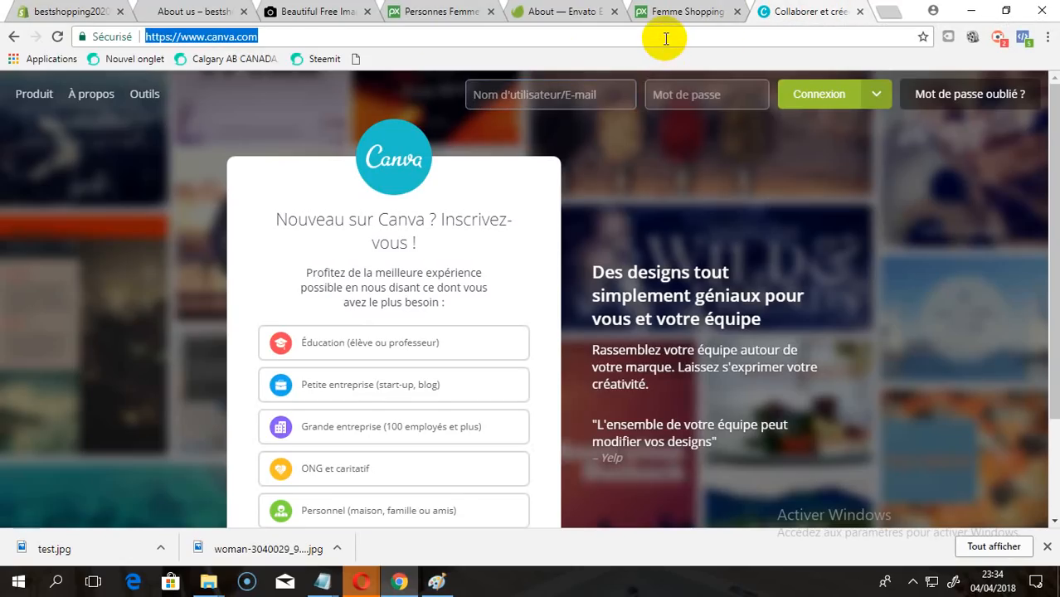
{"action": "type", "text": "google"}
{"action": "key", "text": "Return"}
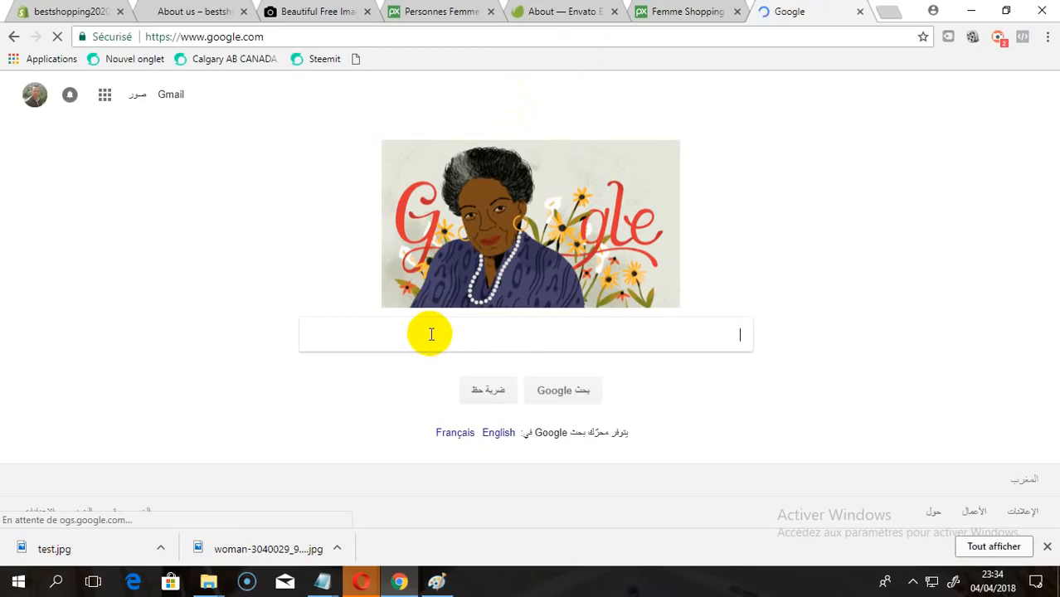
{"action": "type", "text": "shopp"}
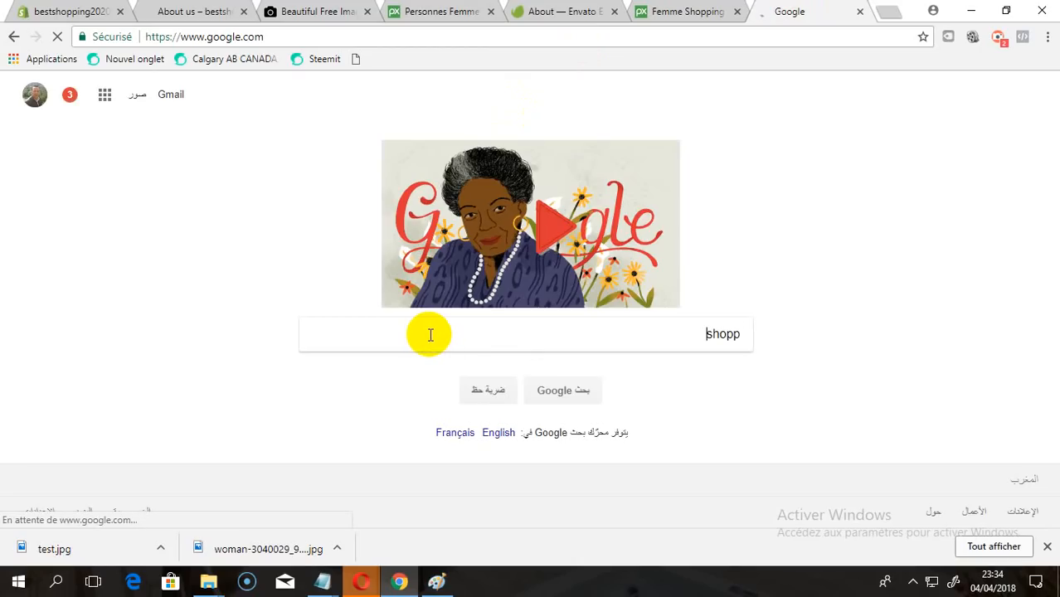
{"action": "type", "text": "ing "}
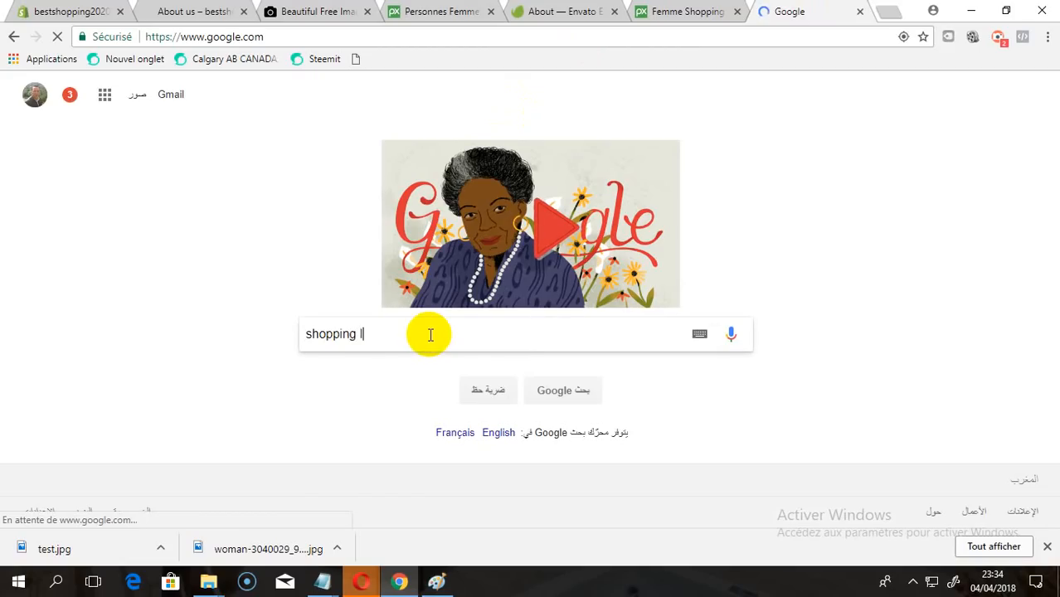
{"action": "type", "text": "logo"}
{"action": "key", "text": "Escape"}
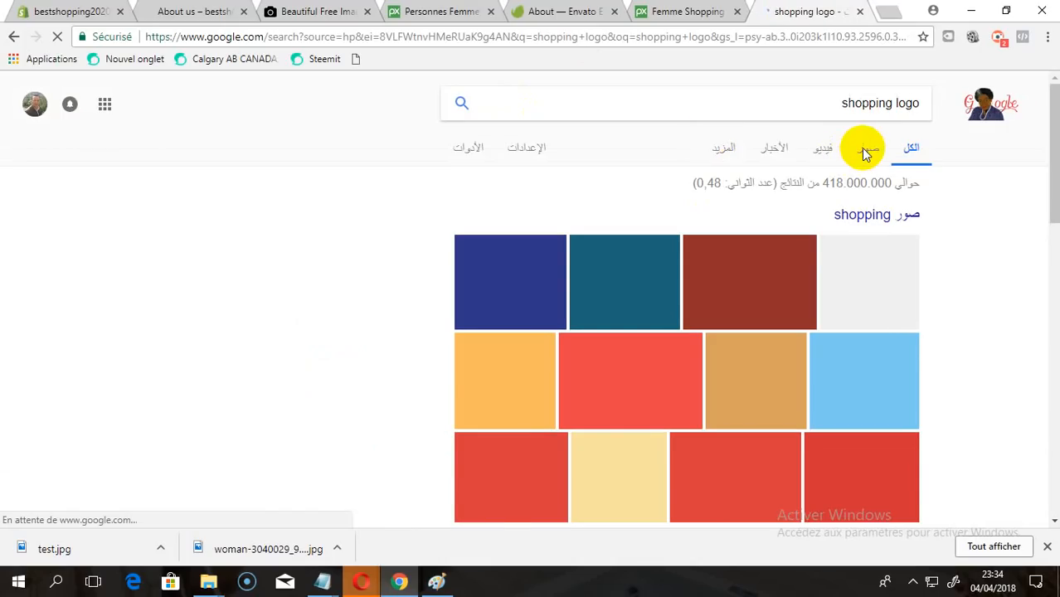
In the image results, open the Fast Shopping cart logo and save it as fast-shopping-logo_1034-687 in the Formation Shopify folder.
{"action": "left_click", "coordinate": [867, 150]}
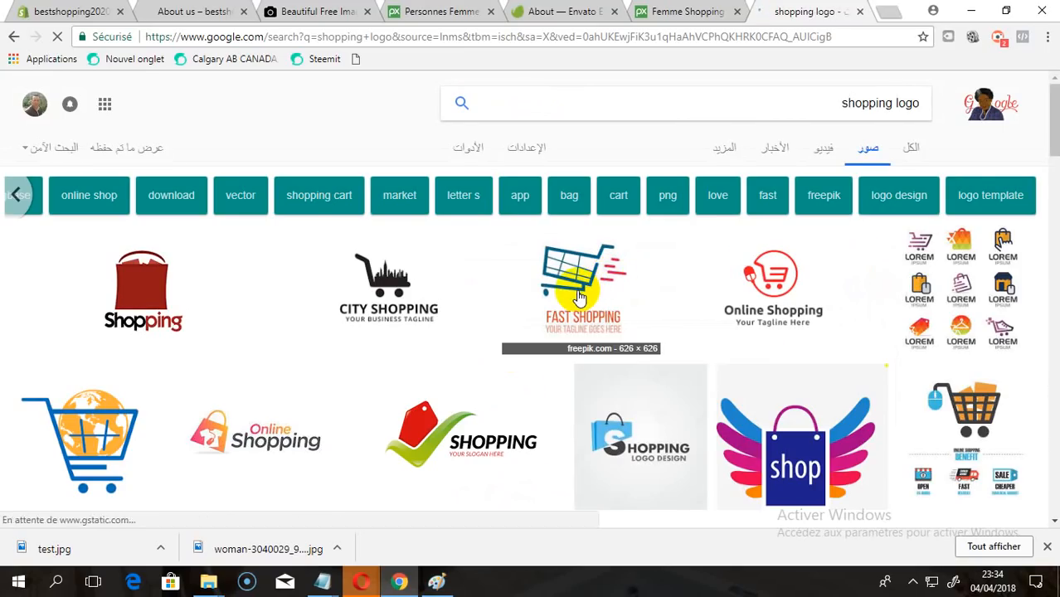
{"action": "left_click", "coordinate": [578, 293]}
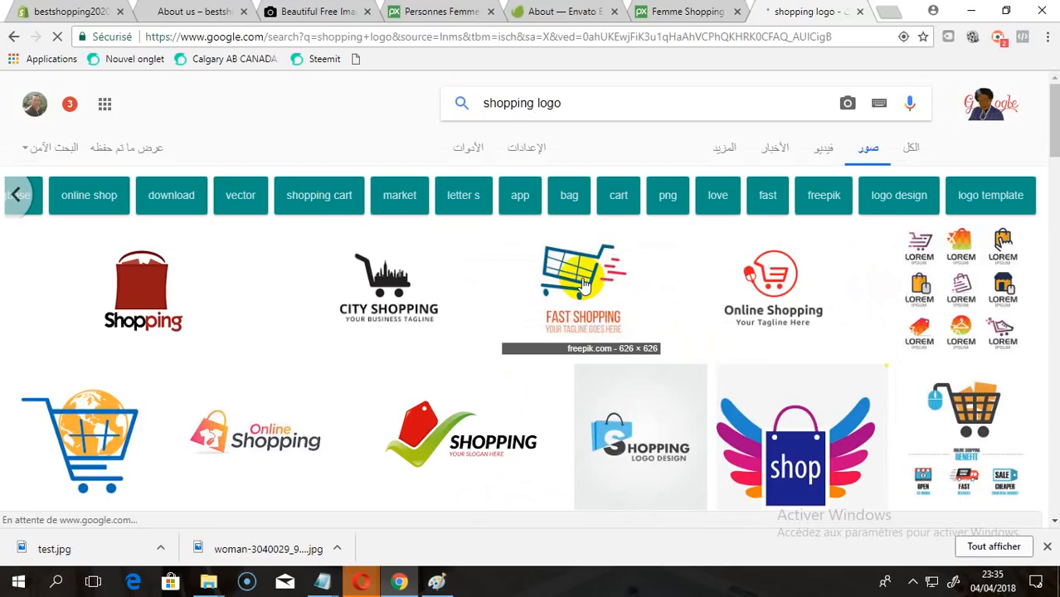
{"action": "left_click", "coordinate": [572, 289]}
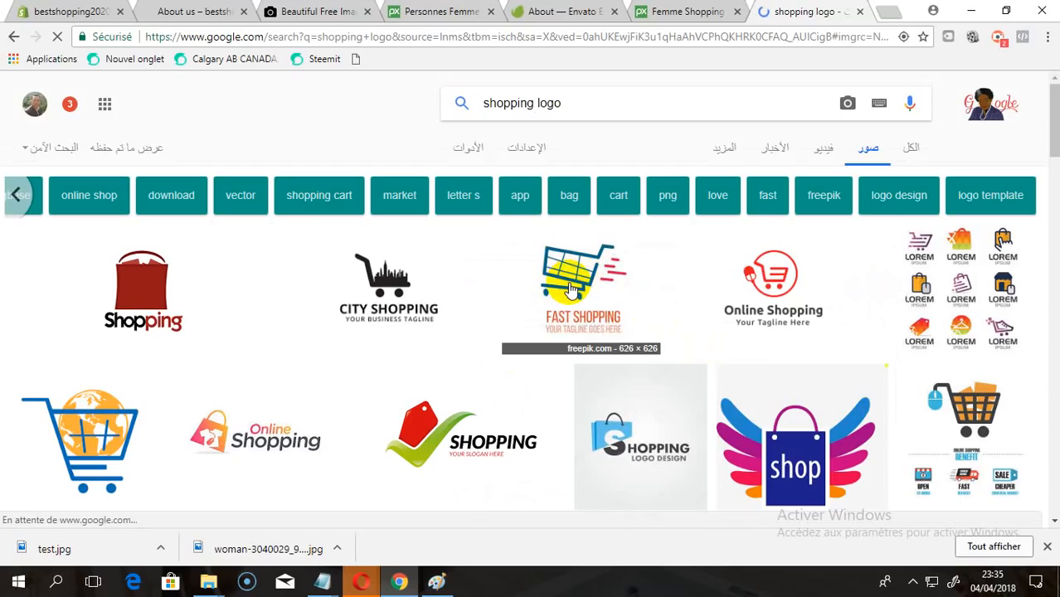
{"action": "left_click", "coordinate": [571, 288]}
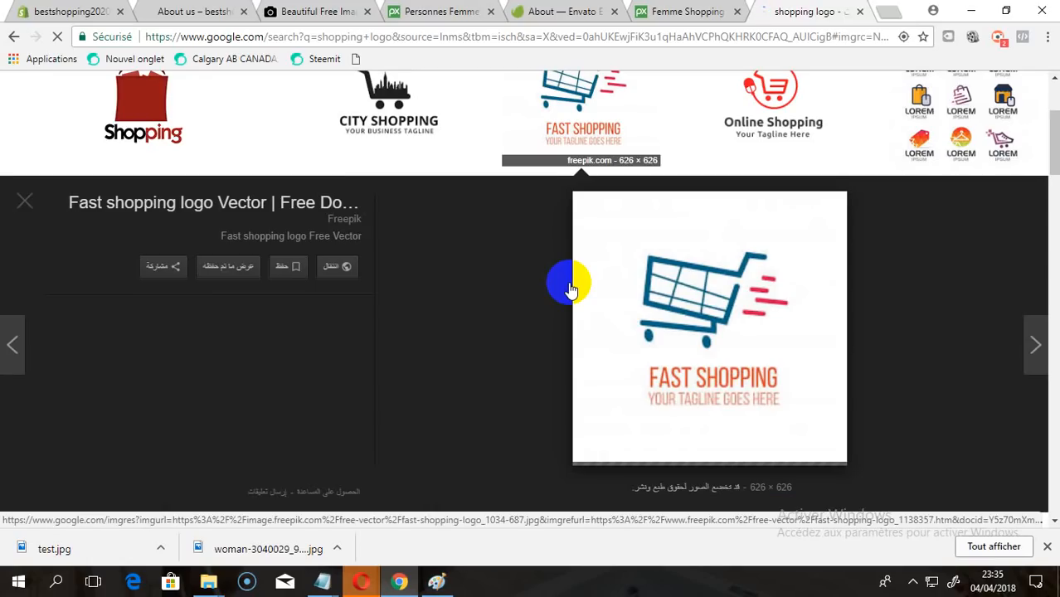
{"action": "right_click", "coordinate": [642, 278]}
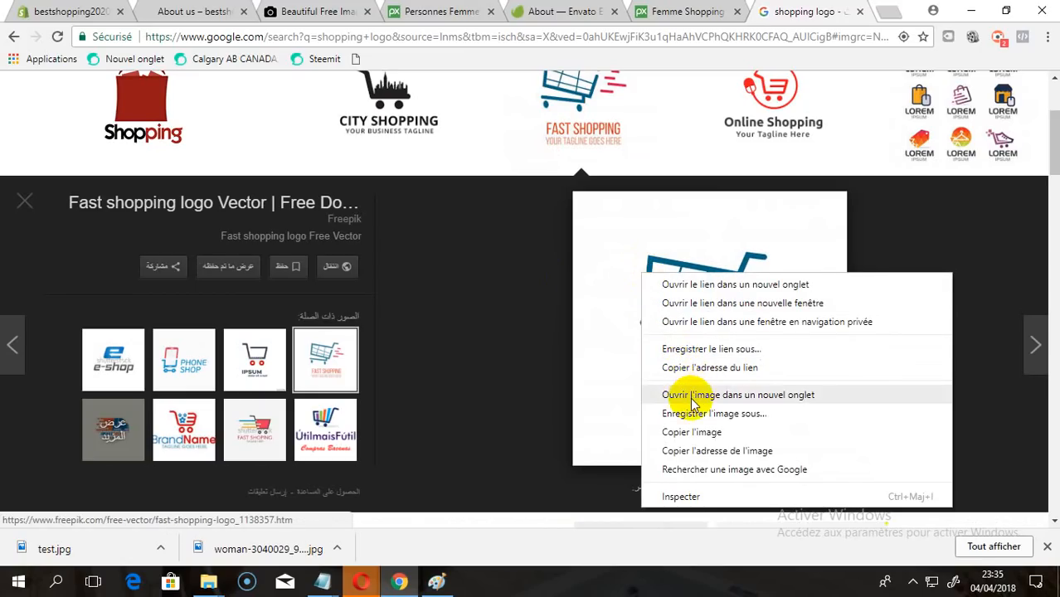
{"action": "left_click", "coordinate": [688, 413]}
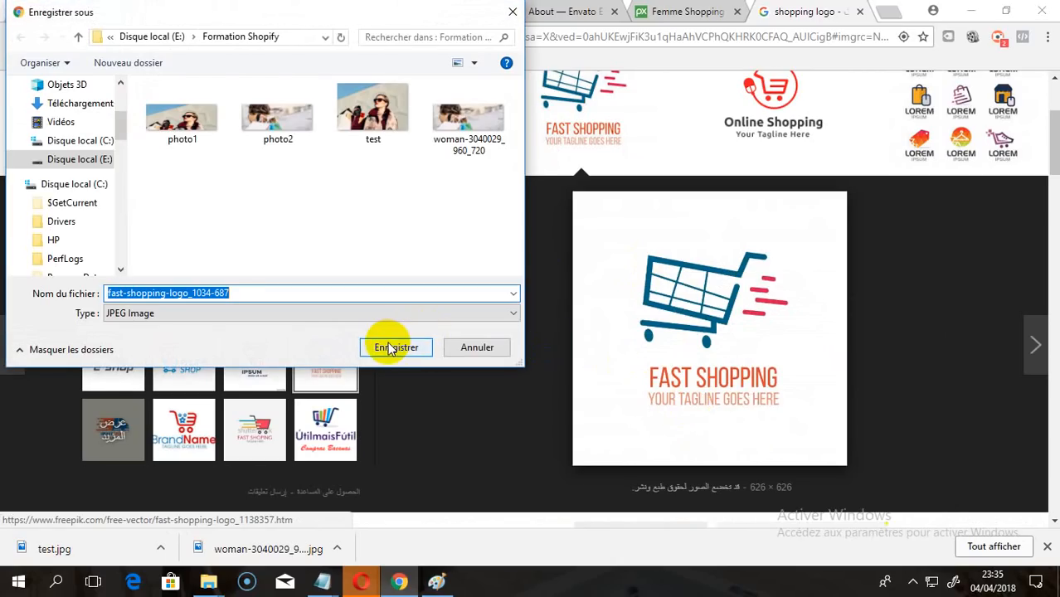
{"action": "left_click", "coordinate": [395, 348]}
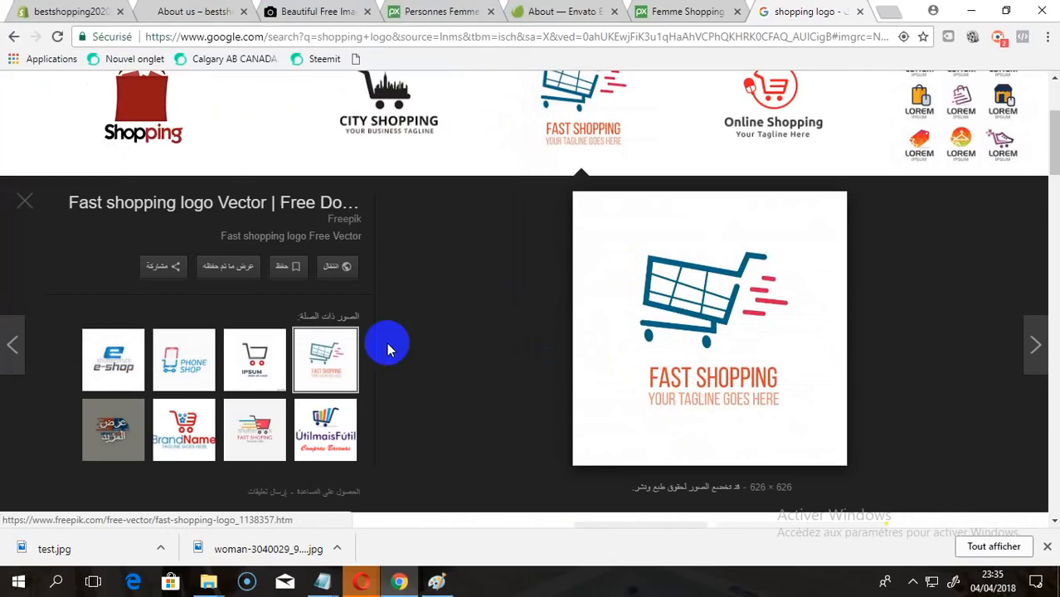
Back in the Shopify theme editor, upload fast-shopping-logo_1034-687 and select it as the header logo.
{"action": "left_click", "coordinate": [99, 6]}
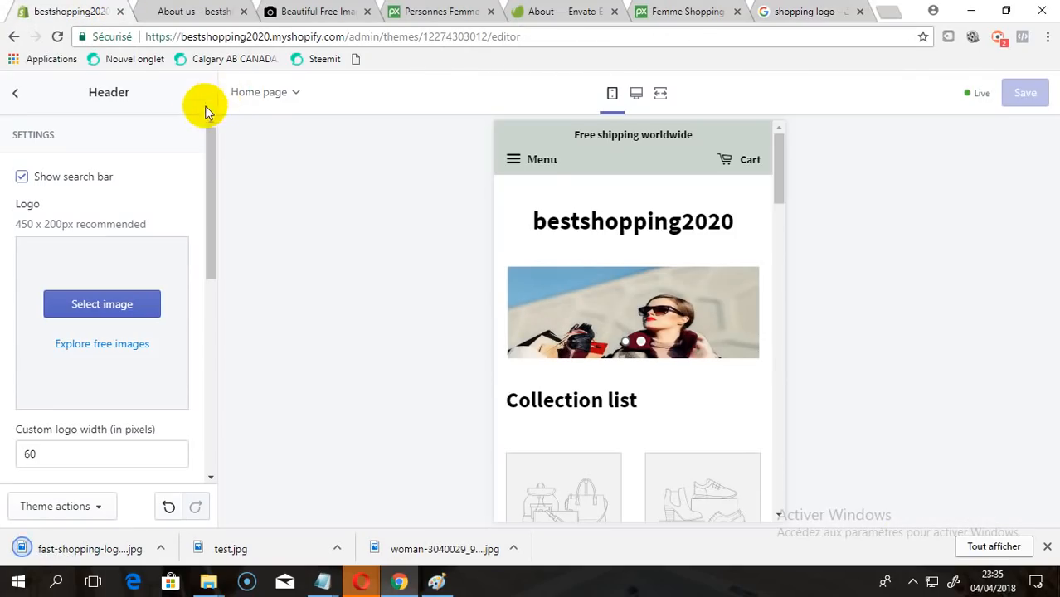
{"action": "left_click", "coordinate": [124, 320]}
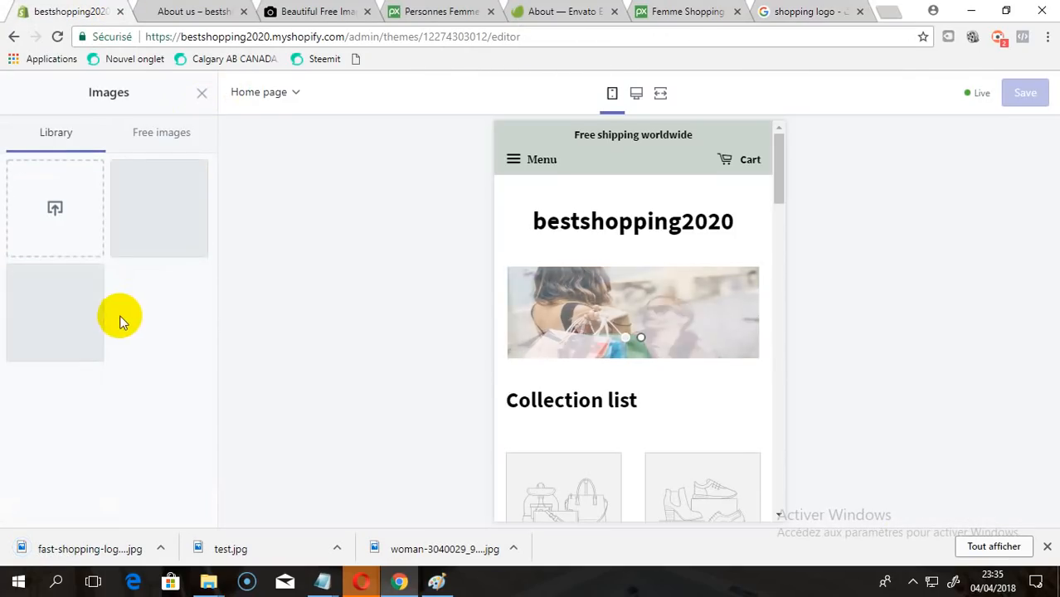
{"action": "left_click", "coordinate": [71, 217]}
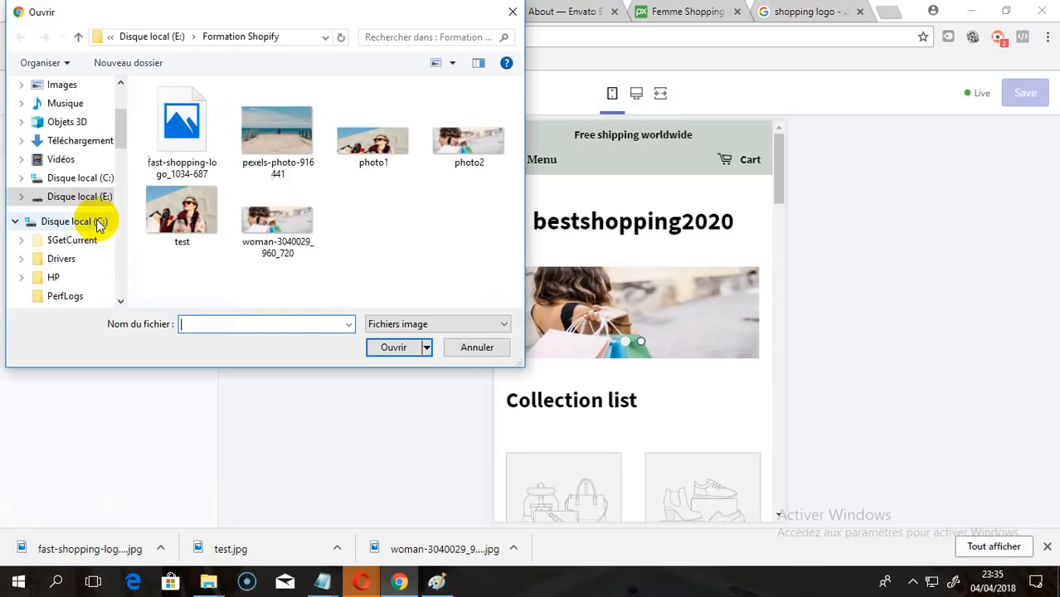
{"action": "double_click", "coordinate": [208, 123]}
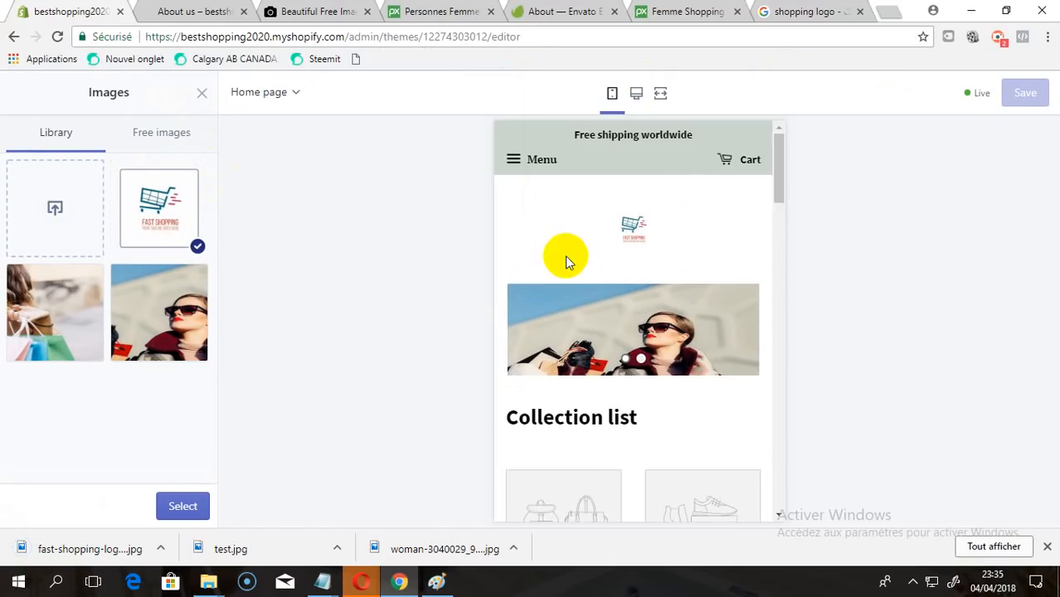
{"action": "left_click", "coordinate": [174, 506]}
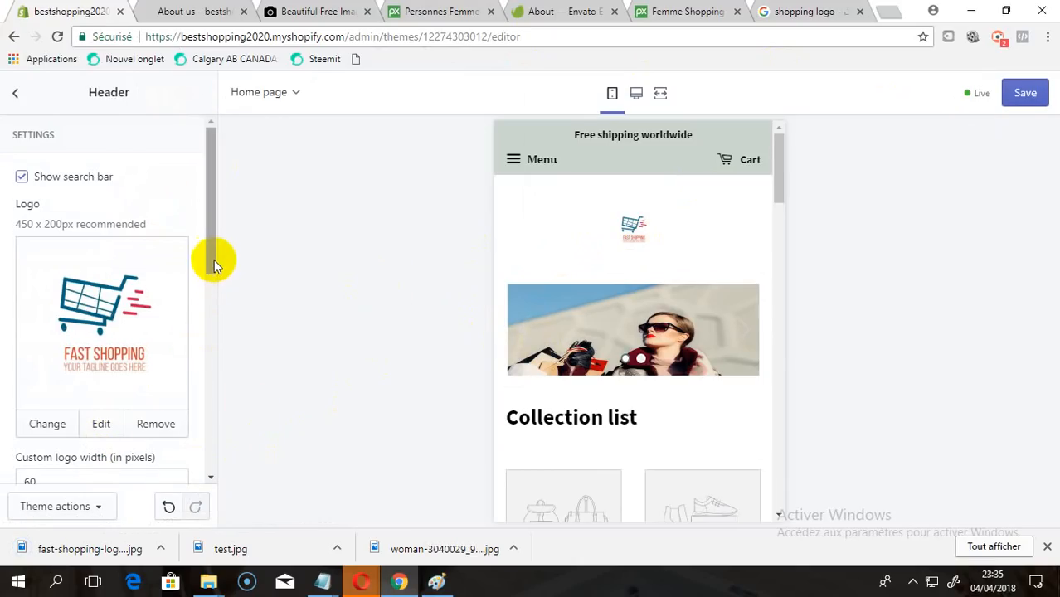
Try custom header logo widths of 80 and 200 pixels, then 80 pixels again.
{"action": "left_click_drag", "start_coordinate": [211, 256], "coordinate": [208, 280]}
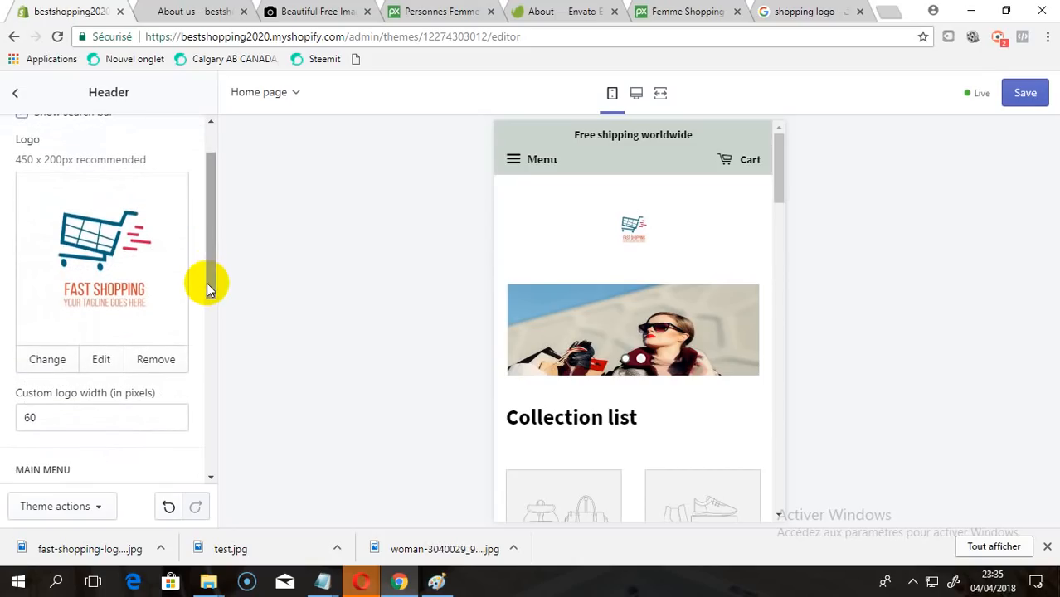
{"action": "double_click", "coordinate": [95, 421]}
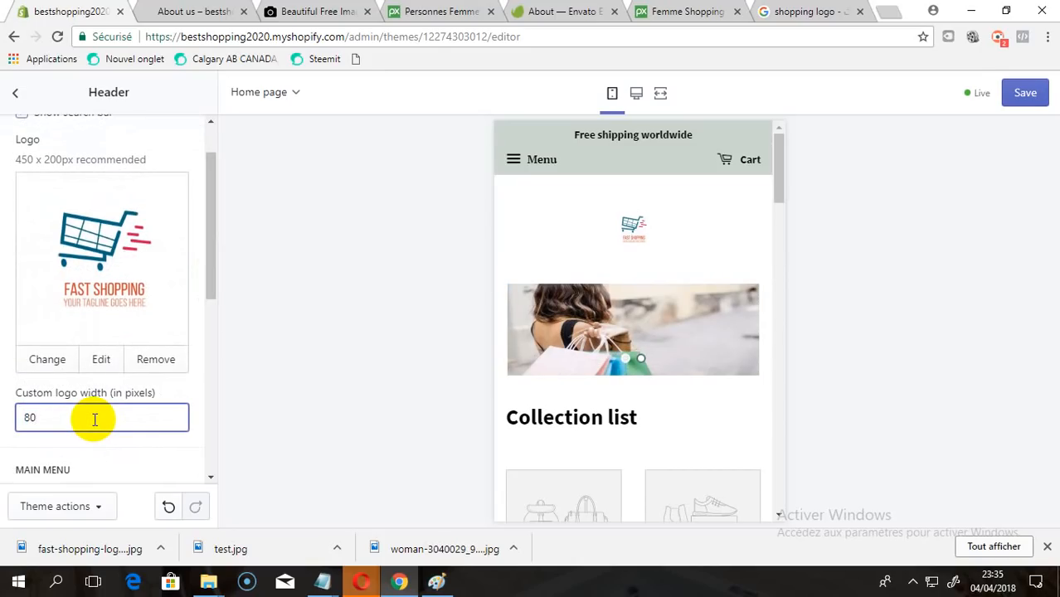
{"action": "double_click", "coordinate": [94, 419]}
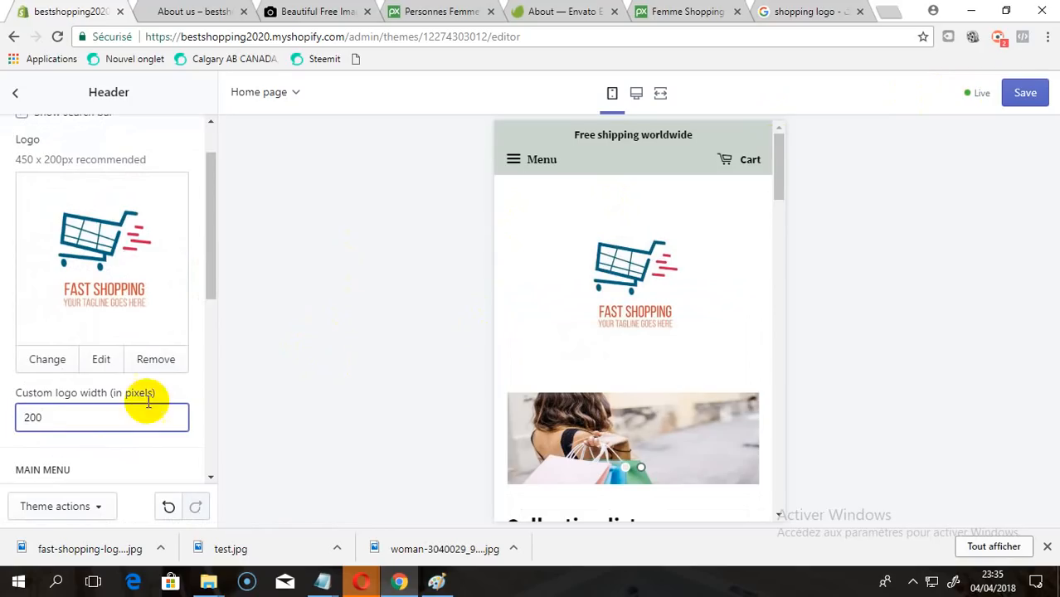
{"action": "double_click", "coordinate": [90, 426]}
{"action": "type", "text": "8"}
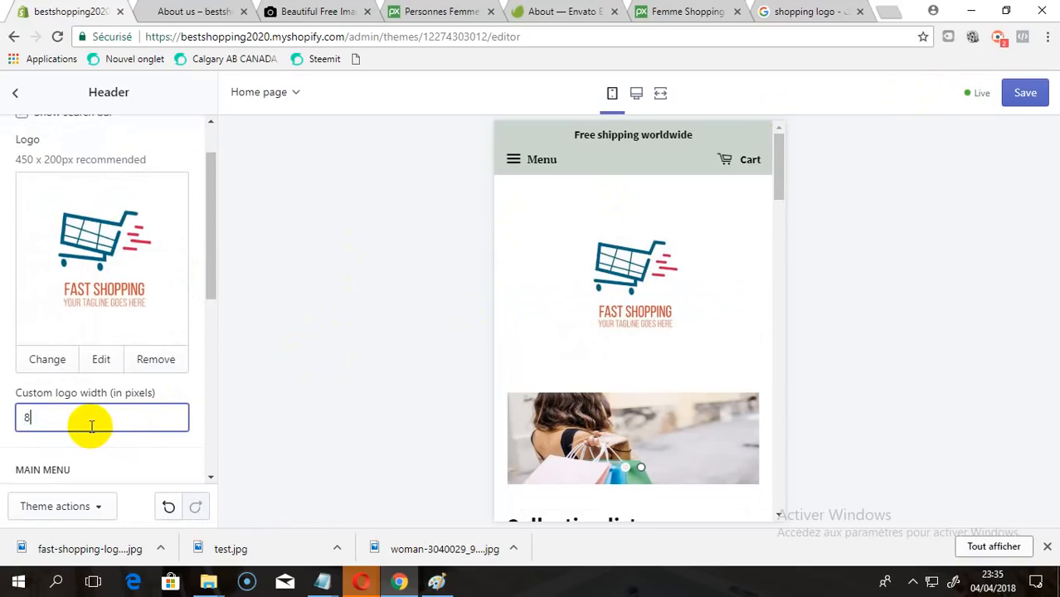
{"action": "type", "text": "0"}
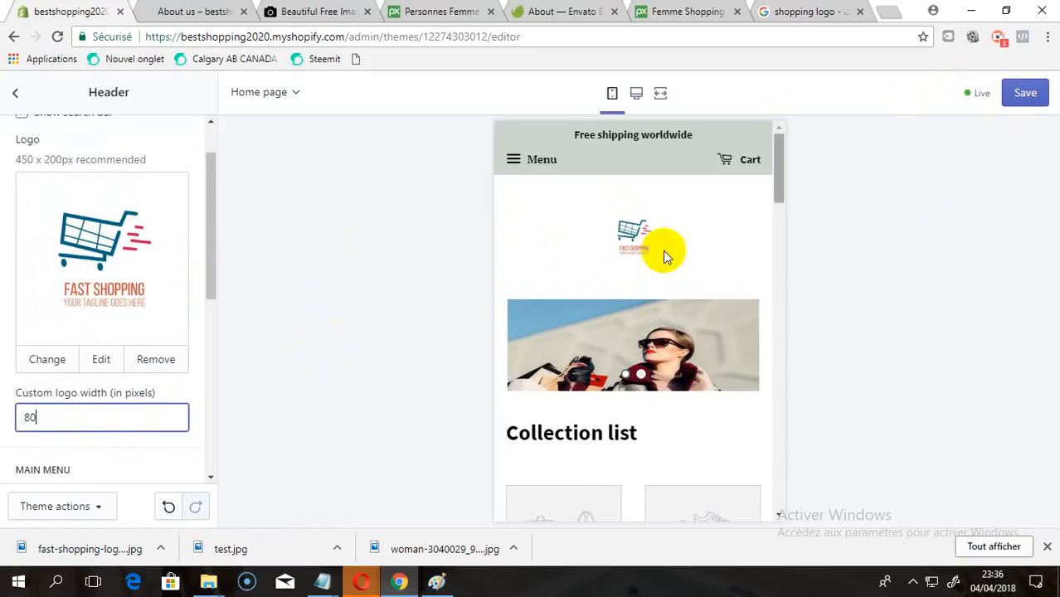
Save the theme with a custom logo width of 120 pixels and preview the home page in desktop view.
{"action": "double_click", "coordinate": [102, 421]}
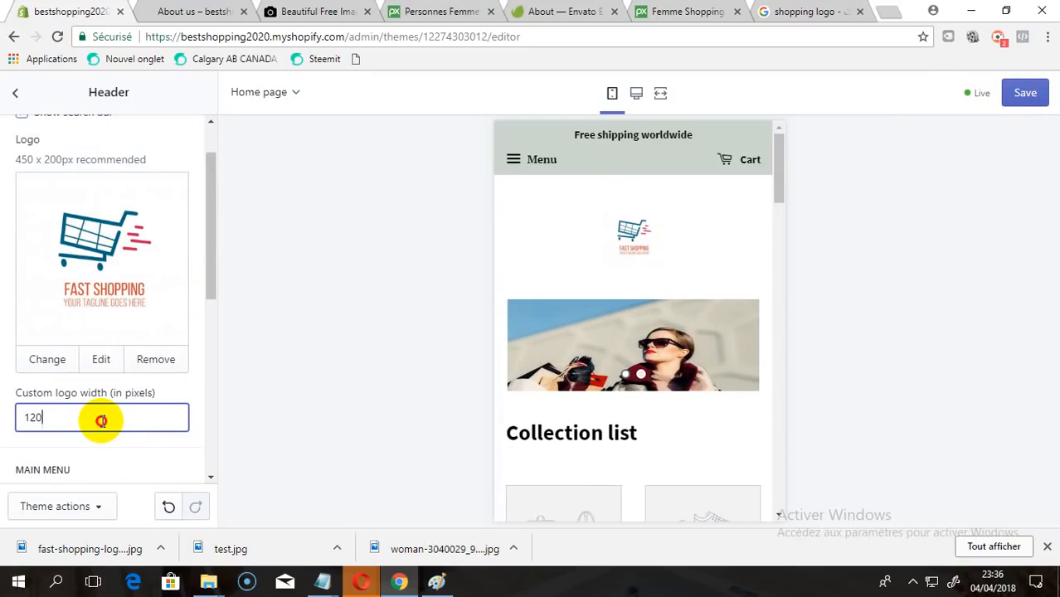
{"action": "left_click", "coordinate": [1016, 96]}
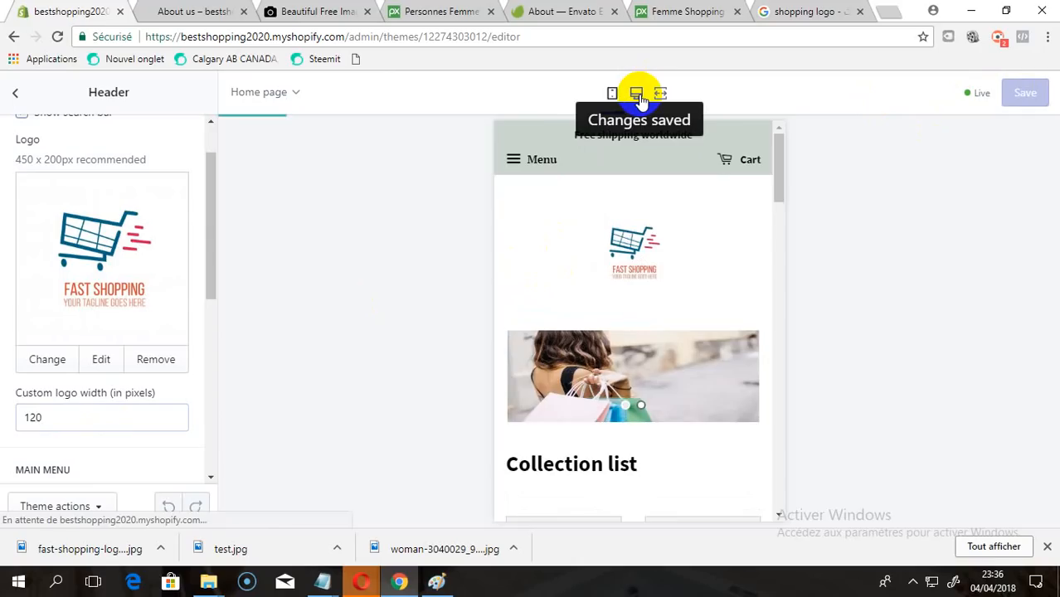
{"action": "left_click", "coordinate": [637, 95]}
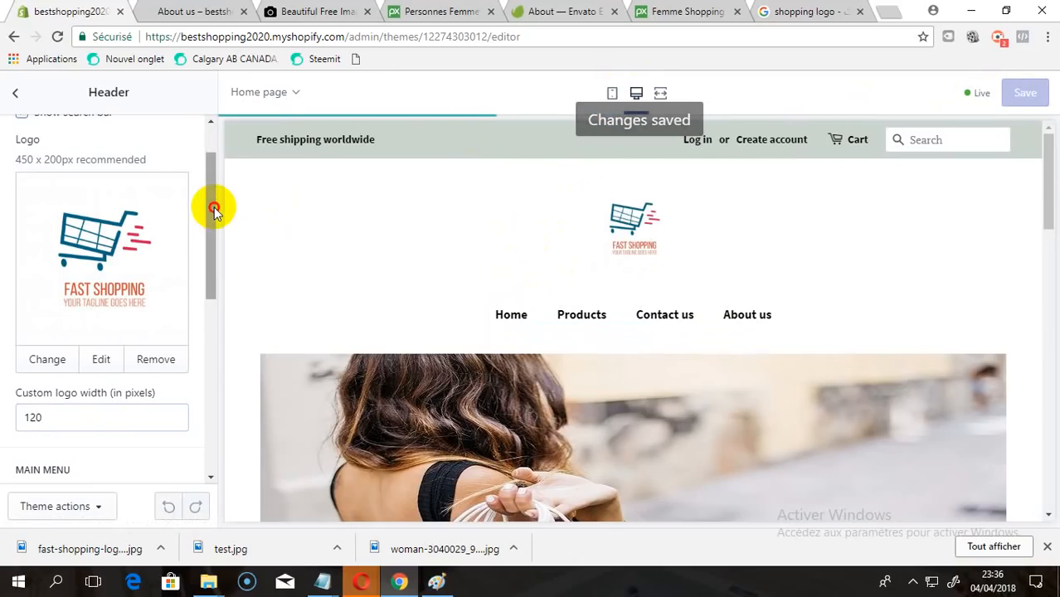
Left-align the logo in the Header section's settings and save the theme.
{"action": "left_click_drag", "start_coordinate": [214, 208], "coordinate": [218, 325]}
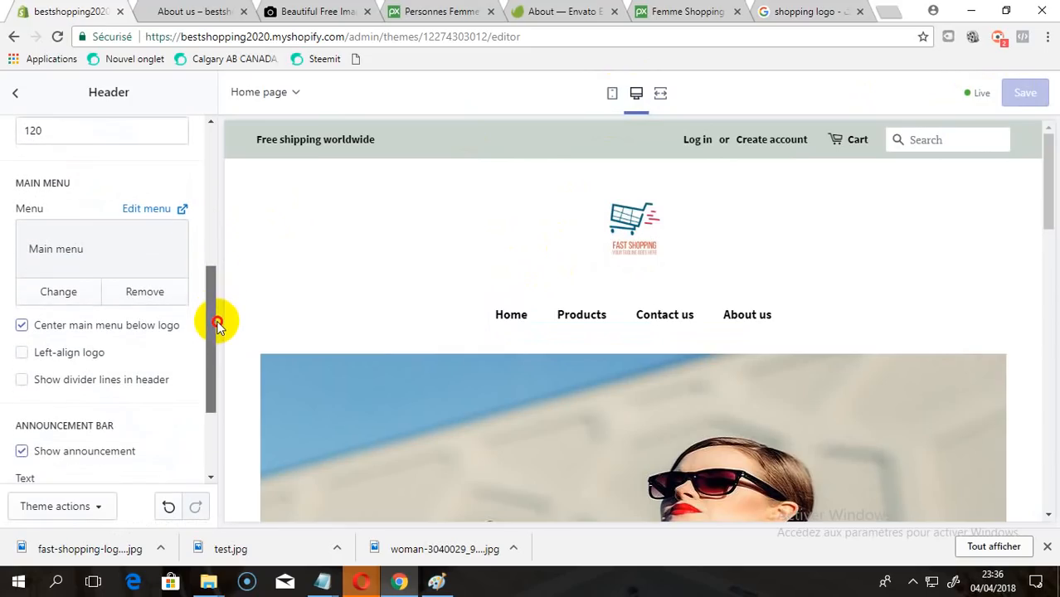
{"action": "left_click", "coordinate": [85, 353]}
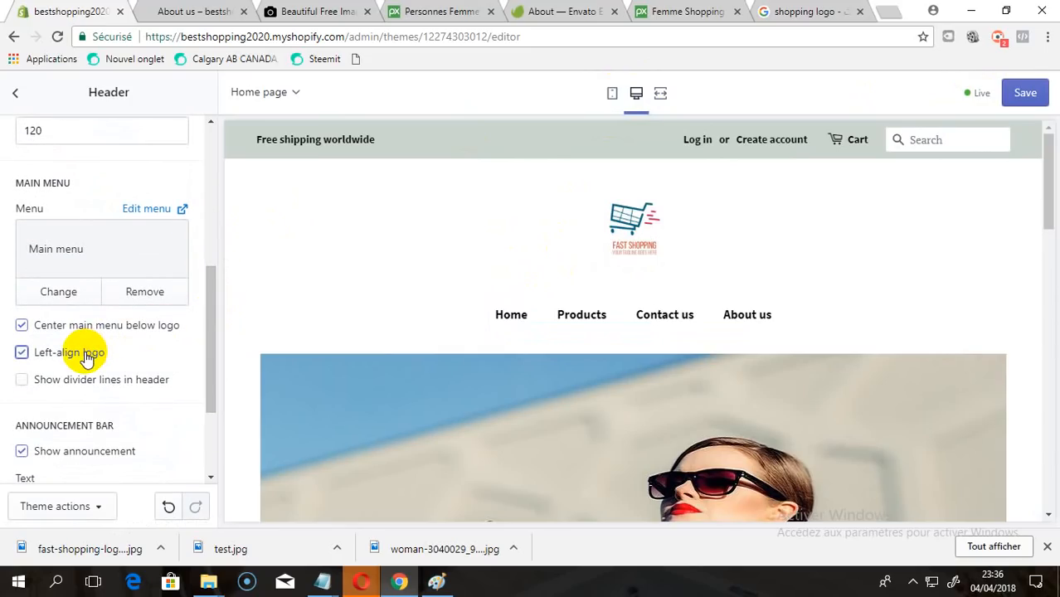
{"action": "left_click", "coordinate": [86, 353]}
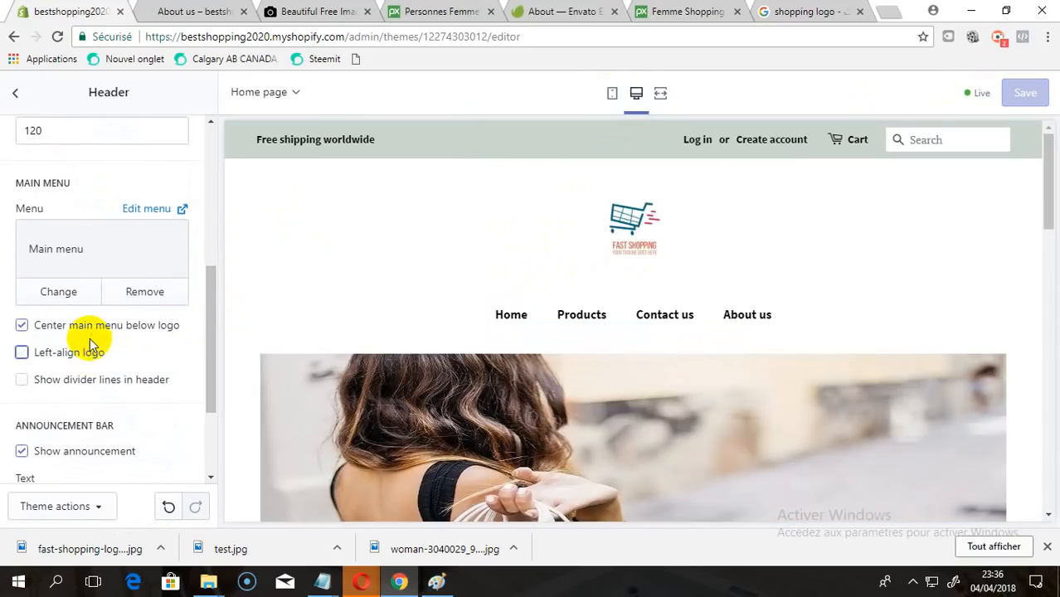
{"action": "left_click", "coordinate": [84, 354]}
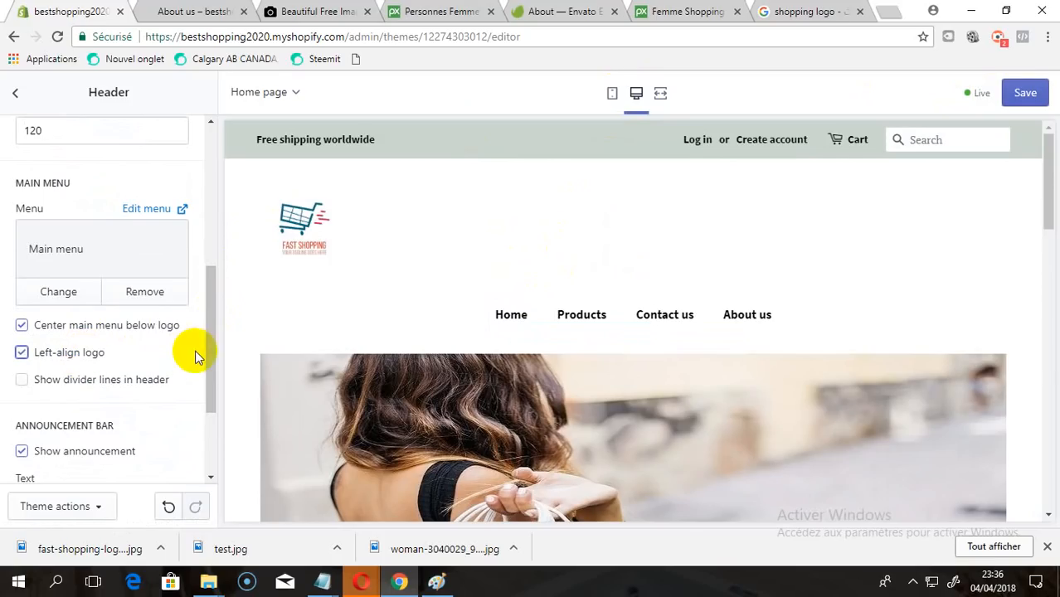
{"action": "left_click_drag", "start_coordinate": [209, 332], "coordinate": [205, 364]}
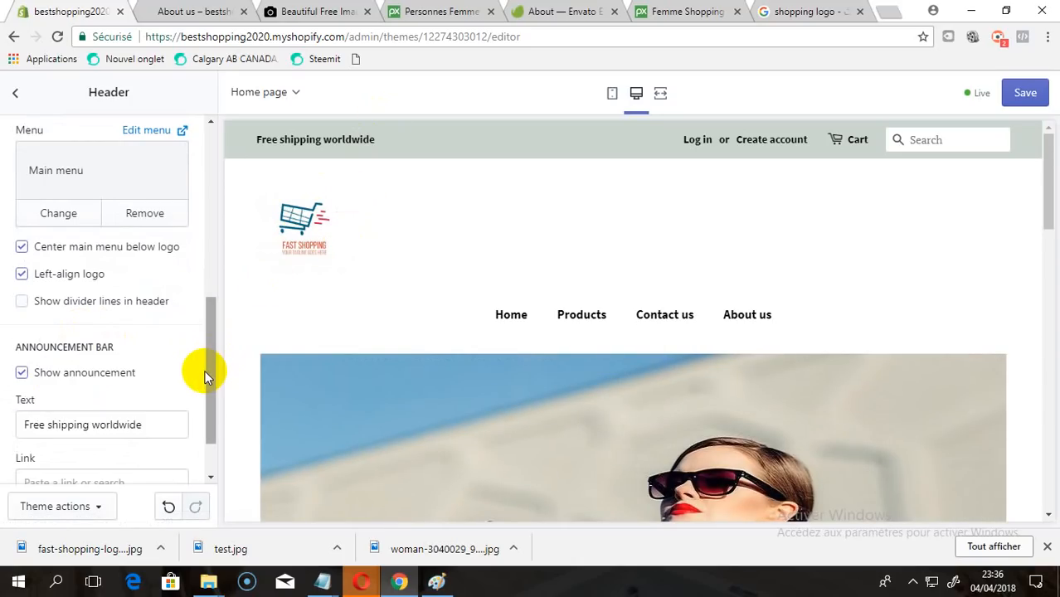
{"action": "left_click_drag", "start_coordinate": [208, 386], "coordinate": [201, 198]}
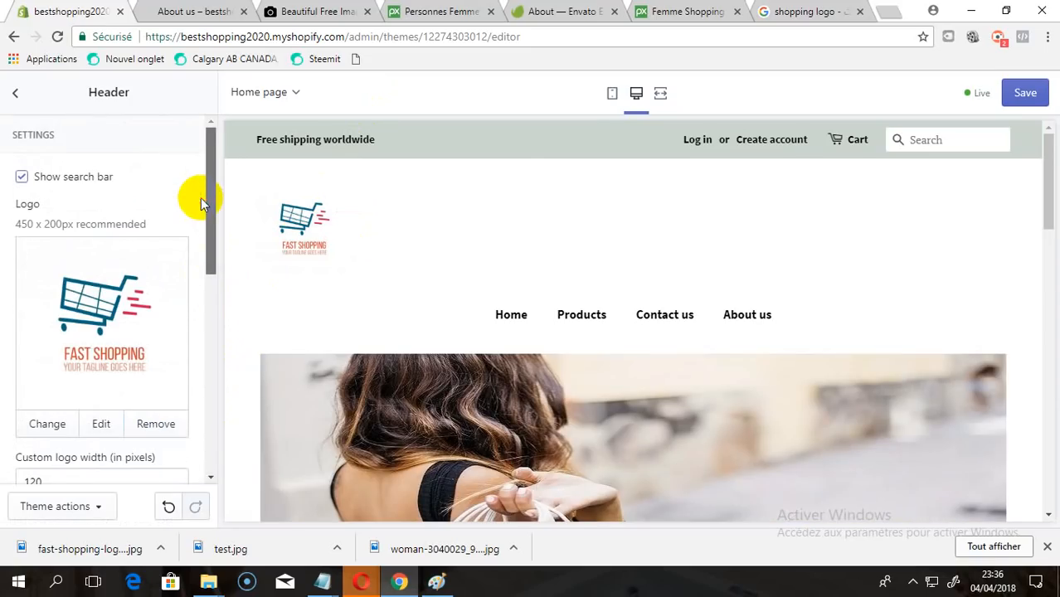
{"action": "left_click", "coordinate": [1024, 100]}
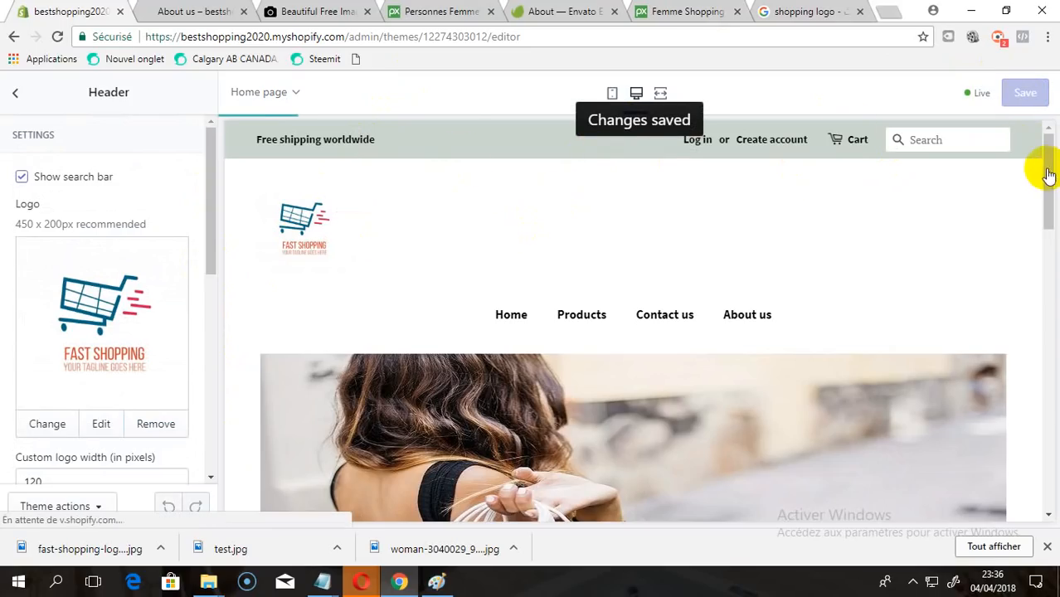
Examine the home page's example collections in the desktop preview and open the second one, illustrated with shoes.
{"action": "left_click_drag", "start_coordinate": [1047, 176], "coordinate": [1051, 308]}
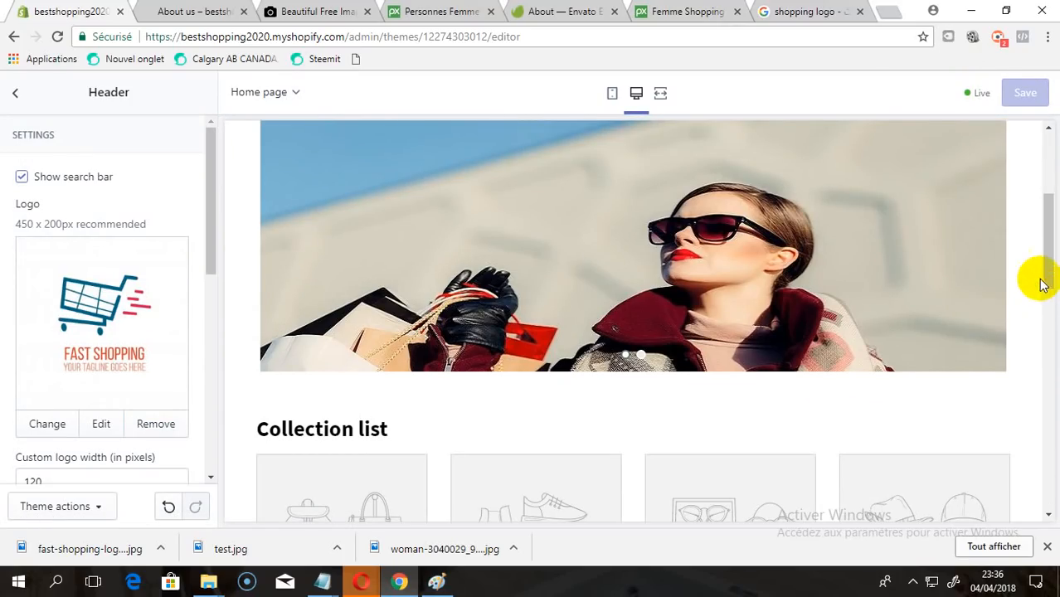
{"action": "left_click_drag", "start_coordinate": [1049, 272], "coordinate": [1038, 403]}
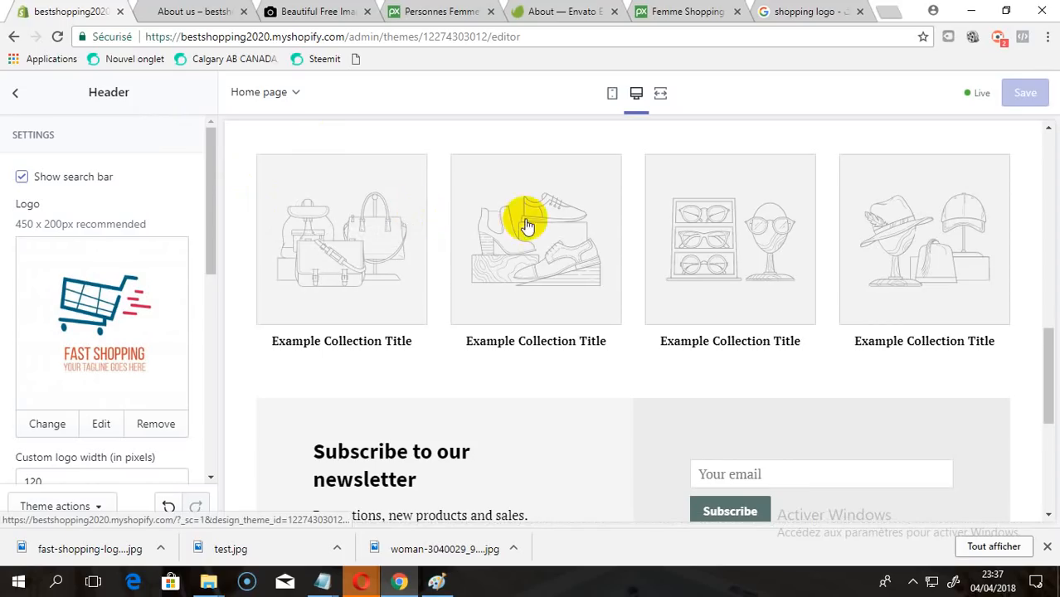
{"action": "left_click", "coordinate": [913, 582]}
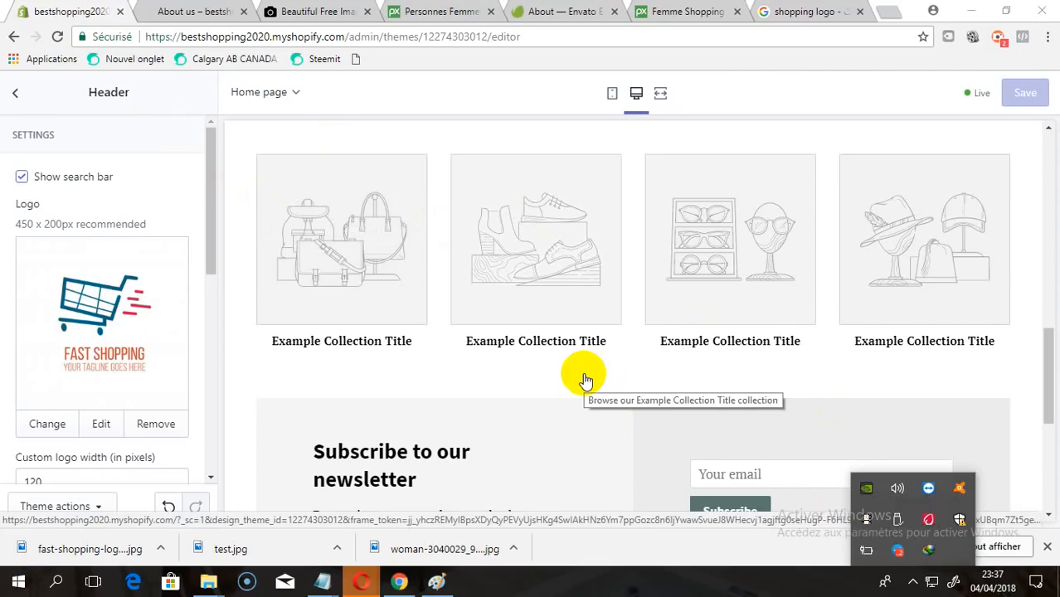
{"action": "left_click", "coordinate": [546, 259]}
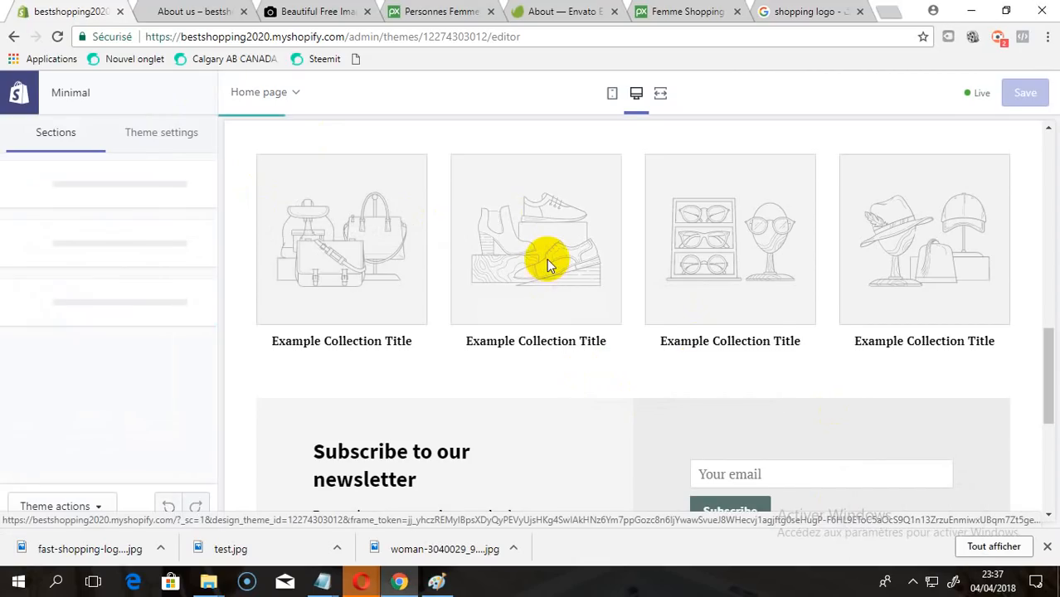